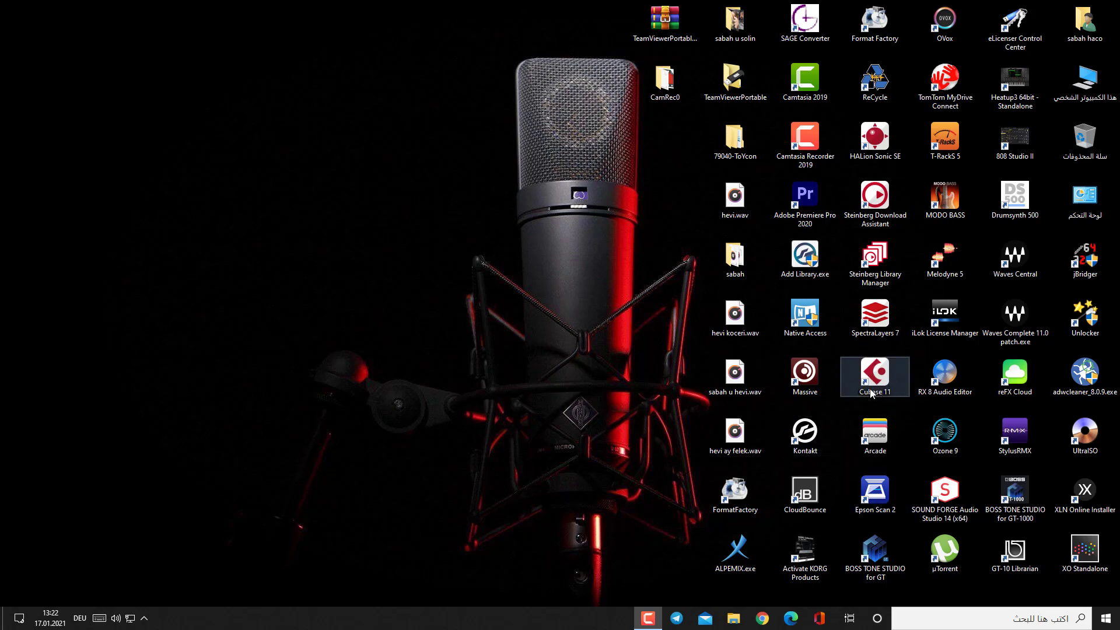
Open Cubase 11 and set the project folder name to "new" in the Steinberg Hub
double_click(878, 379)
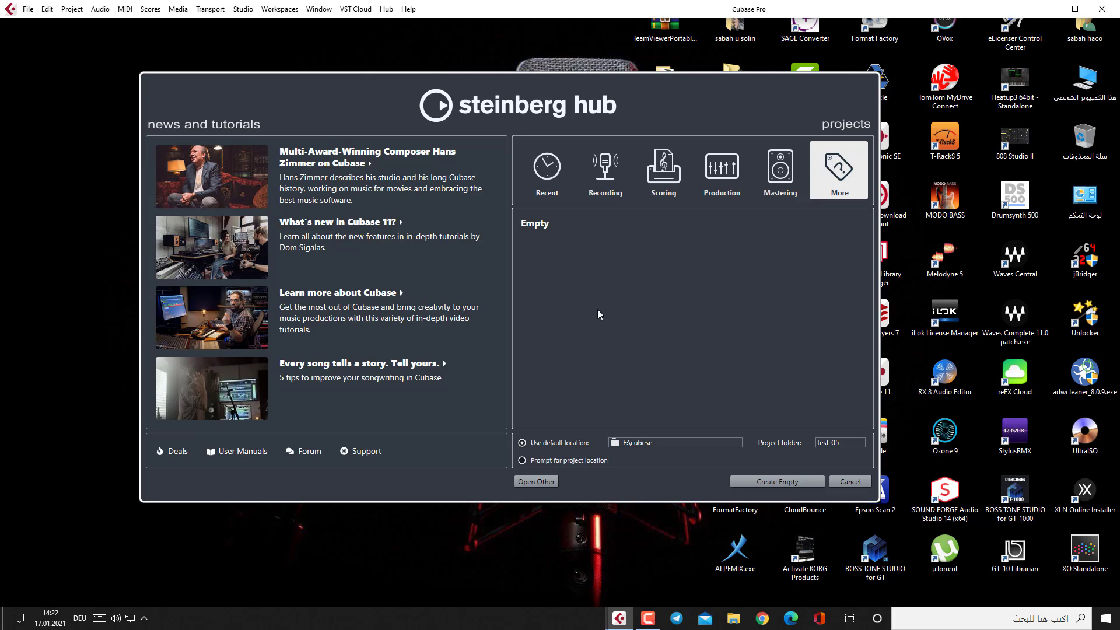
click(843, 444)
text(new)
key(Return)
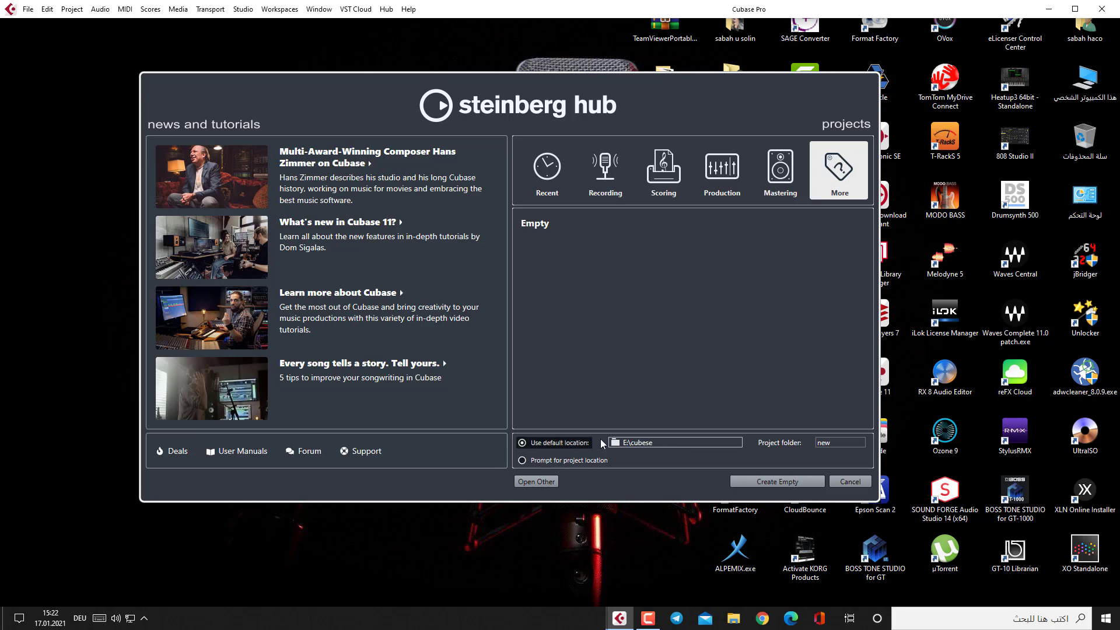
Browse the default project location, going up from the cubese folder to the E: drive and back
click(647, 442)
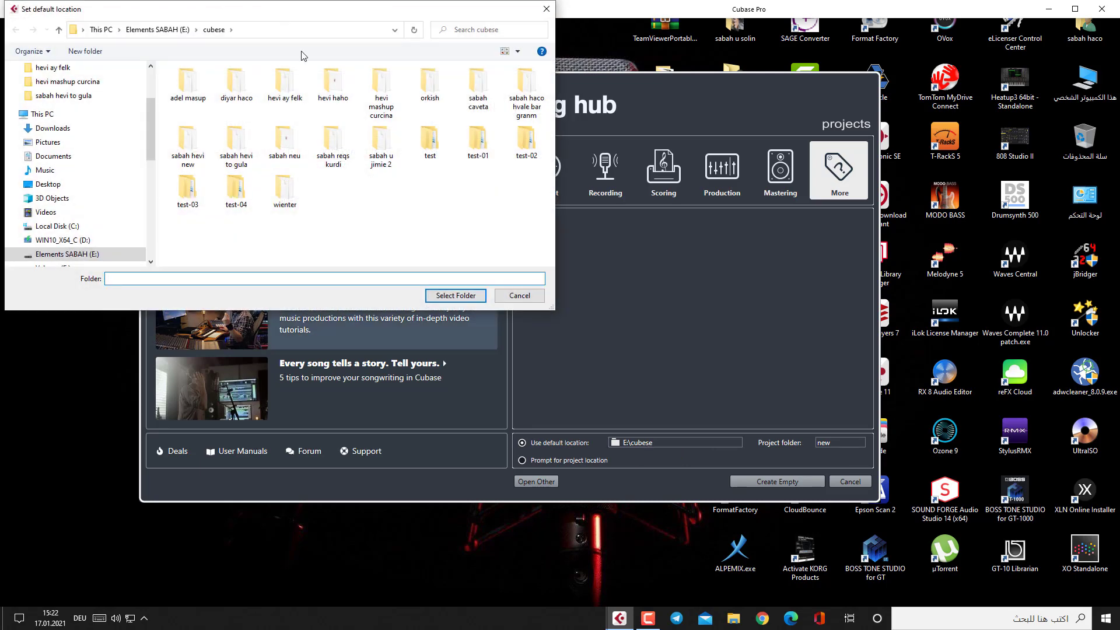
drag(301, 14, 386, 70)
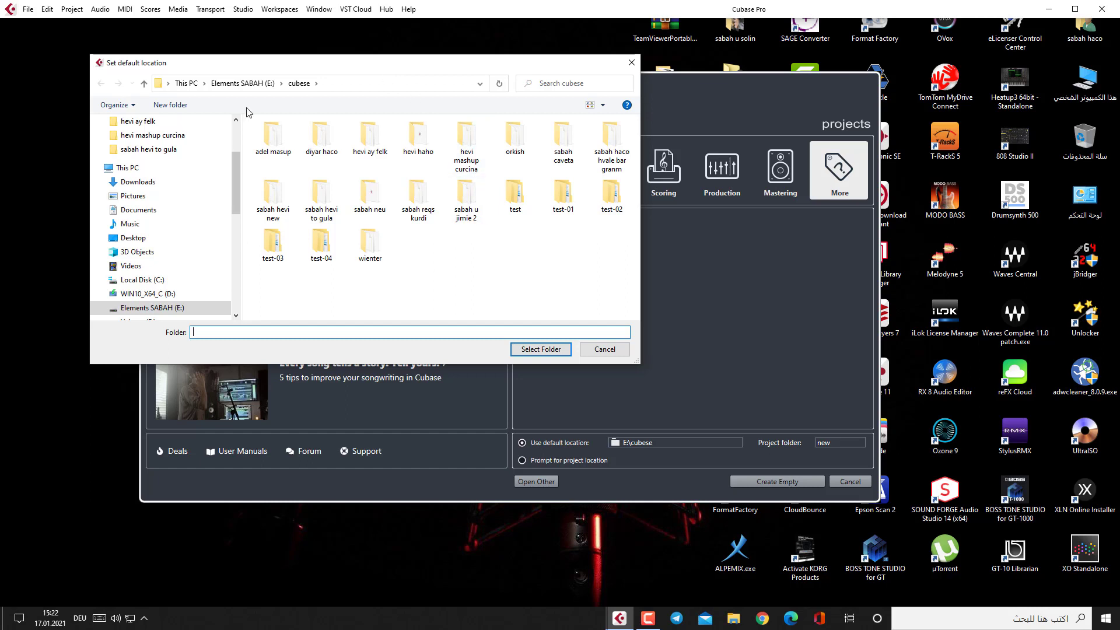
click(144, 83)
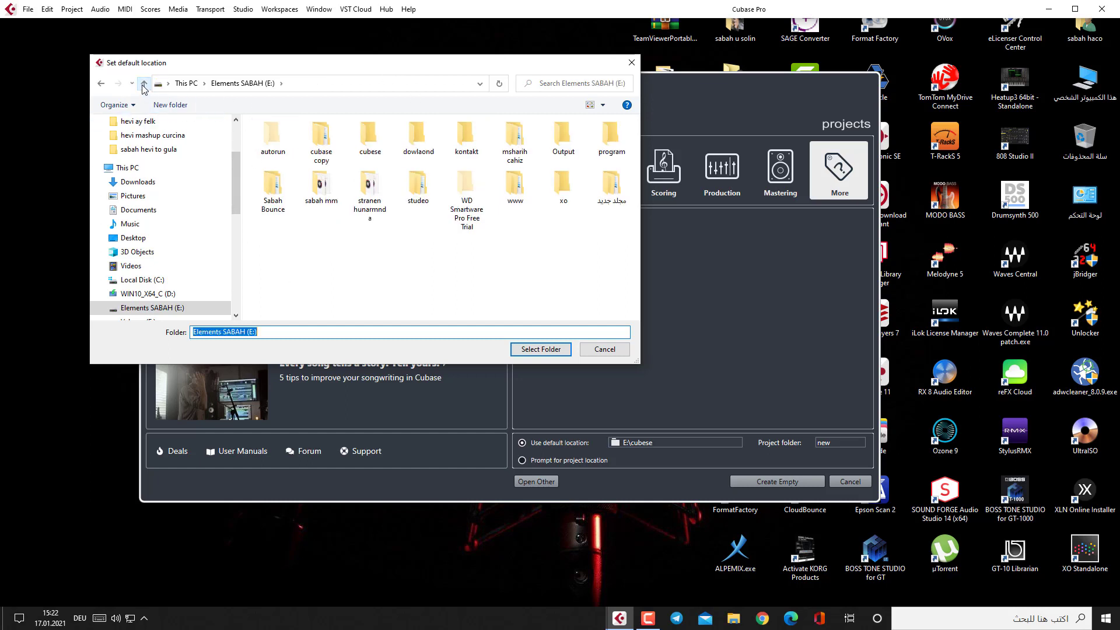
double_click(368, 158)
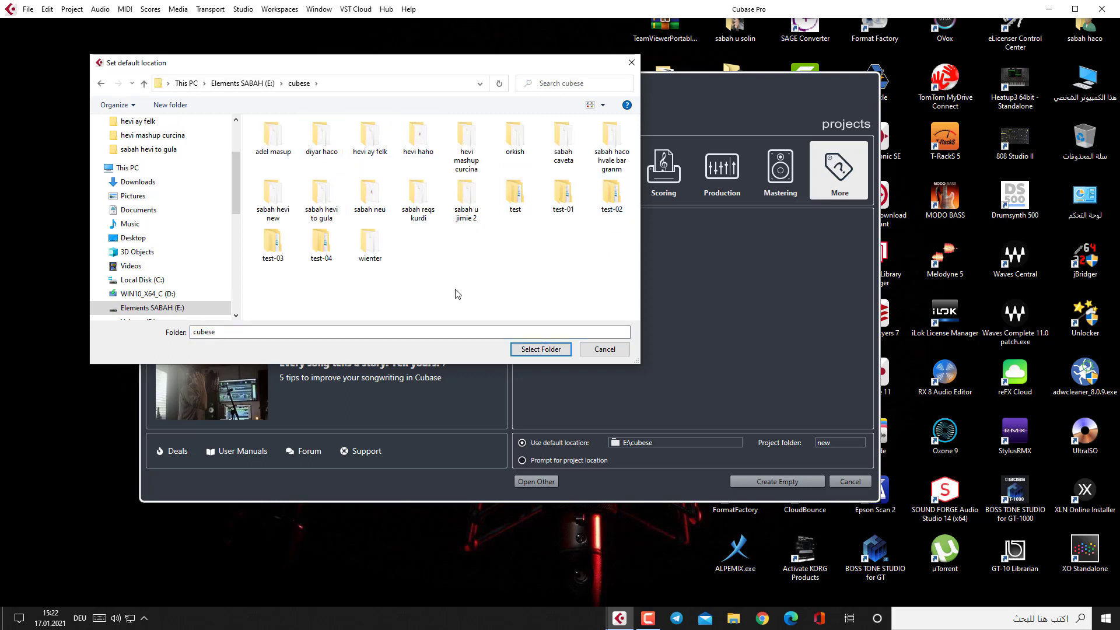
click(603, 349)
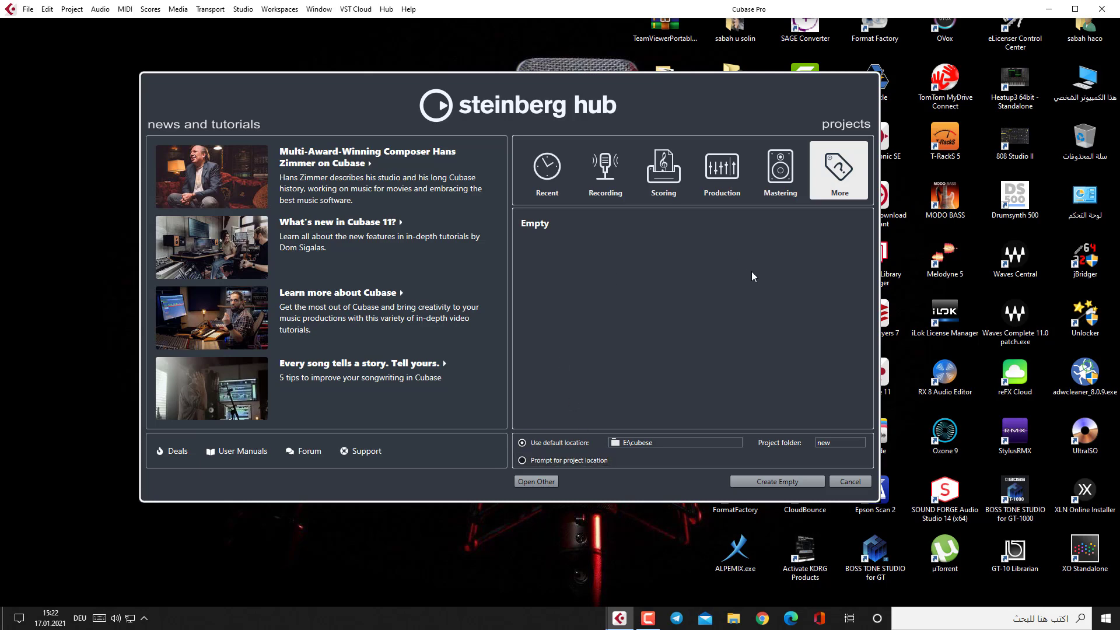
Look through the hub's Mastering, Production and Recent project categories
click(542, 229)
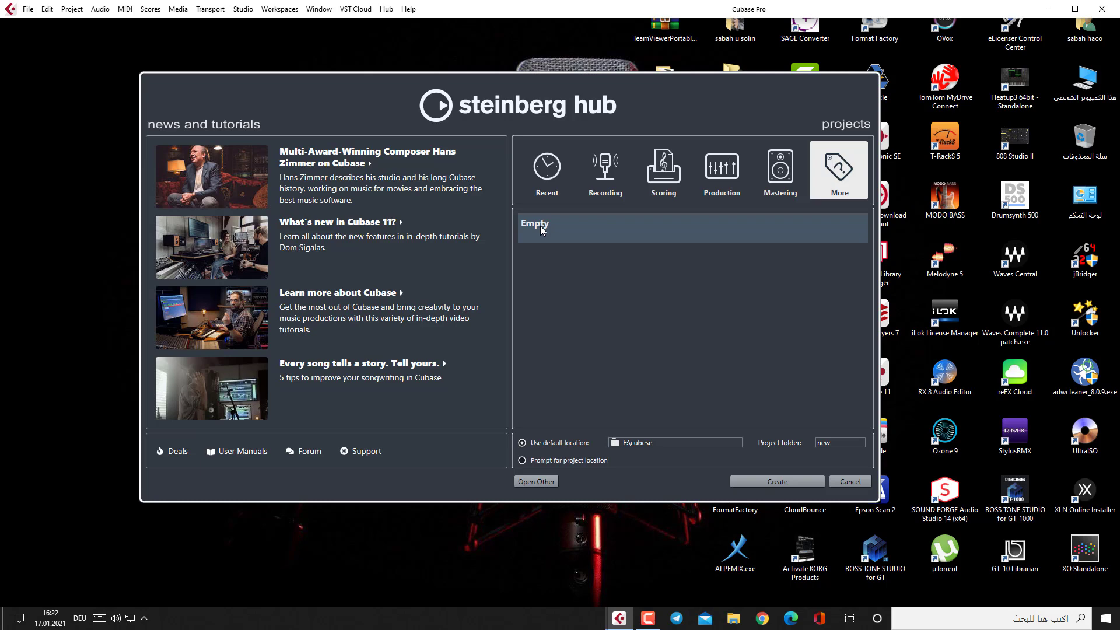
click(783, 177)
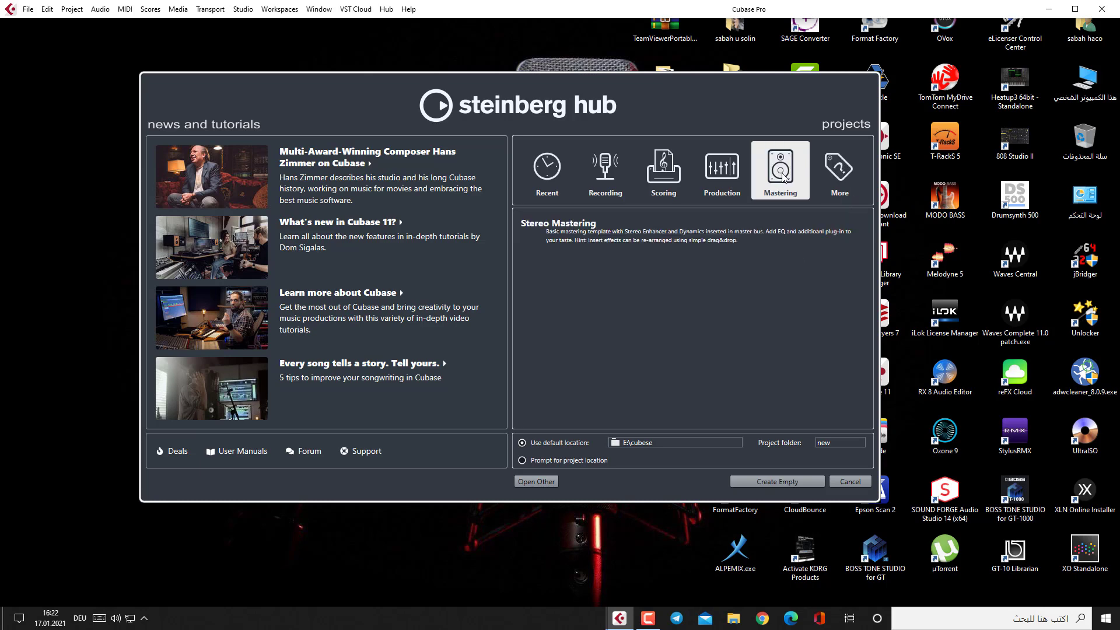
click(721, 176)
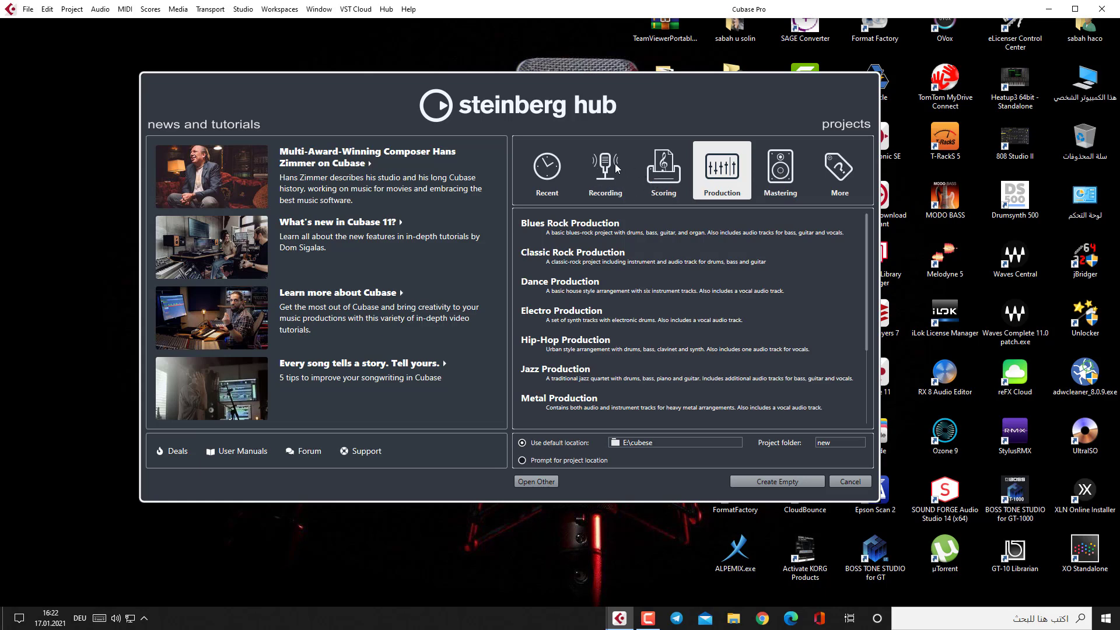
click(544, 178)
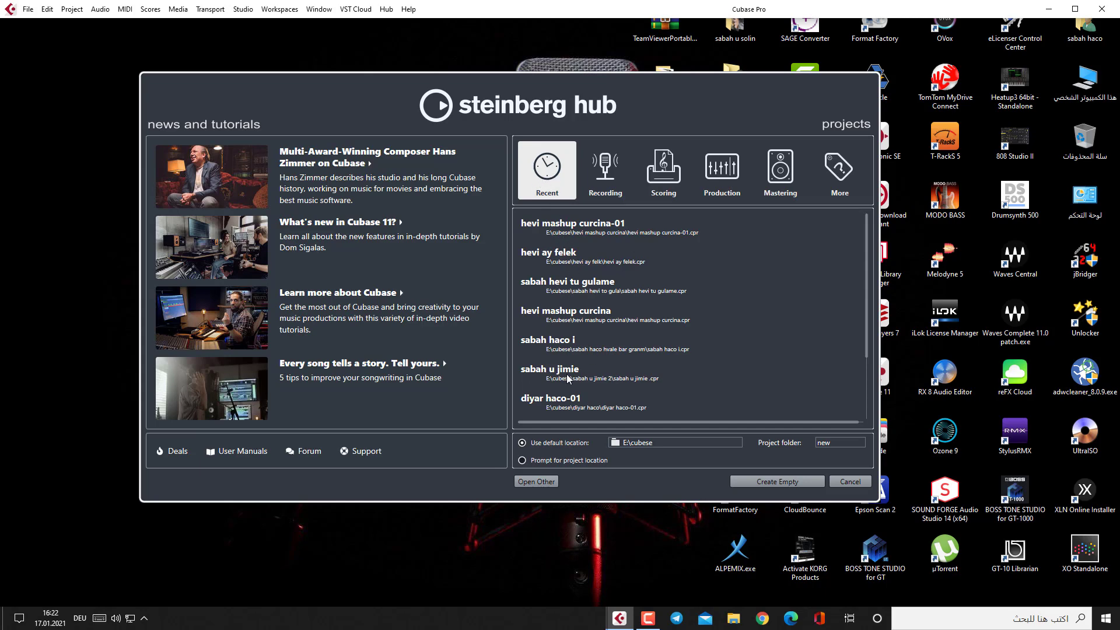
Create a project from the Empty template in the More category
click(839, 172)
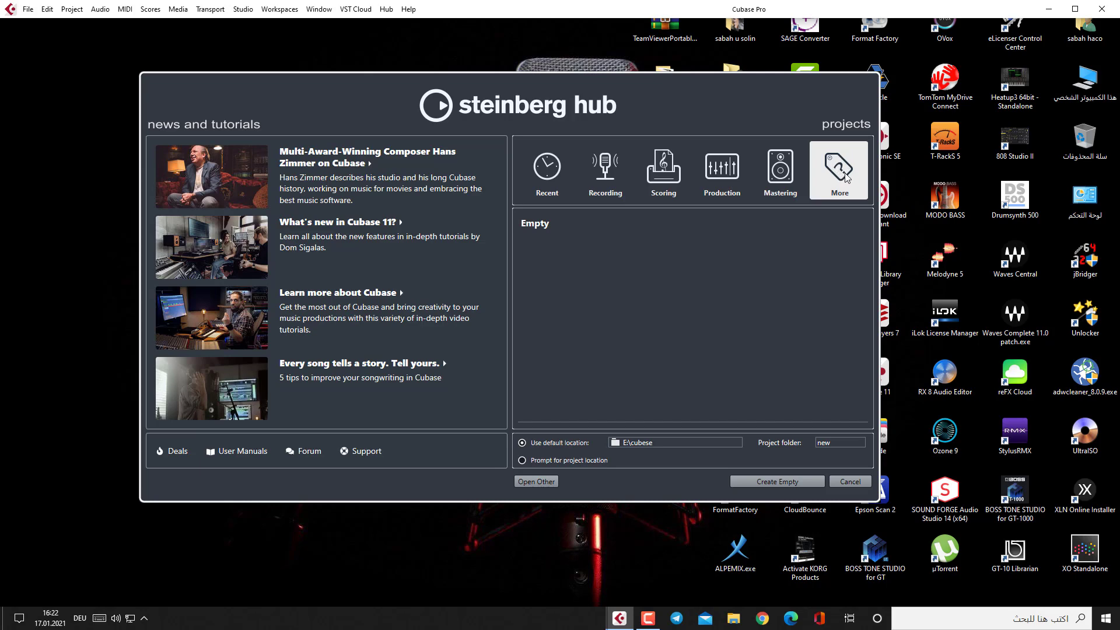
click(532, 233)
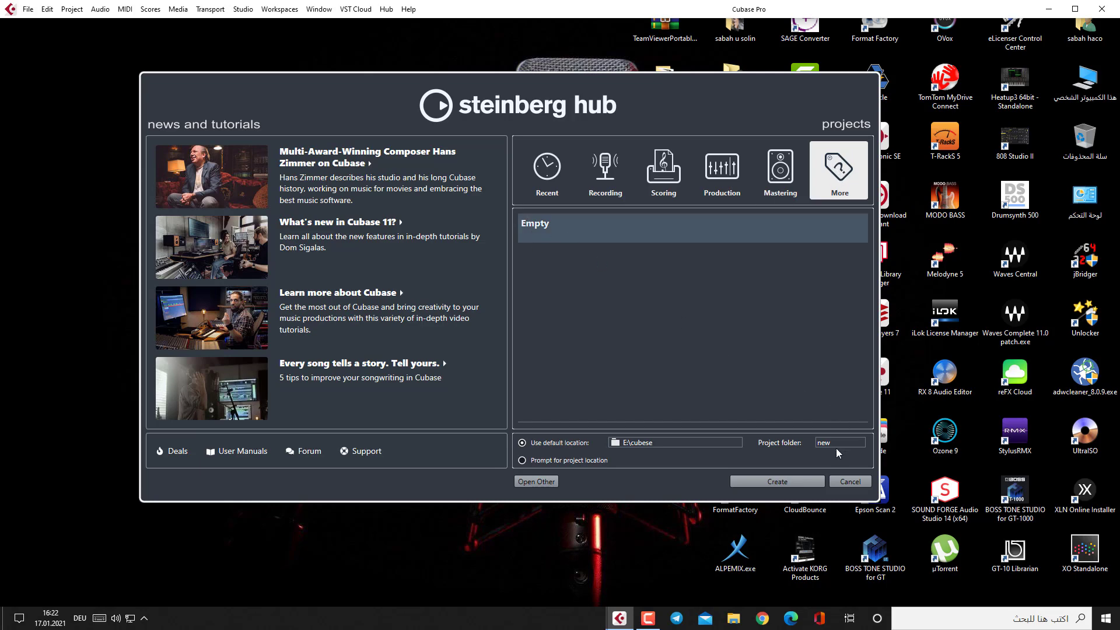
double_click(563, 233)
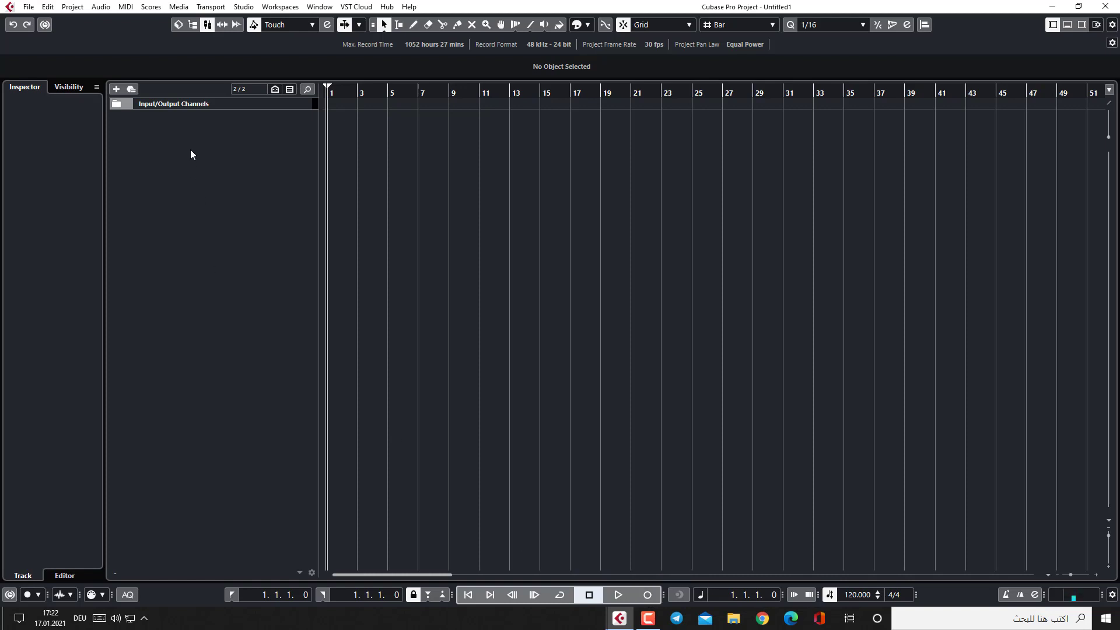
Test playback of the empty project without and with the metronome click, leaving the metronome on
click(617, 594)
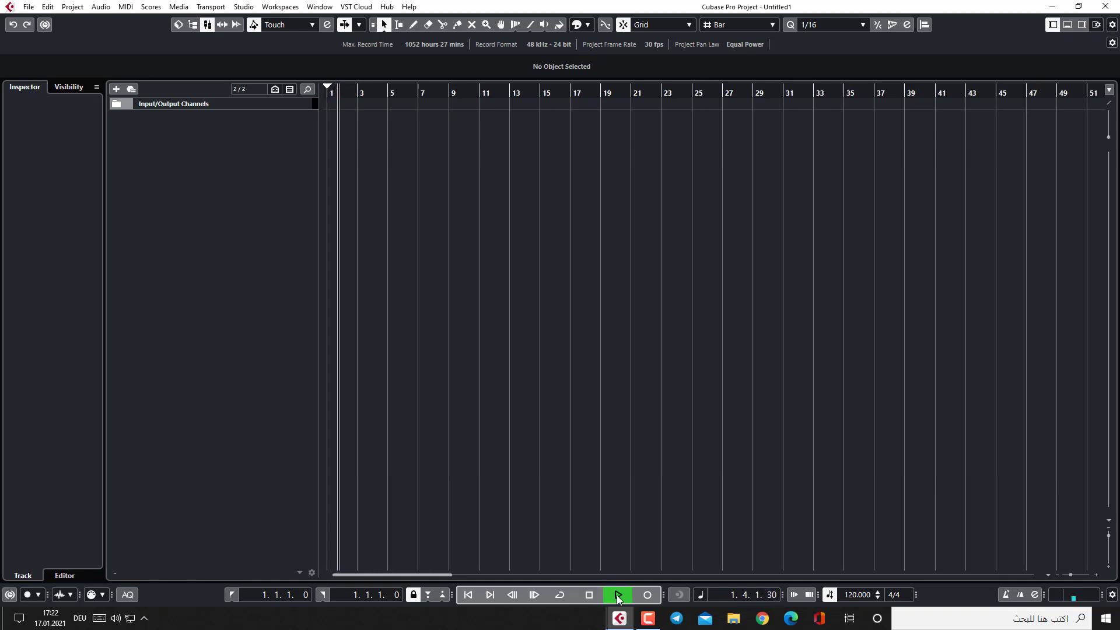
click(577, 593)
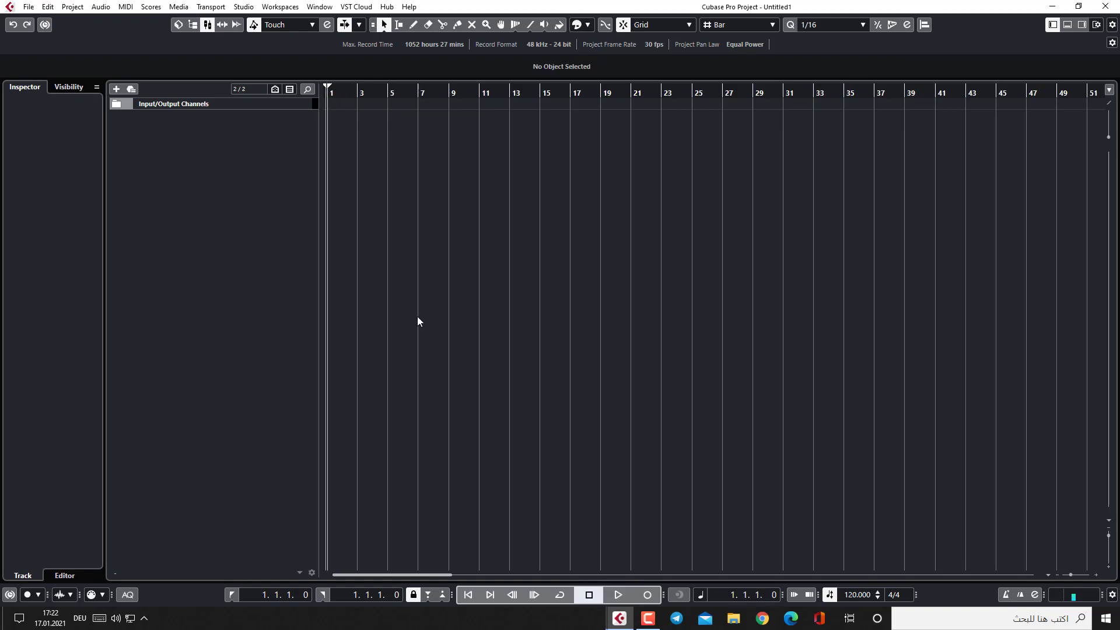
click(1006, 594)
click(618, 595)
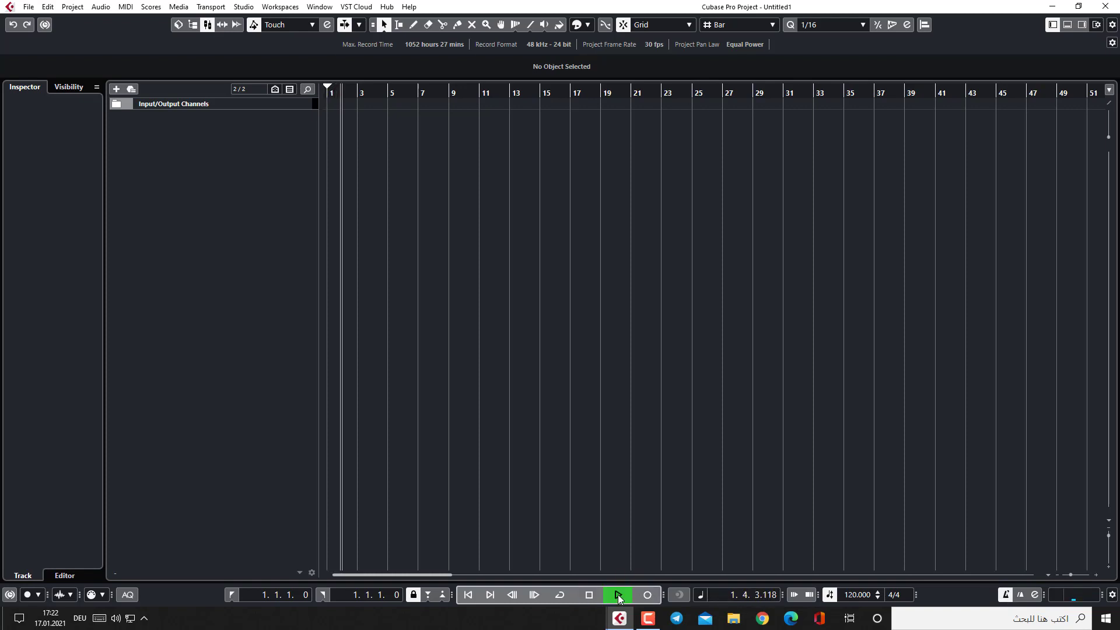
click(589, 595)
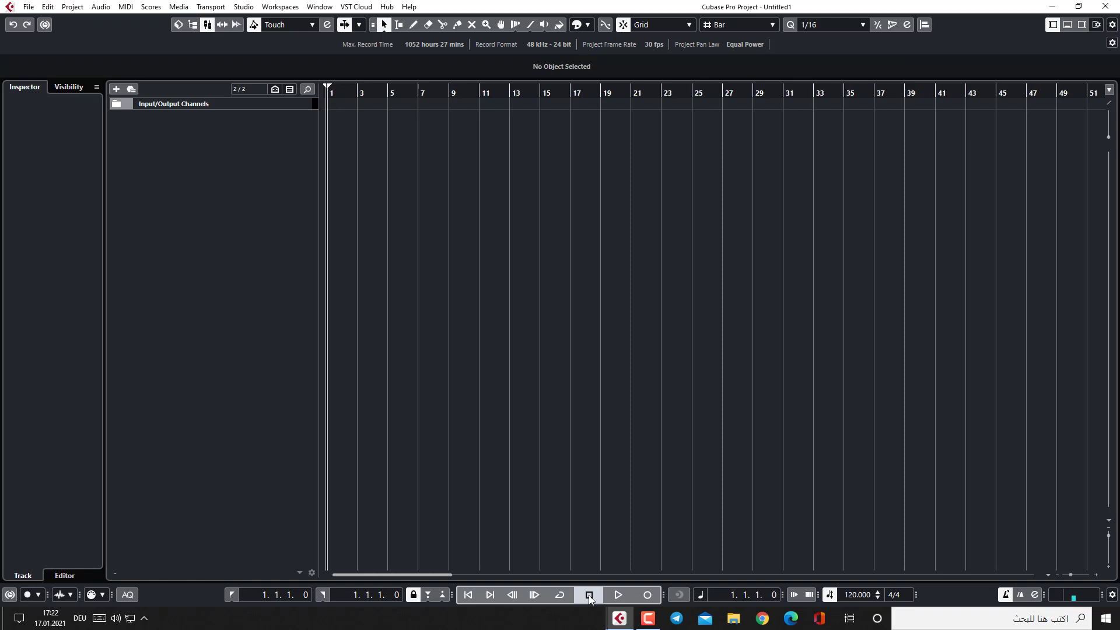
right_click(200, 175)
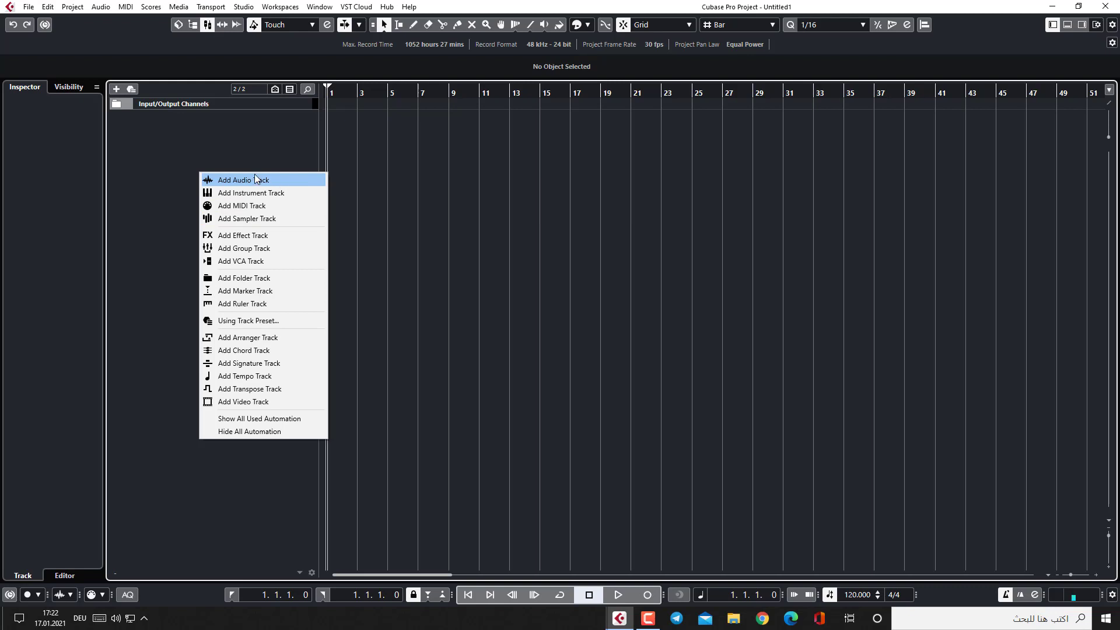
right_click(165, 146)
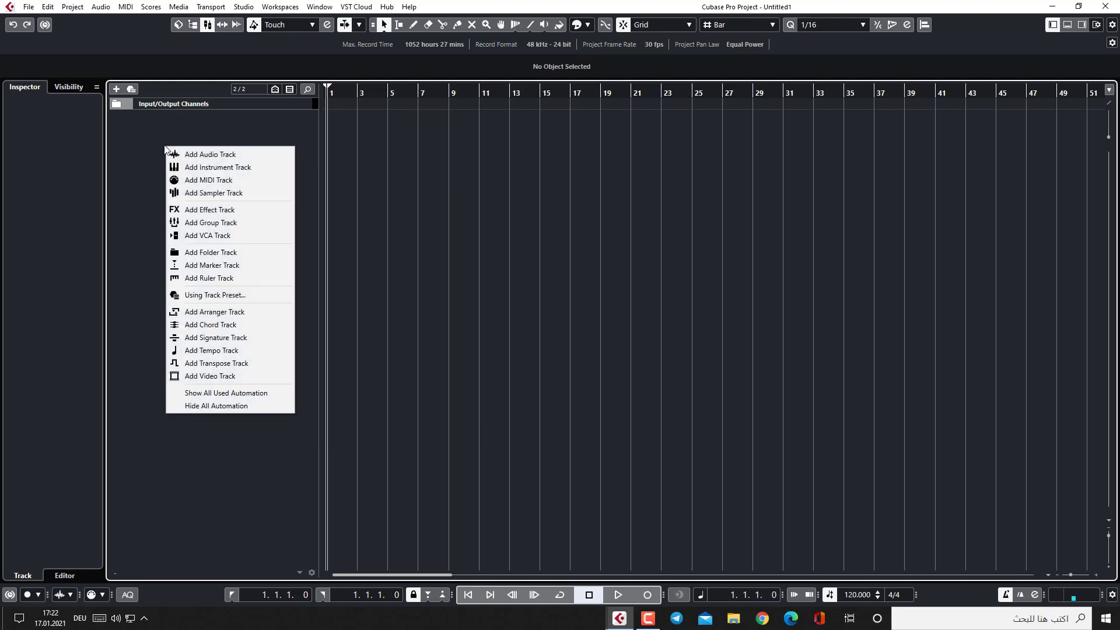
right_click(193, 133)
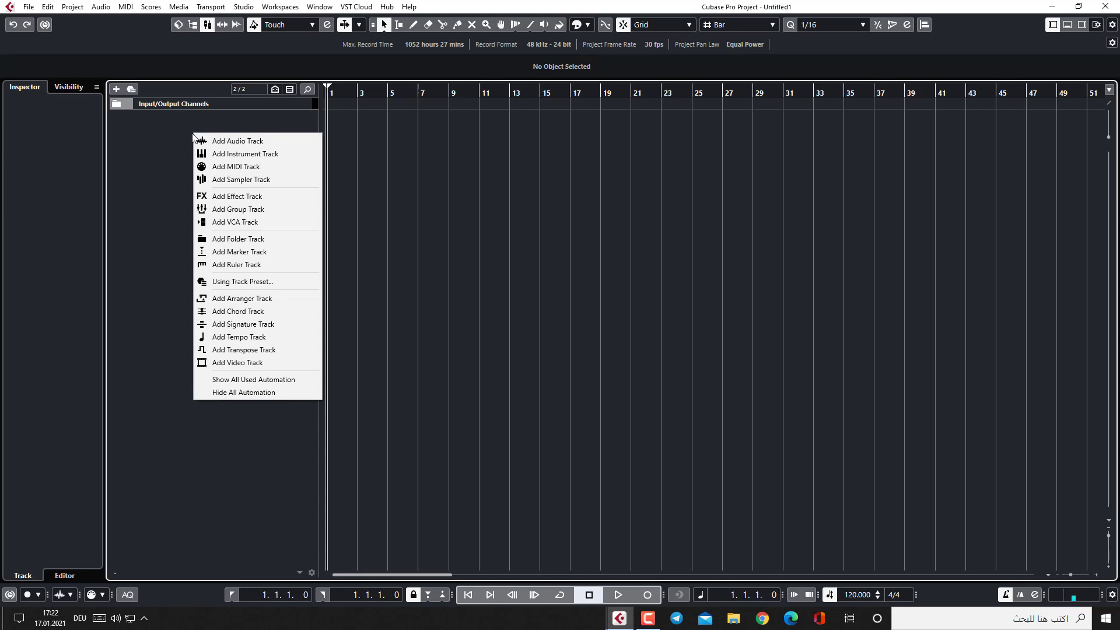
click(153, 150)
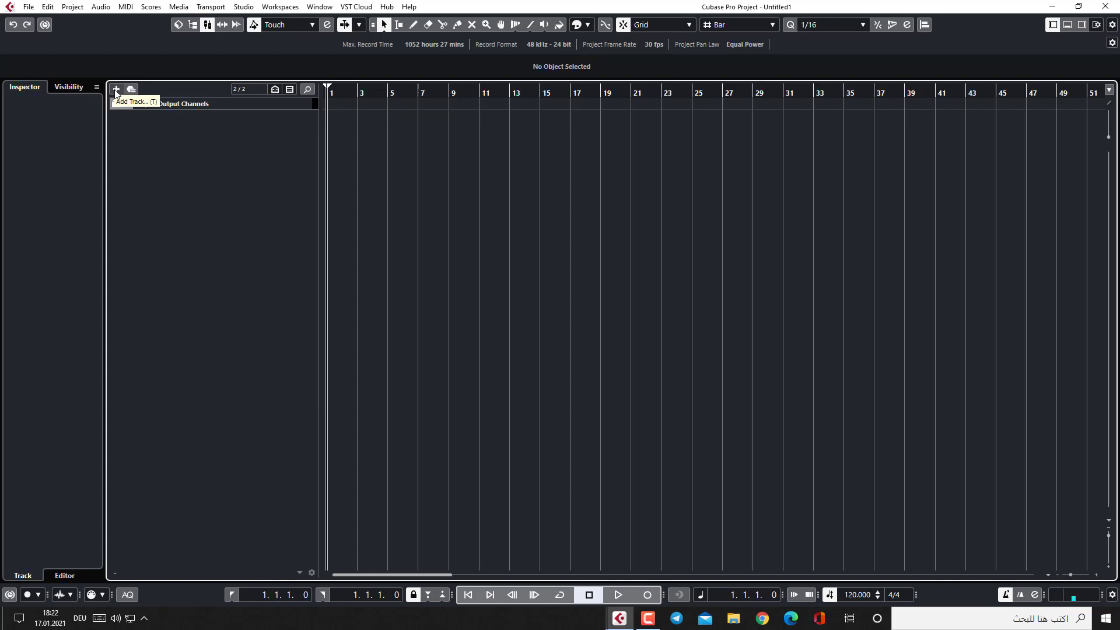
Add one unnamed mono audio track with MIC/LINE/HIZ 1 as input and Stereo Out as output
click(116, 89)
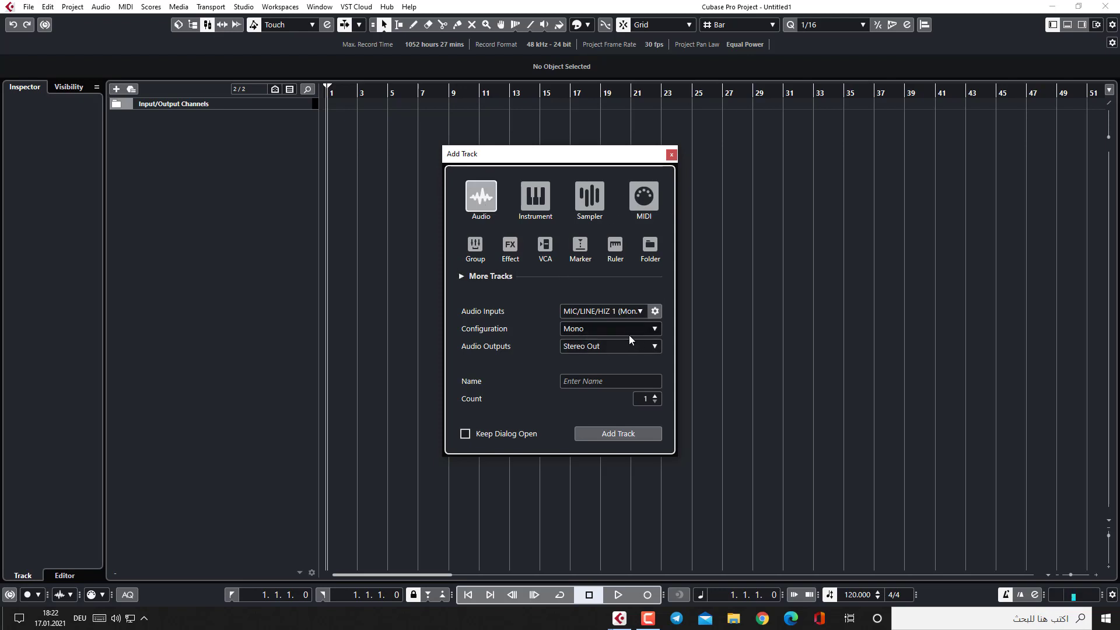
click(603, 382)
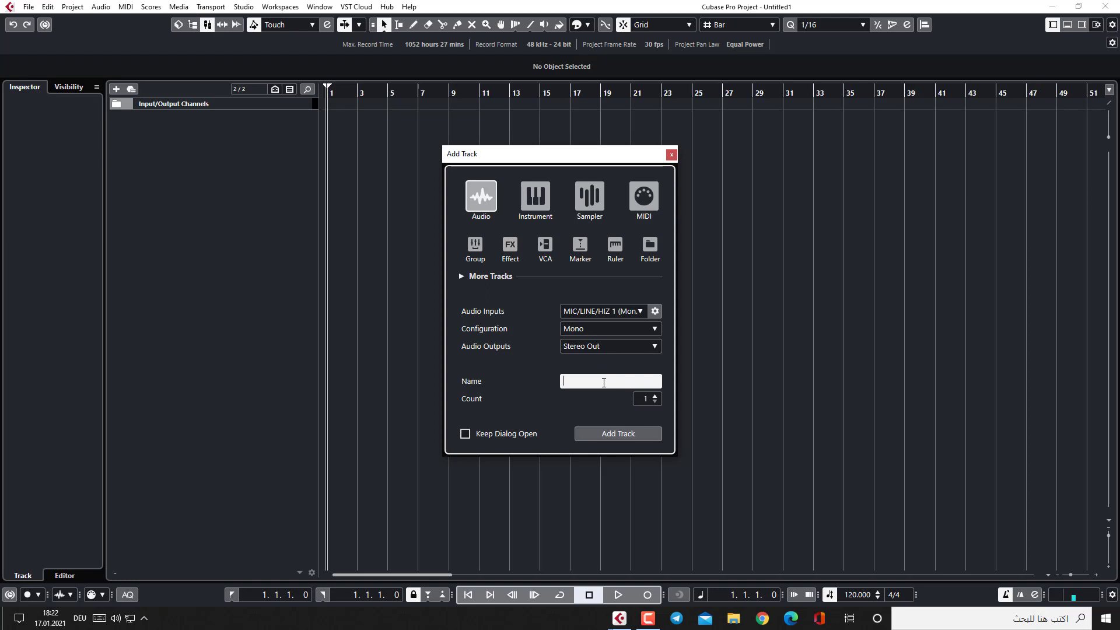
click(653, 330)
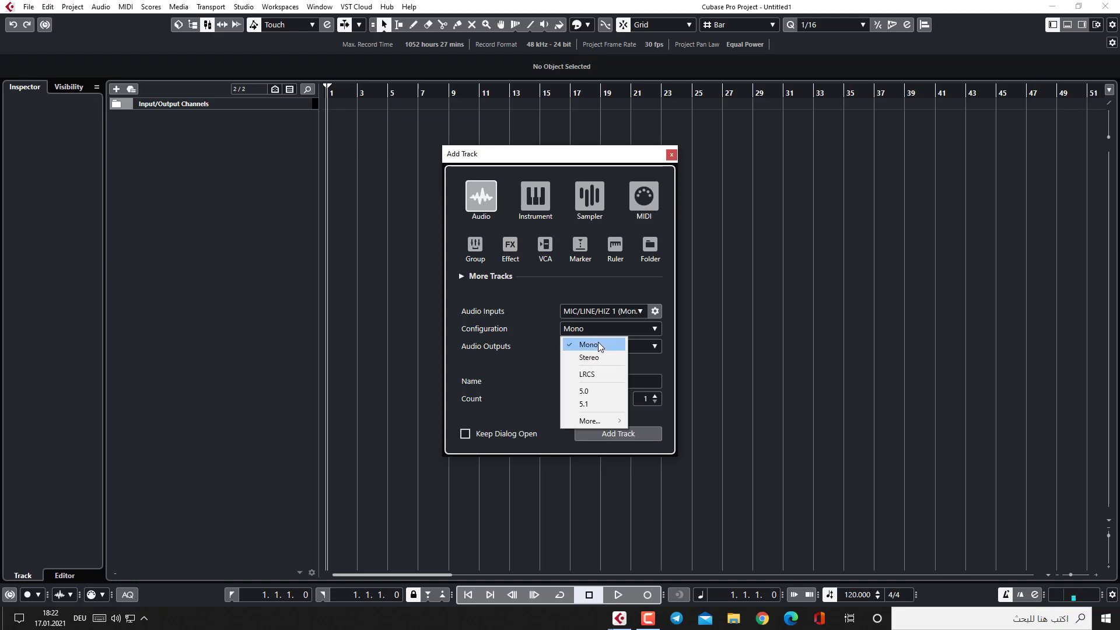
click(599, 346)
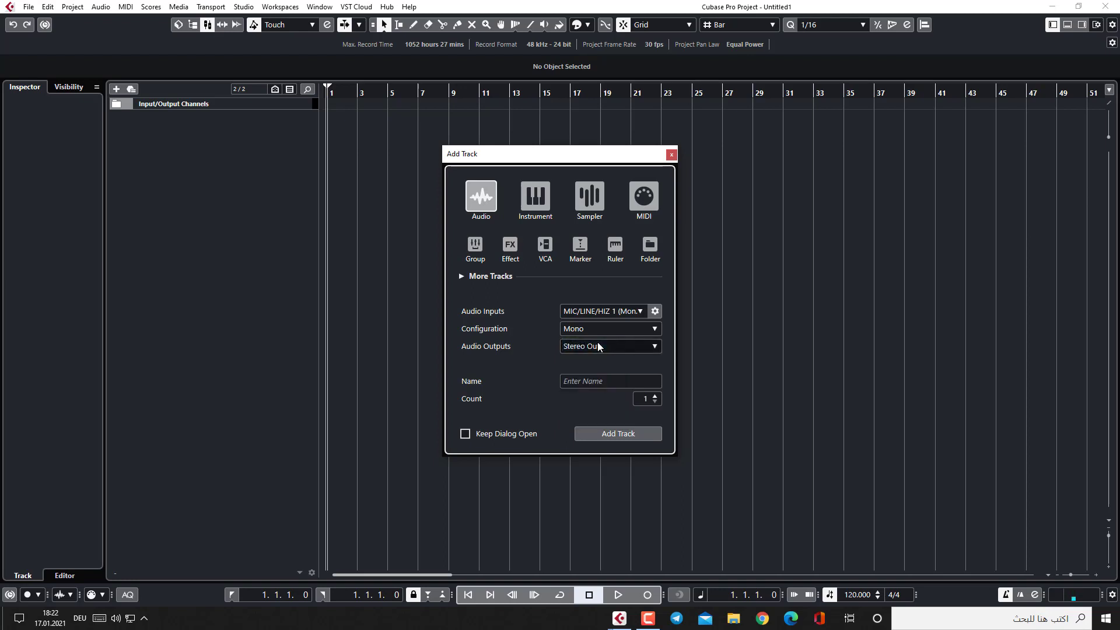
click(639, 312)
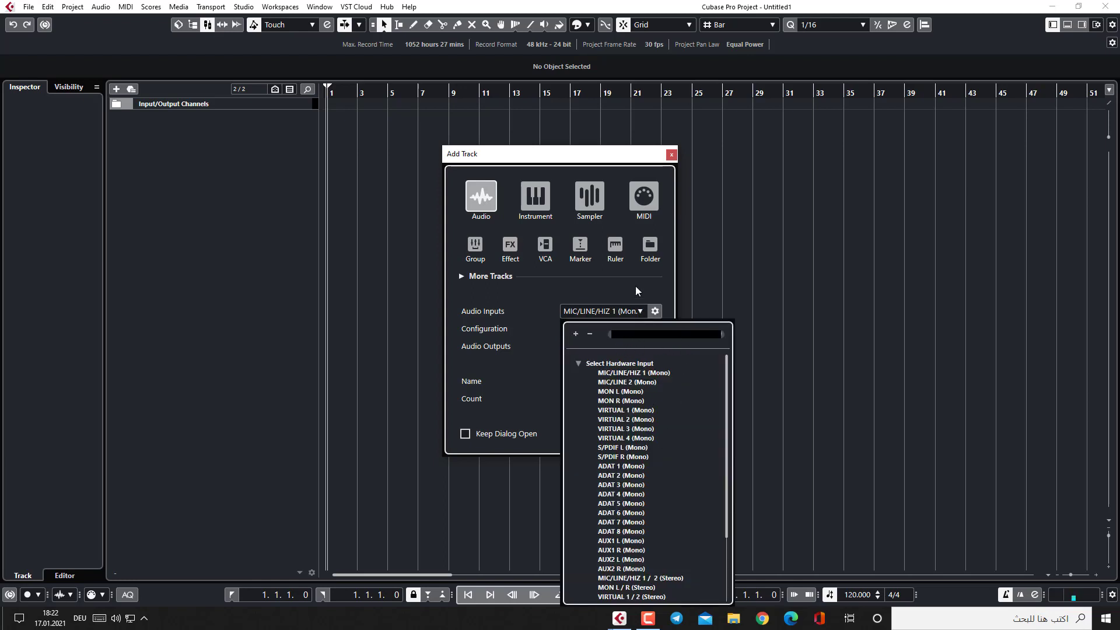
click(635, 290)
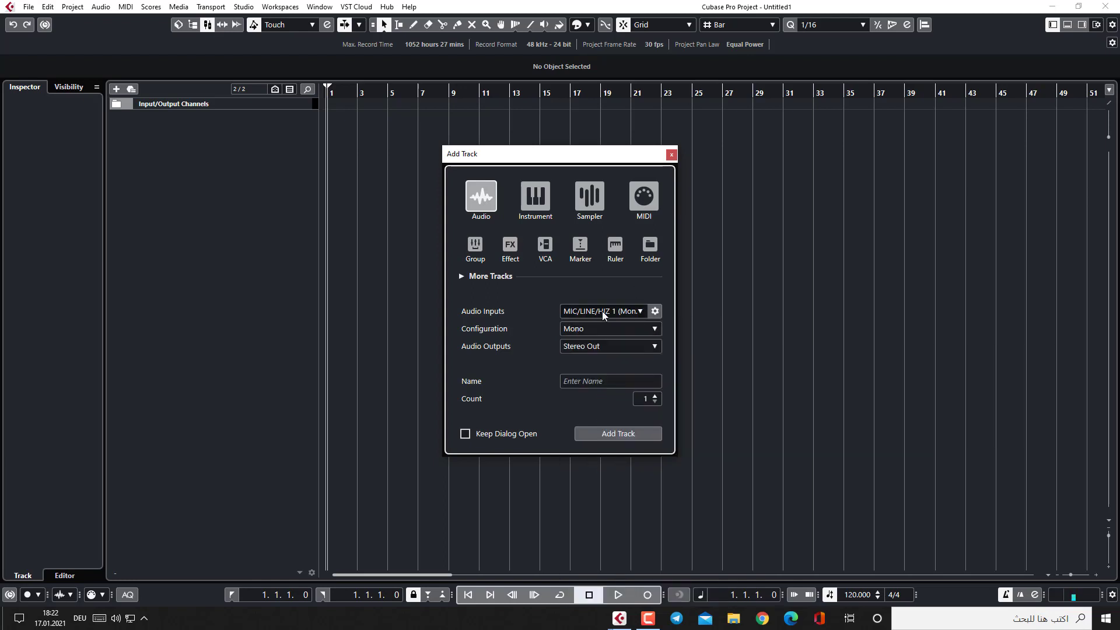
click(641, 314)
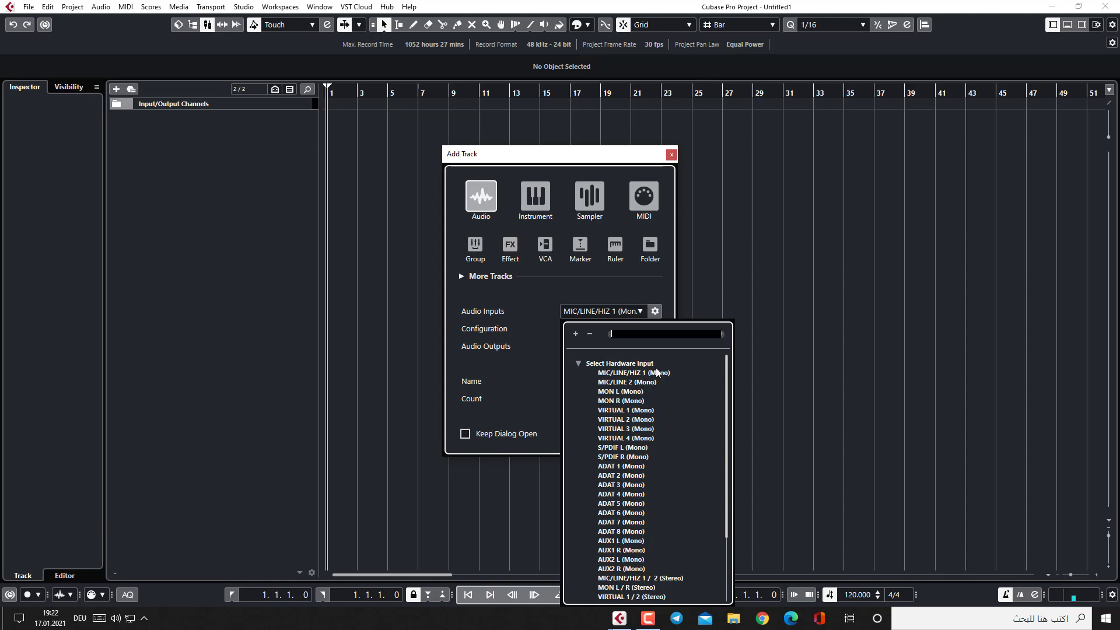
click(634, 290)
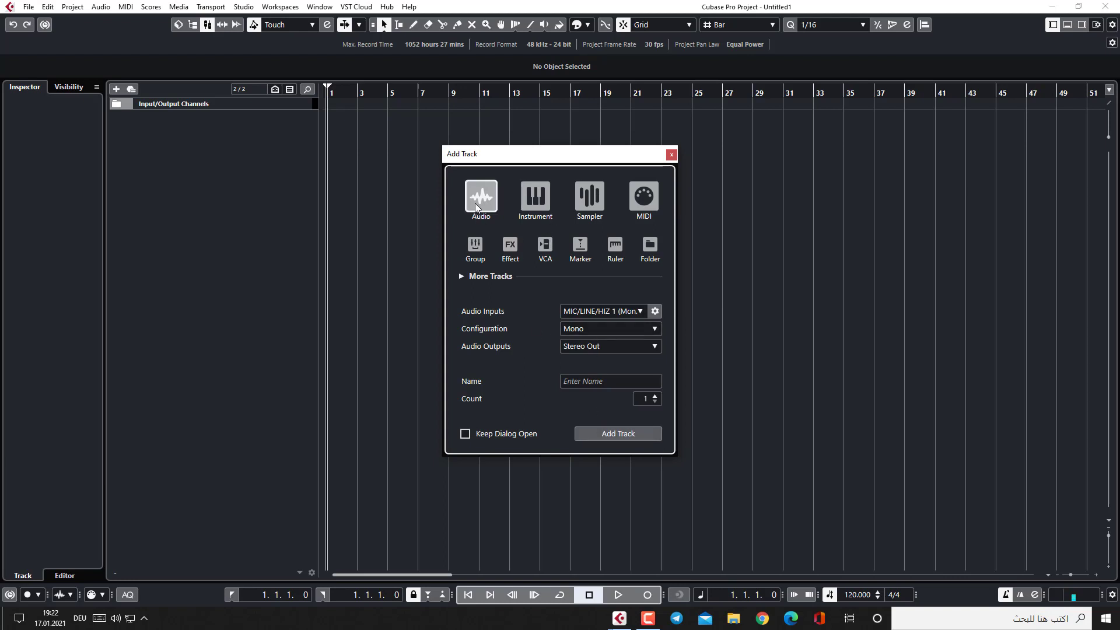
click(622, 436)
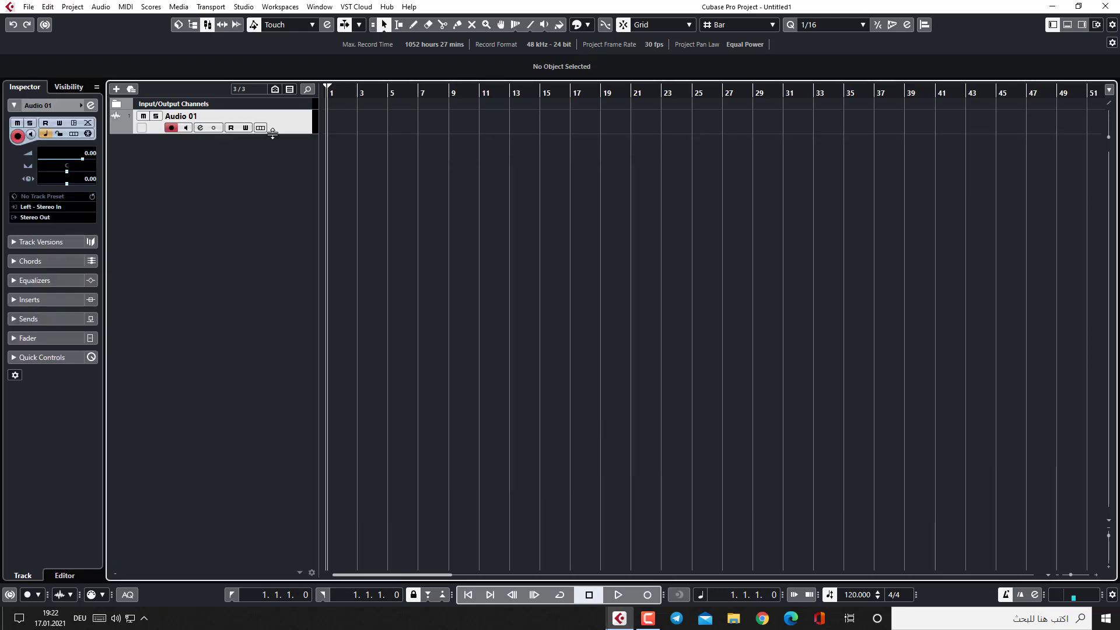
Make the audio track taller and record a take of about seven bars on it from bar 1
drag(273, 134, 274, 157)
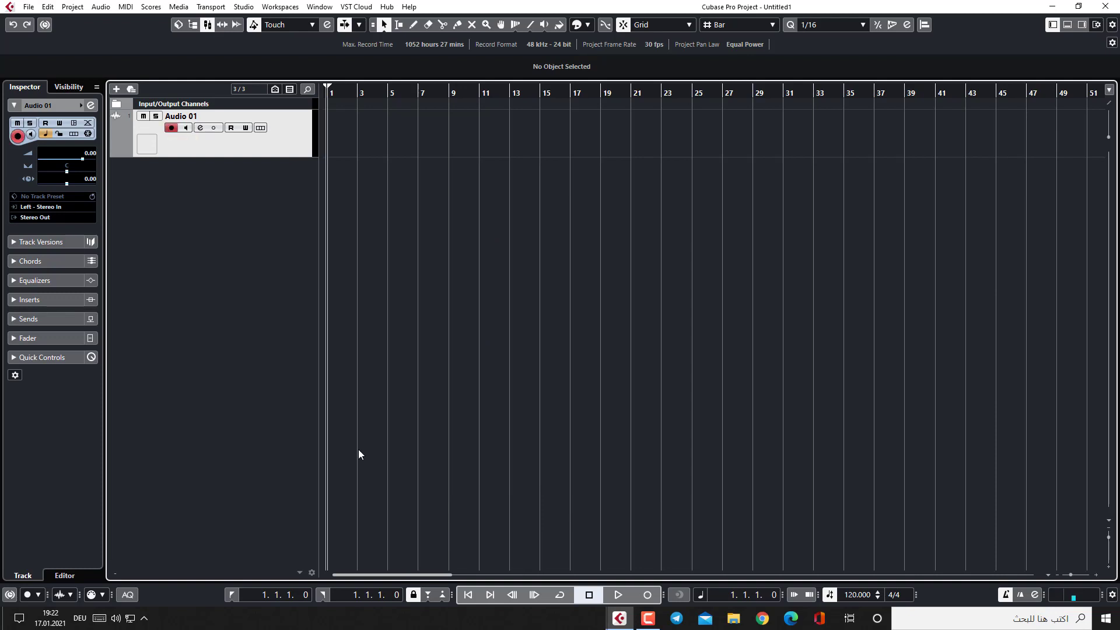
click(646, 596)
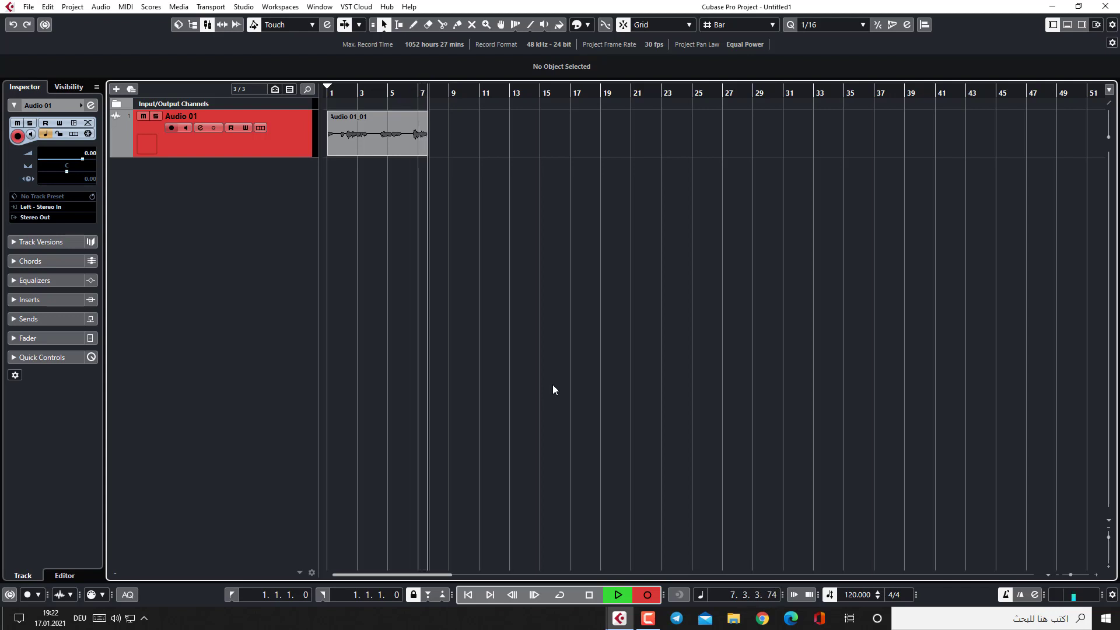
key(space)
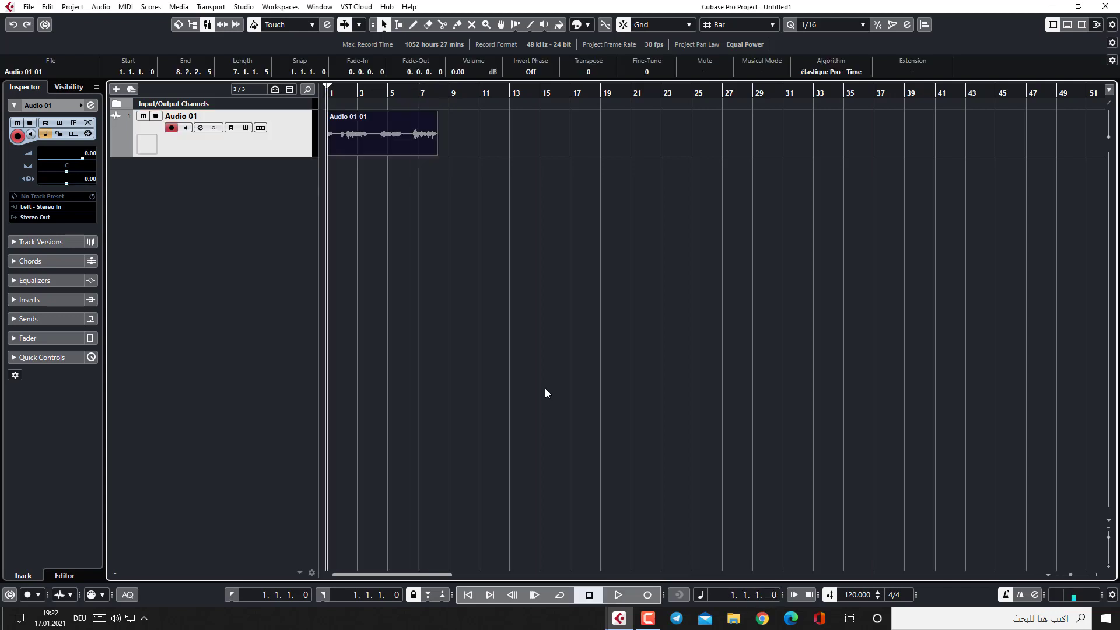
right_click(197, 216)
click(260, 225)
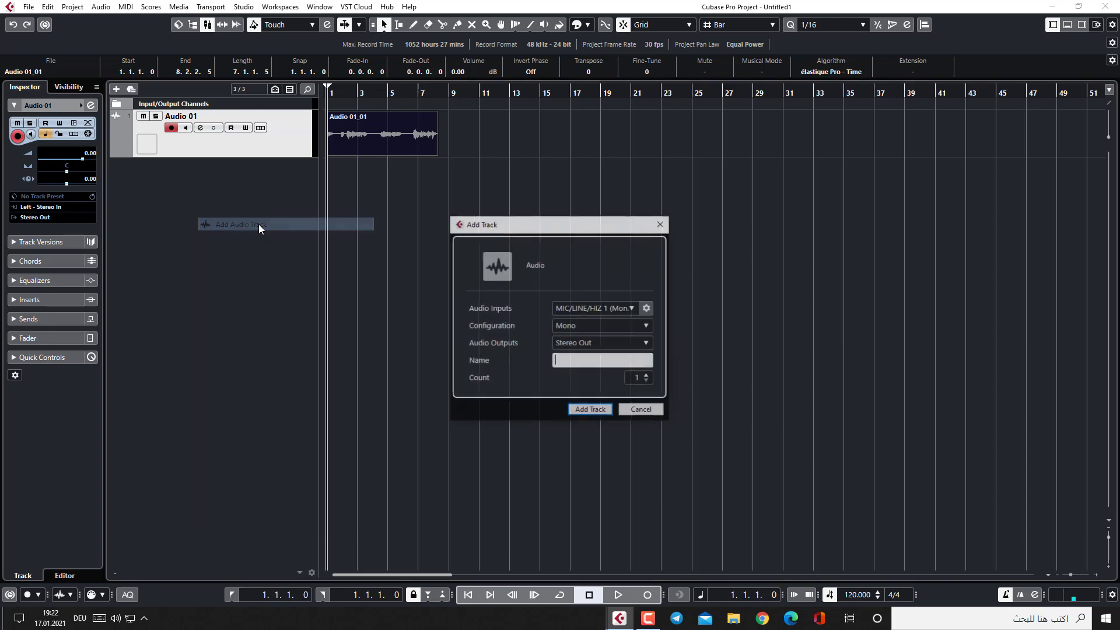
click(578, 326)
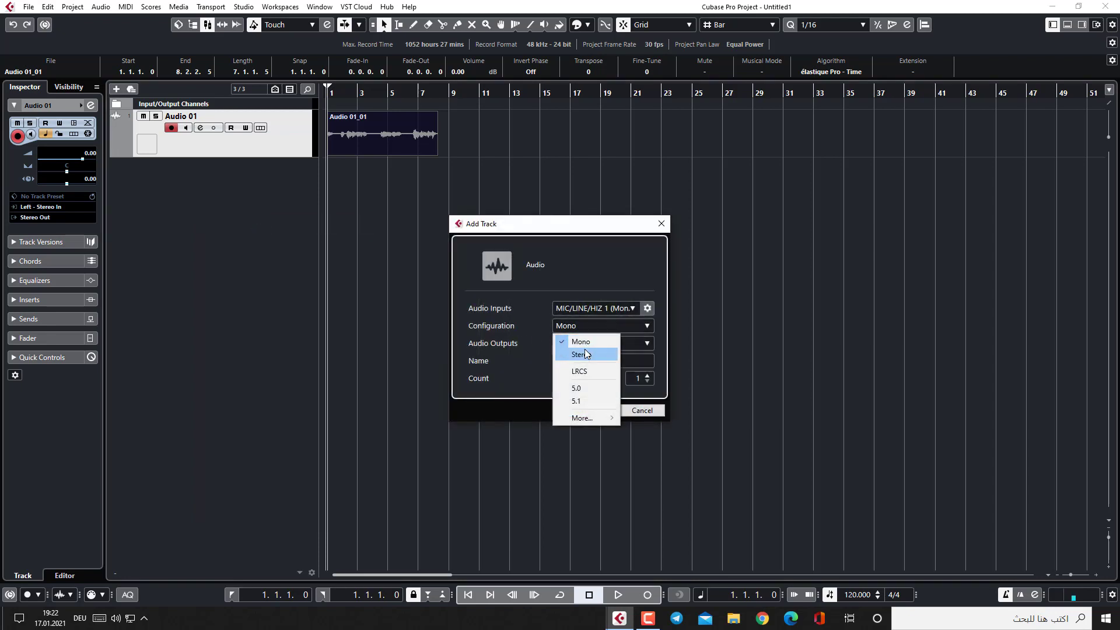
click(585, 340)
click(662, 224)
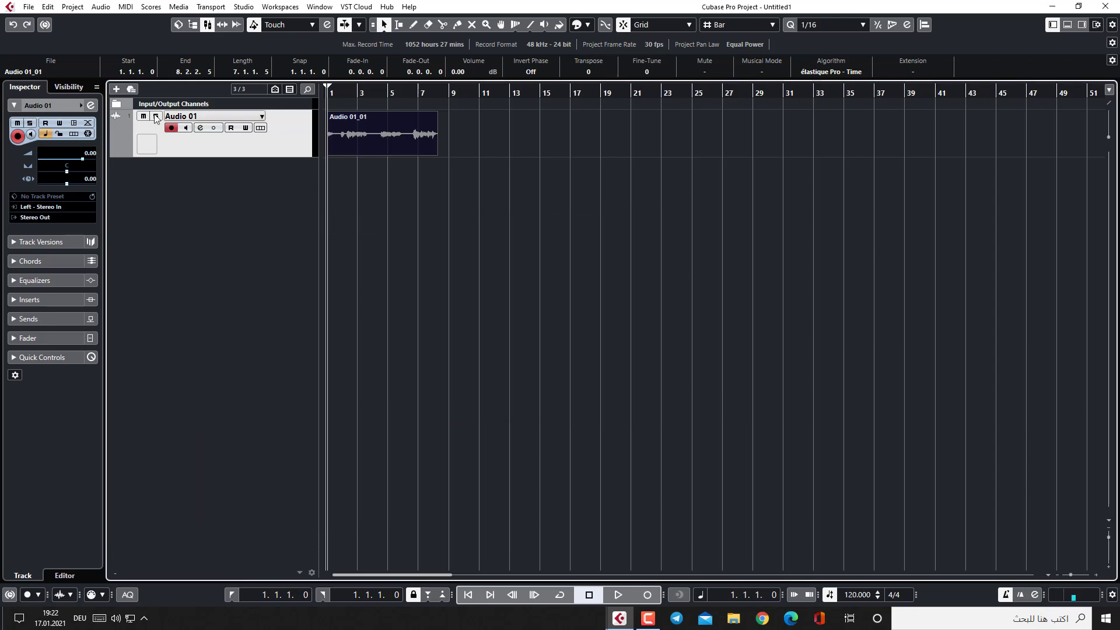
Add one unnamed stereo audio track routed to Stereo Out and remove it again
click(116, 89)
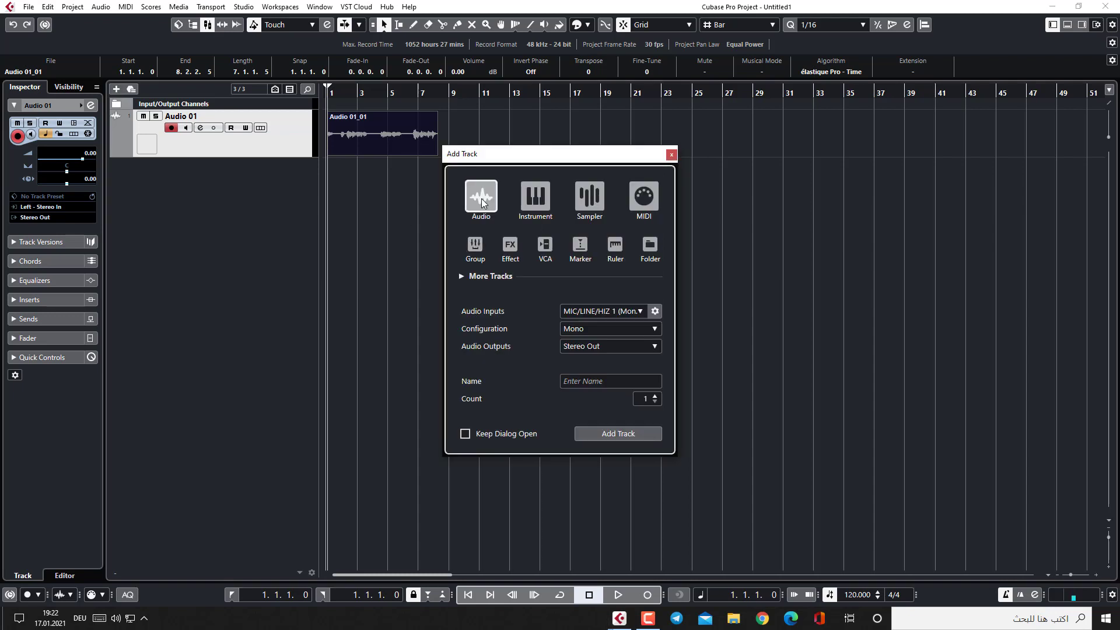
click(595, 330)
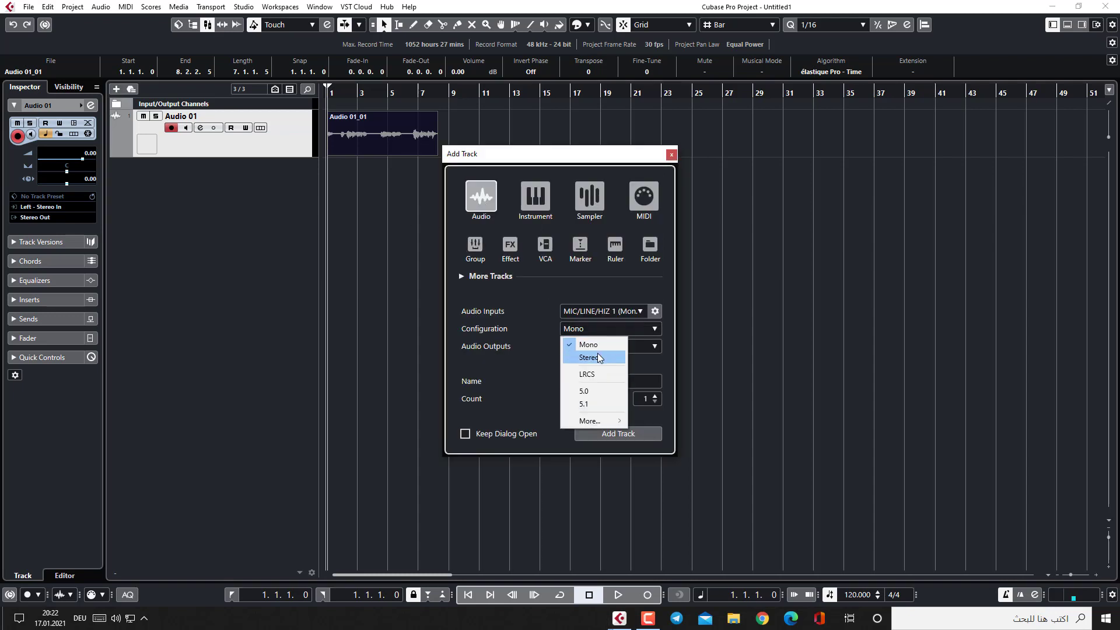
click(599, 357)
click(620, 434)
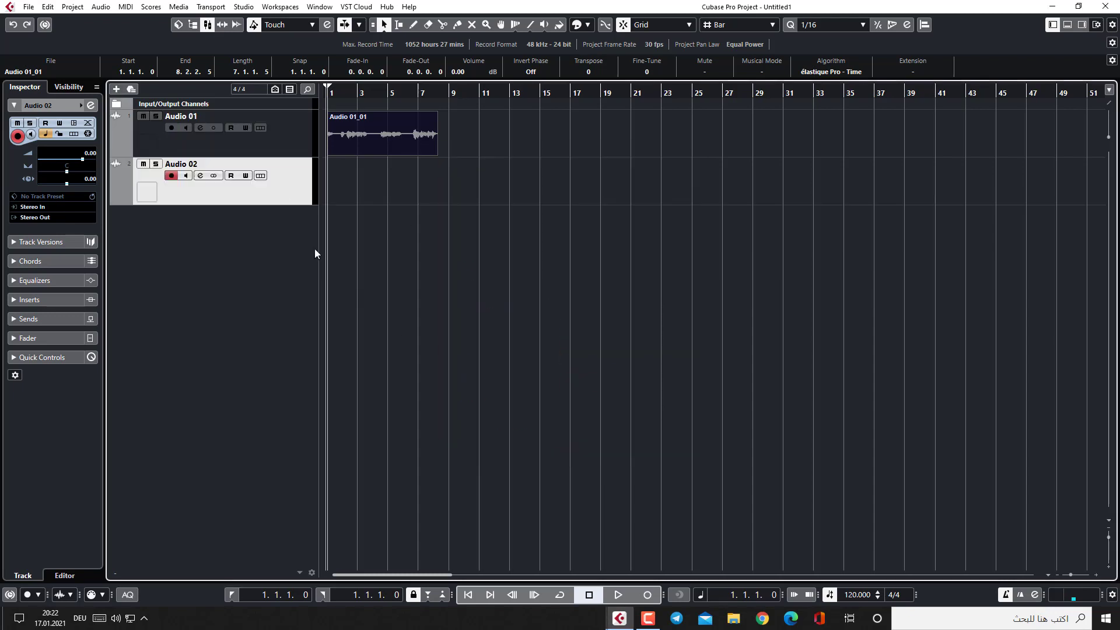
right_click(253, 189)
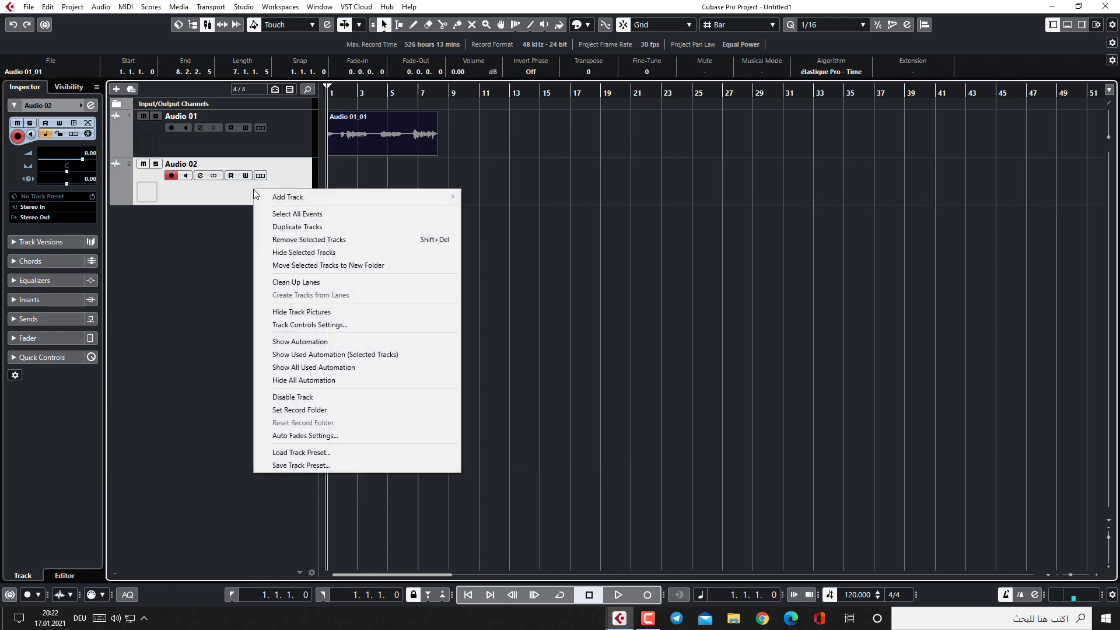
click(312, 240)
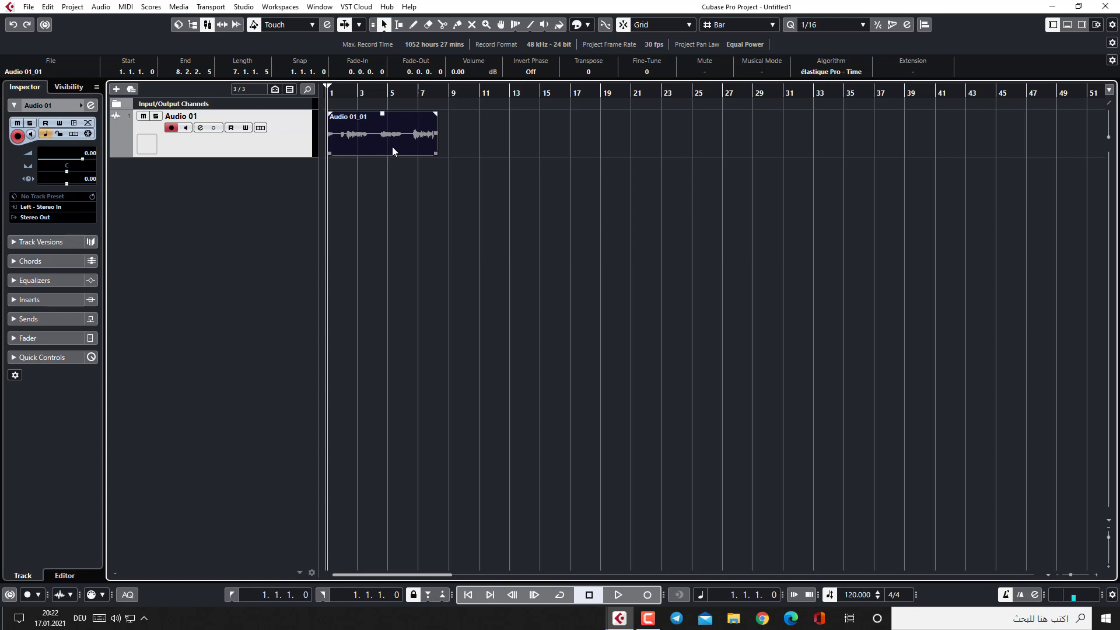
Play back the recorded take from bar 1 with the metronome click turned off
key(space)
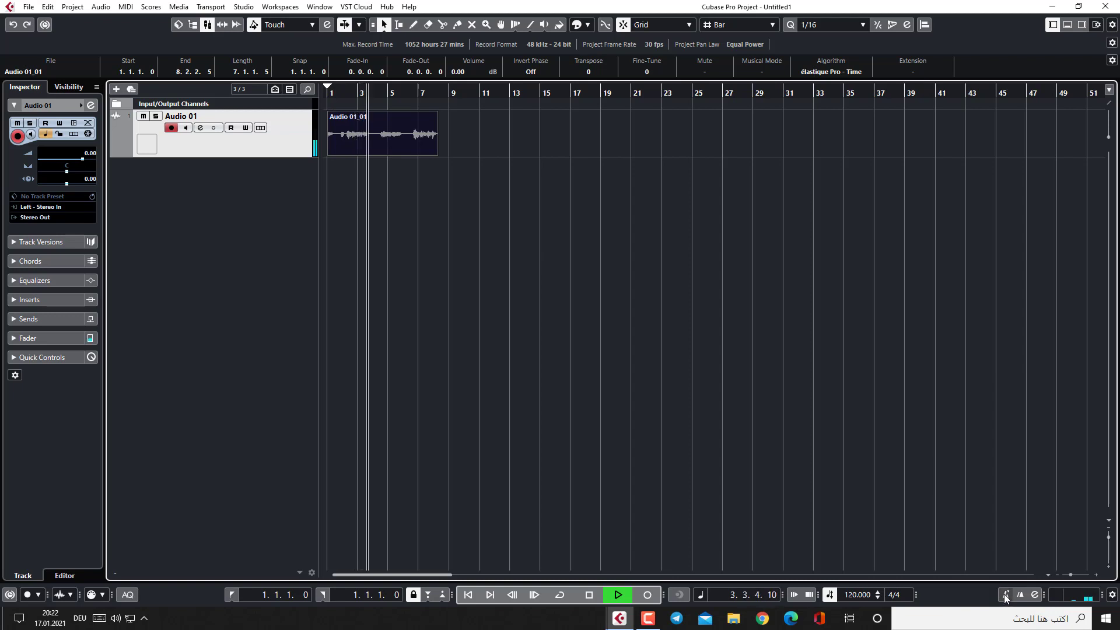
key(space)
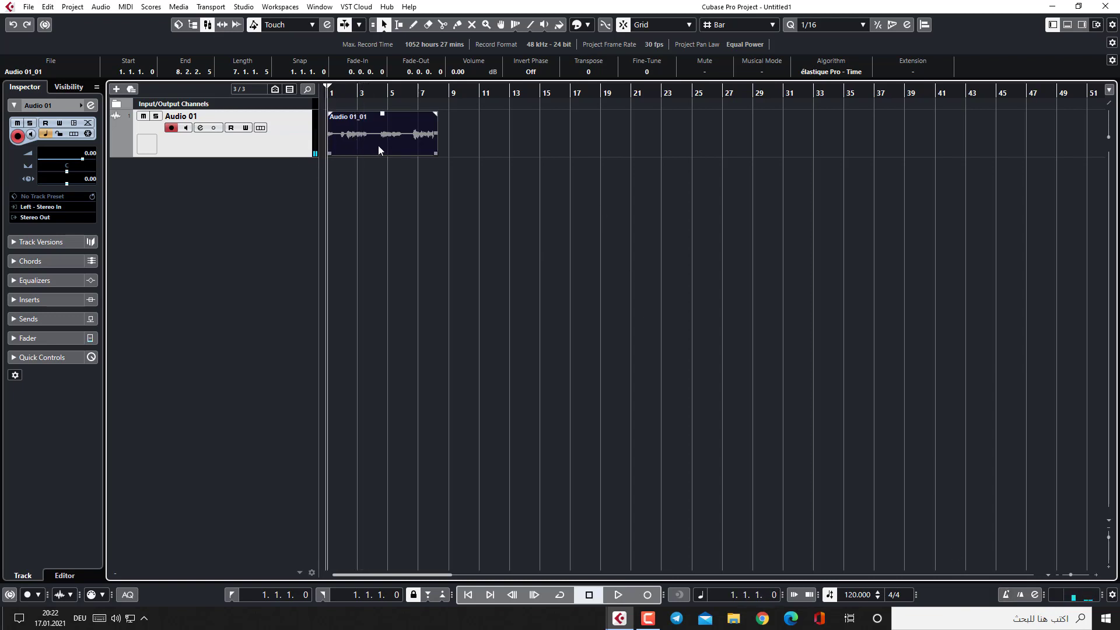
Delete the take and record a new one of about five and a half bars from bar 1, turning the metronome on
key(Delete)
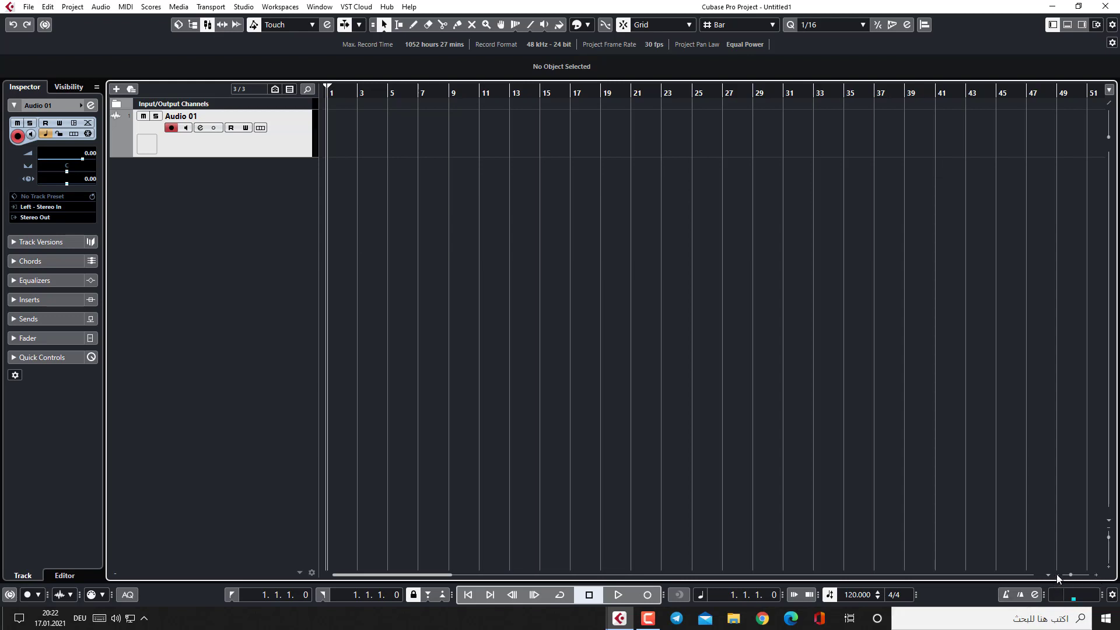
click(652, 593)
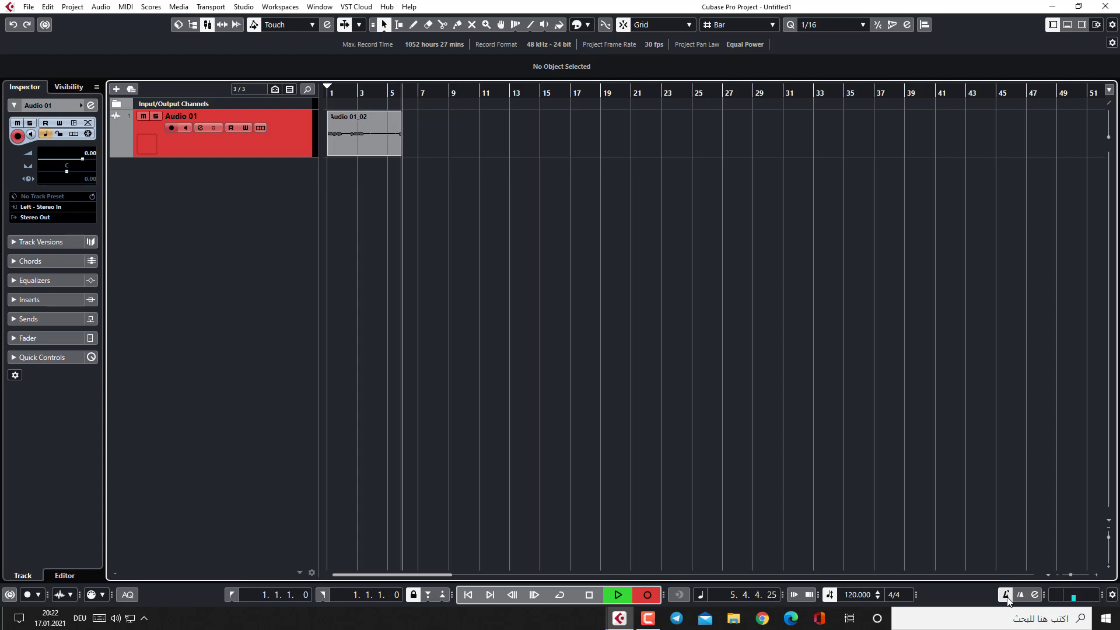
key(space)
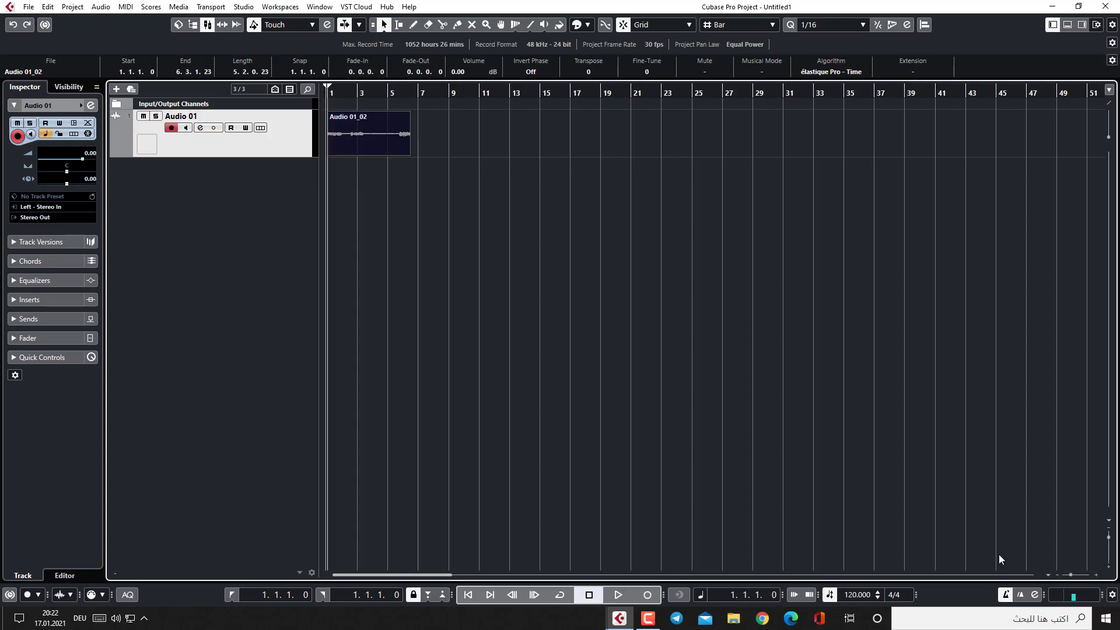
Examine the new take's waveform closely along the timeline, ending with about twelve bars in view
click(1096, 575)
click(1096, 575)
click(1096, 575)
click(1095, 575)
click(1096, 576)
click(1096, 576)
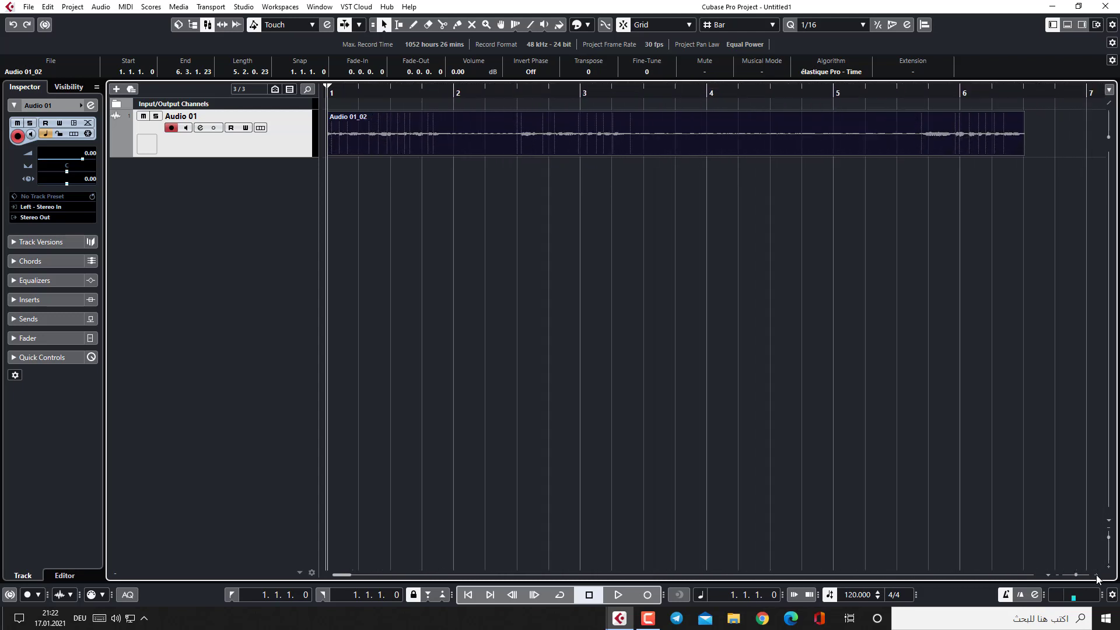
click(1095, 576)
click(1096, 575)
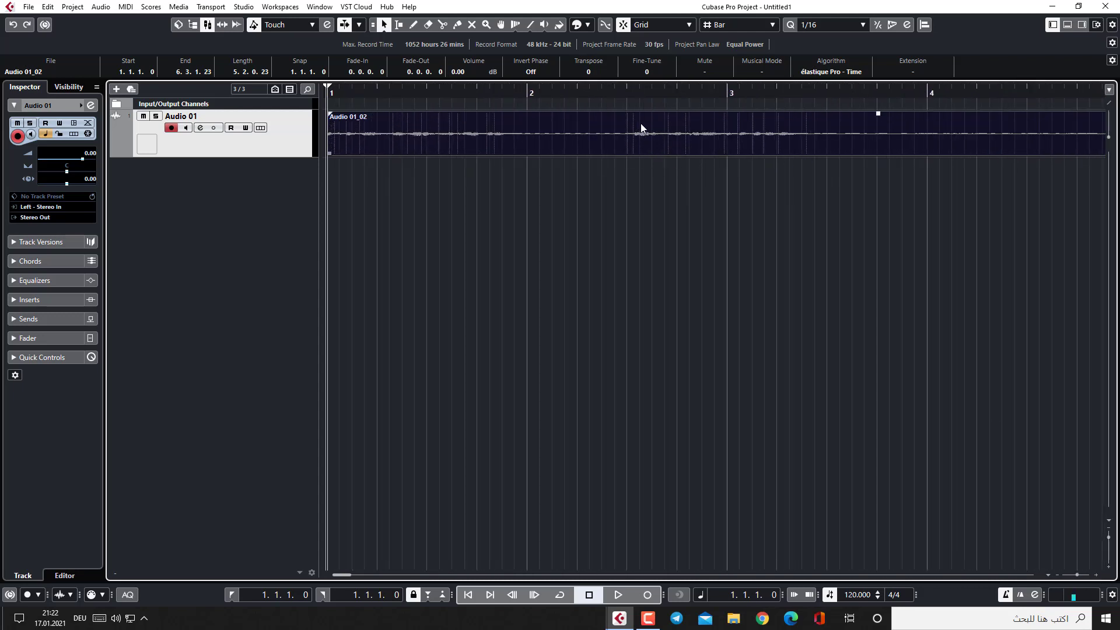
click(1055, 574)
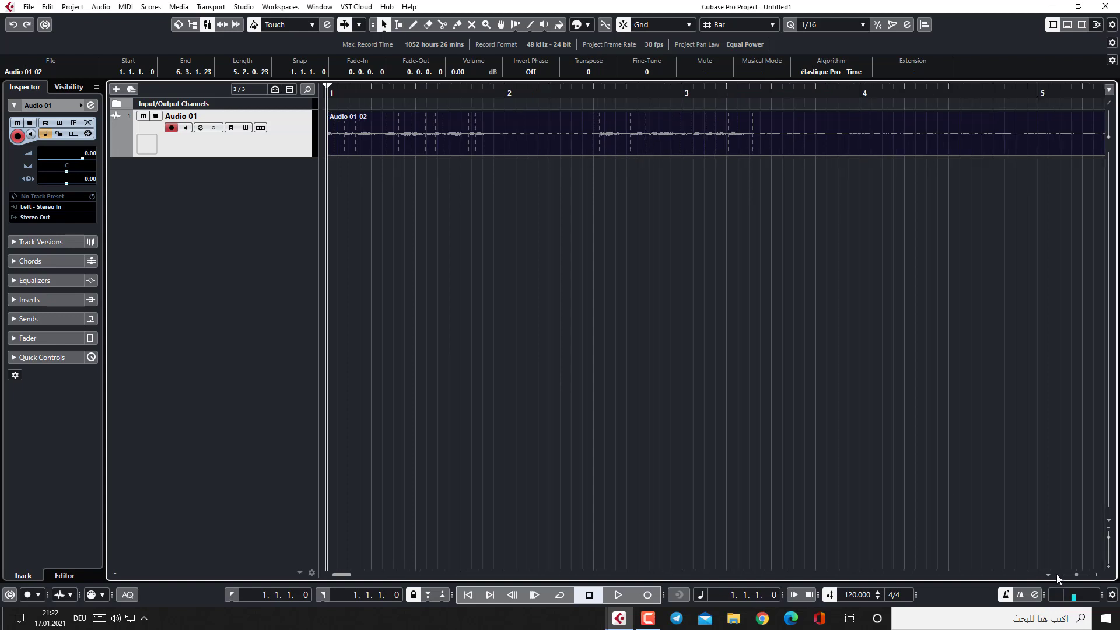
click(1056, 574)
click(1055, 574)
click(1056, 574)
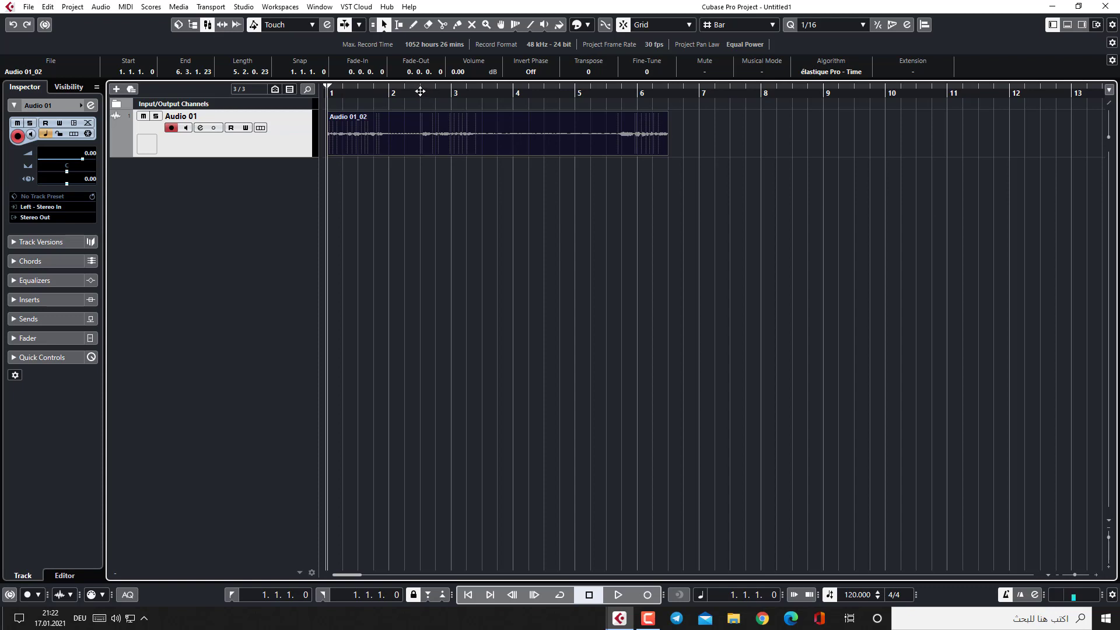
Move the project cursor to bar 3 using the ruler and return it to the project start
mouse_move(420, 91)
mouse_down()
mouse_move(425, 157)
mouse_move(420, 58)
mouse_move(429, 84)
mouse_up()
drag(363, 578, 334, 575)
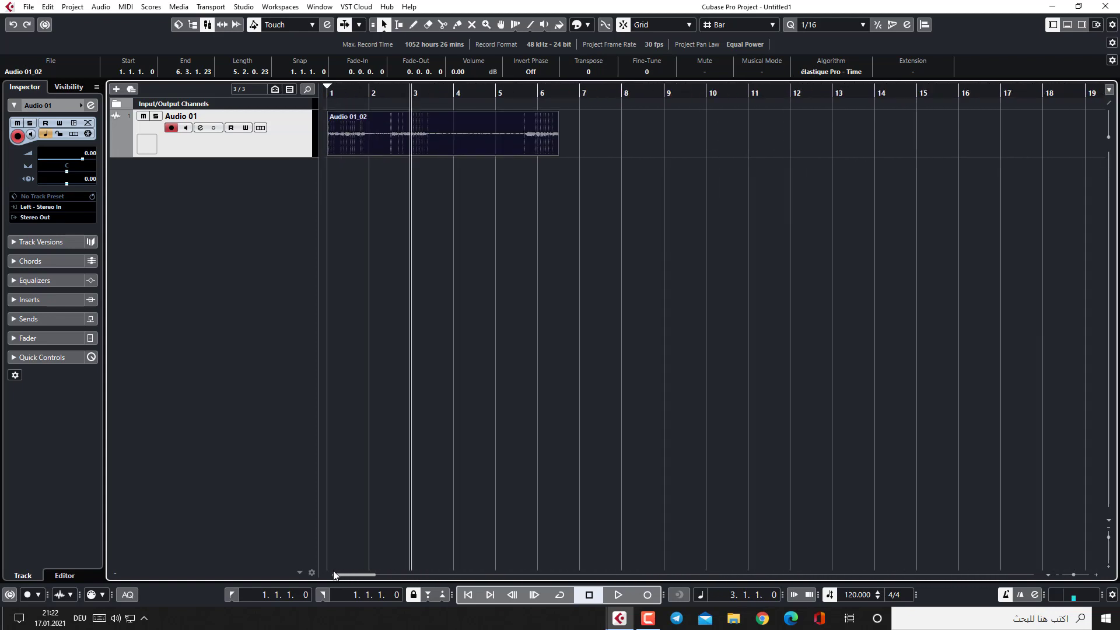
click(467, 594)
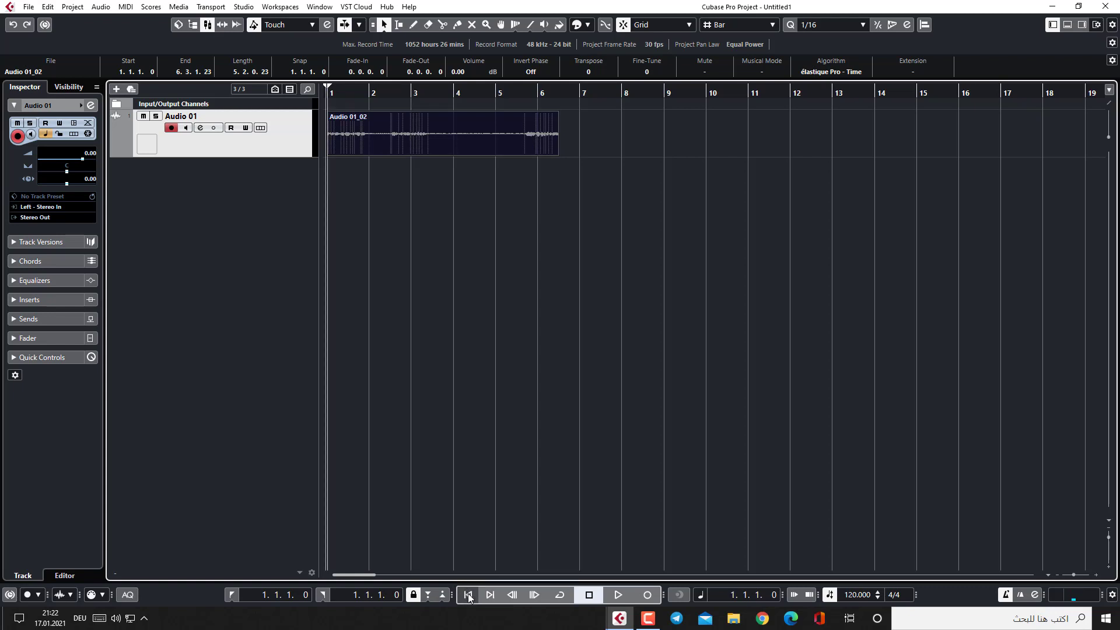
Make the audio track about twice as tall and magnify the timeline so that about ten bars fit in view
click(1107, 568)
click(1107, 568)
click(1107, 567)
click(1107, 567)
click(1107, 567)
click(1107, 567)
click(1109, 567)
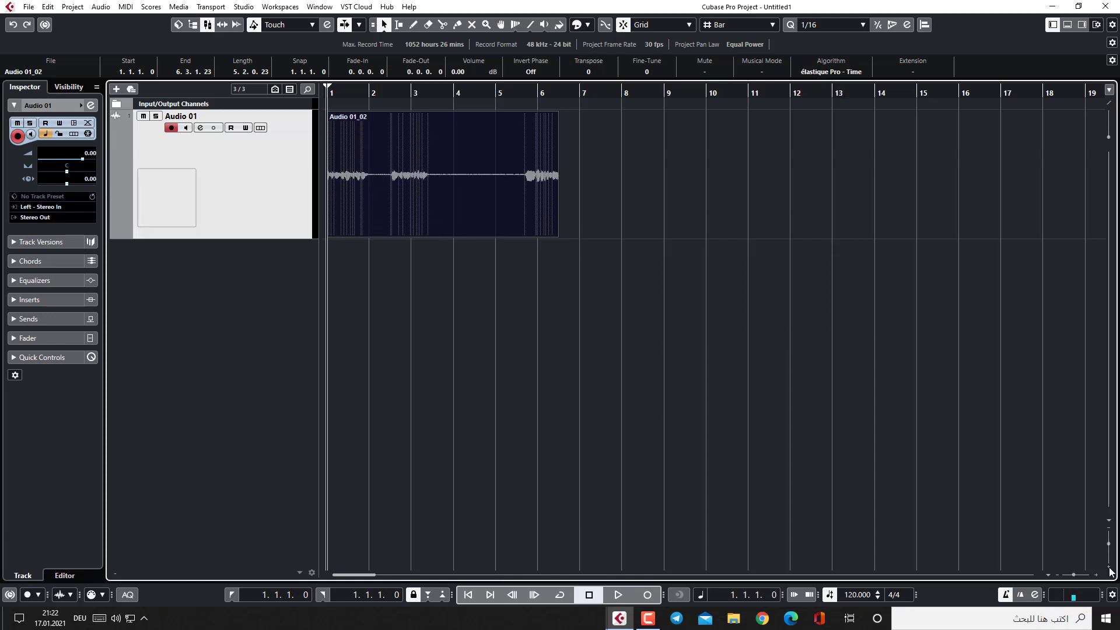
click(1109, 531)
click(1108, 531)
click(1108, 531)
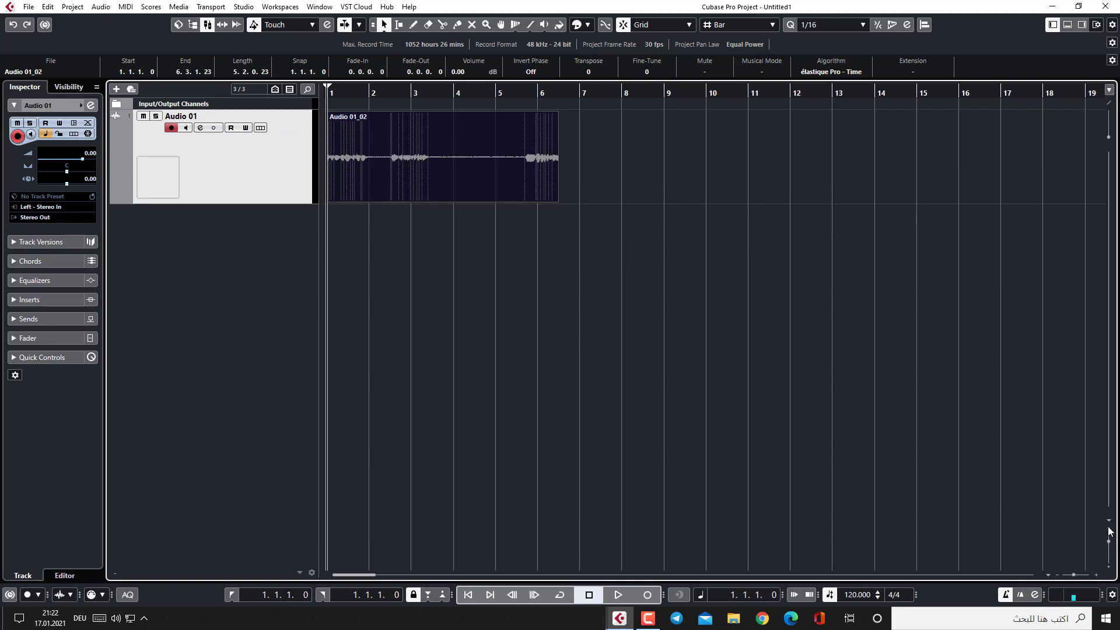
click(1108, 530)
click(1108, 531)
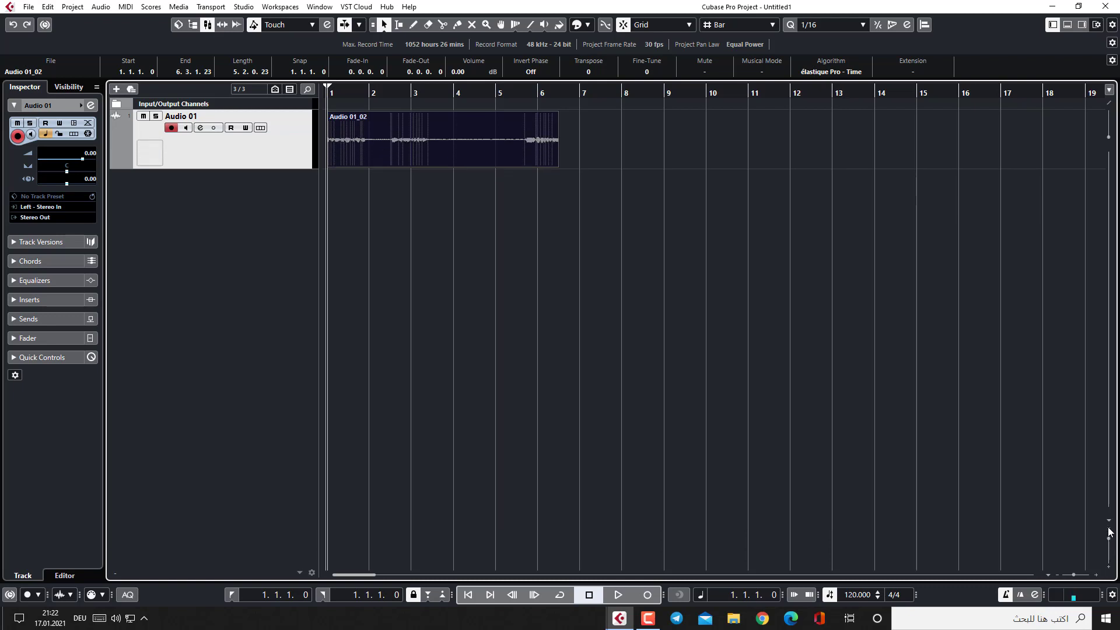
click(1108, 567)
click(1107, 568)
click(1107, 567)
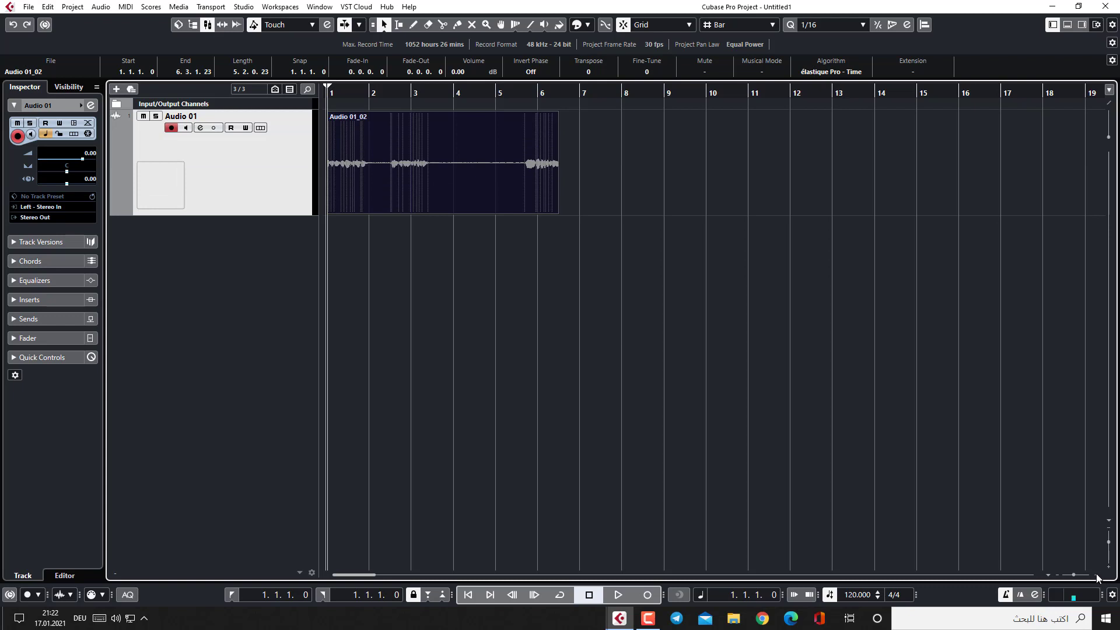
click(1097, 575)
click(1096, 575)
click(1096, 574)
click(1097, 575)
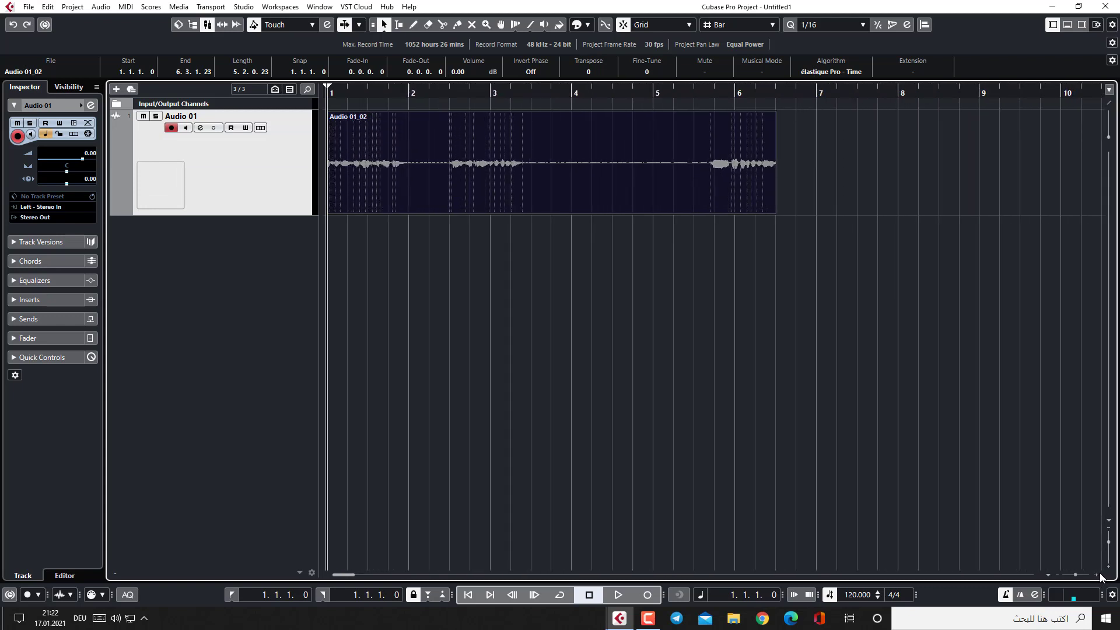
Raise the project tempo to 187
click(654, 186)
double_click(857, 595)
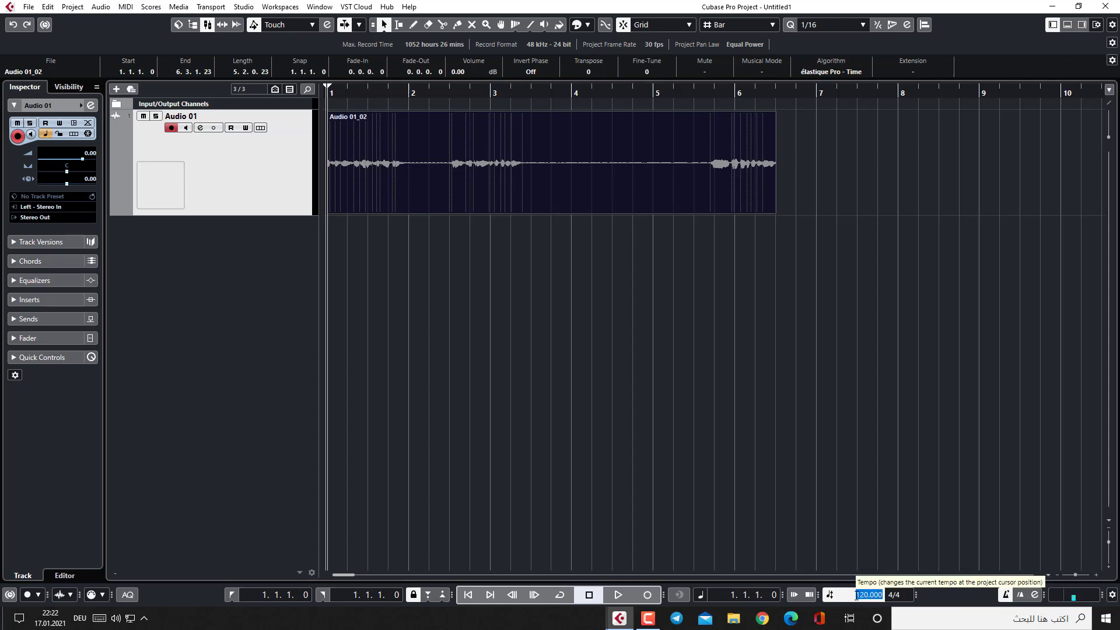
click(856, 594)
scroll(856, 595, up, 17)
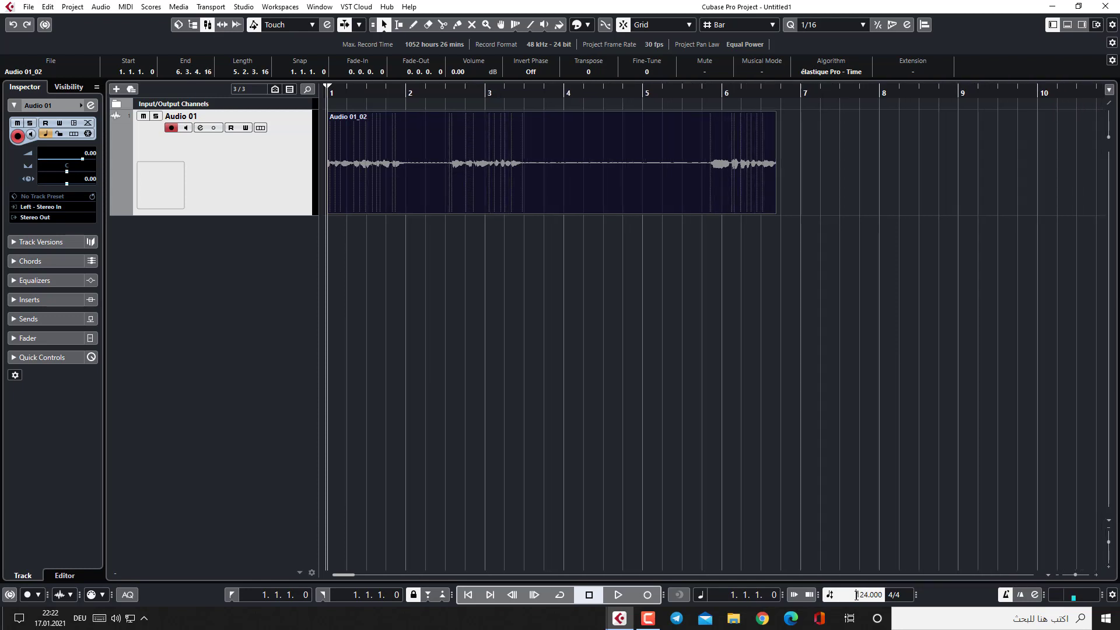
scroll(856, 595, up, 20)
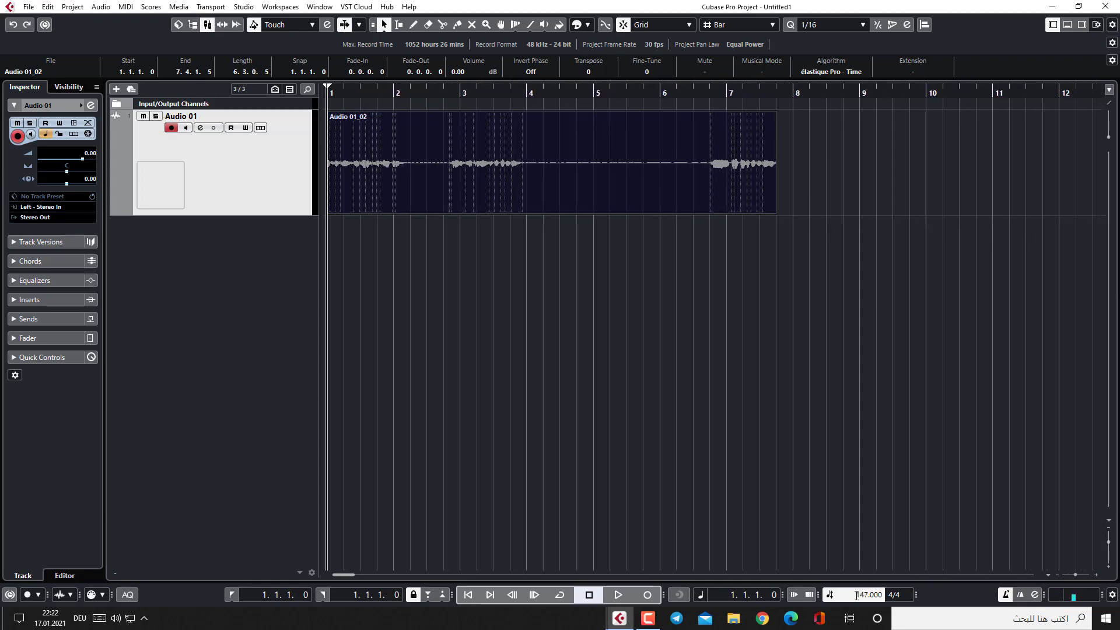
scroll(856, 595, up, 20)
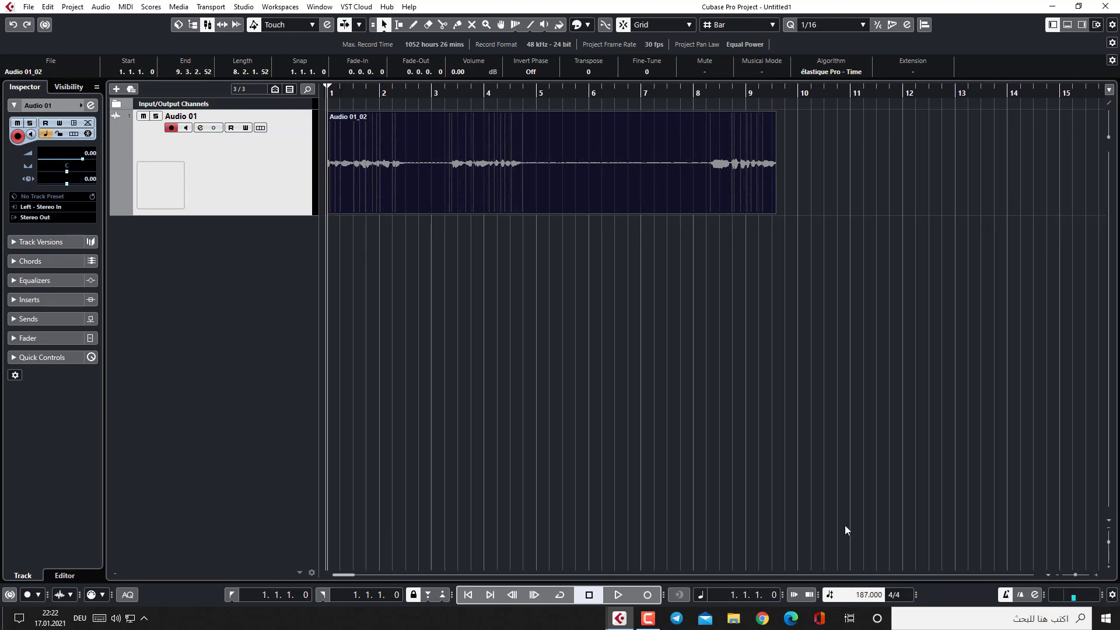
Deselect the audio event and play back the take from bar 1 at tempo 187
click(829, 472)
key(space)
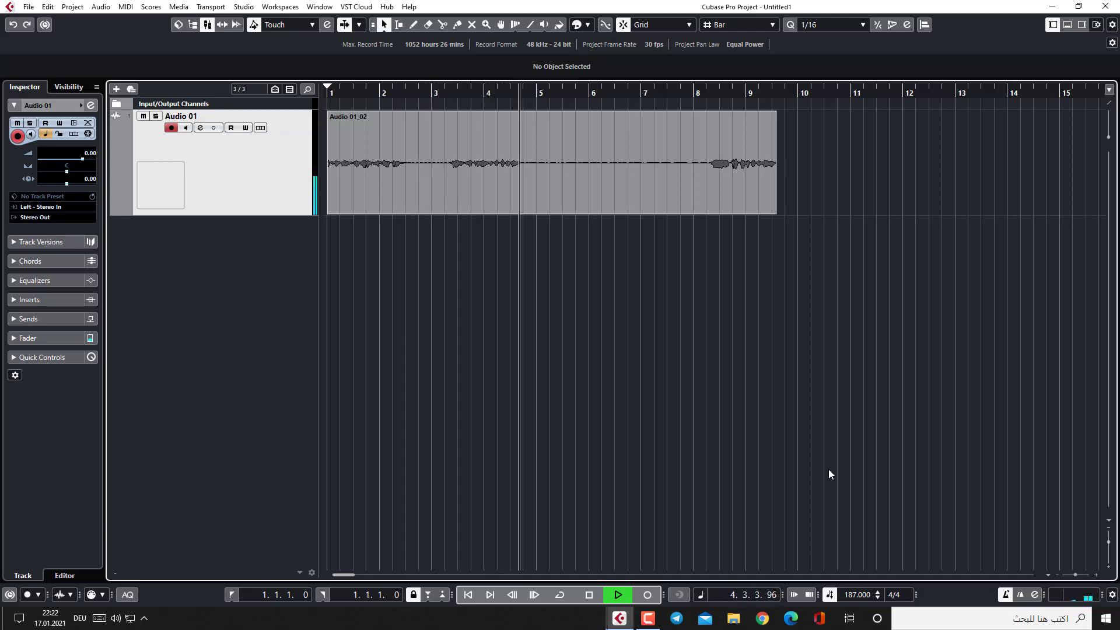
key(space)
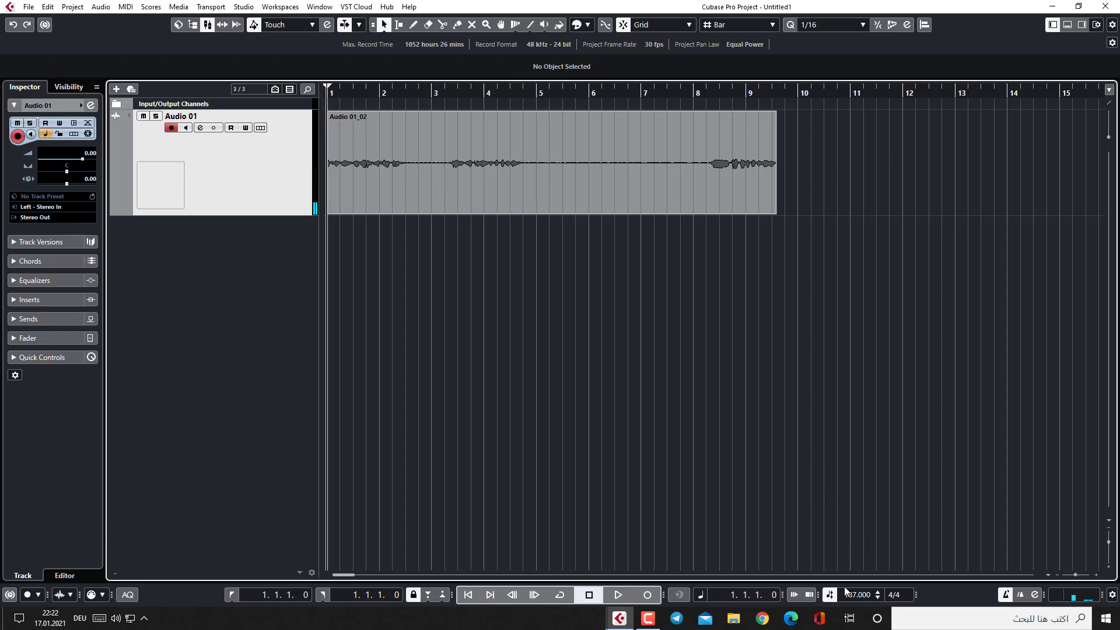
Lower the project tempo to 94
double_click(849, 595)
scroll(850, 599, down, 20)
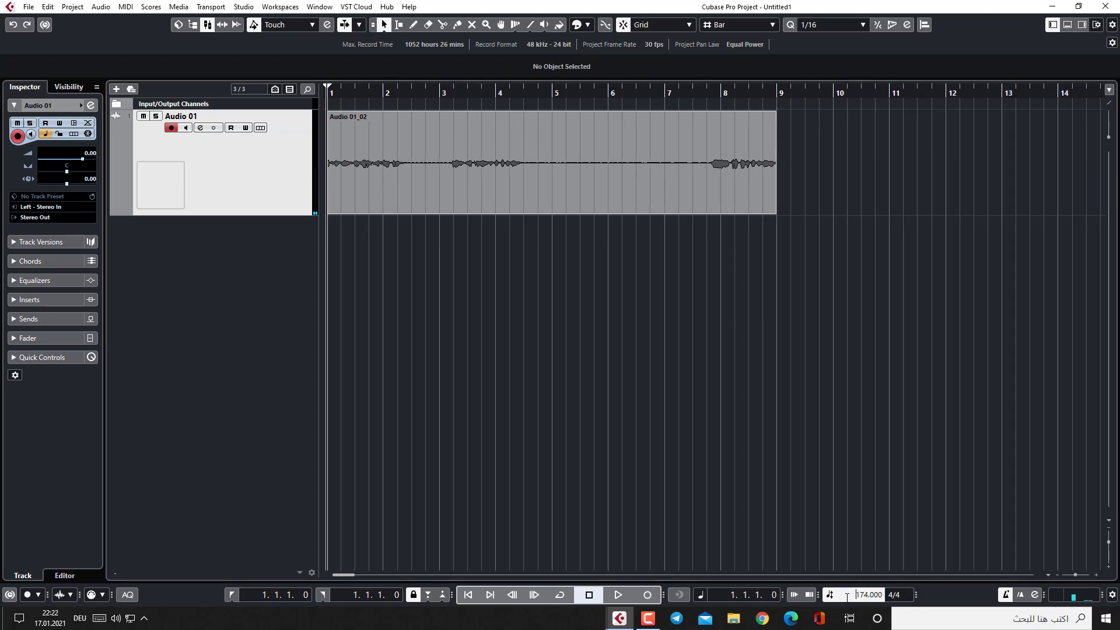
scroll(850, 598, down, 20)
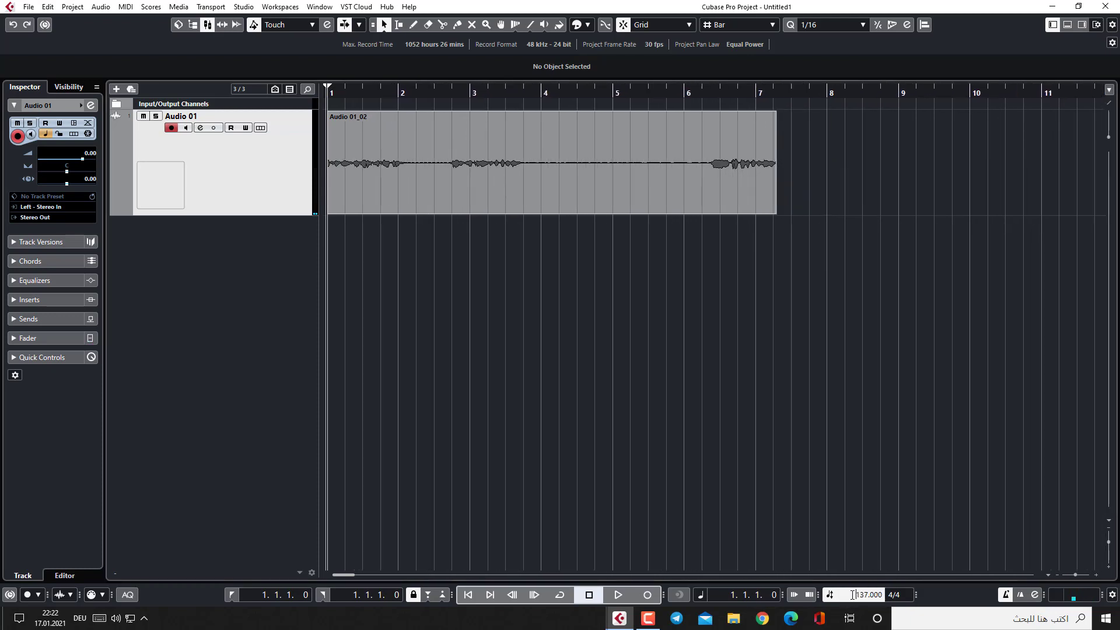
scroll(853, 595, down, 20)
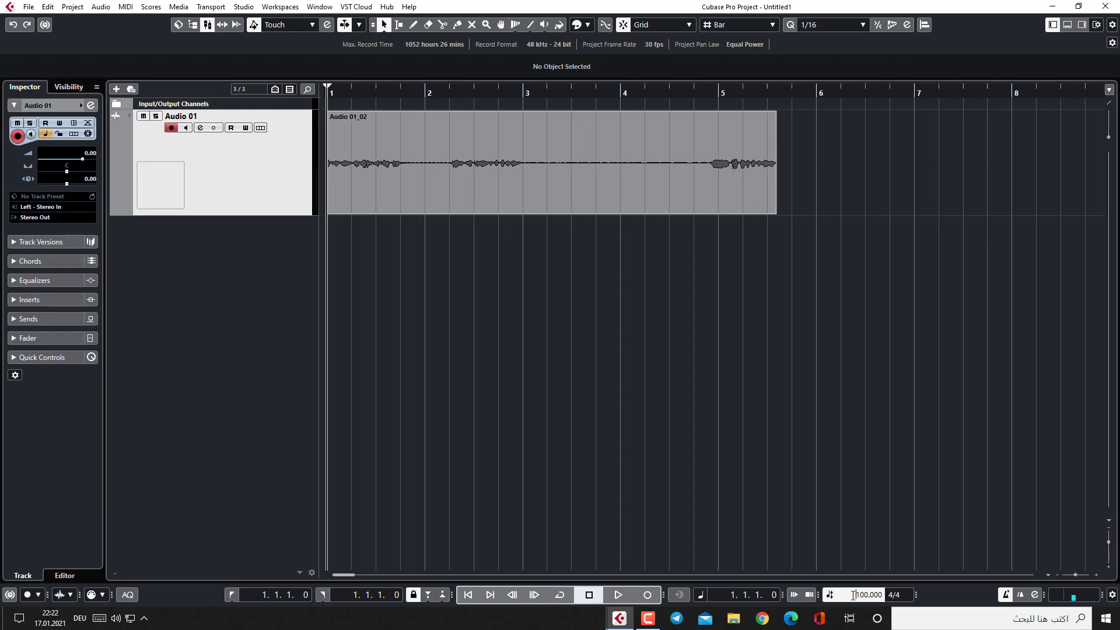
Play back the take from bar 1, set the project tempo to 120 and stop the playback
key(space)
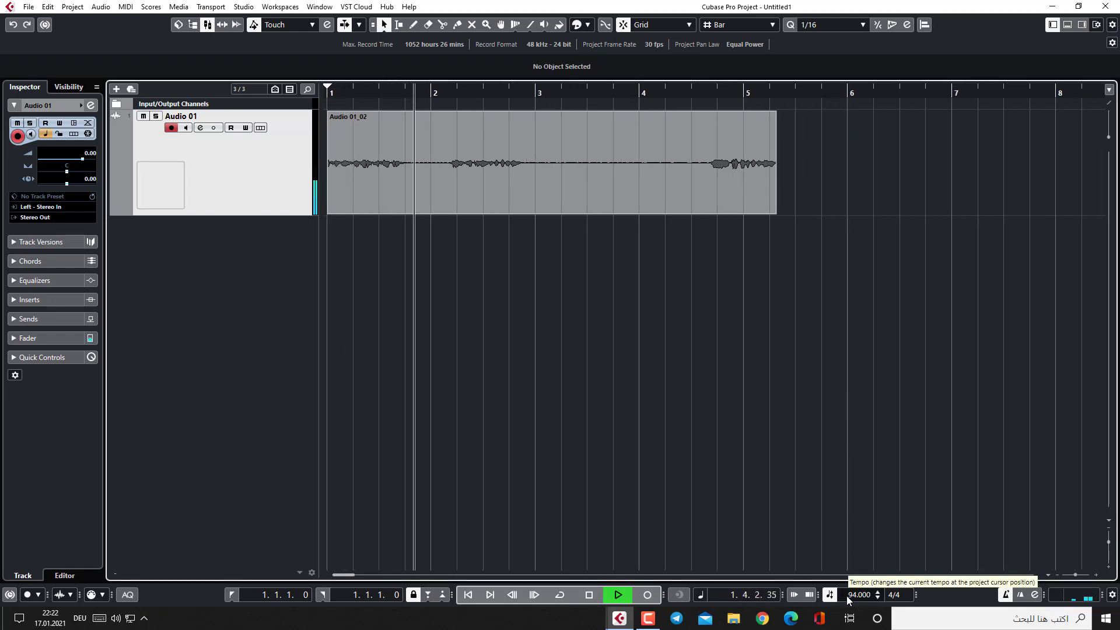
scroll(846, 595, up, 20)
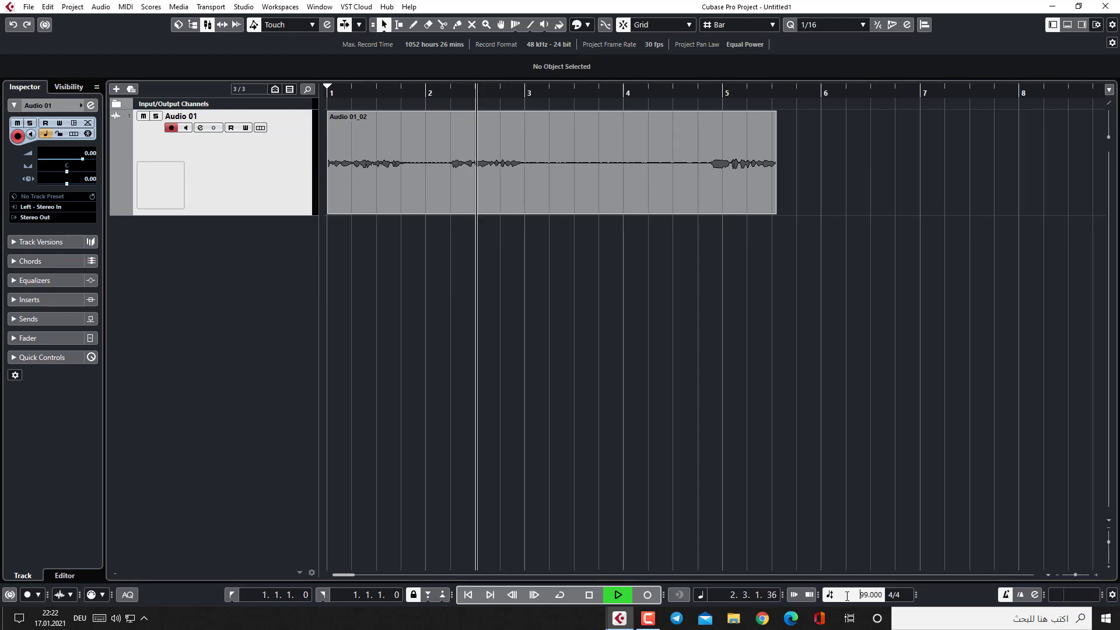
scroll(847, 595, up, 5)
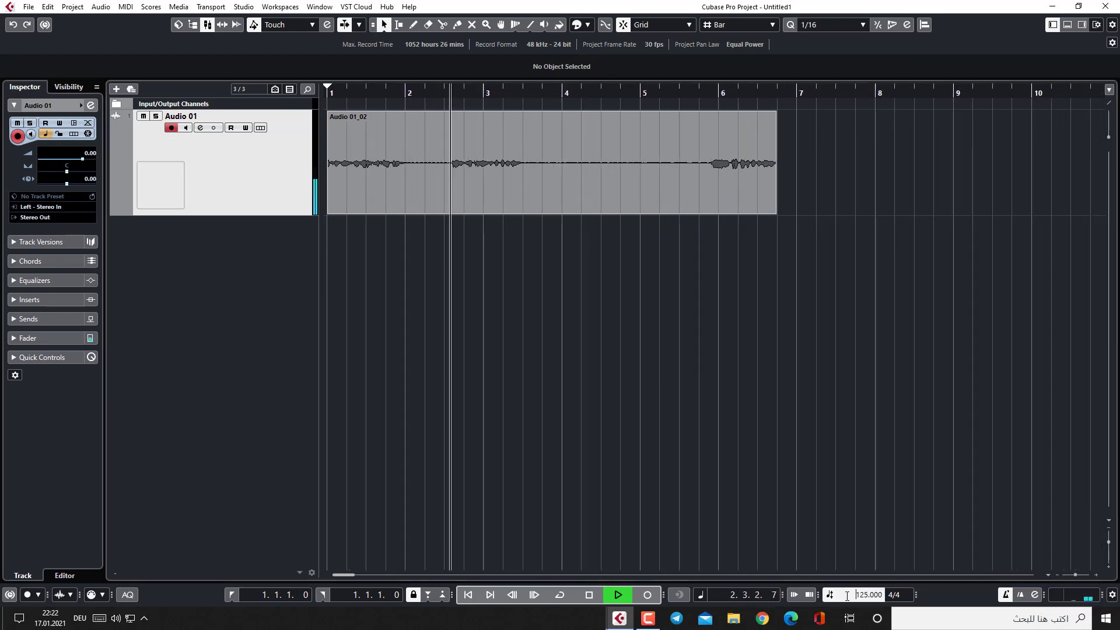
key(space)
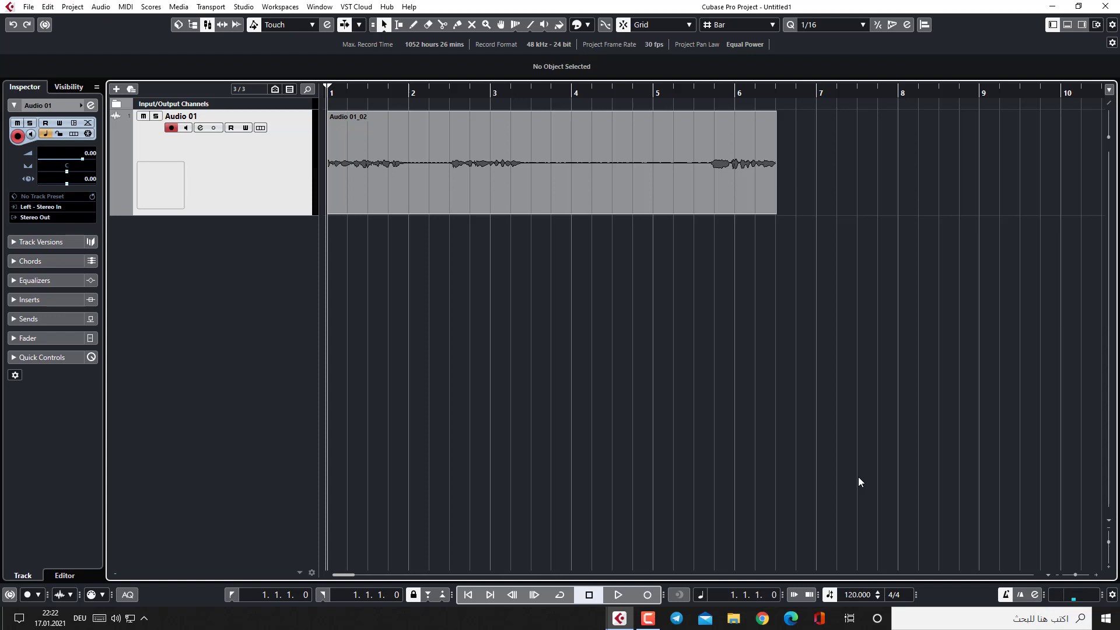
click(895, 595)
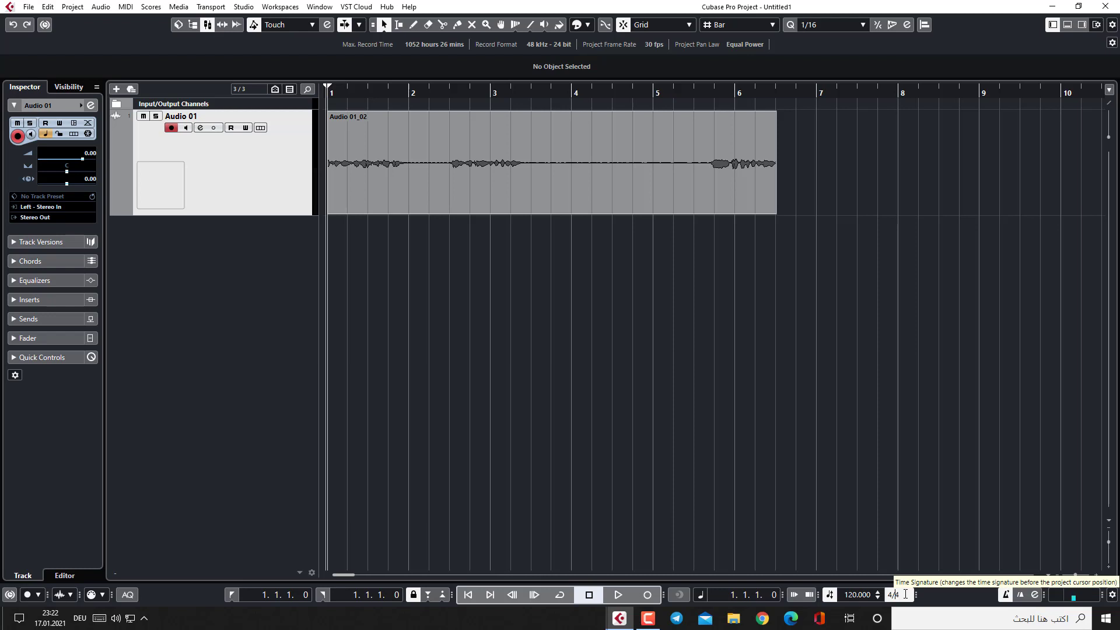
click(781, 478)
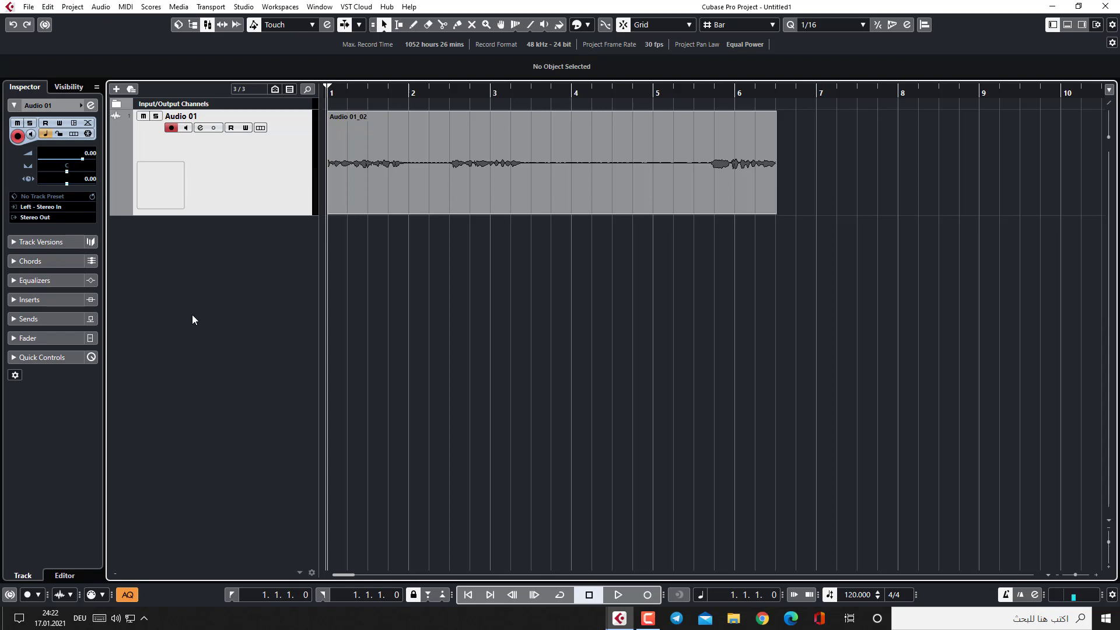
right_click(195, 272)
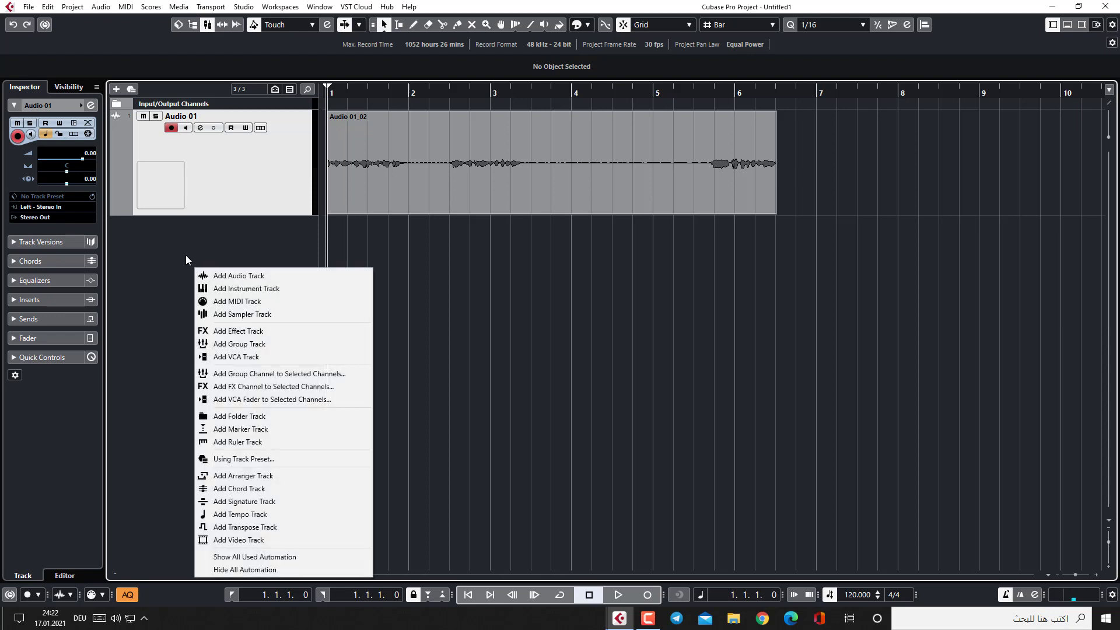
click(185, 255)
right_click(212, 269)
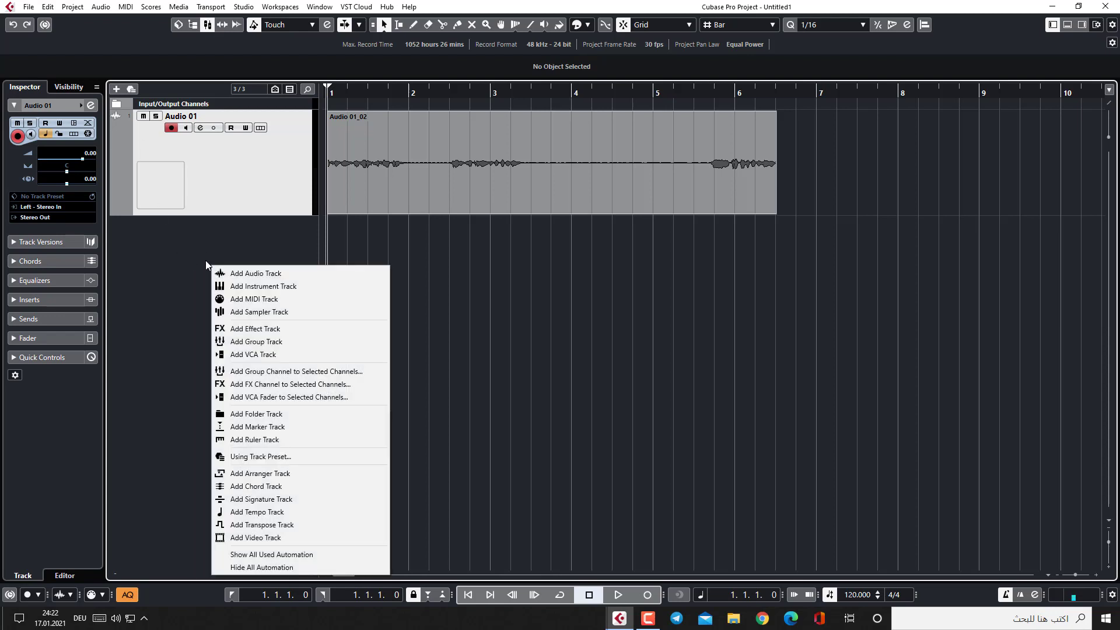
click(115, 88)
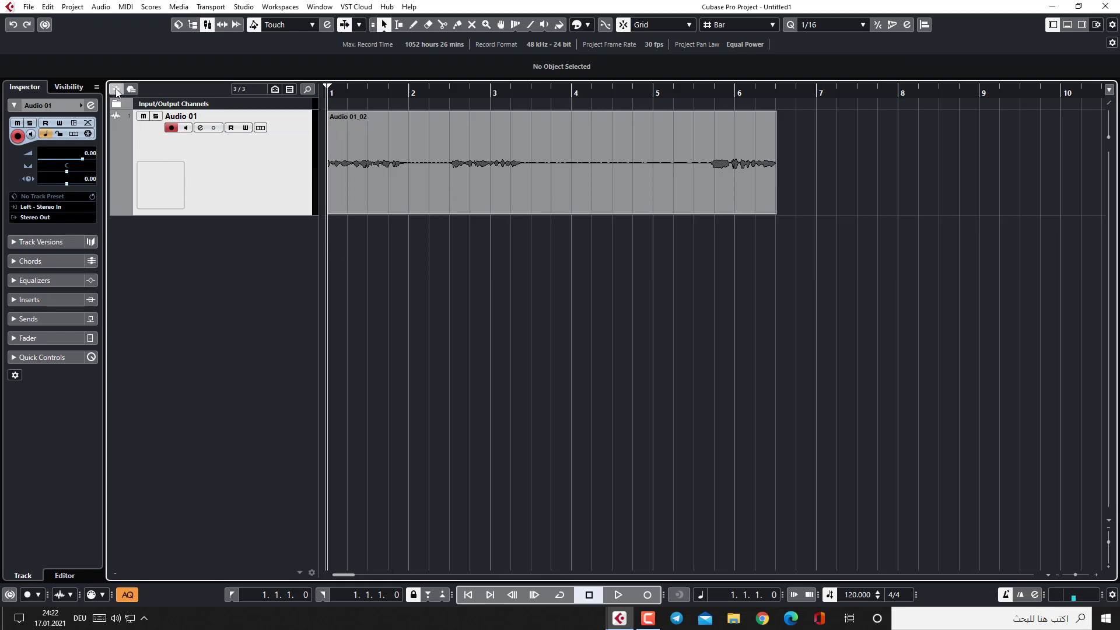
Add one instrument track that uses Groove Agent SE from the Drum category, routed to Stereo Out
click(115, 88)
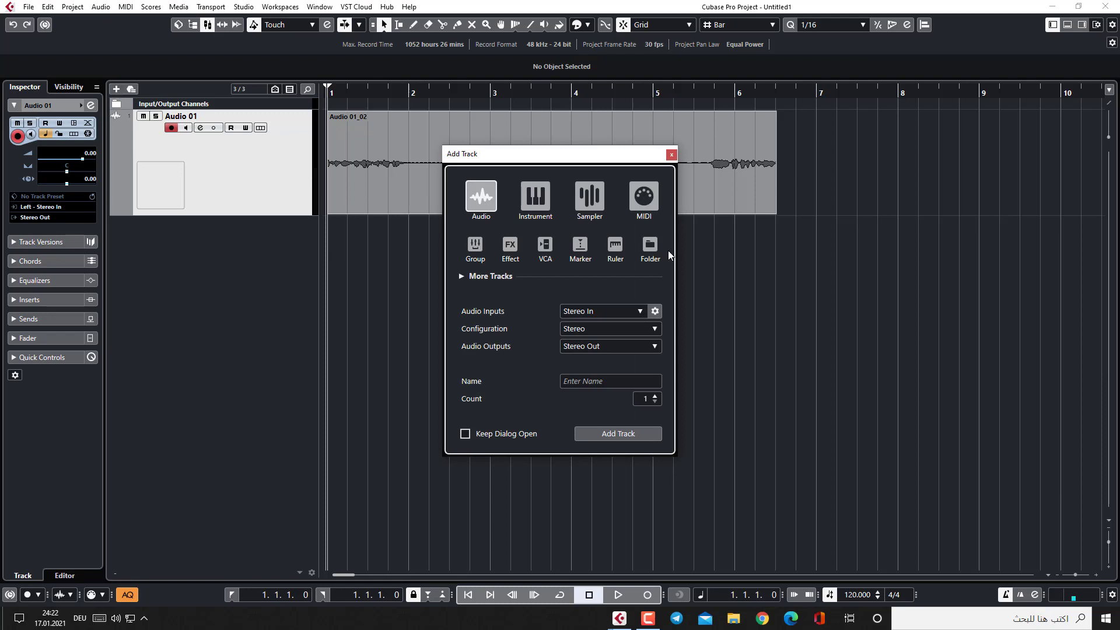
click(540, 225)
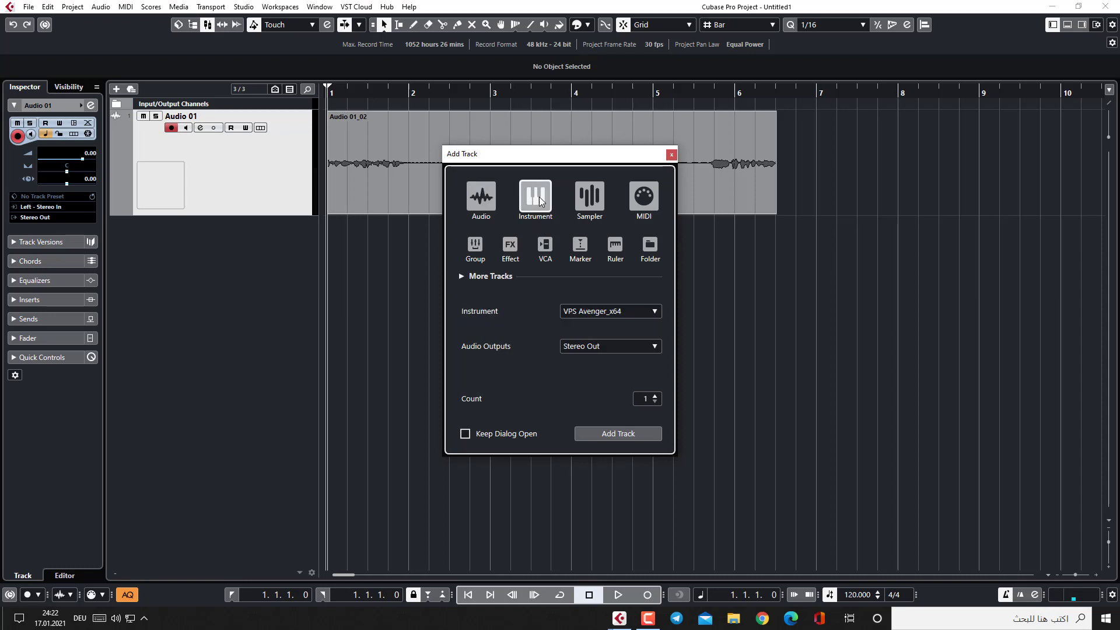
click(605, 314)
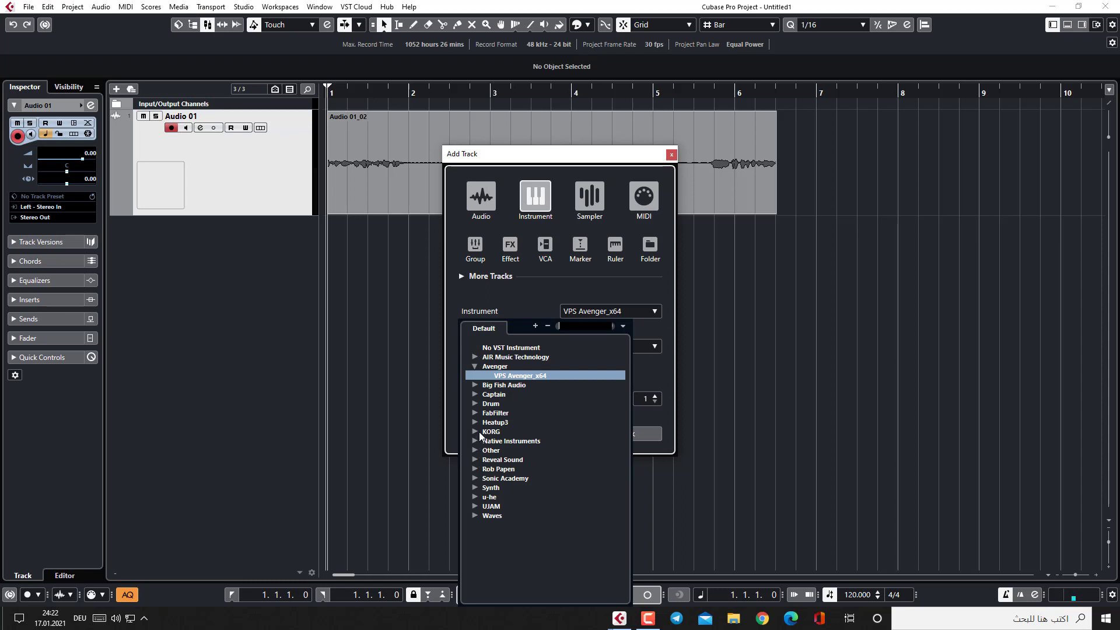
click(475, 366)
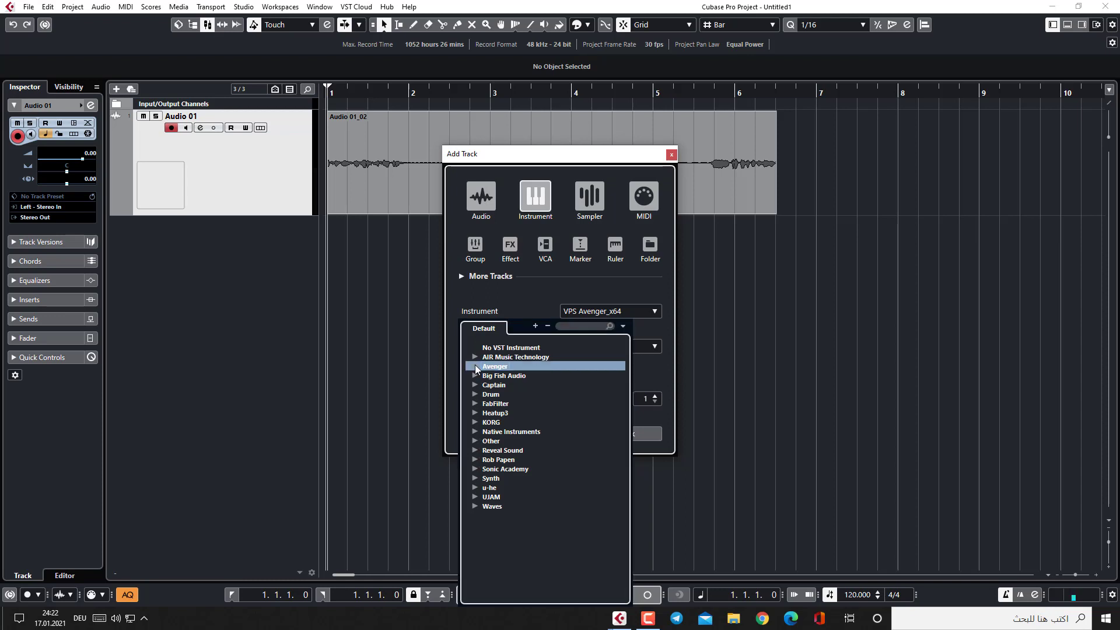
click(475, 394)
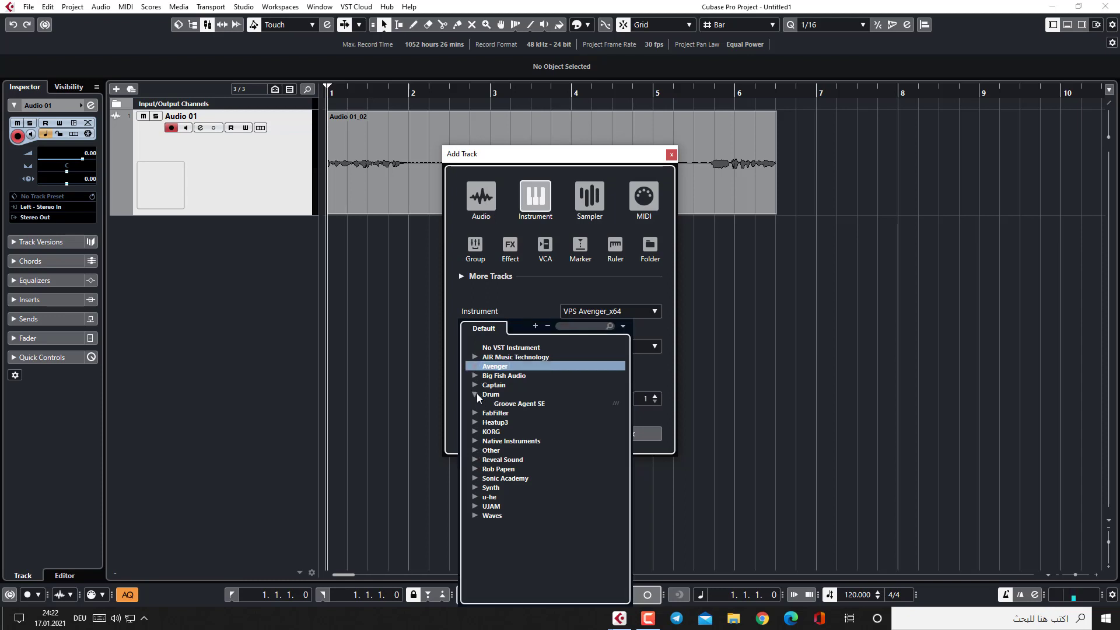
click(526, 407)
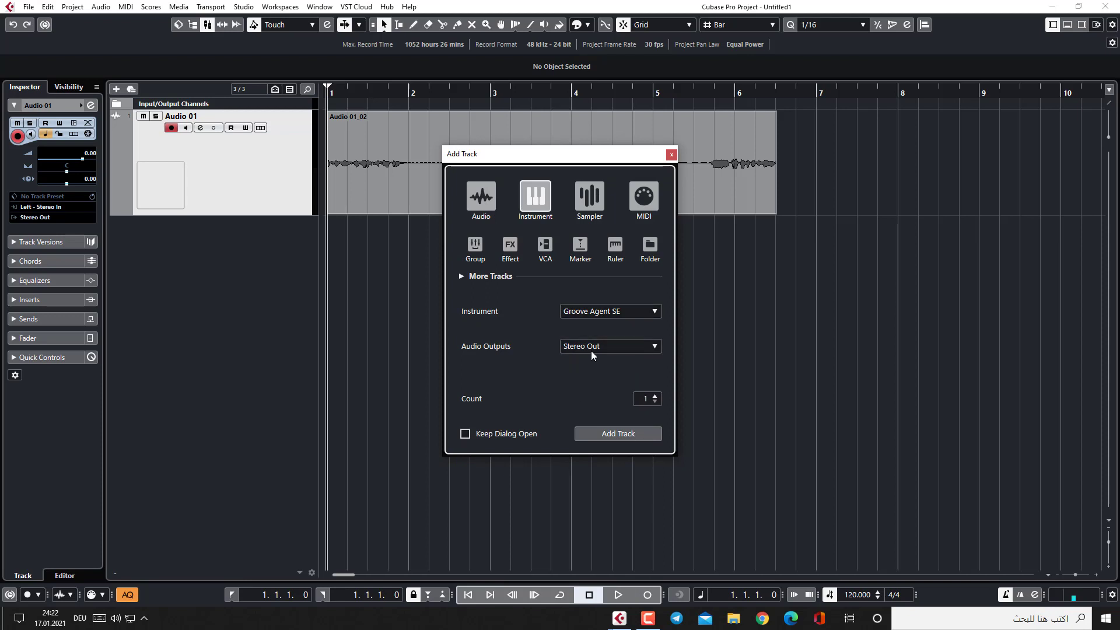
click(620, 434)
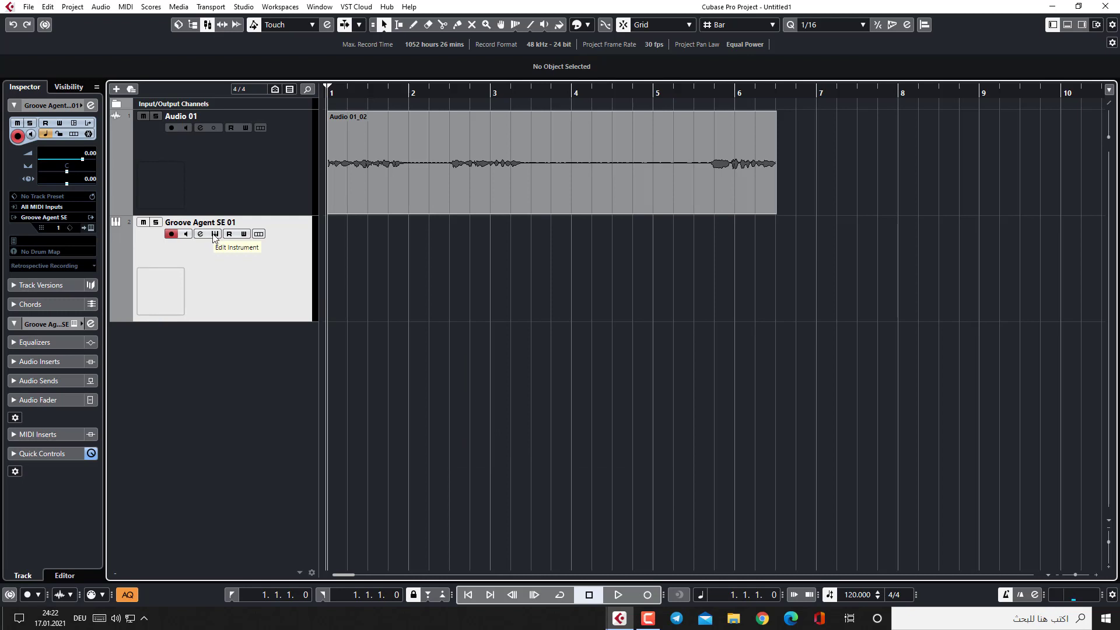
Open the Groove Agent SE instrument editor, show its kit browser and reposition the window so the whole browser fits on screen
click(214, 235)
drag(655, 169, 756, 163)
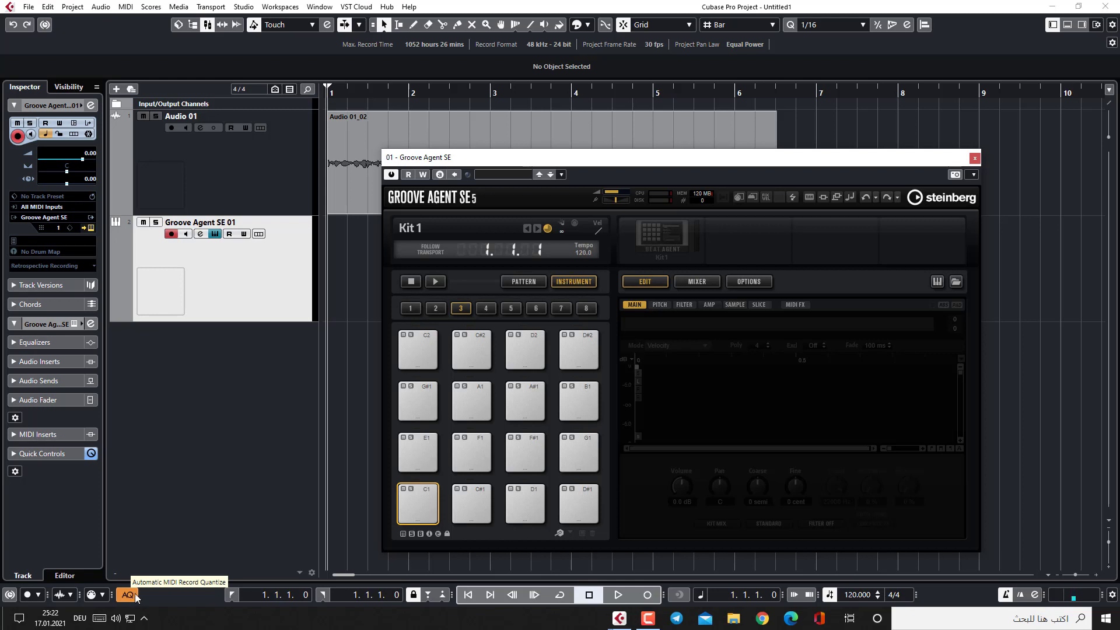
click(956, 281)
drag(992, 158, 804, 137)
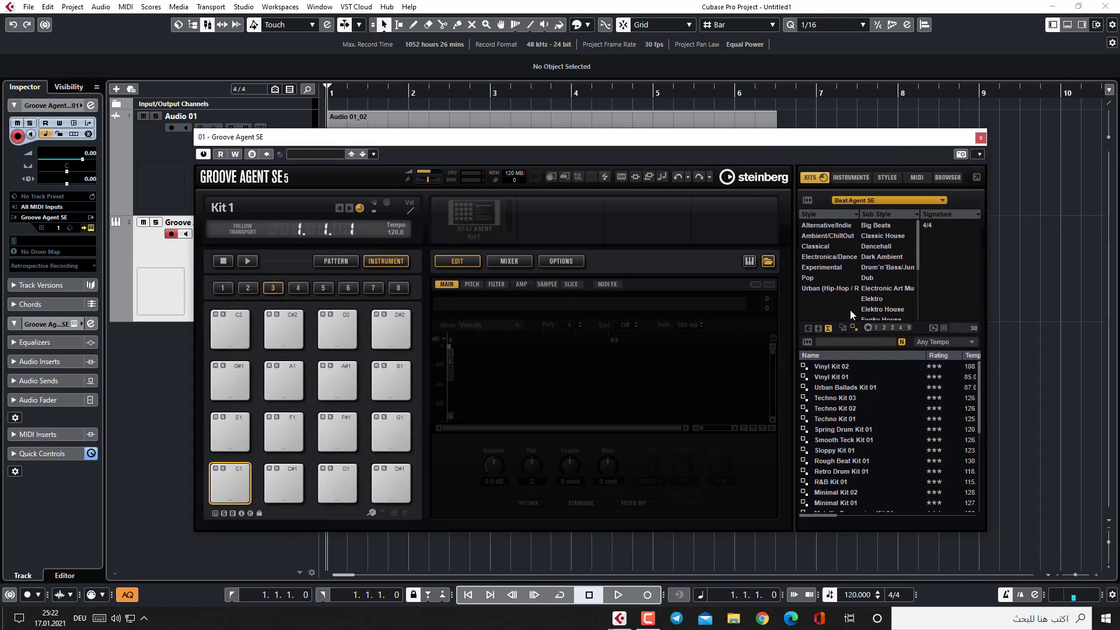
click(767, 263)
click(768, 264)
Load Vinyl Kit 02 into Groove Agent SE and audition it with the internal playback and several pads, including Crash, FX 2 and Kick 2
double_click(839, 367)
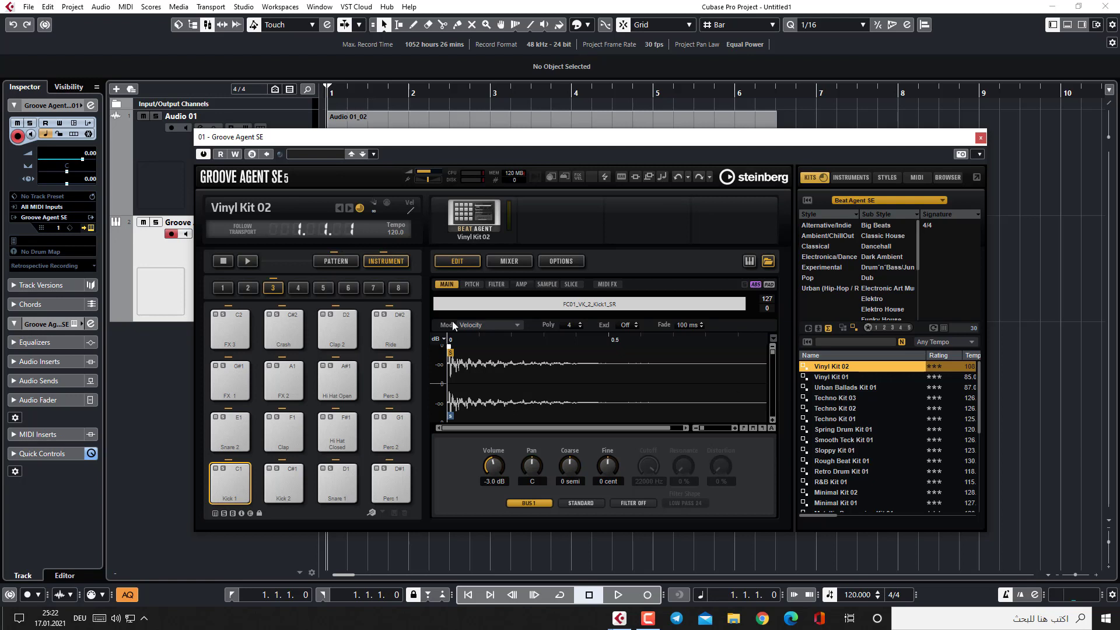
click(247, 260)
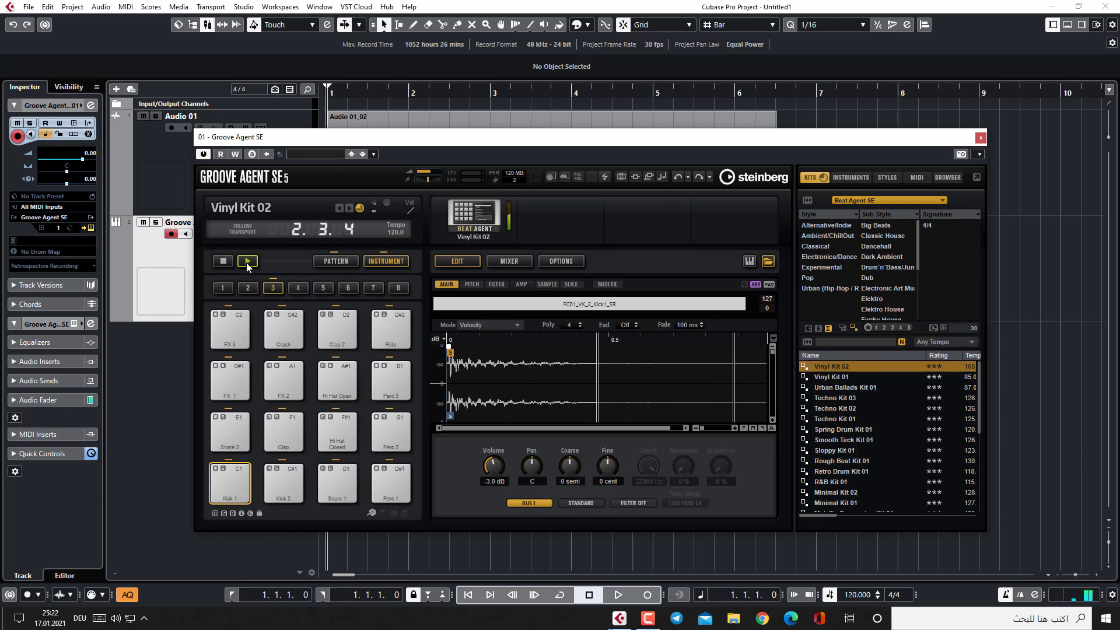
click(247, 261)
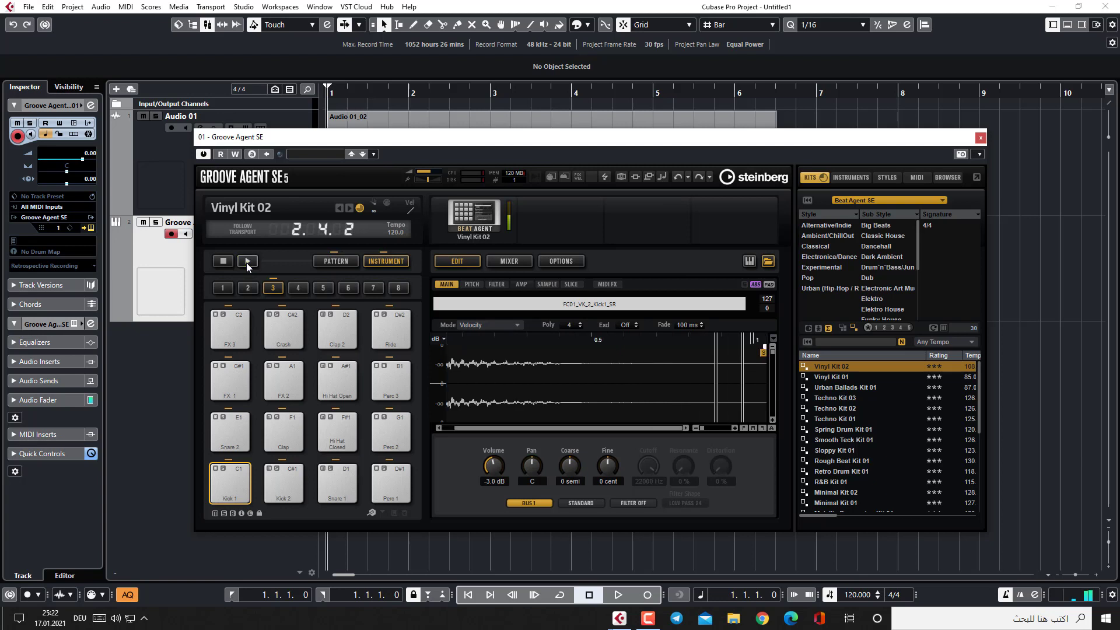
click(849, 377)
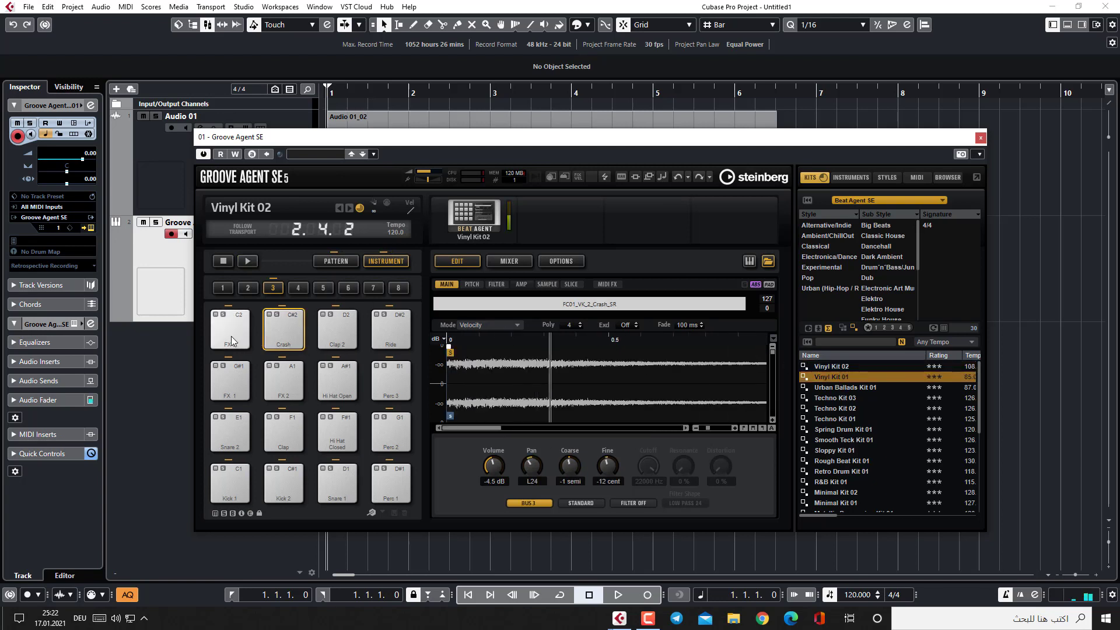
click(229, 377)
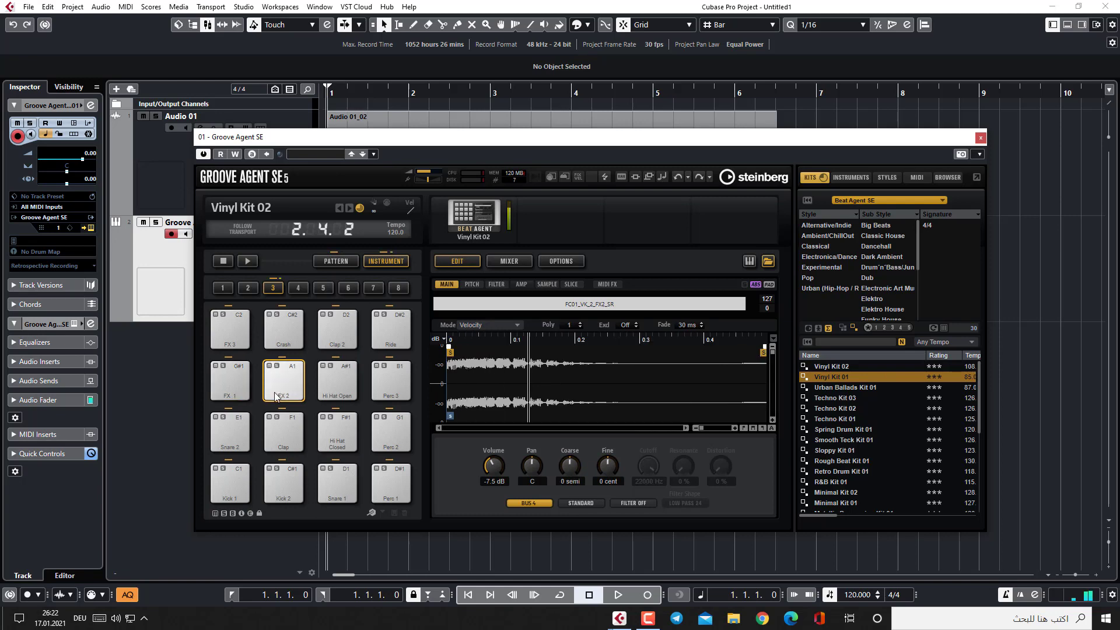
click(229, 479)
click(271, 488)
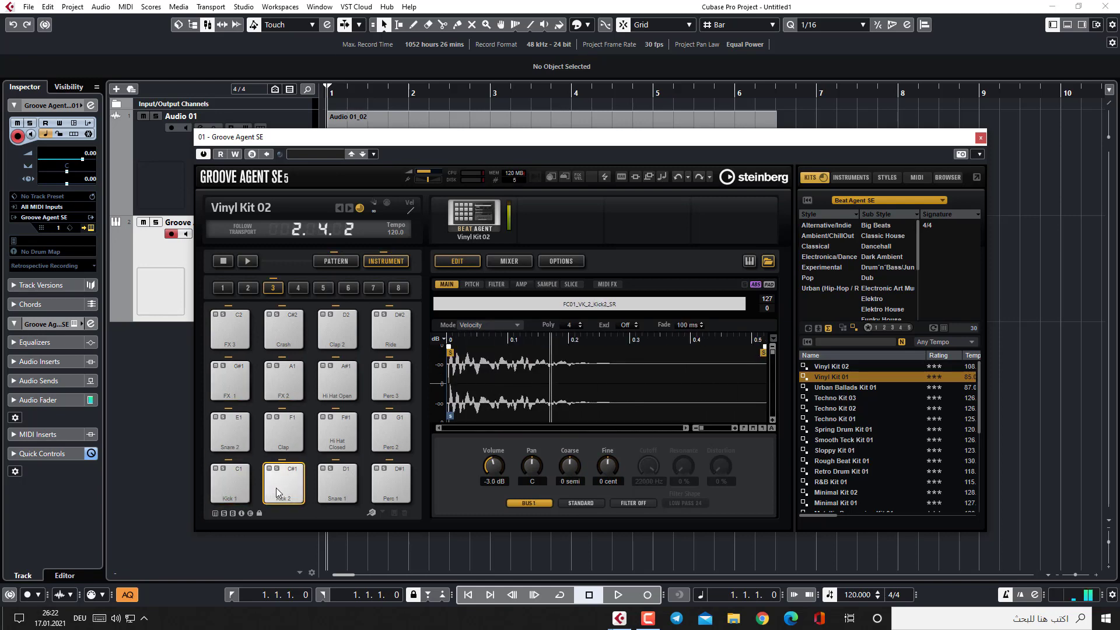
Load Urban Ballads Kit 01, audition its Kick 1, Kick 2 and Snare 1 pads, and close the instrument editor
click(870, 386)
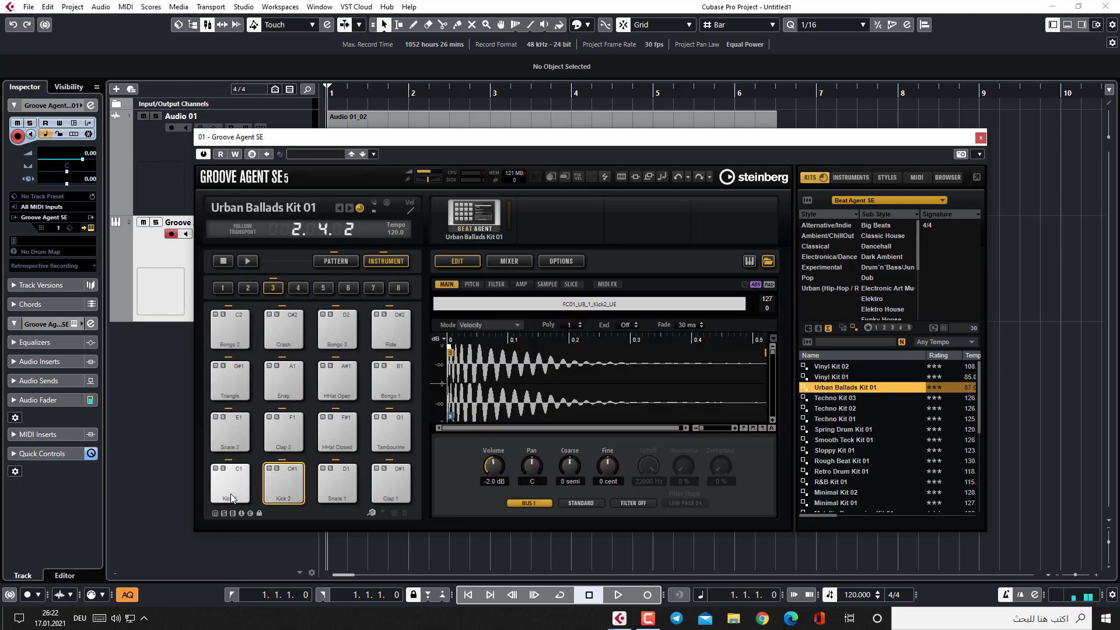
click(228, 481)
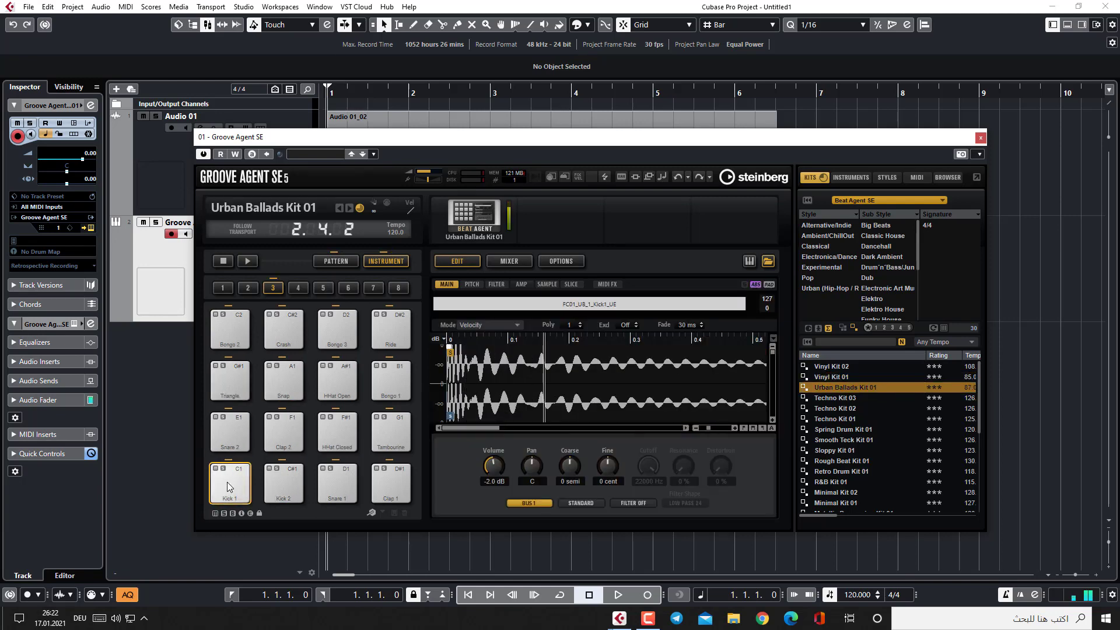
click(283, 484)
click(342, 485)
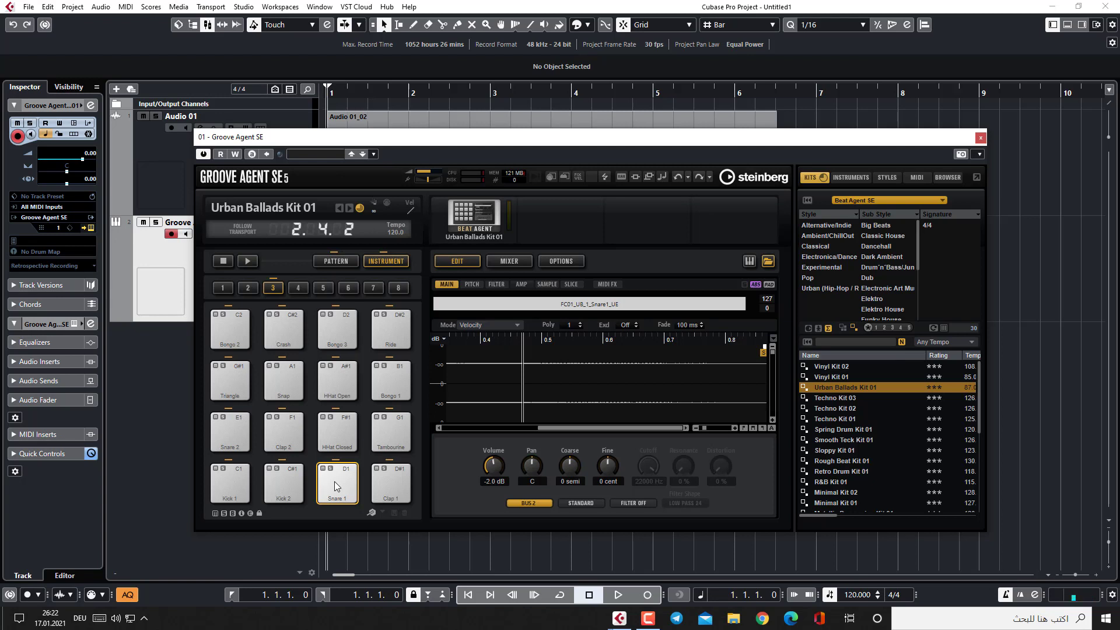
click(226, 491)
click(275, 485)
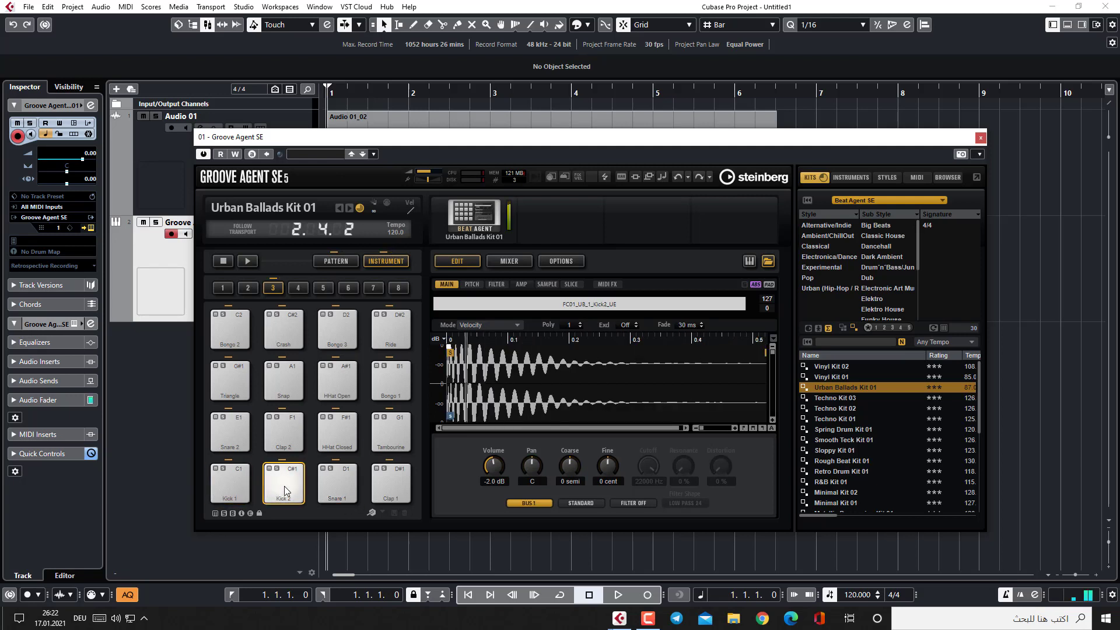
click(327, 488)
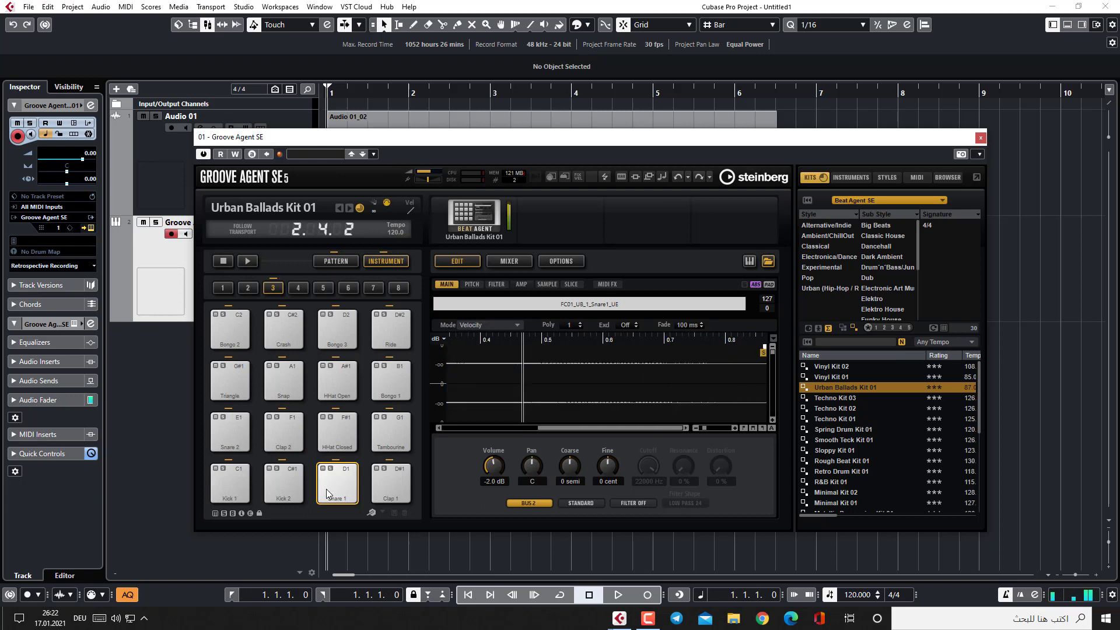
click(980, 138)
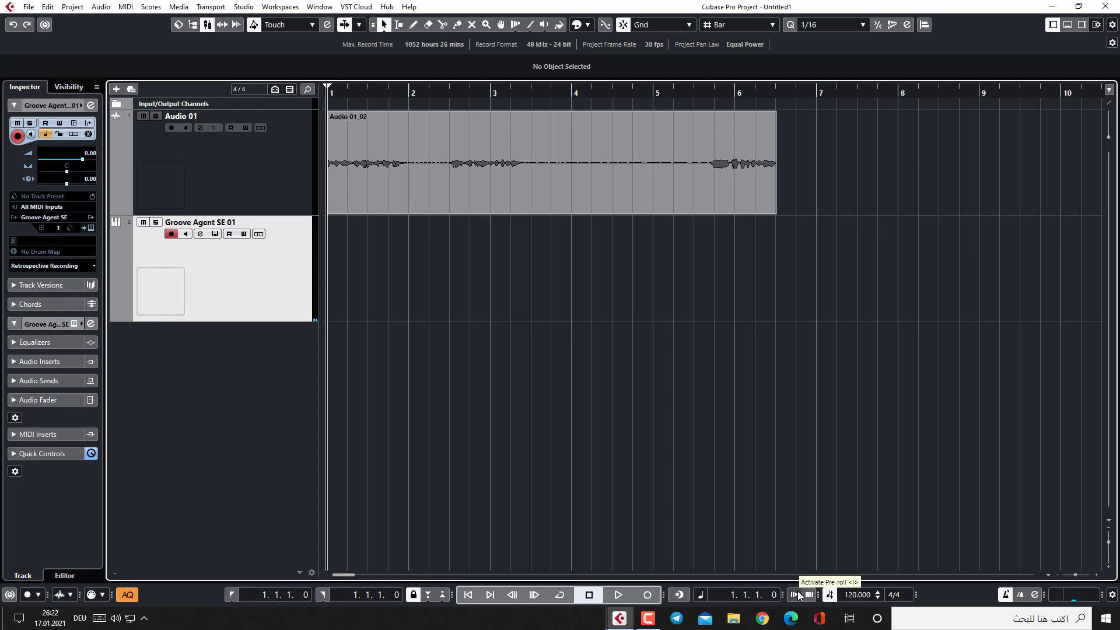
Start recording on the Groove Agent SE track from bar 1 and stop after about one bar
key(KP_Multiply)
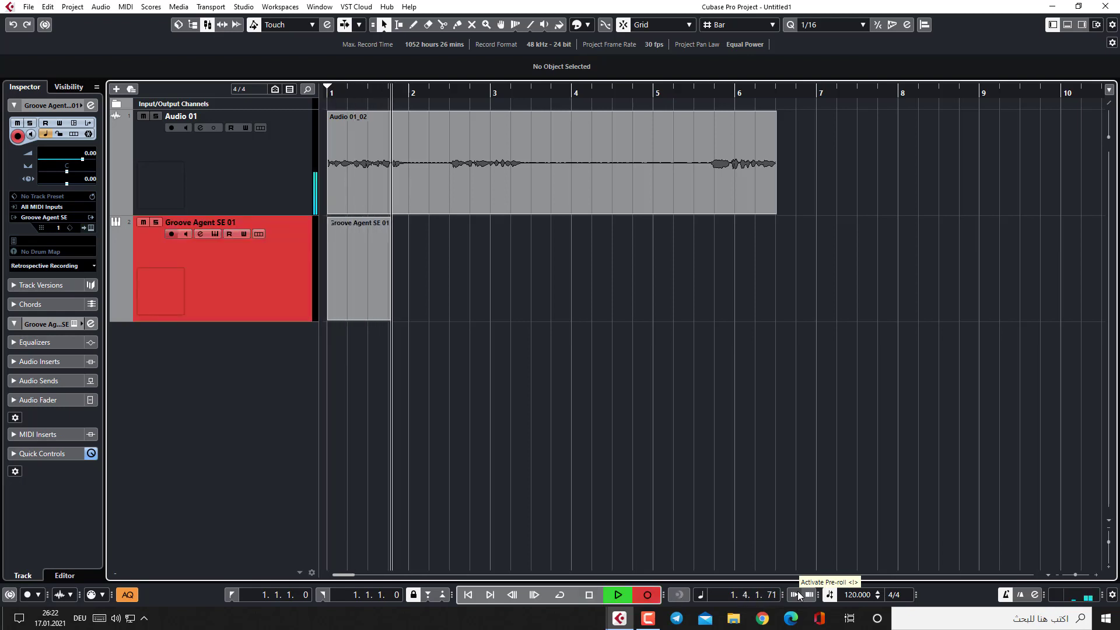
key(space)
Delete the audio event on the Audio 01 track and record a four-bar kick and snare part on the Groove Agent SE track
click(539, 146)
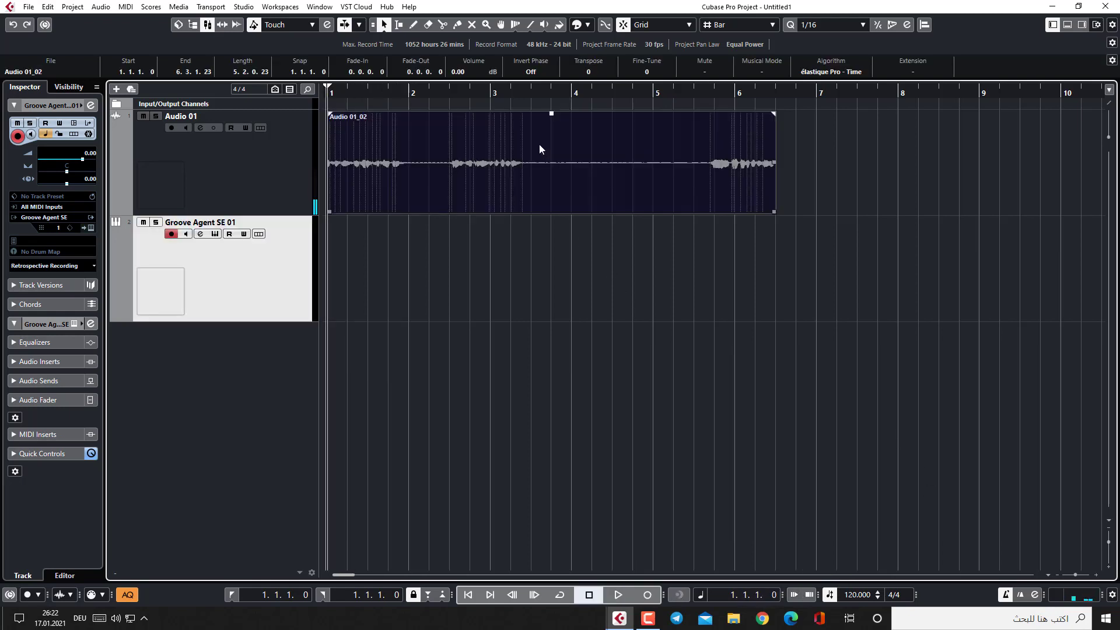
key(Delete)
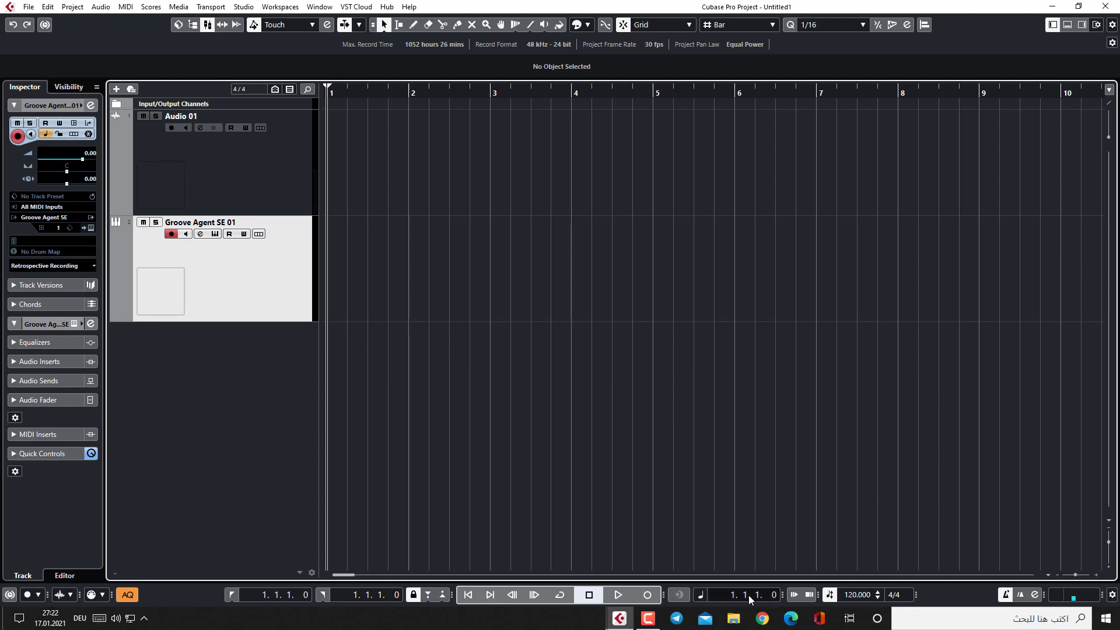
click(647, 595)
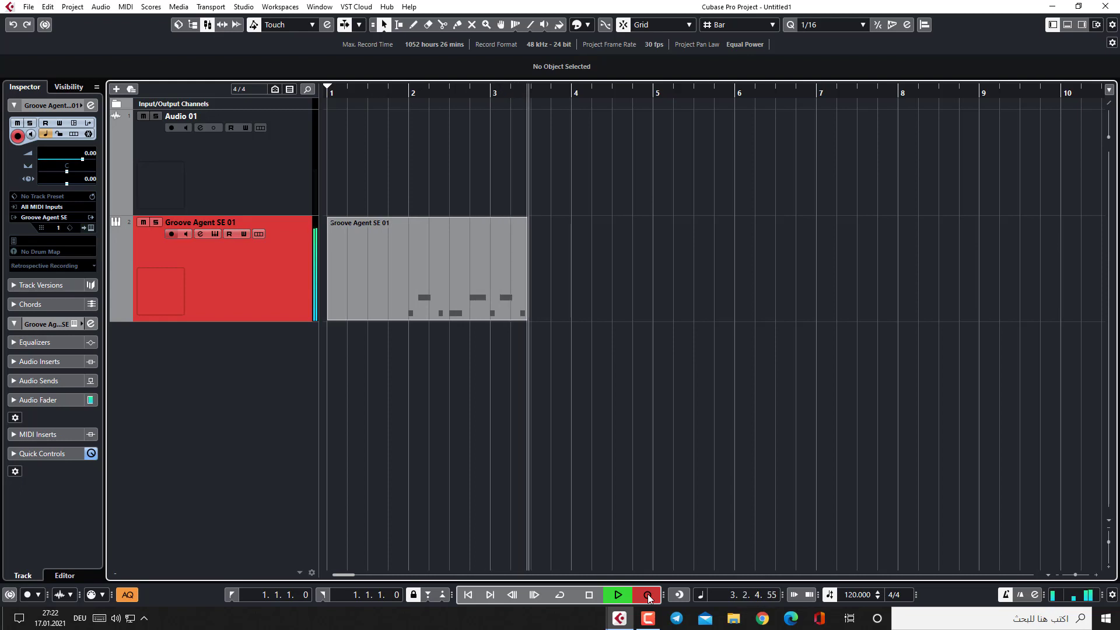
key(space)
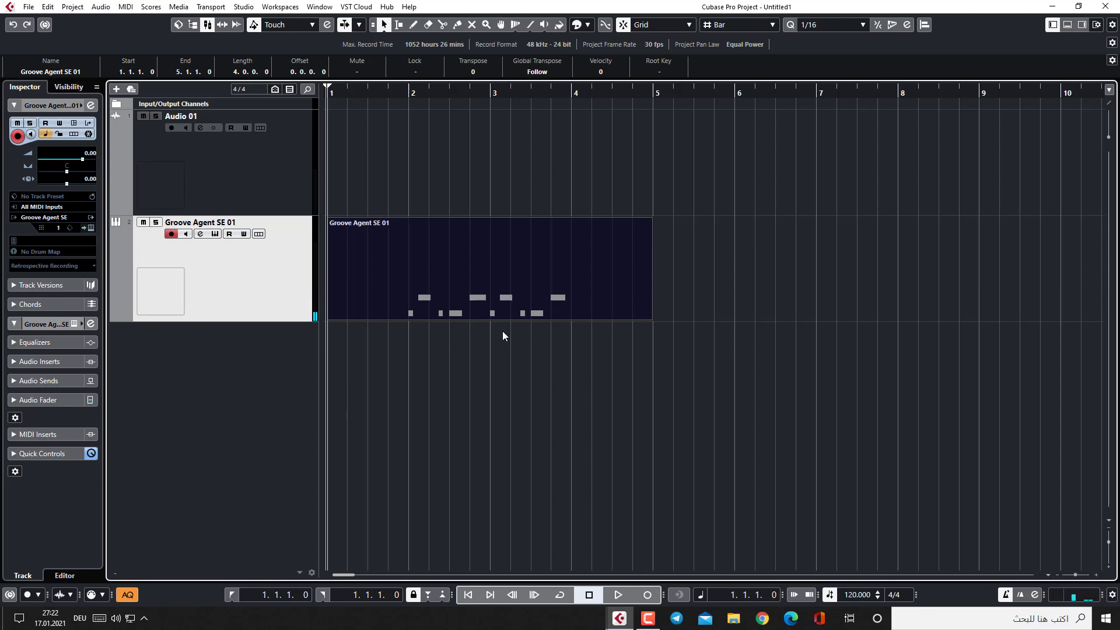
Delete the recorded drum part, turn off Auto Quantize, and record a new four-bar kick and snare part on the Groove Agent SE track
key(Delete)
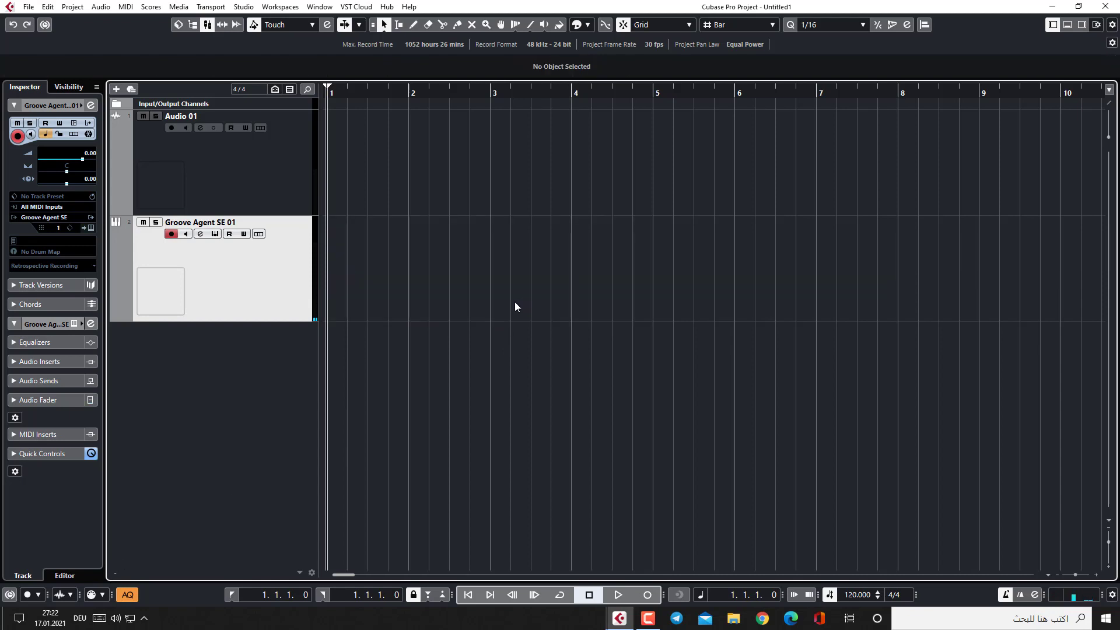
click(128, 595)
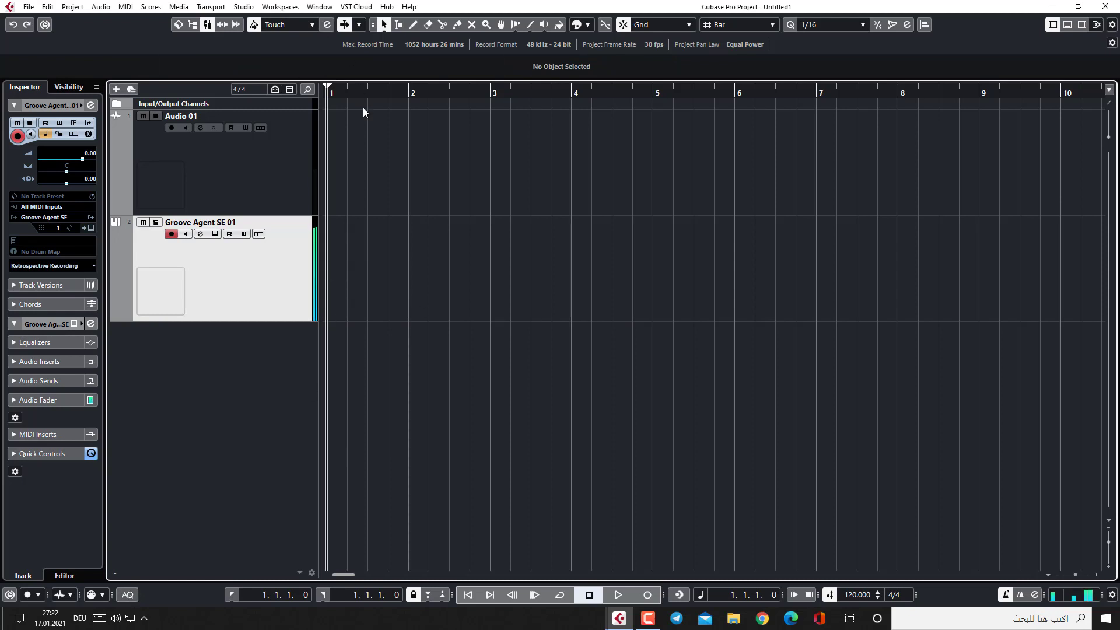
click(646, 595)
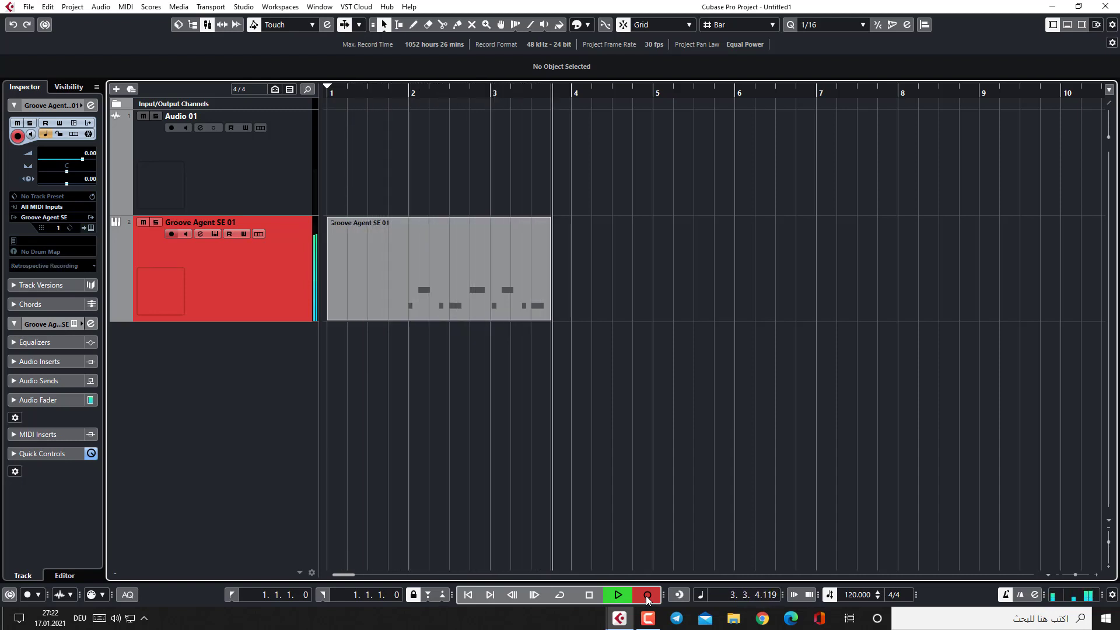
key(space)
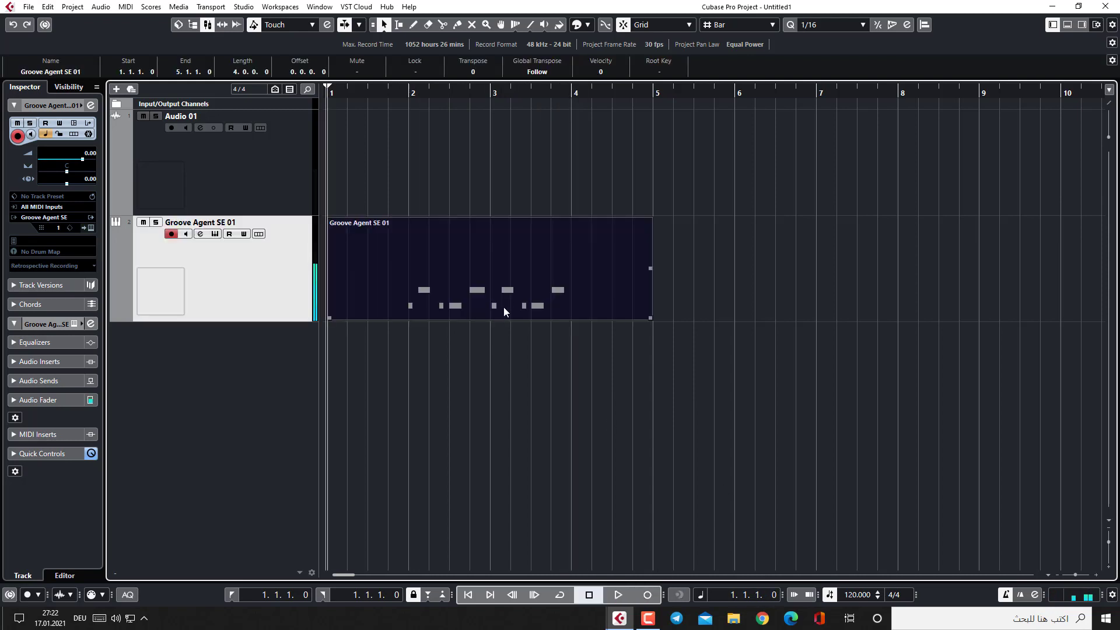
Open the new drum part in the Key Editor in its own window
double_click(507, 296)
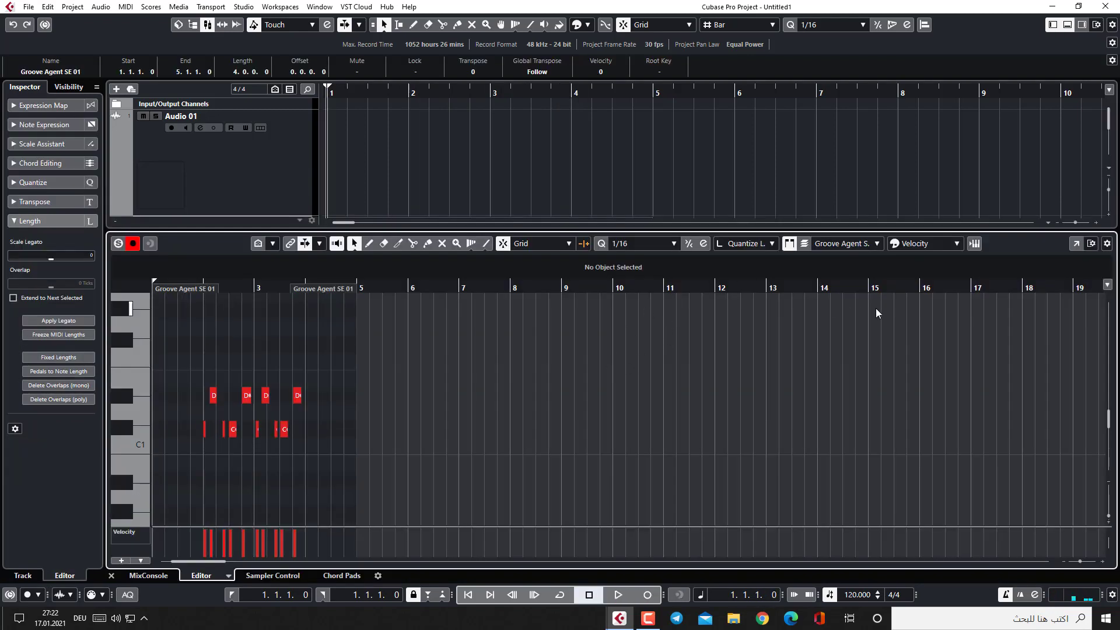
click(111, 576)
double_click(449, 270)
click(1076, 248)
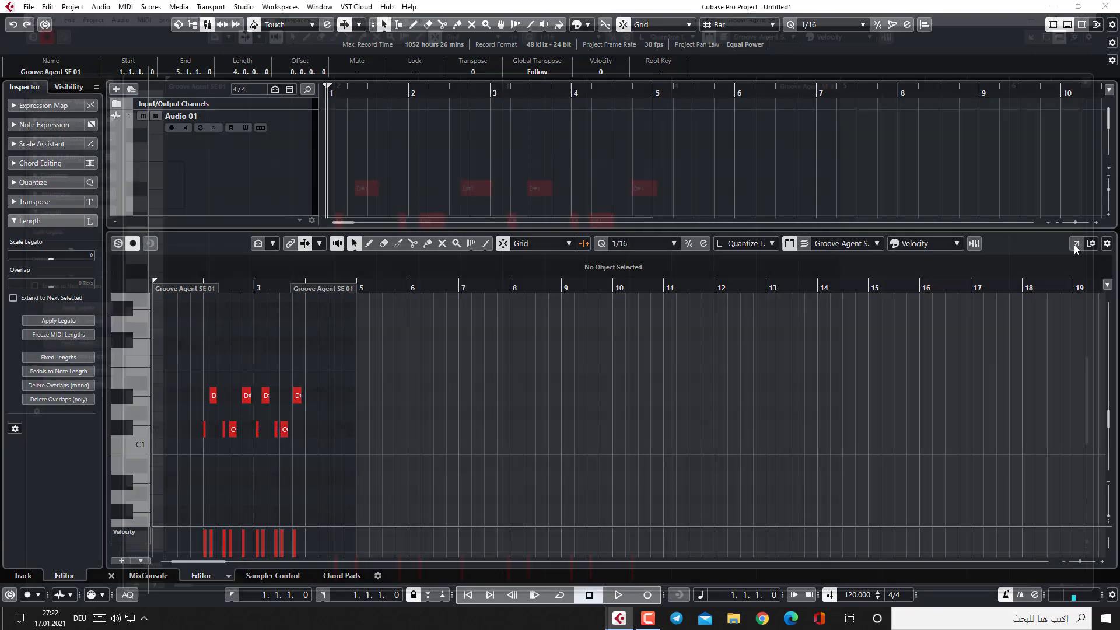
scroll(641, 527, up, 3)
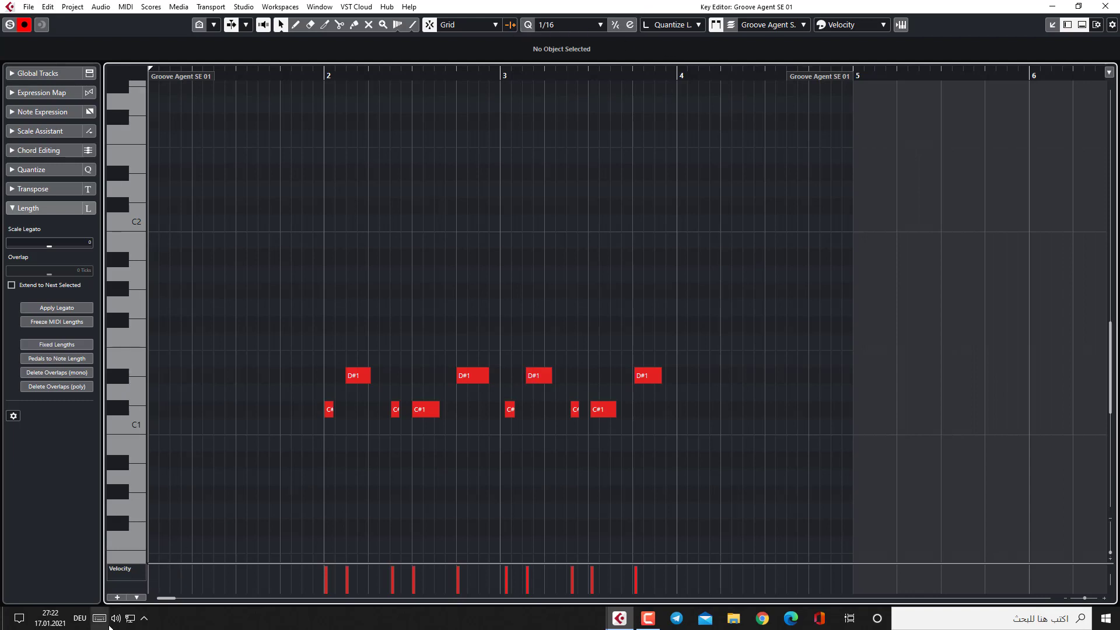
Quantize the drum part's notes to 1/16, return the Key Editor to the project window, and close it
click(529, 25)
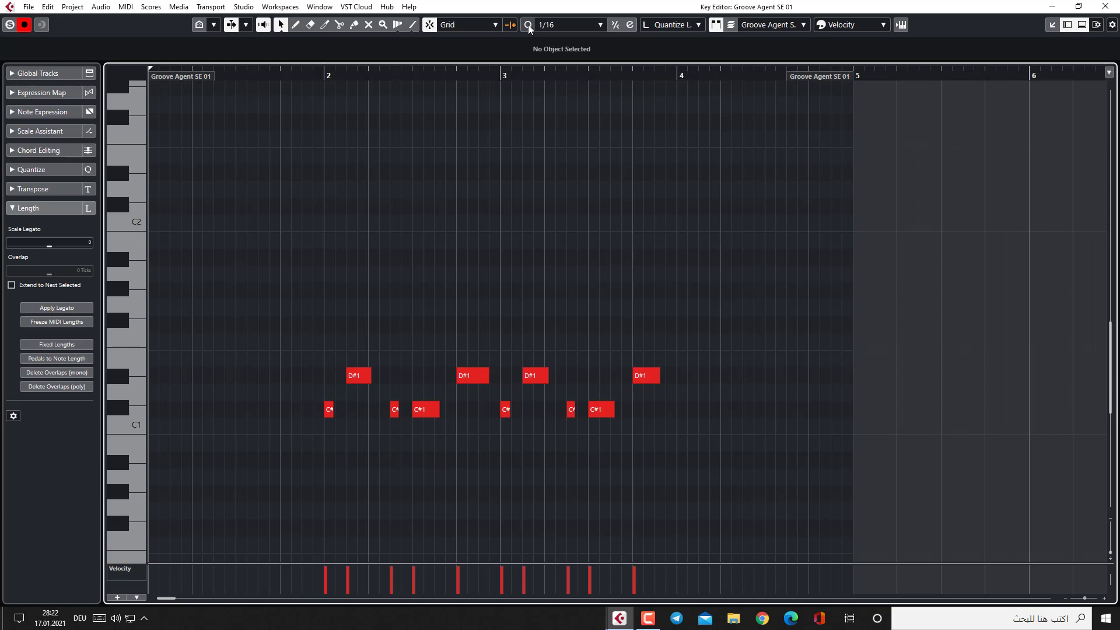
click(527, 25)
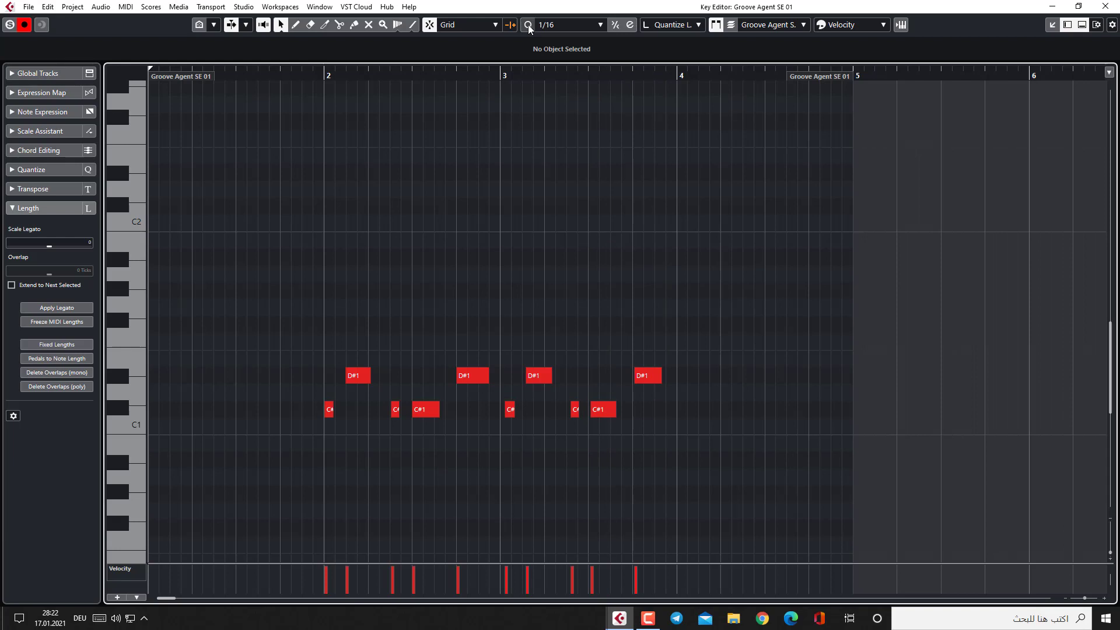
click(527, 24)
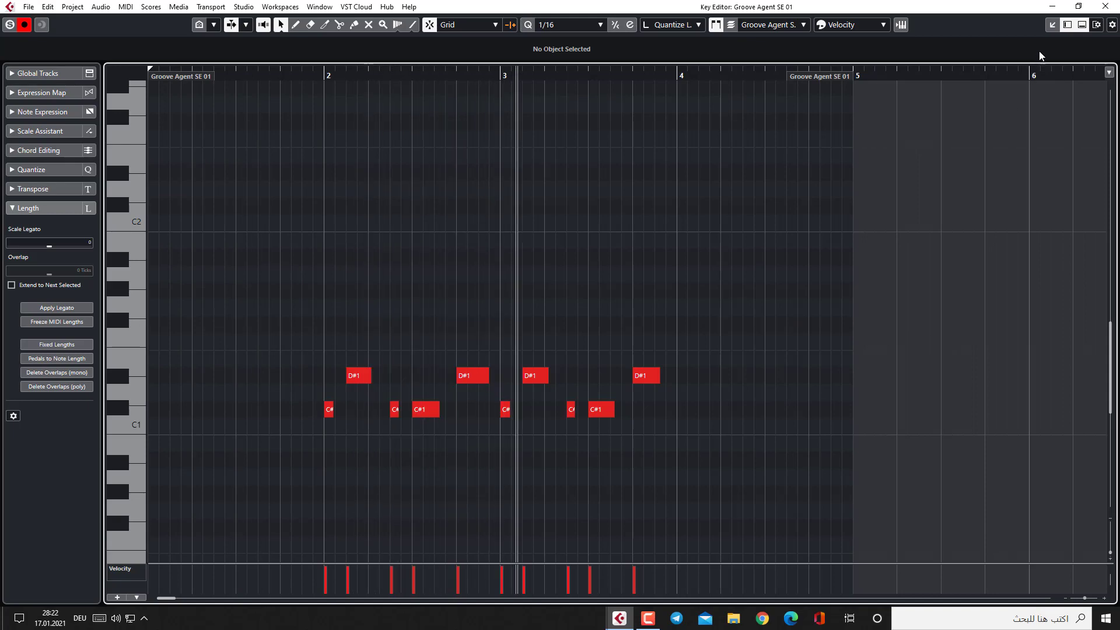
click(1052, 25)
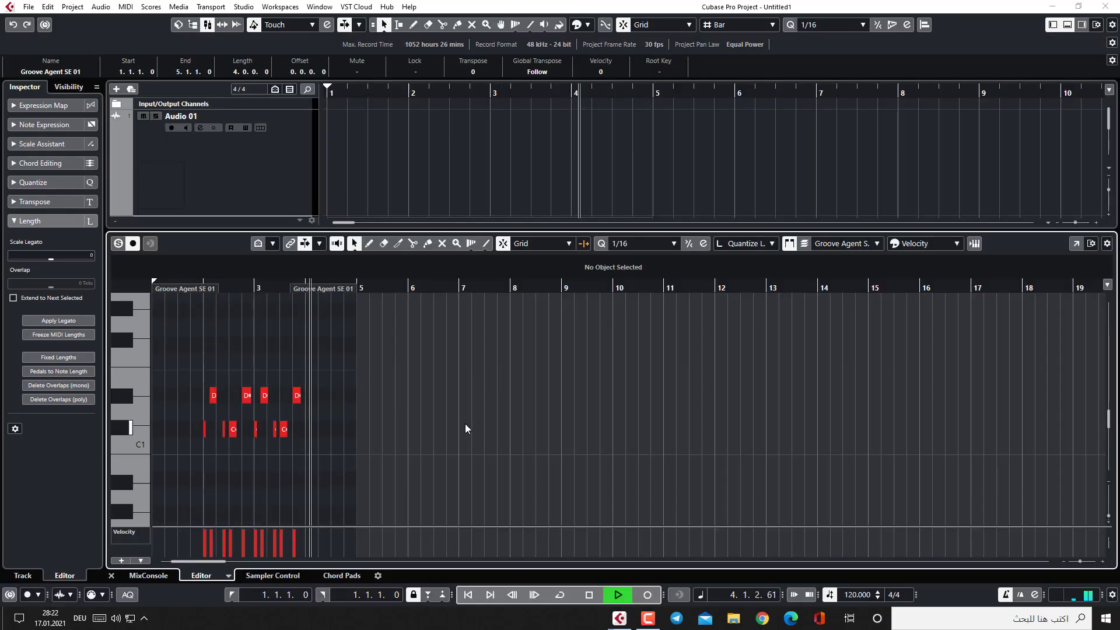
click(114, 576)
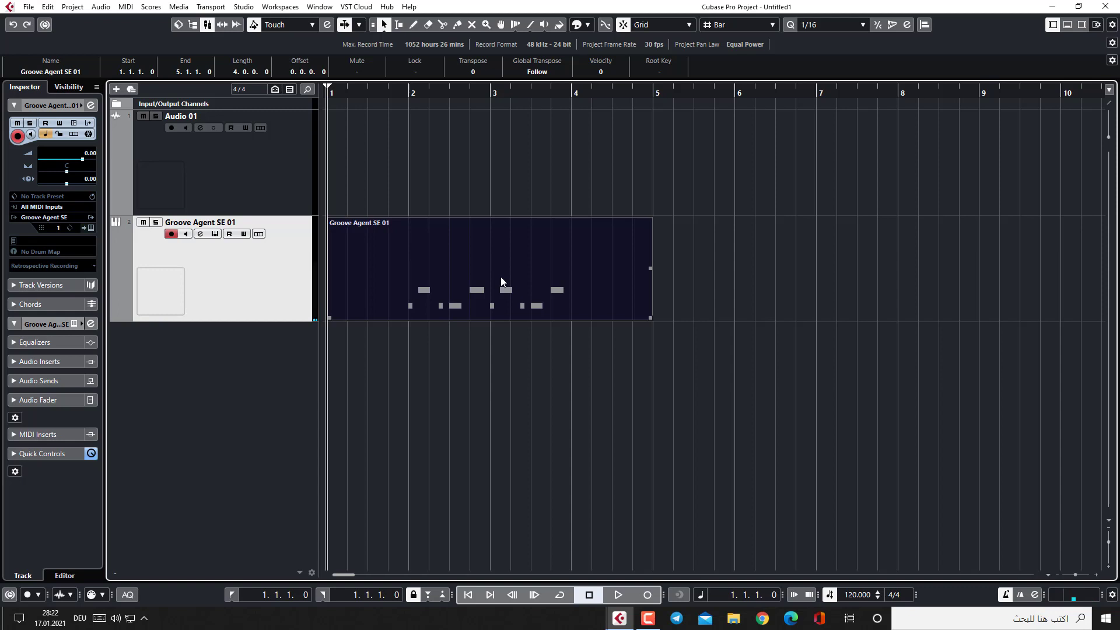
Split the Groove Agent SE part at bars 2, 4 and 3
click(128, 595)
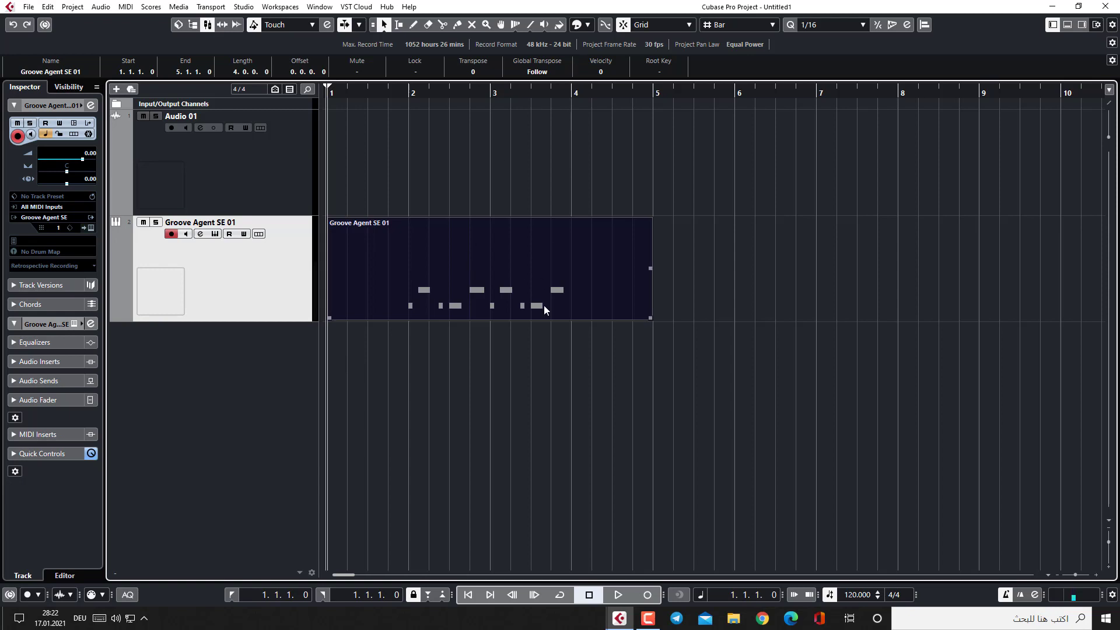
click(442, 24)
click(415, 295)
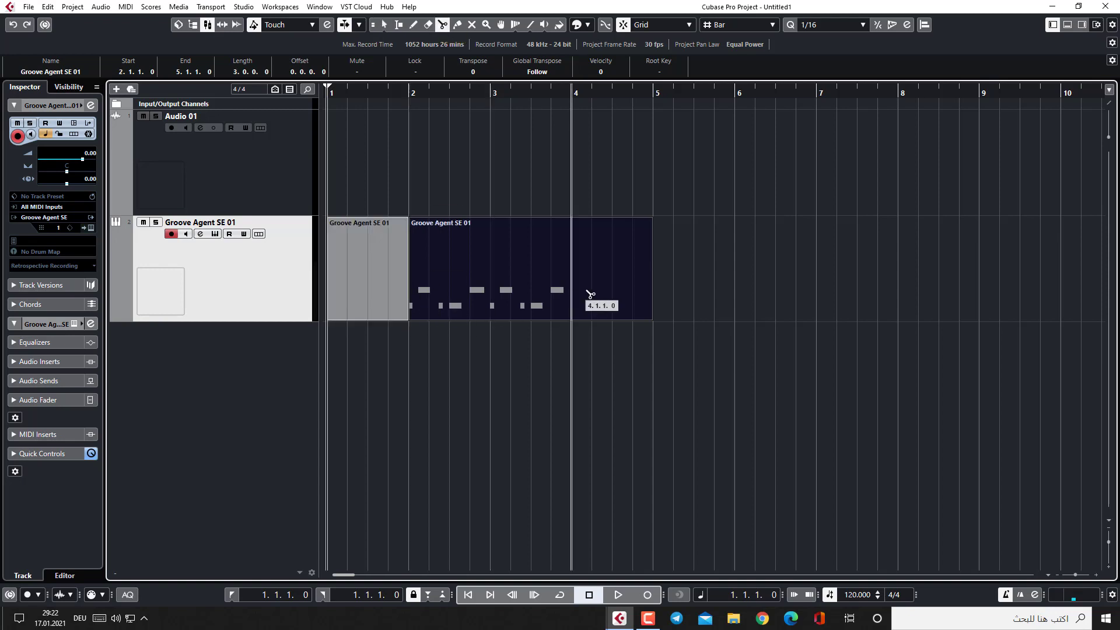
click(579, 293)
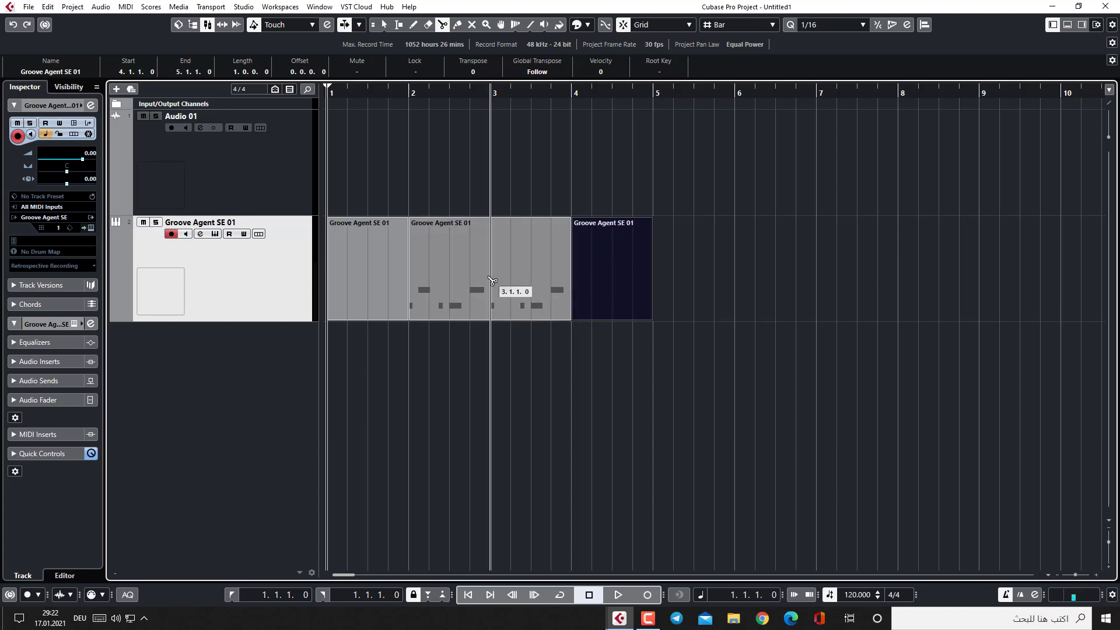
click(501, 295)
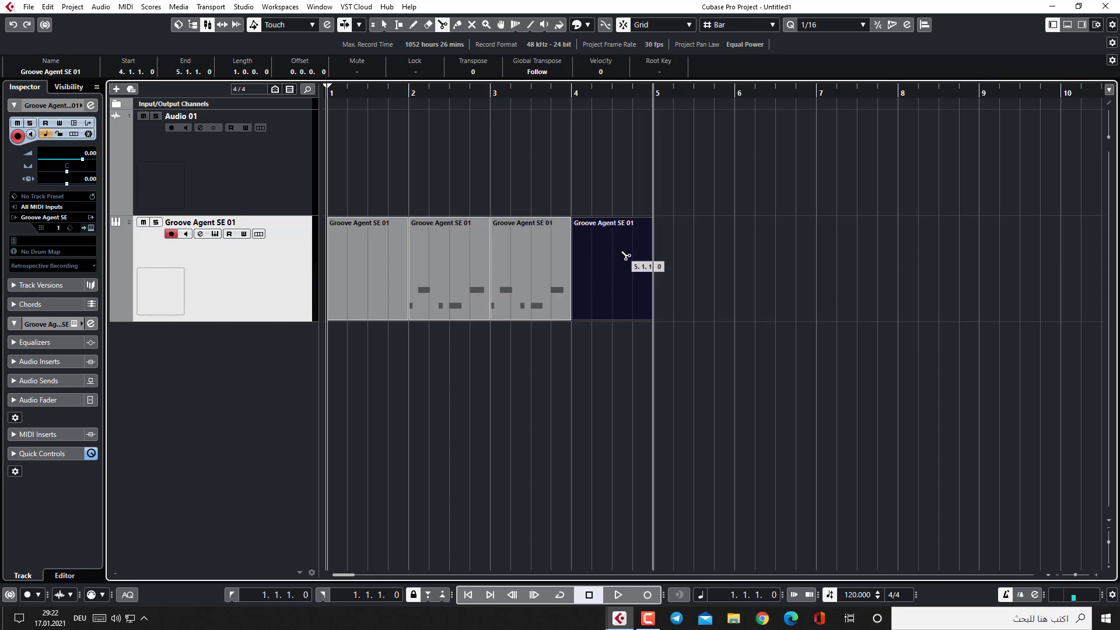
Delete the empty drum segments at bars 4 and 1 and select the segment at bar 2
click(384, 25)
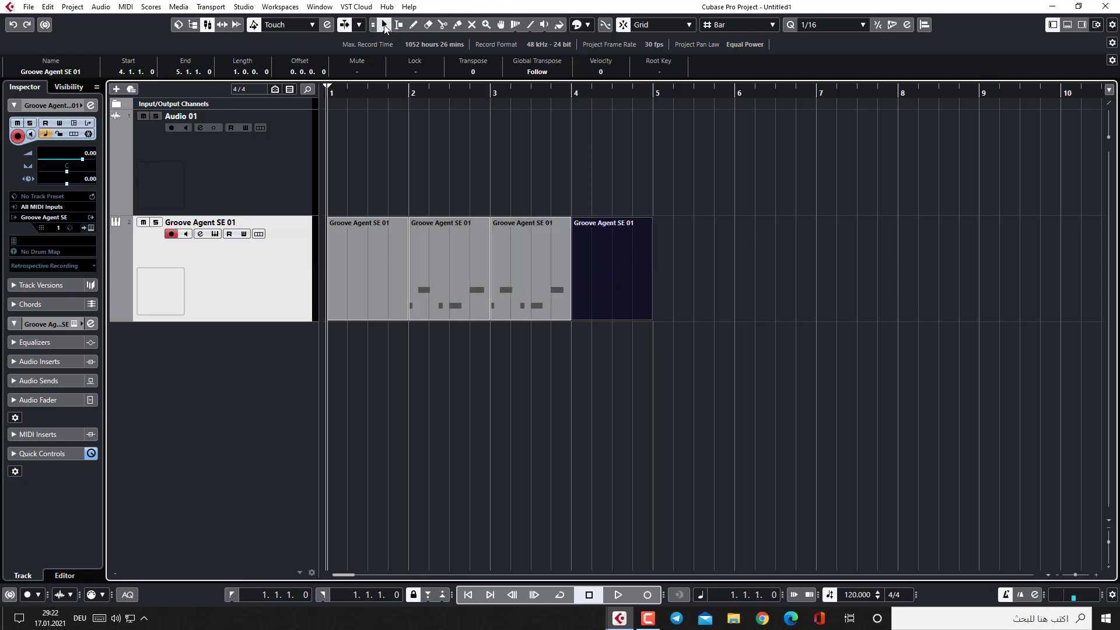
key(Delete)
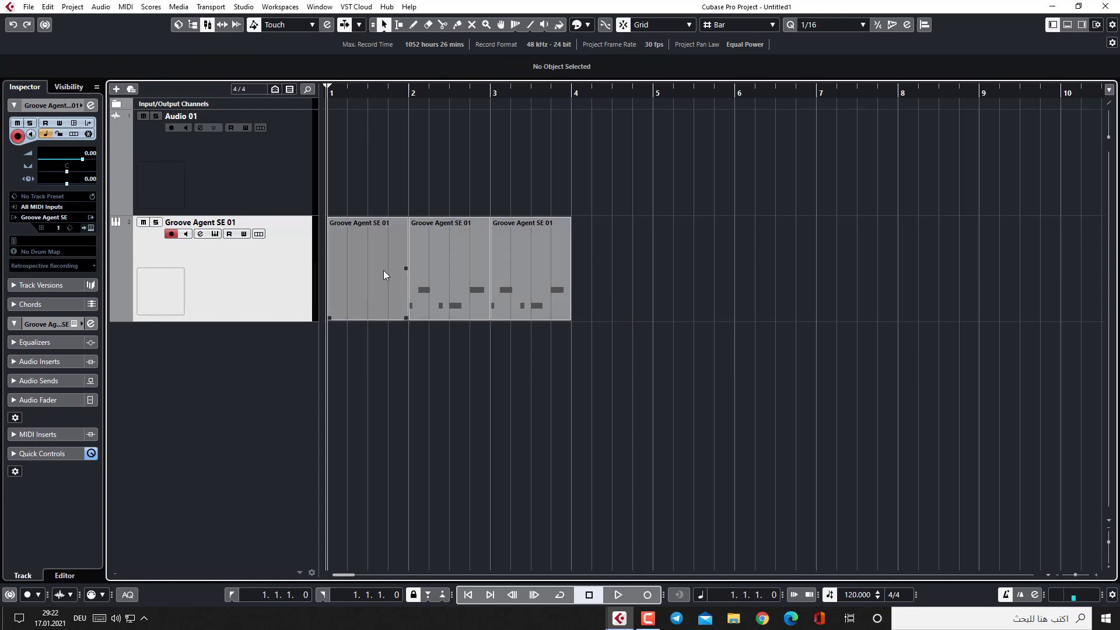
click(383, 271)
key(Delete)
click(423, 309)
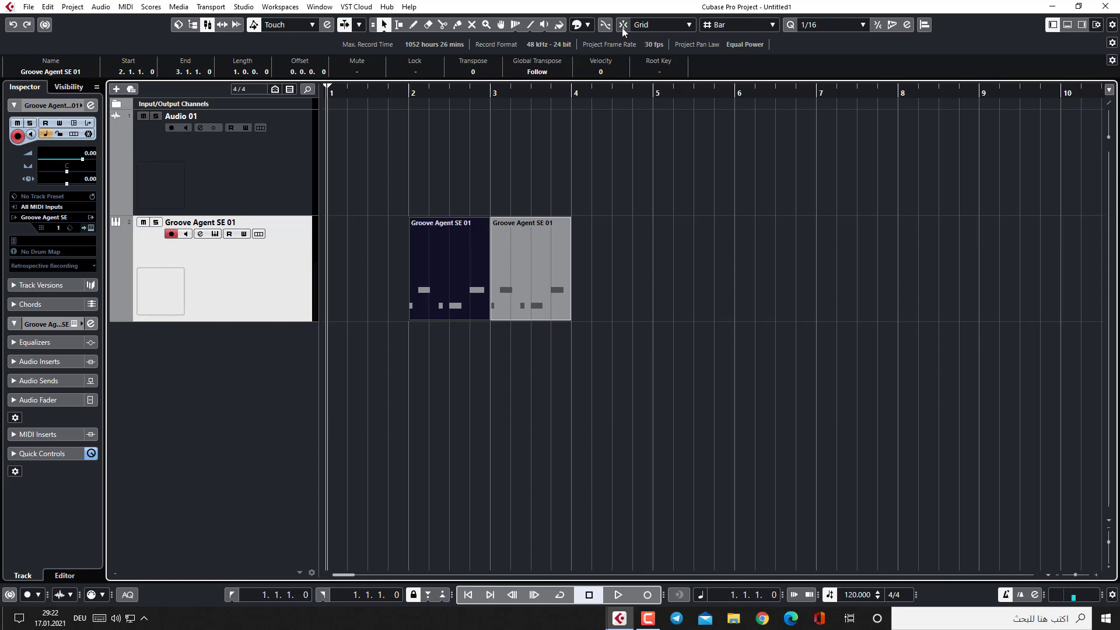
Set the grid type to Beat to preview finer split positions on the drum part, and return it to Bar
click(442, 26)
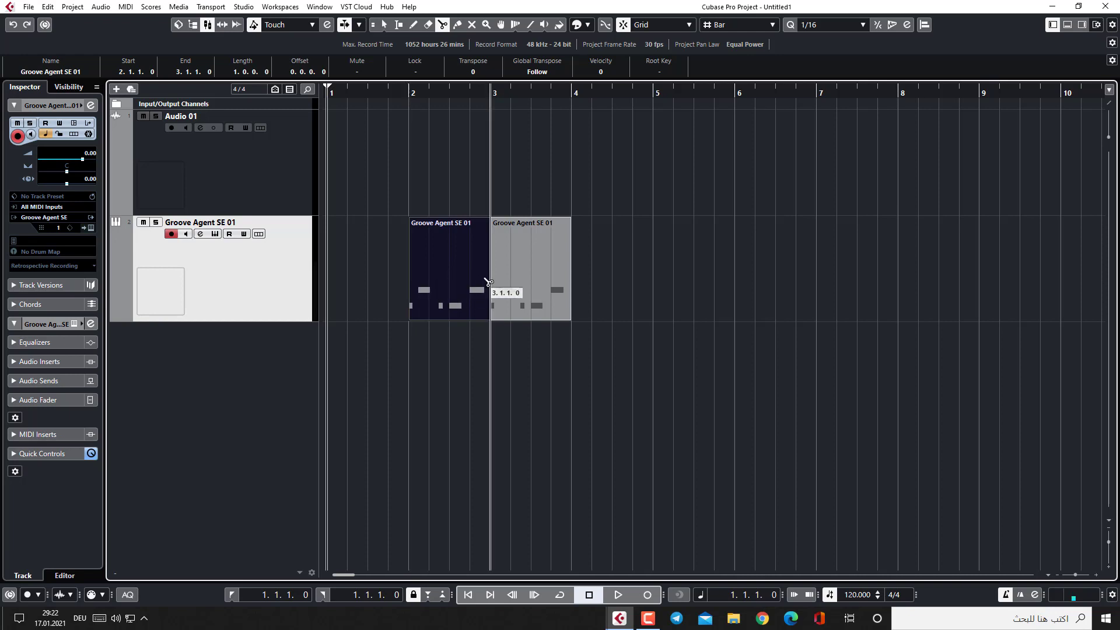
click(732, 23)
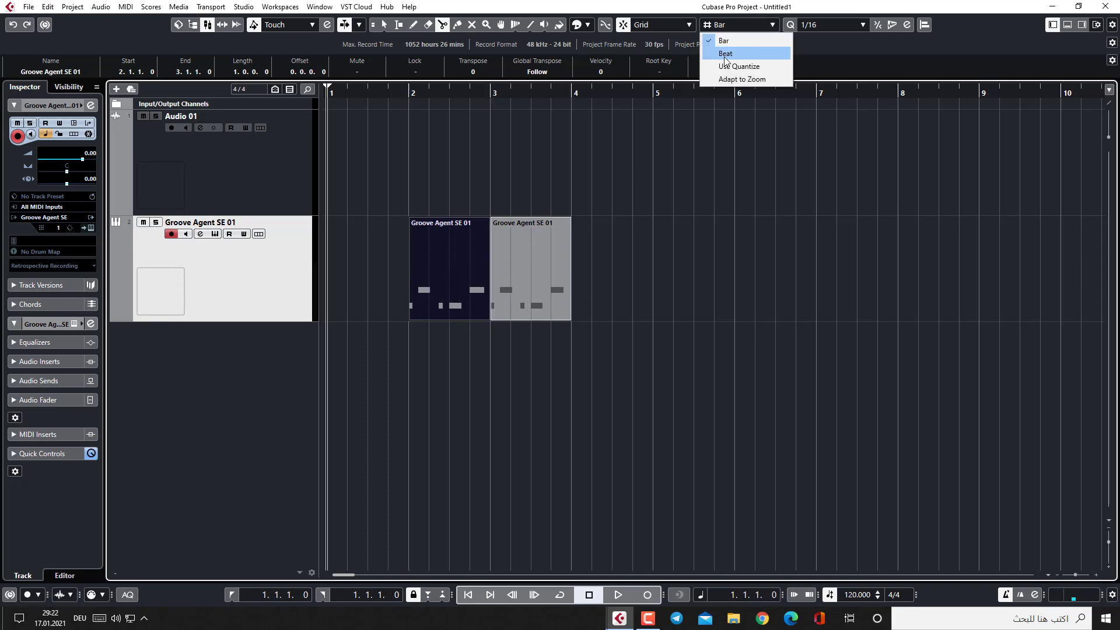
click(745, 6)
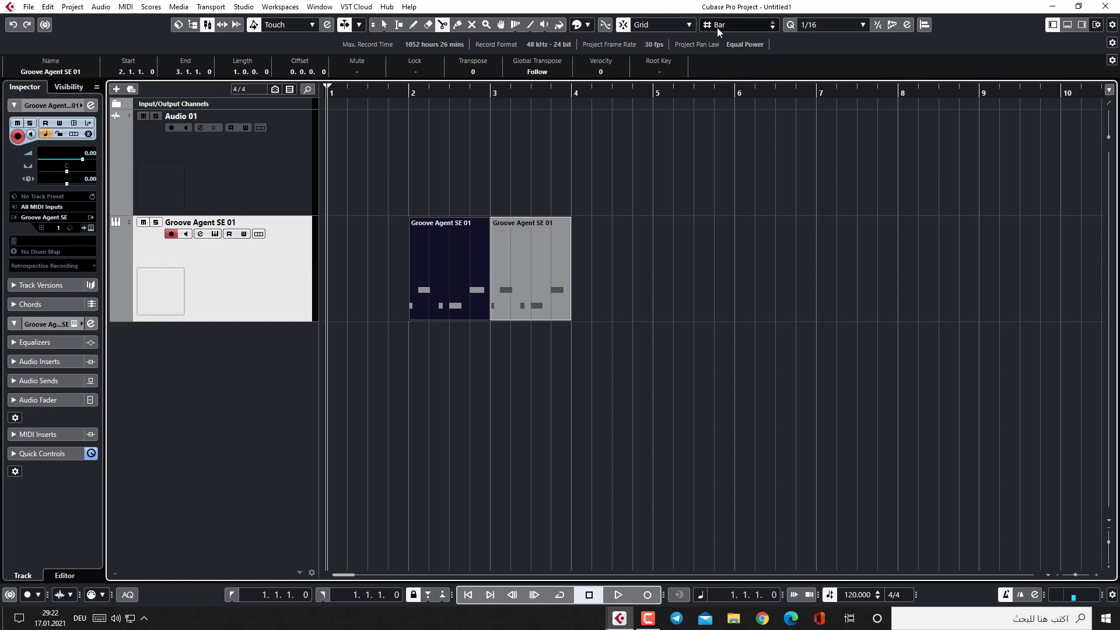
click(733, 27)
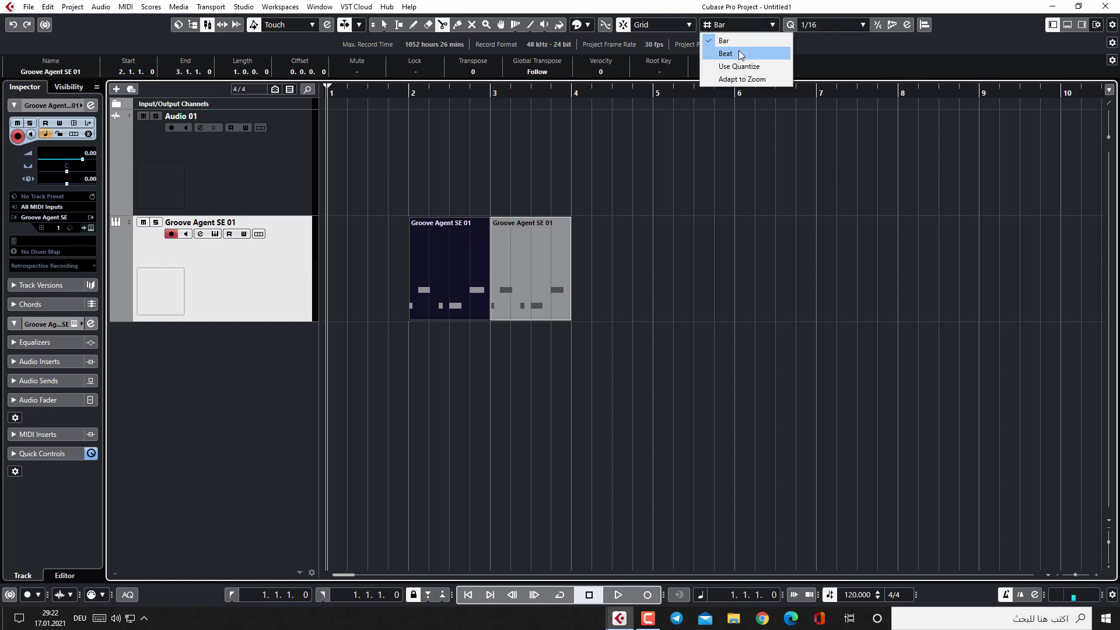
click(738, 51)
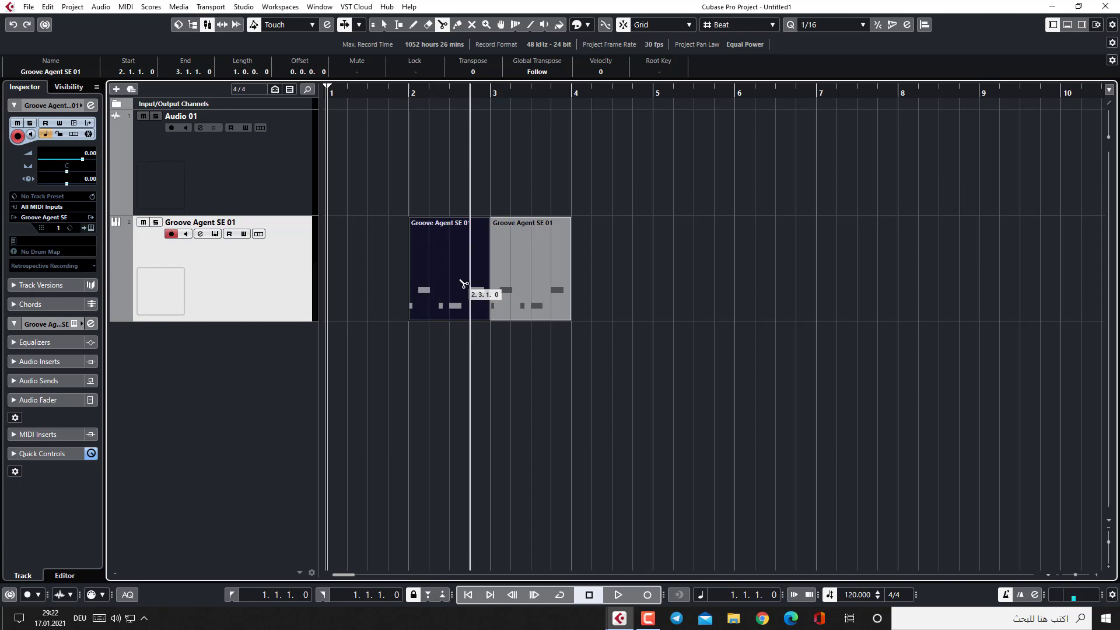
click(730, 25)
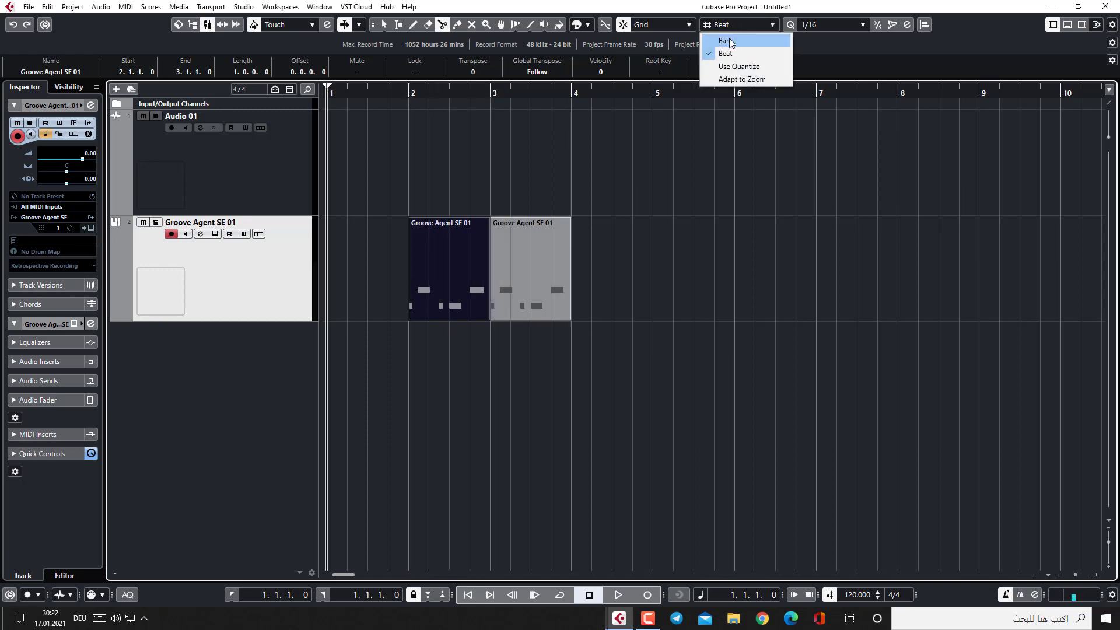
click(726, 40)
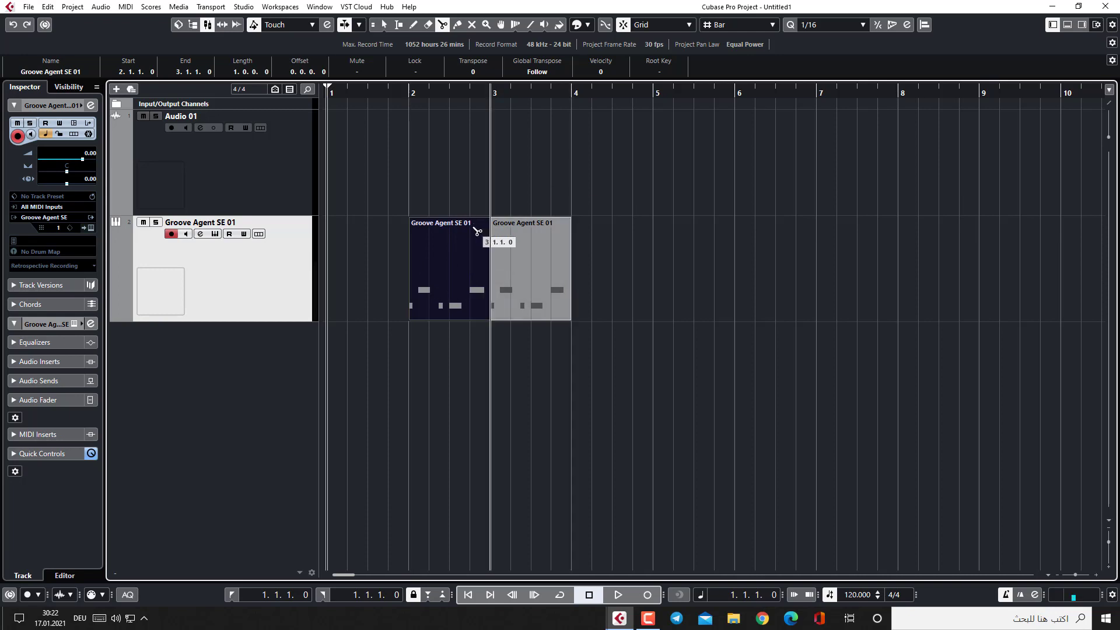
Play back the two remaining drum segments from bar 1 and delete the one at bar 3
key(space)
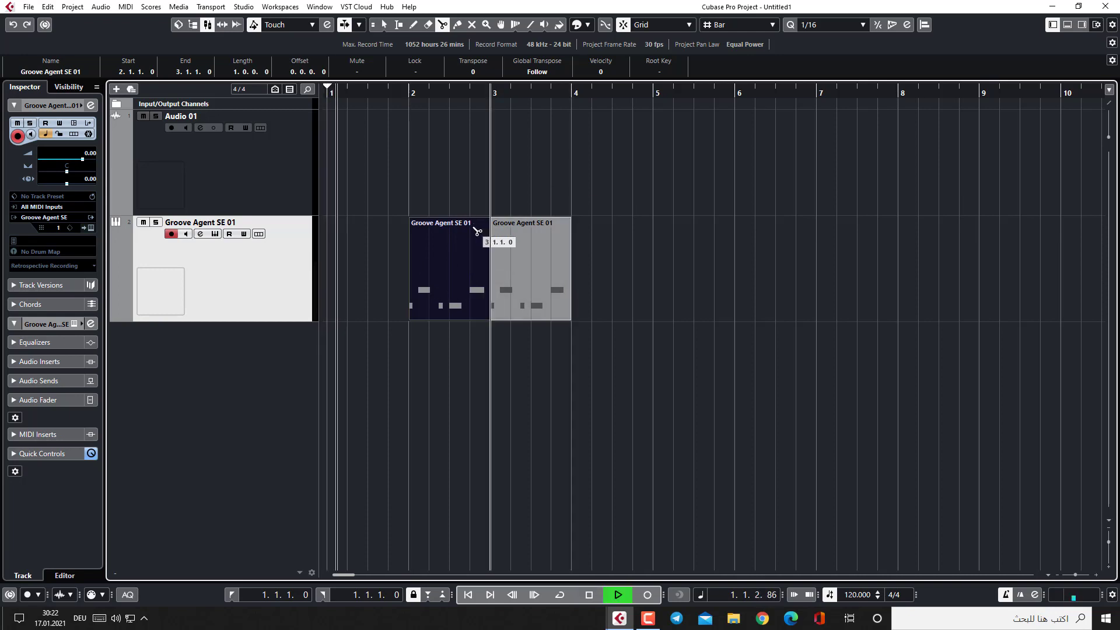
click(383, 24)
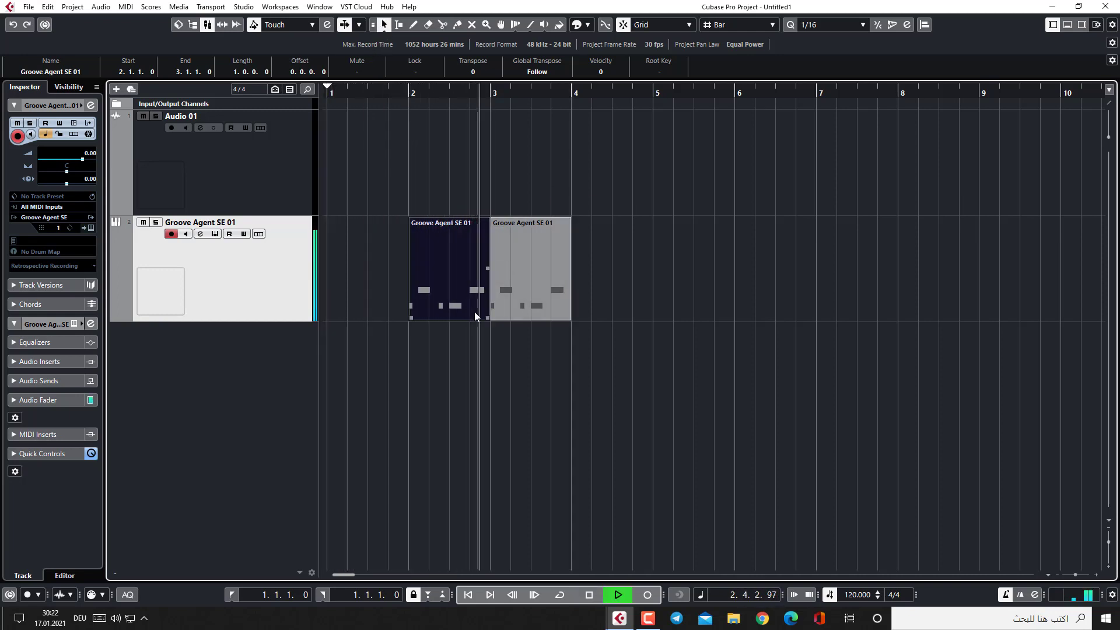
key(space)
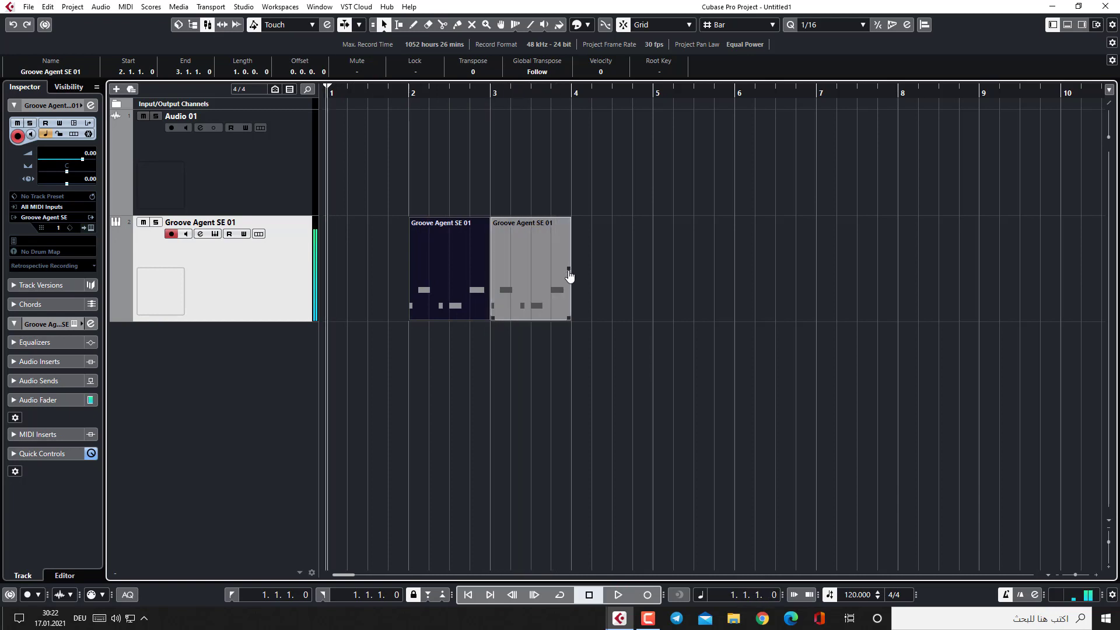
click(553, 274)
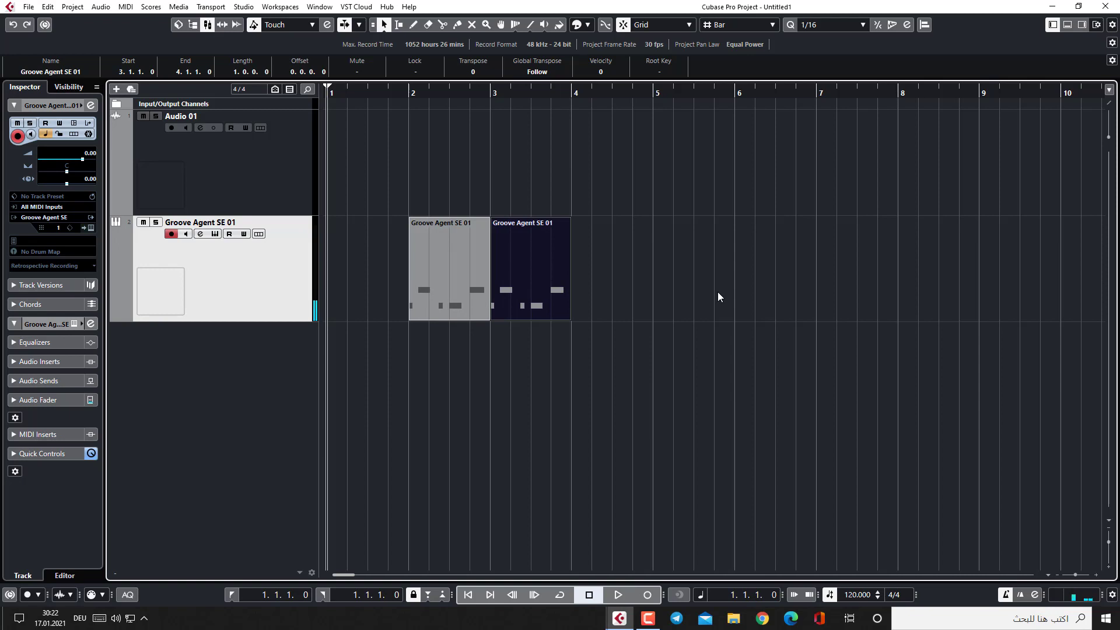
key(Delete)
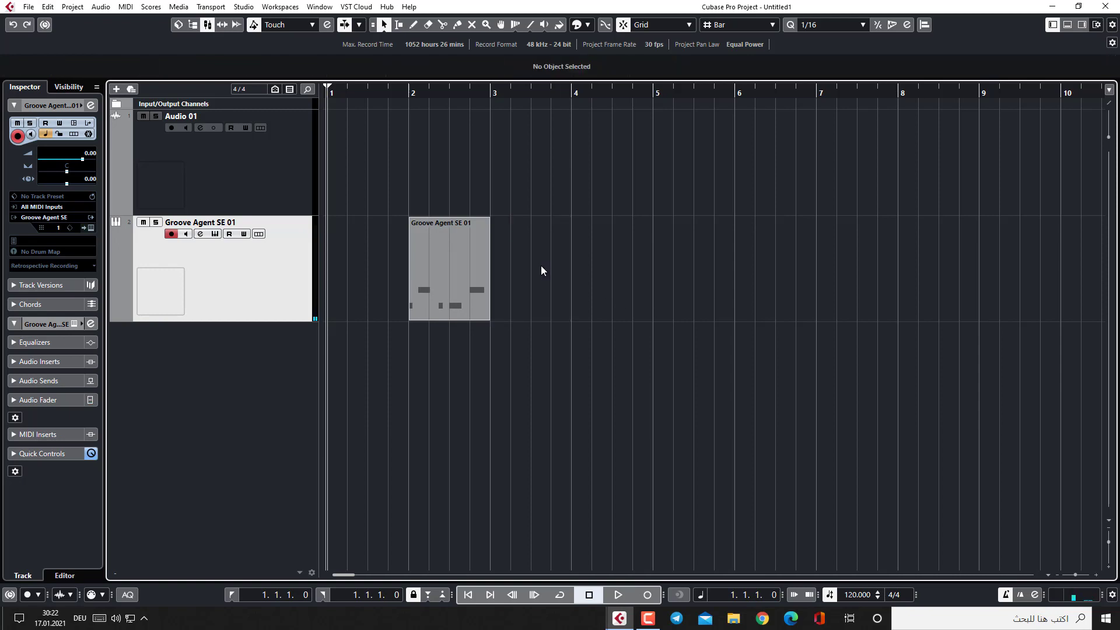
Repeat the one-bar drum part from bar 2 so that its copies fill bars 3 through 19
click(1056, 575)
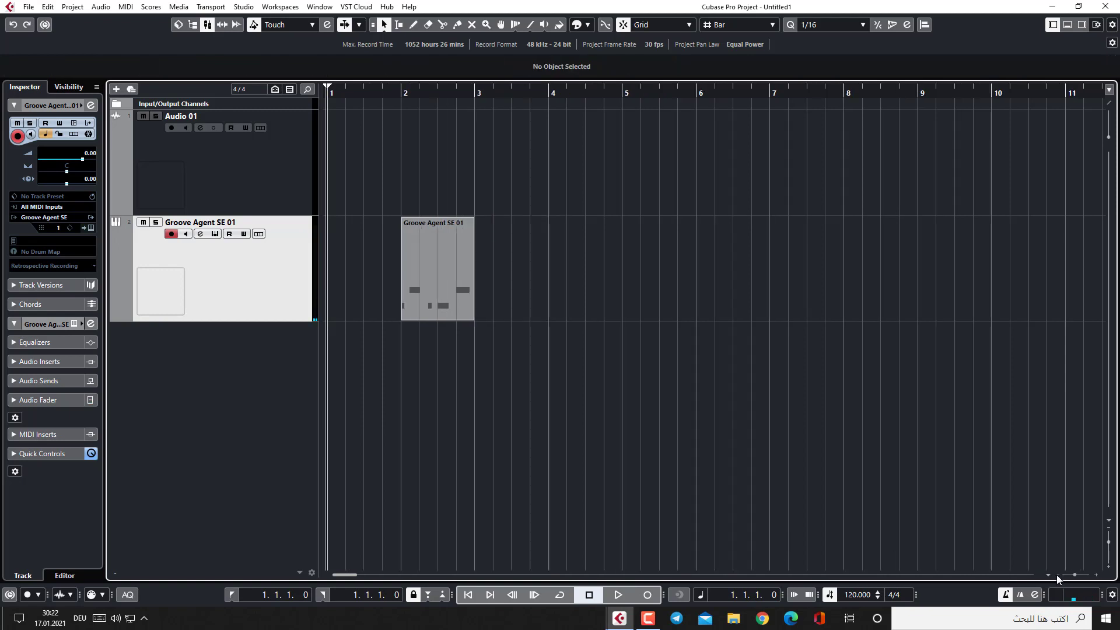
click(1056, 575)
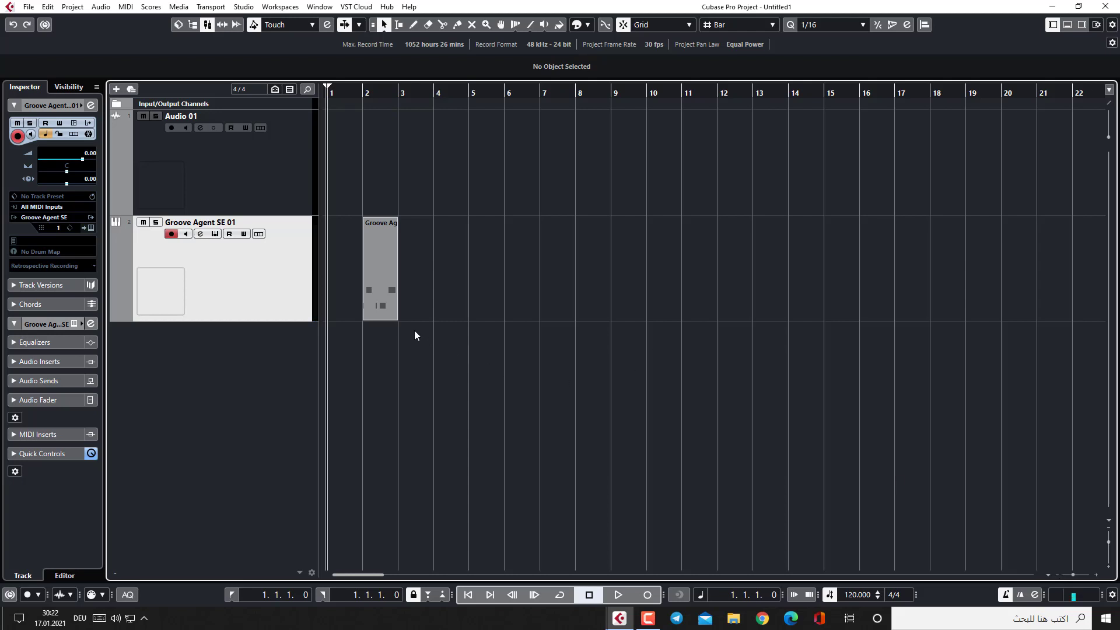
click(390, 280)
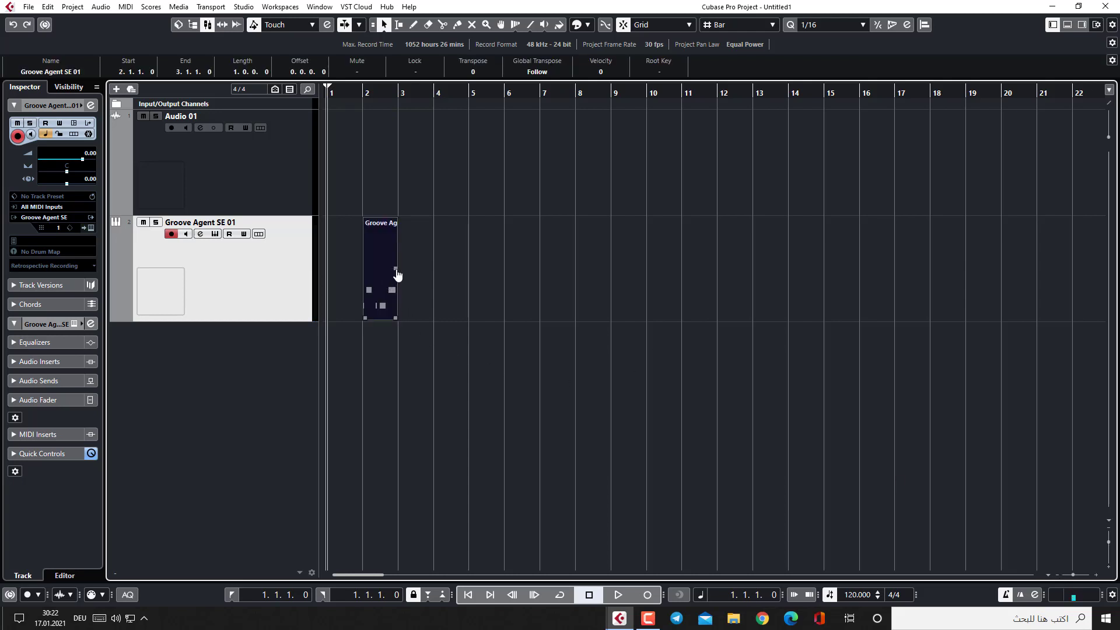
drag(397, 274, 1001, 282)
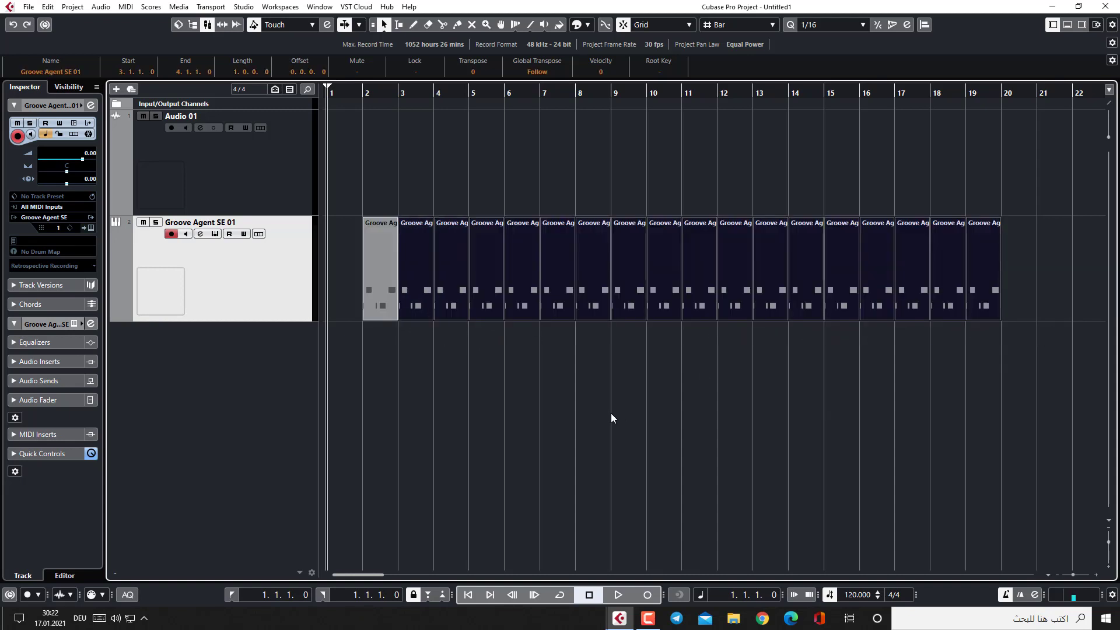
Play back the repeated drum parts and delete the copies in bars 3 through 19
key(space)
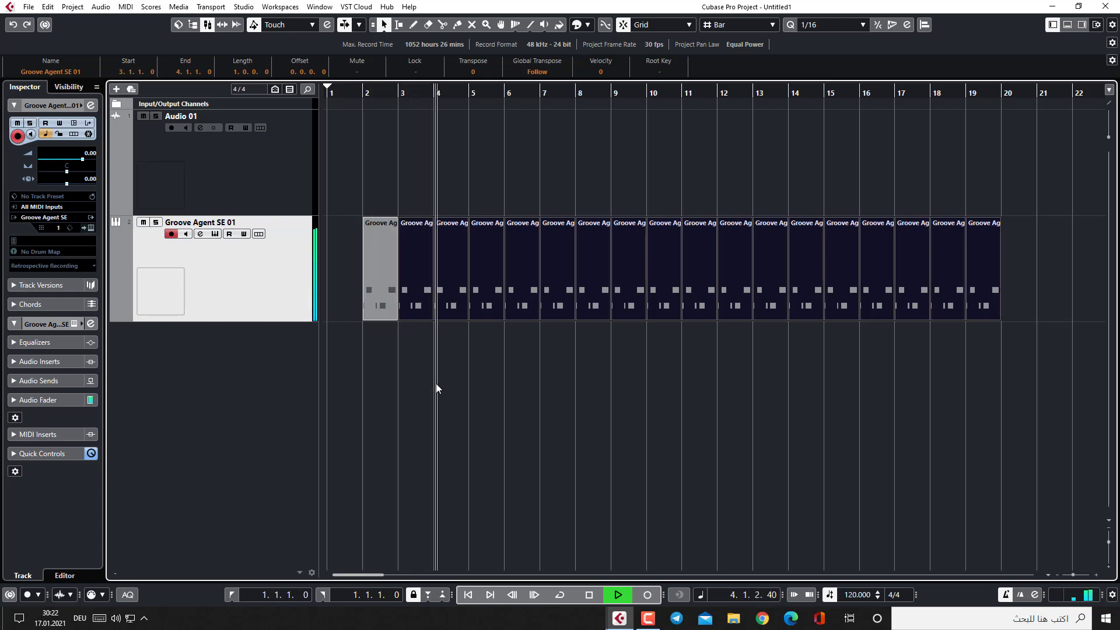
key(space)
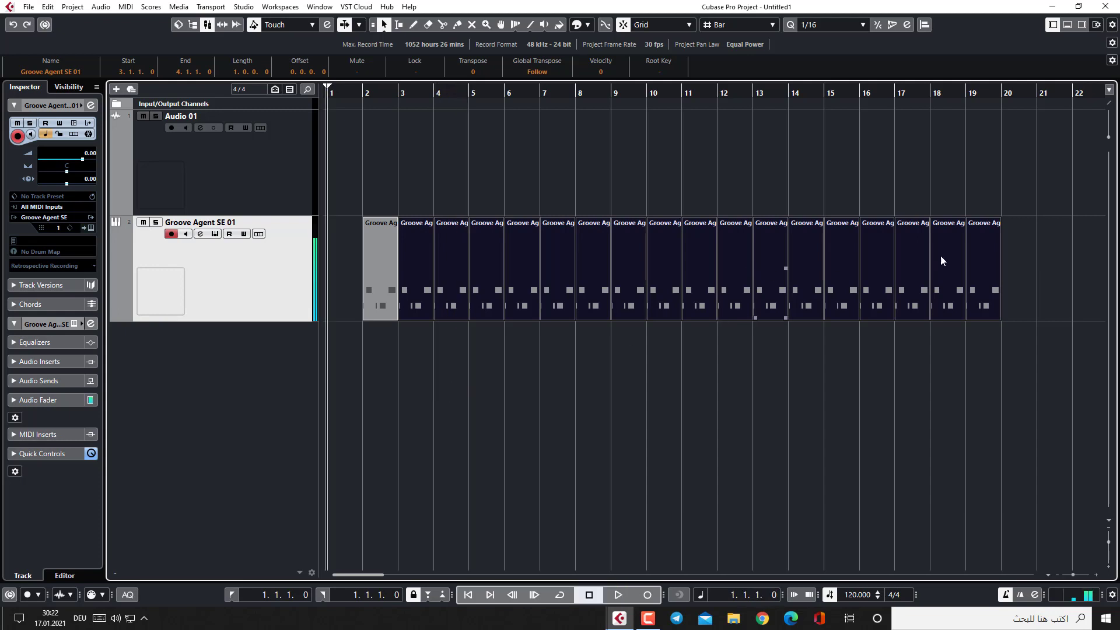
drag(1020, 255, 404, 278)
key(Delete)
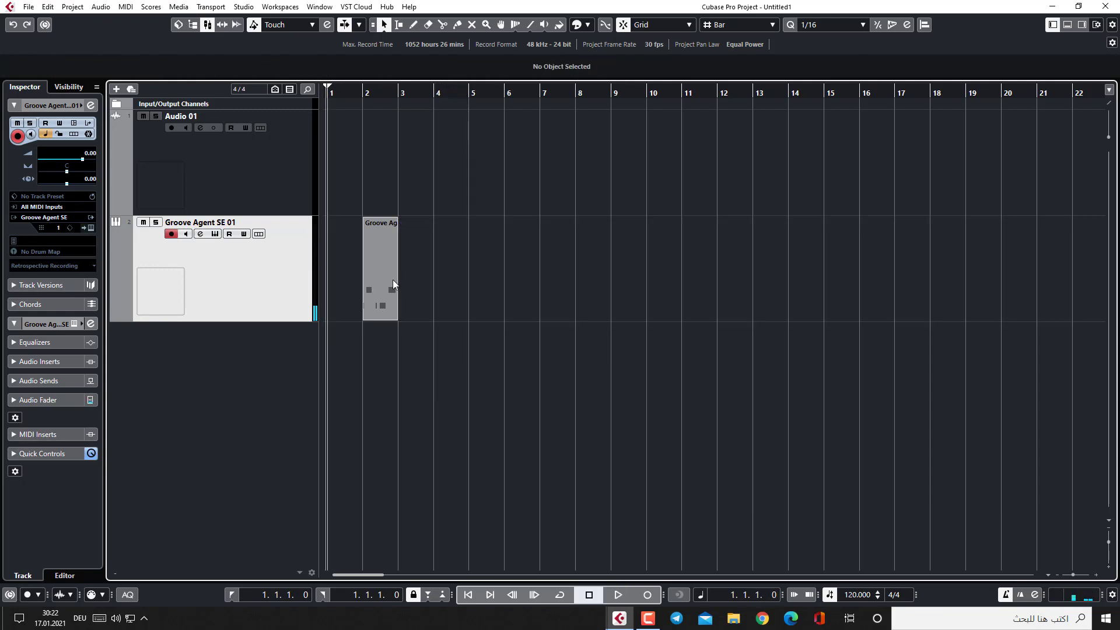
Open the drum part at bar 2 in a separate Key Editor window, zoomed in on its notes
double_click(378, 268)
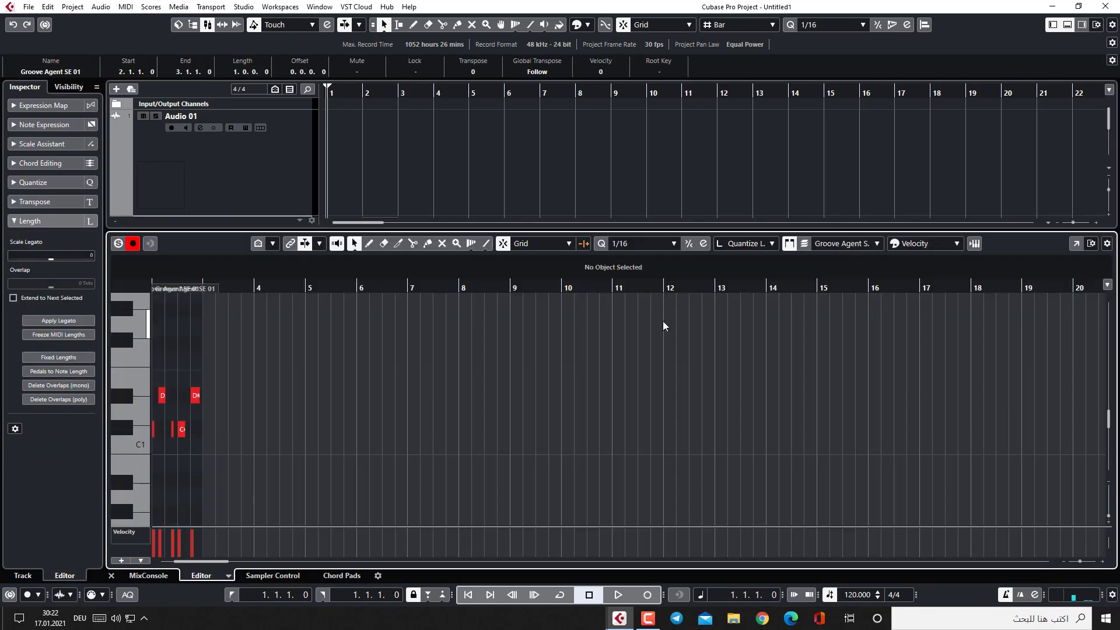
click(1076, 243)
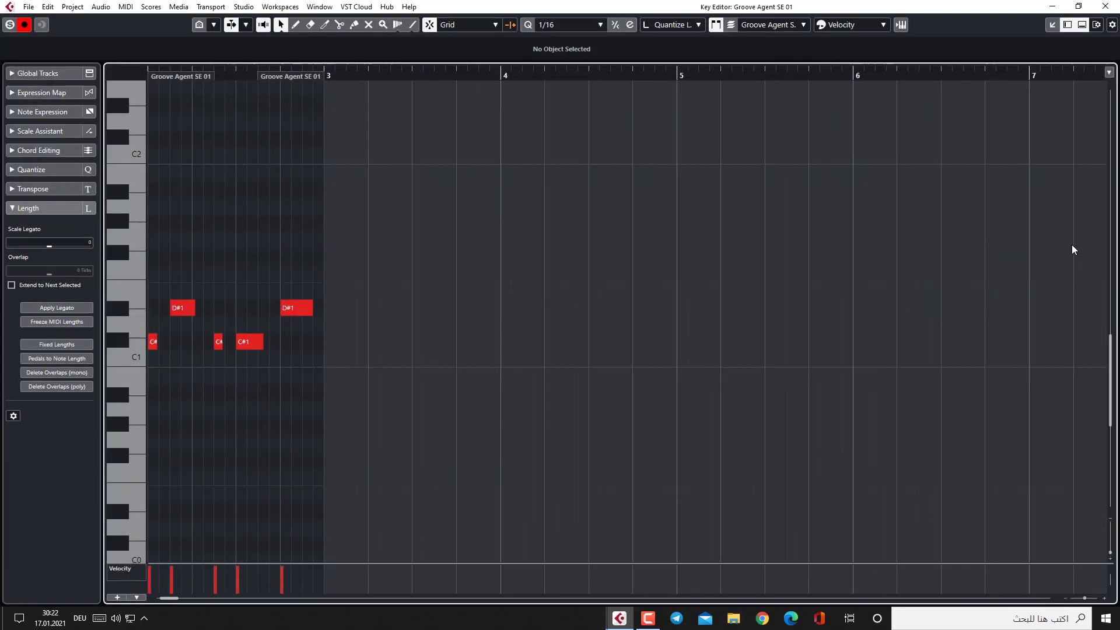
click(1103, 598)
click(1104, 598)
click(1103, 598)
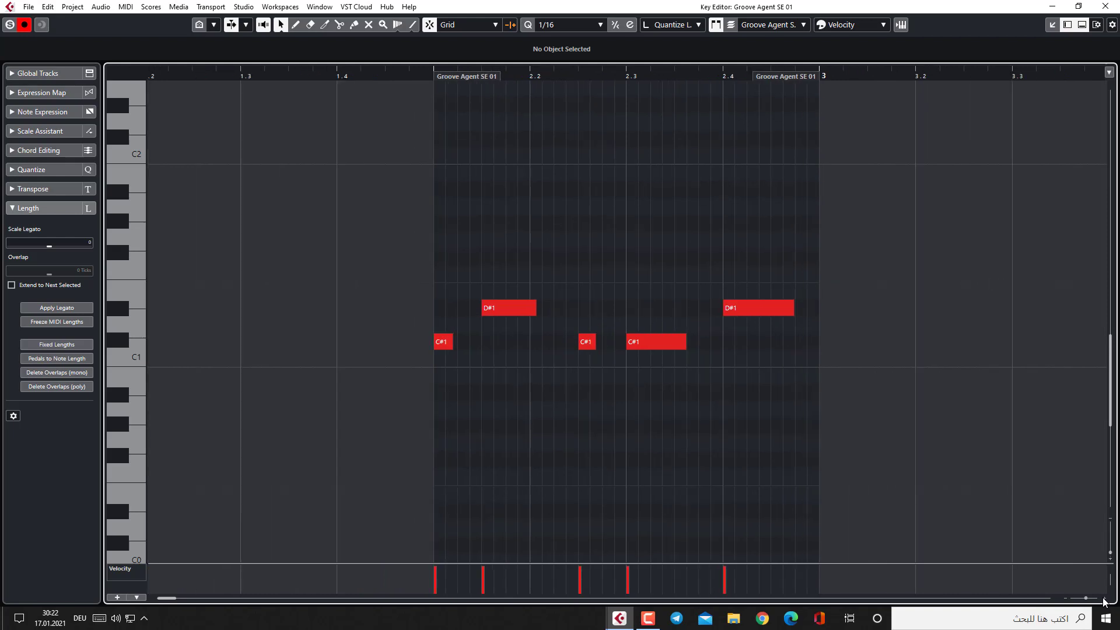
Briefly run the transport from beat 1.4, and move the playhead back to beat 1.2 ahead of the drum notes
click(341, 71)
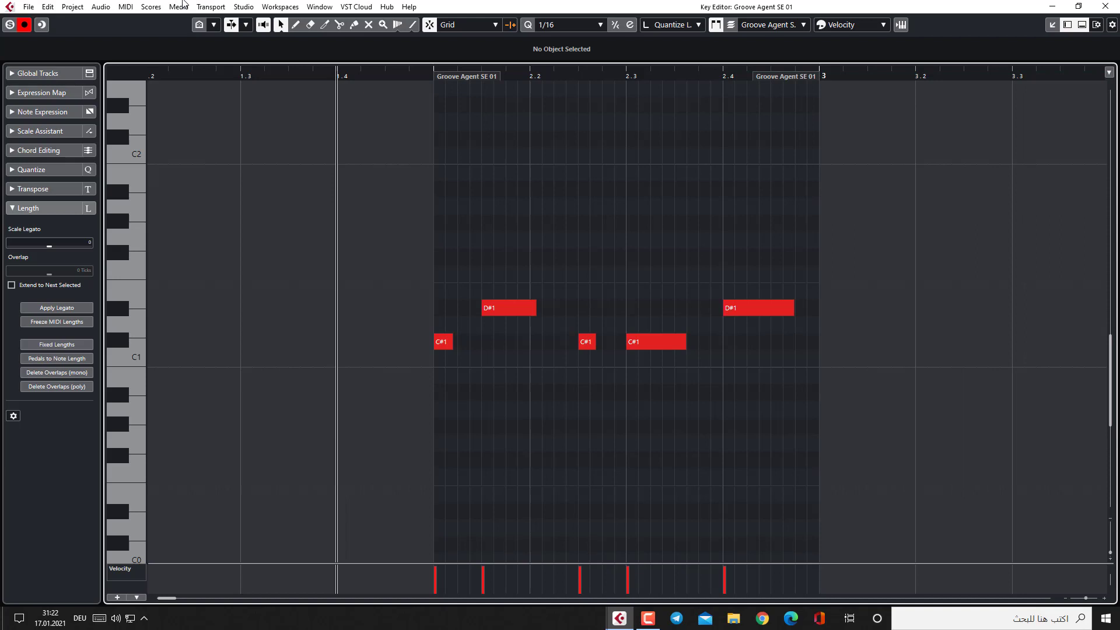
key(space)
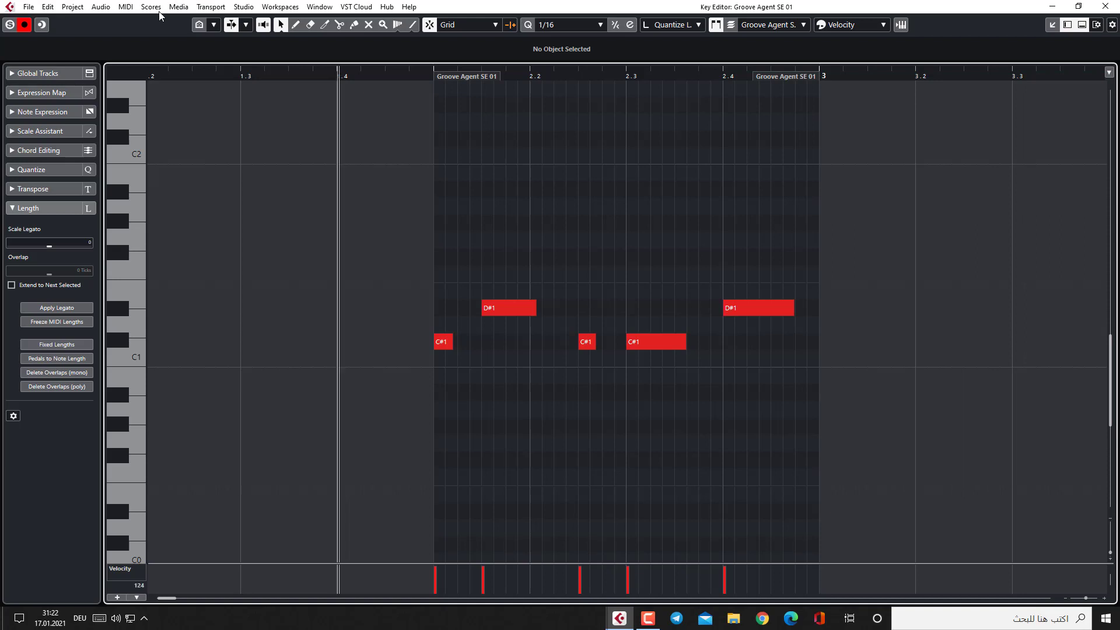
key(space)
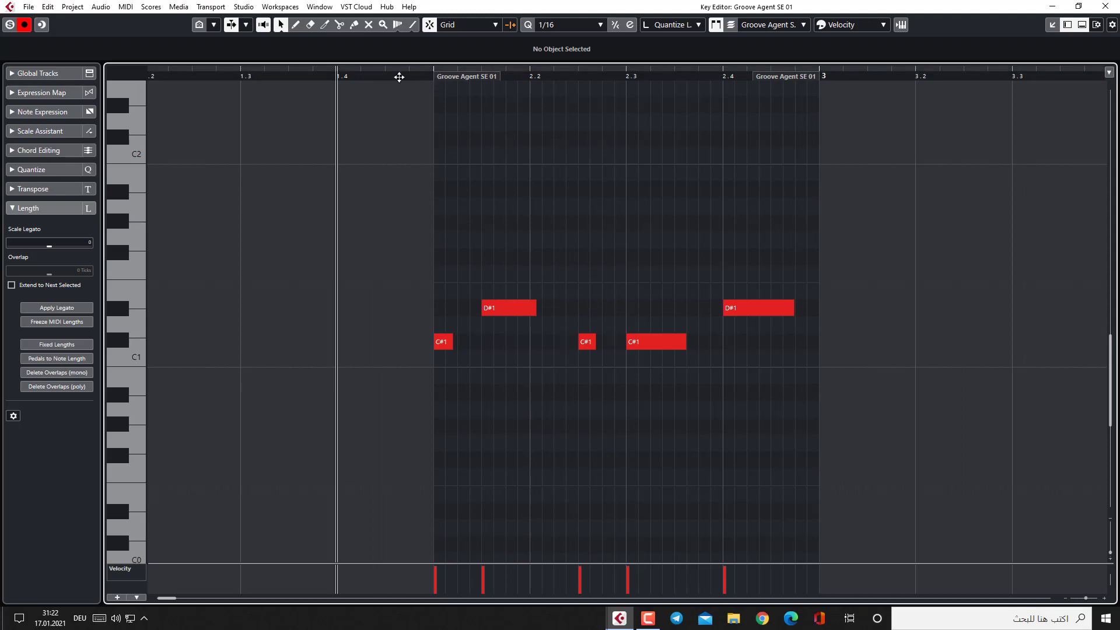
drag(249, 80, 241, 76)
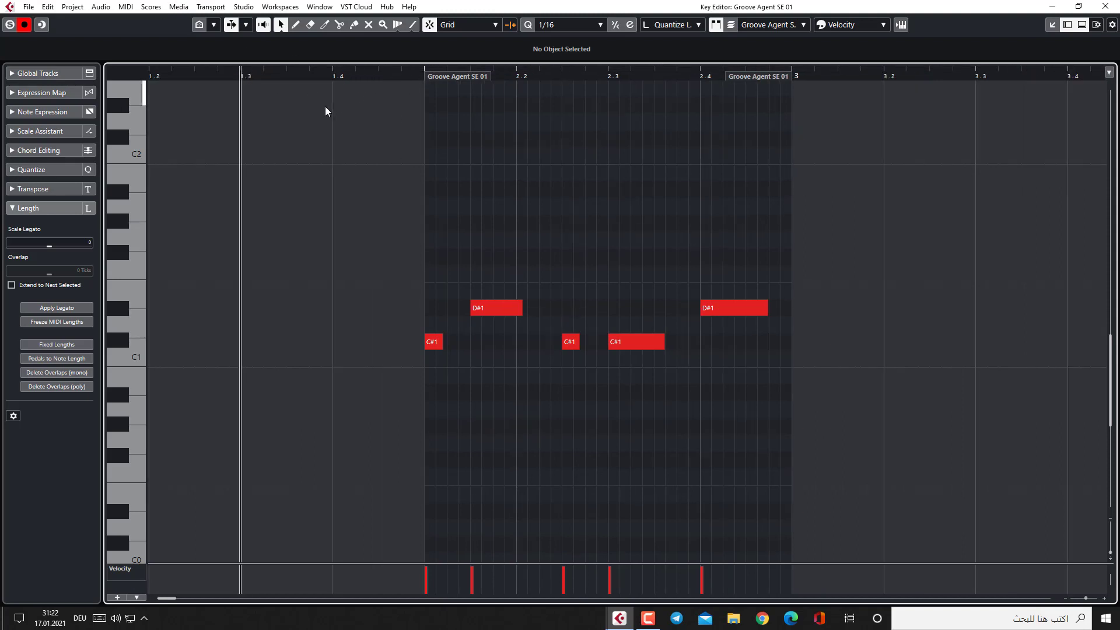
click(152, 76)
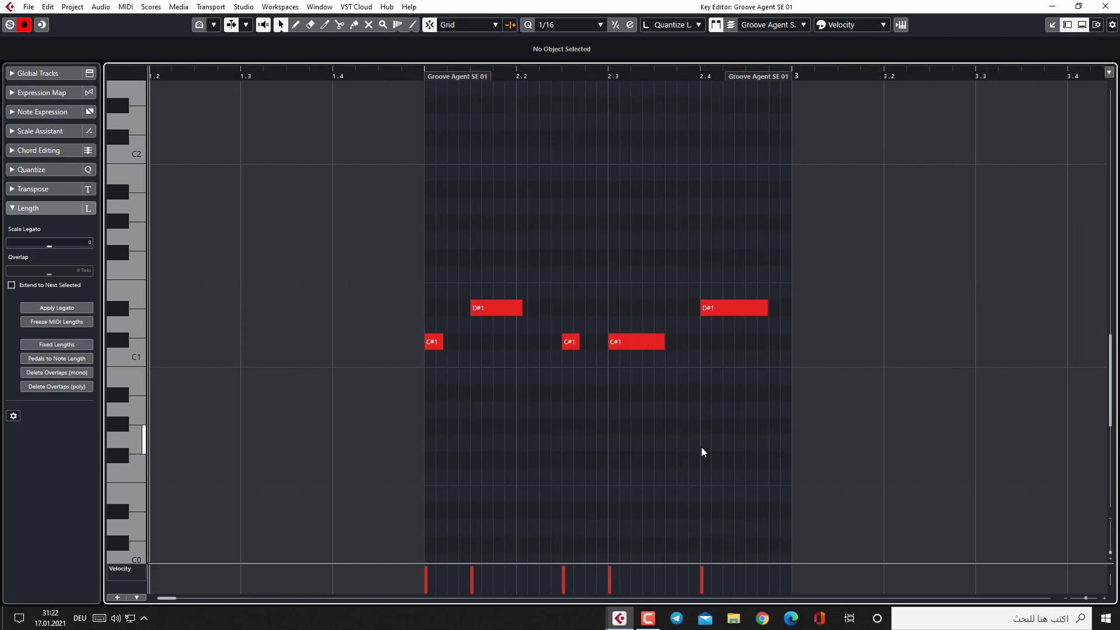
Try to record F#1 hits over the existing drum notes in bar 2
key(space)
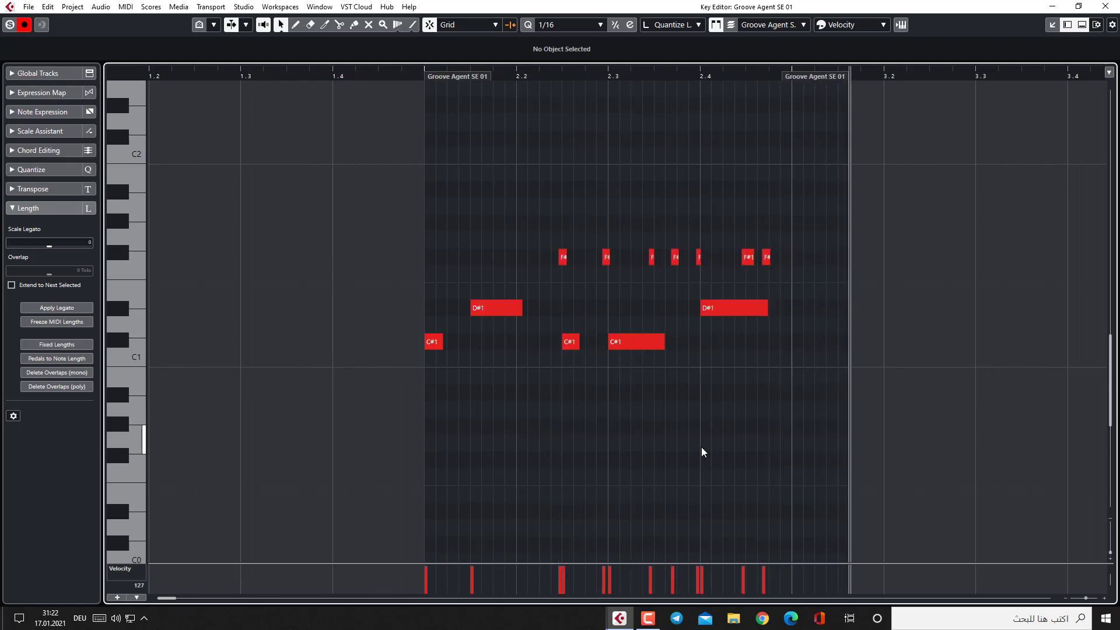
key(space)
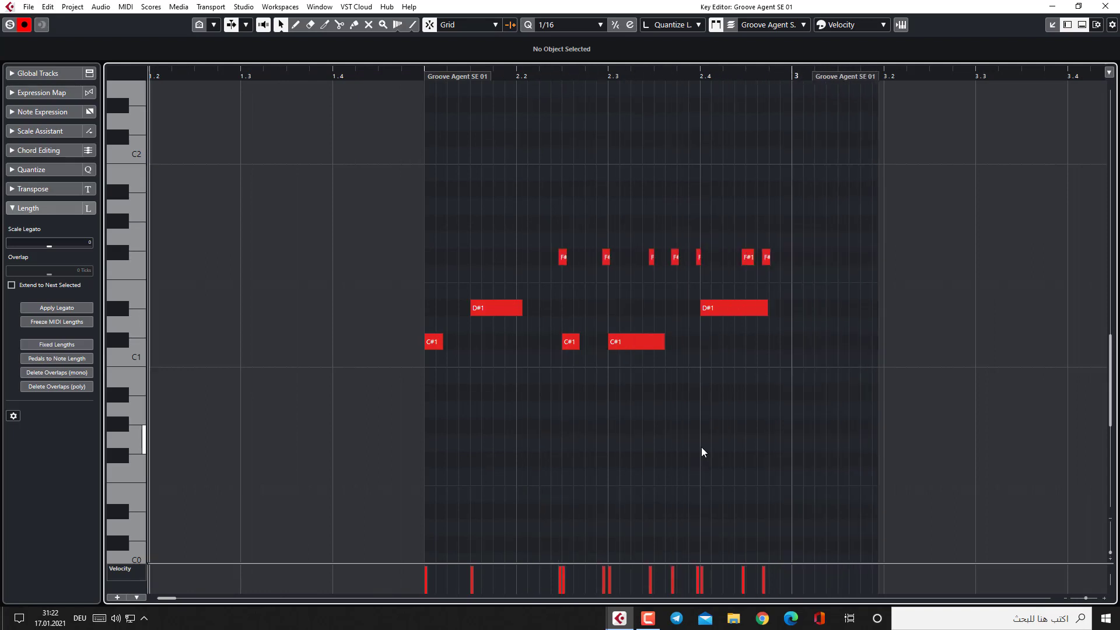
key(ctrl+z)
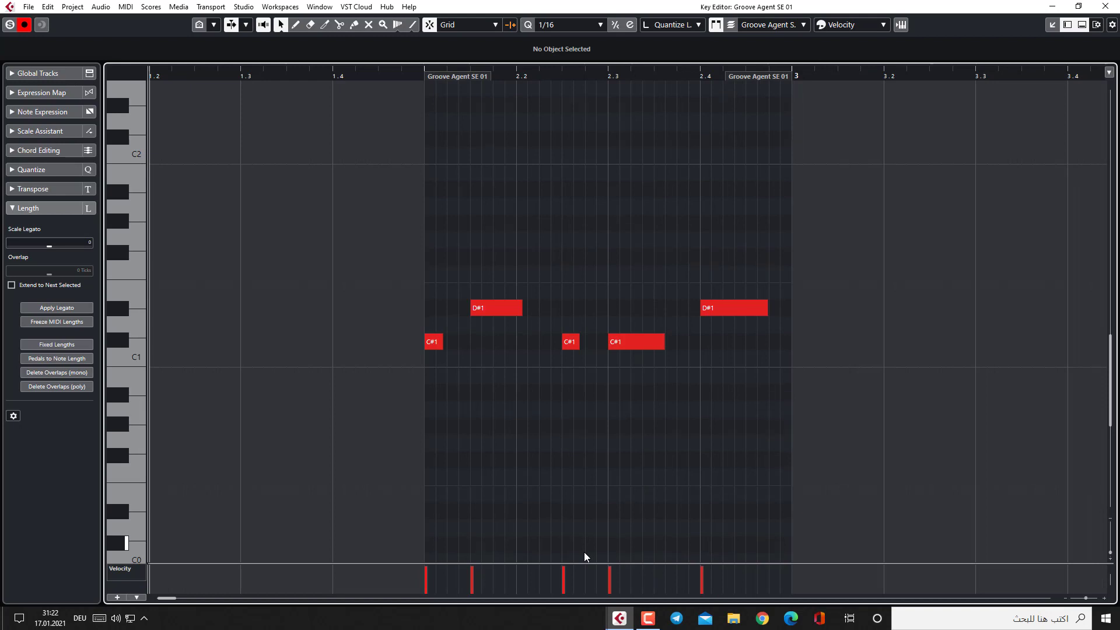
Record F#1 hits across bar 2 on top of the existing drum notes and return to the project view
key(KP_Multiply)
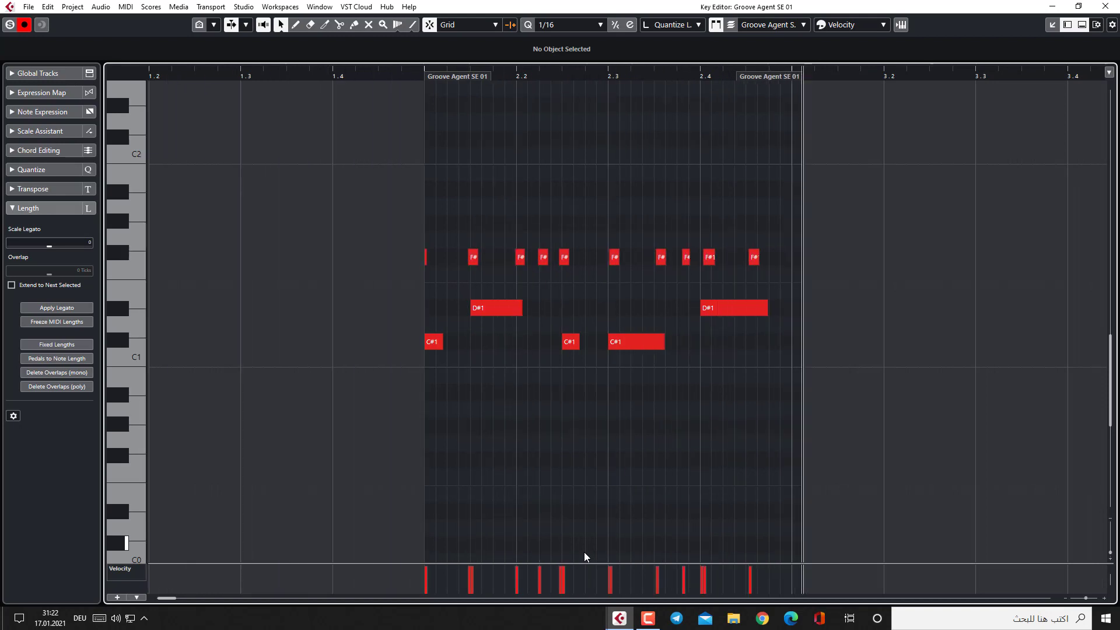
key(space)
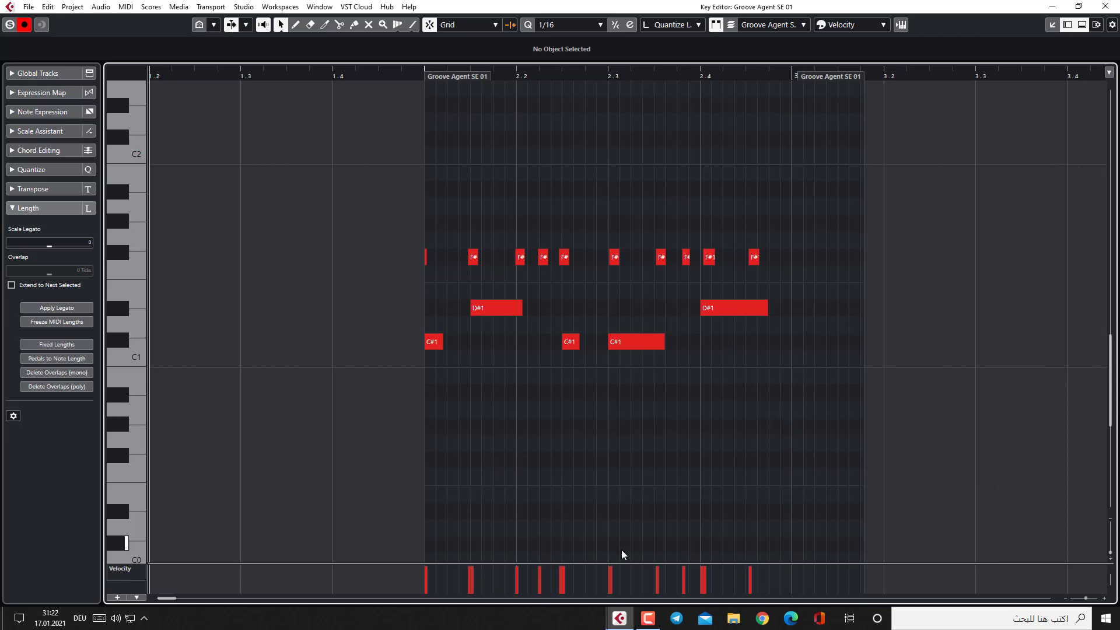
click(1052, 25)
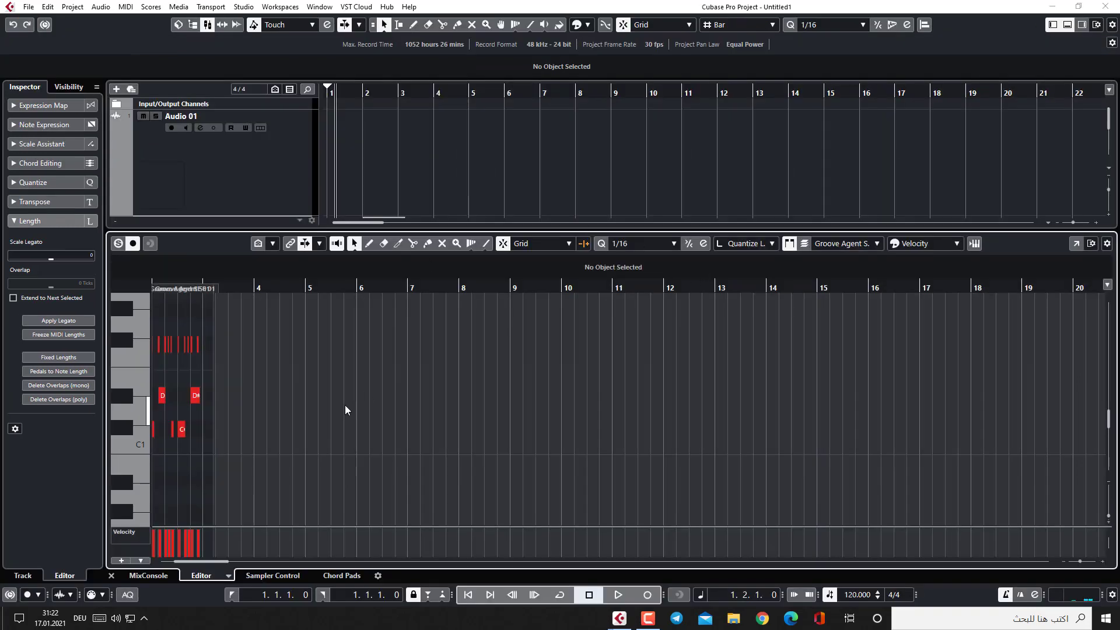
click(111, 575)
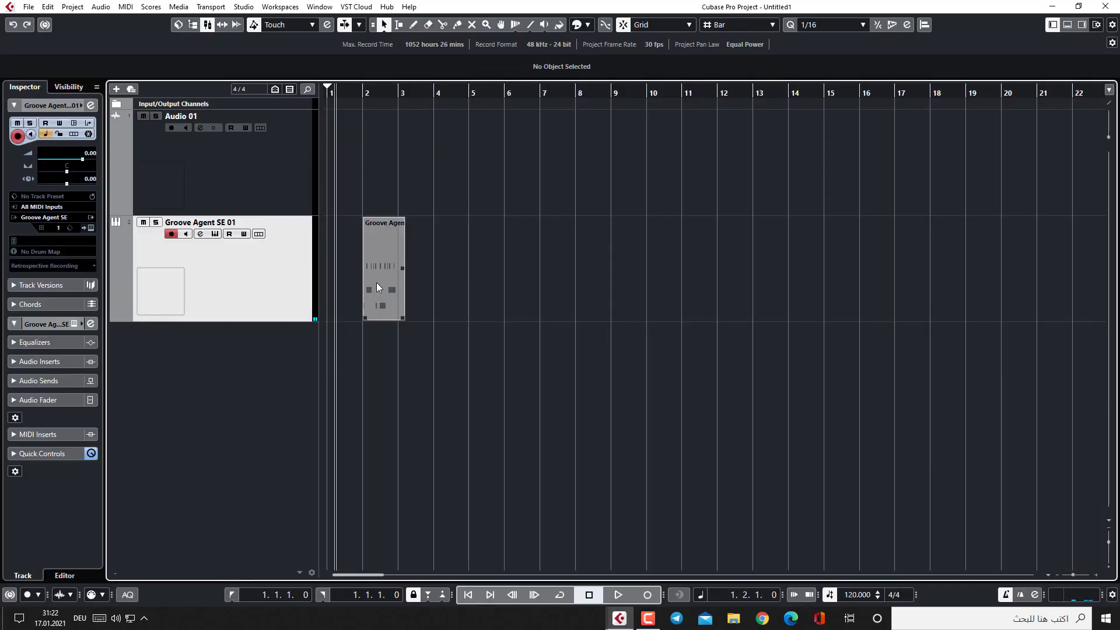
Play back the drum part with the newly recorded hits from just before bar 2
key(space)
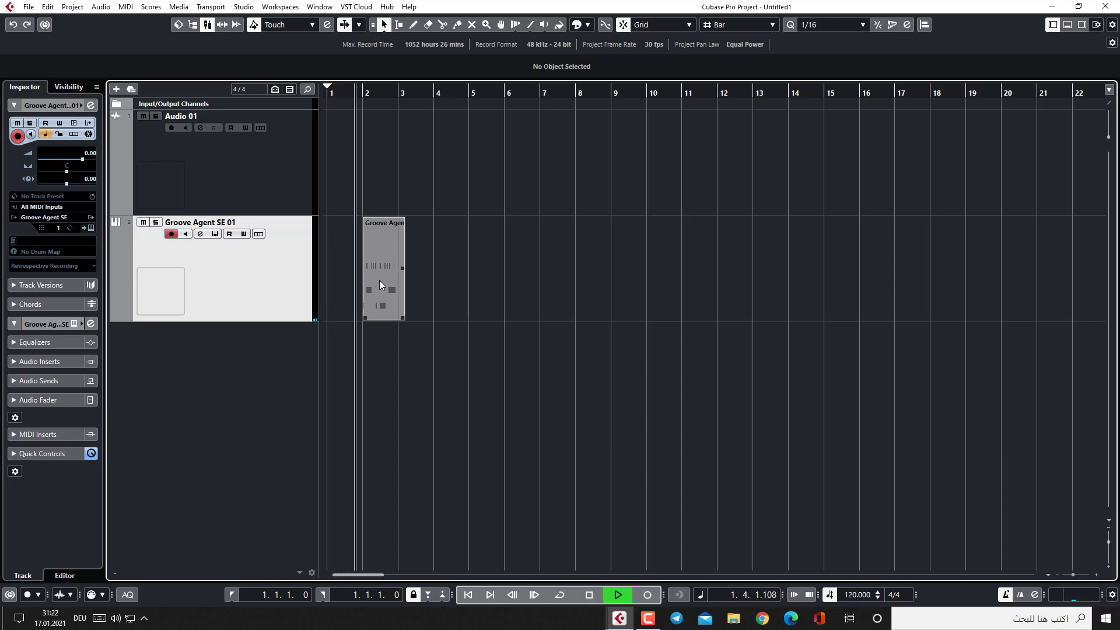
drag(379, 280, 393, 282)
key(space)
key(space)
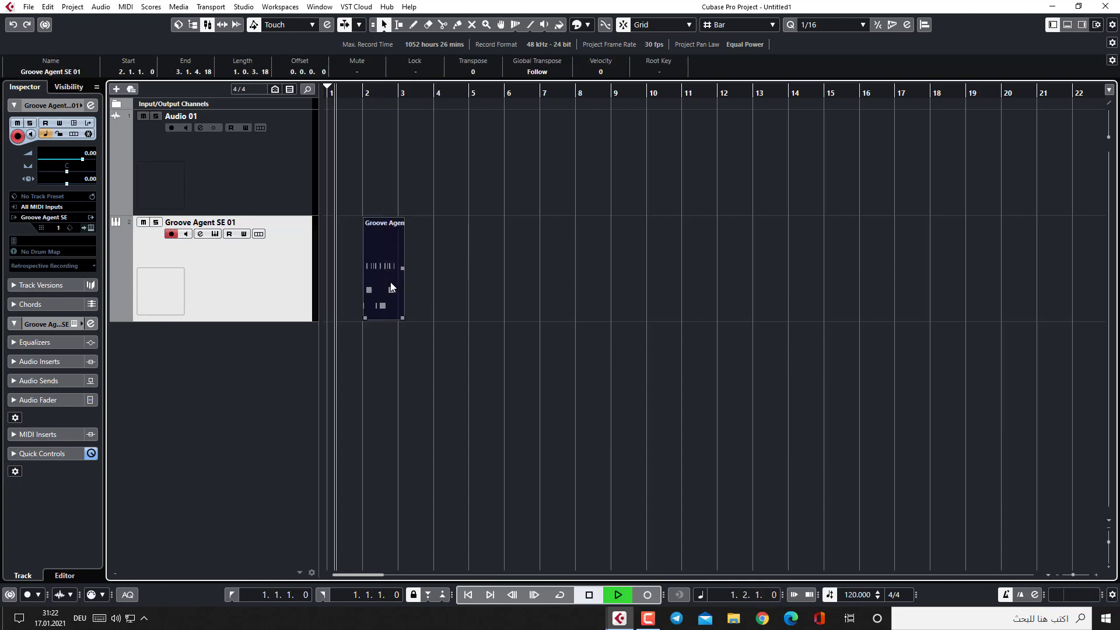
key(space)
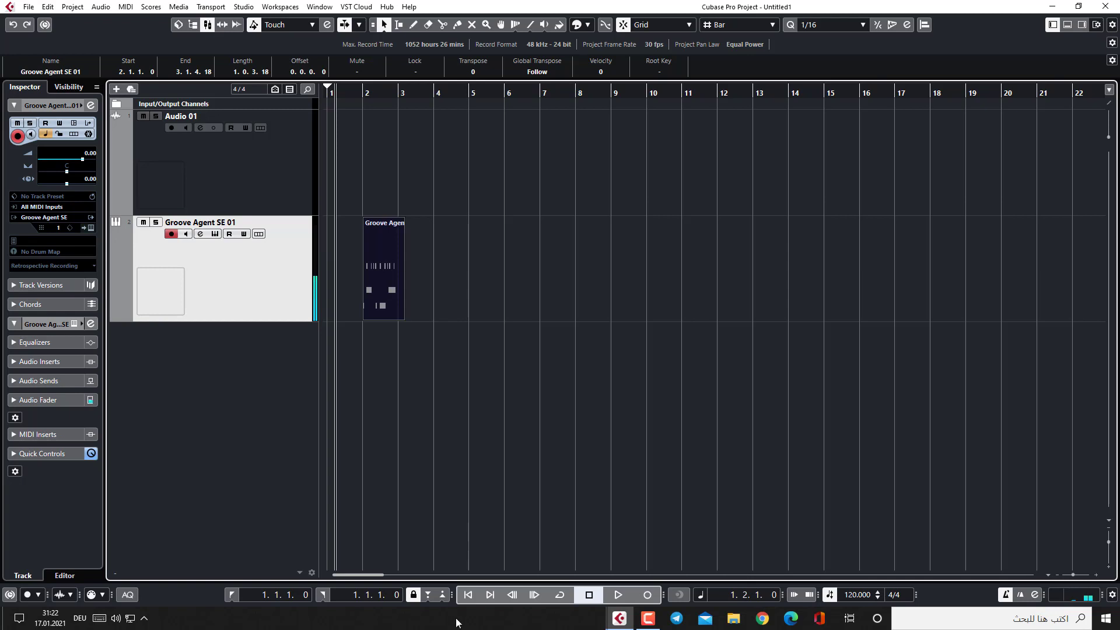
key(space)
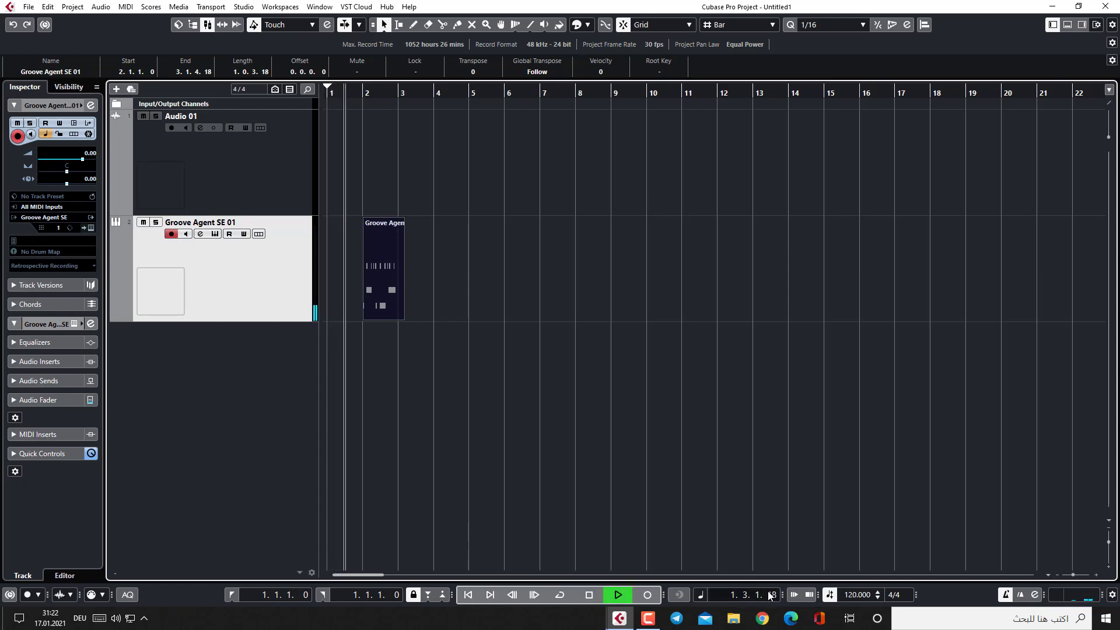
Trim the end of the drum part back to bar 3 so that it is one bar long
click(1096, 575)
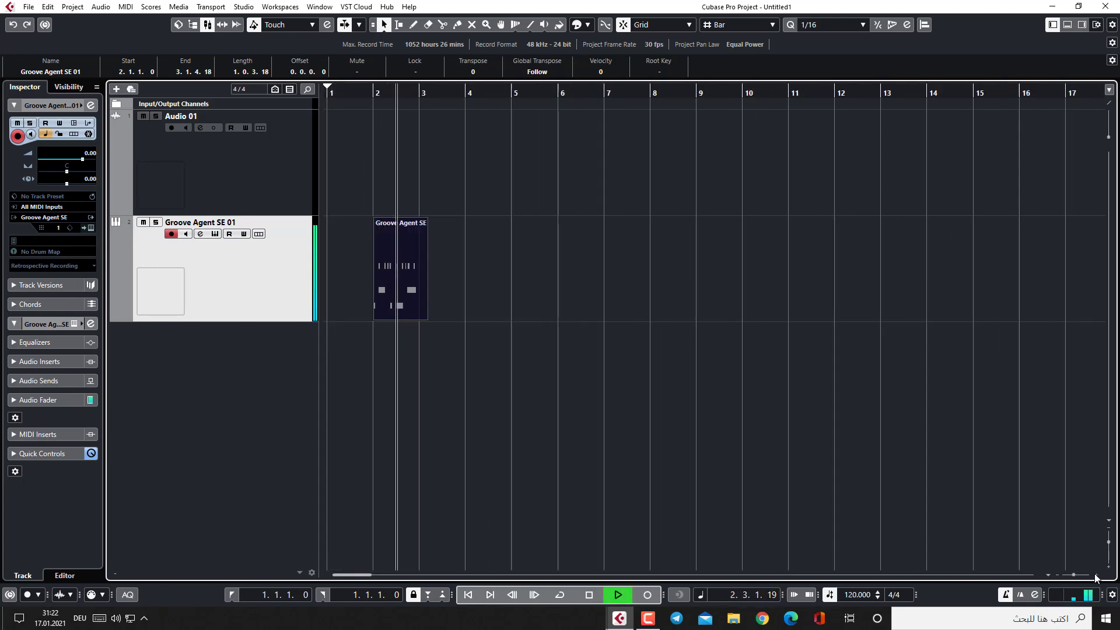
click(1095, 575)
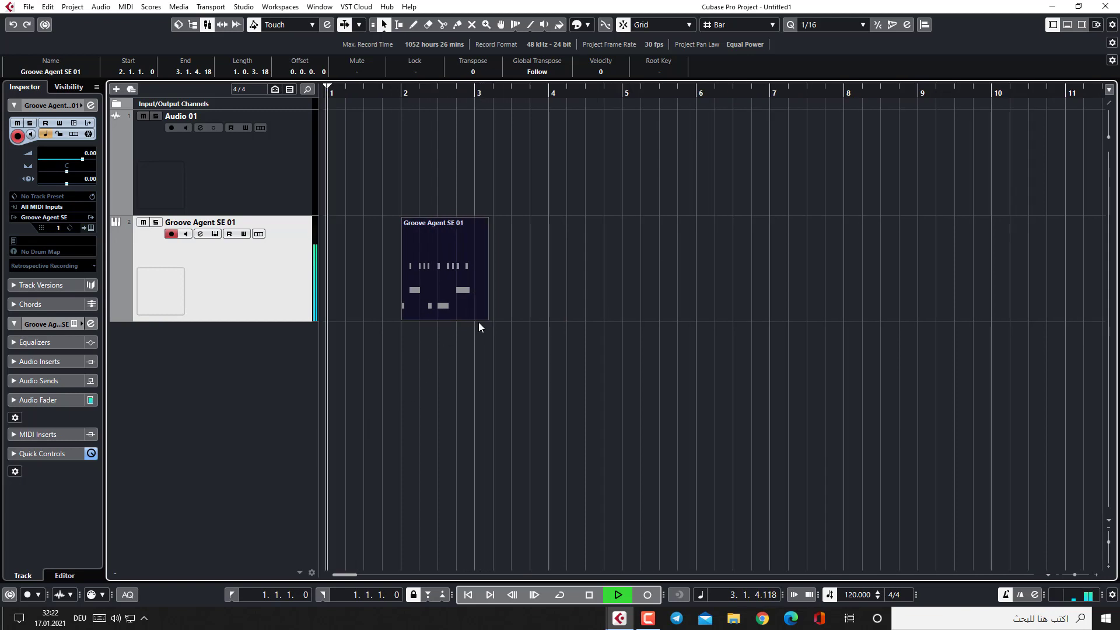
drag(481, 317, 474, 327)
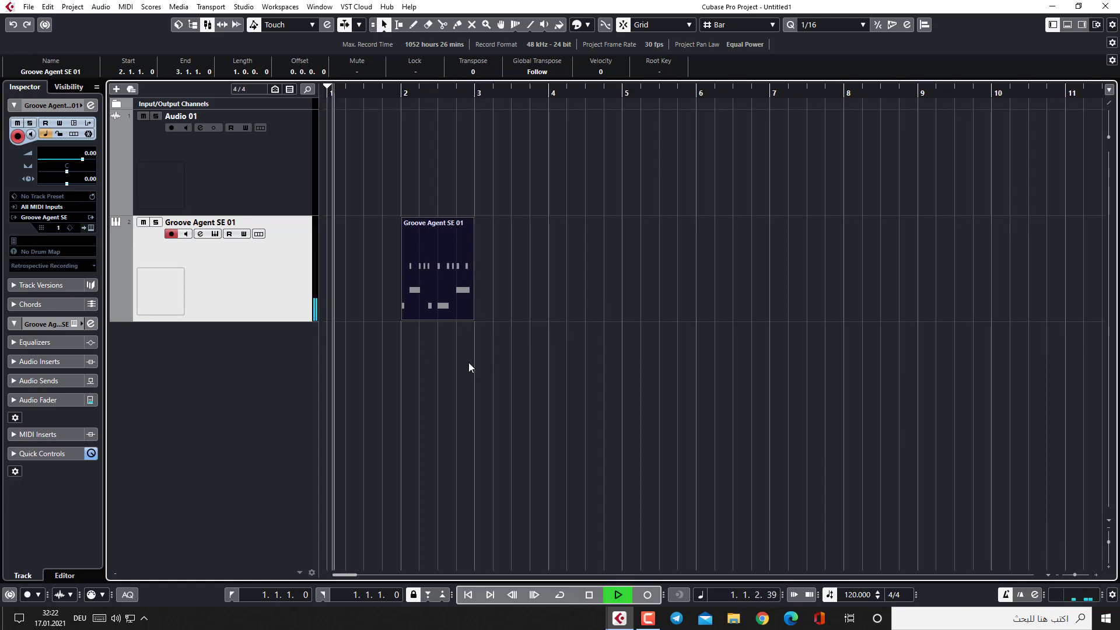
Quantize the trimmed drum part's notes to 1/16 in the editor, play back the result, and close the editor
click(430, 277)
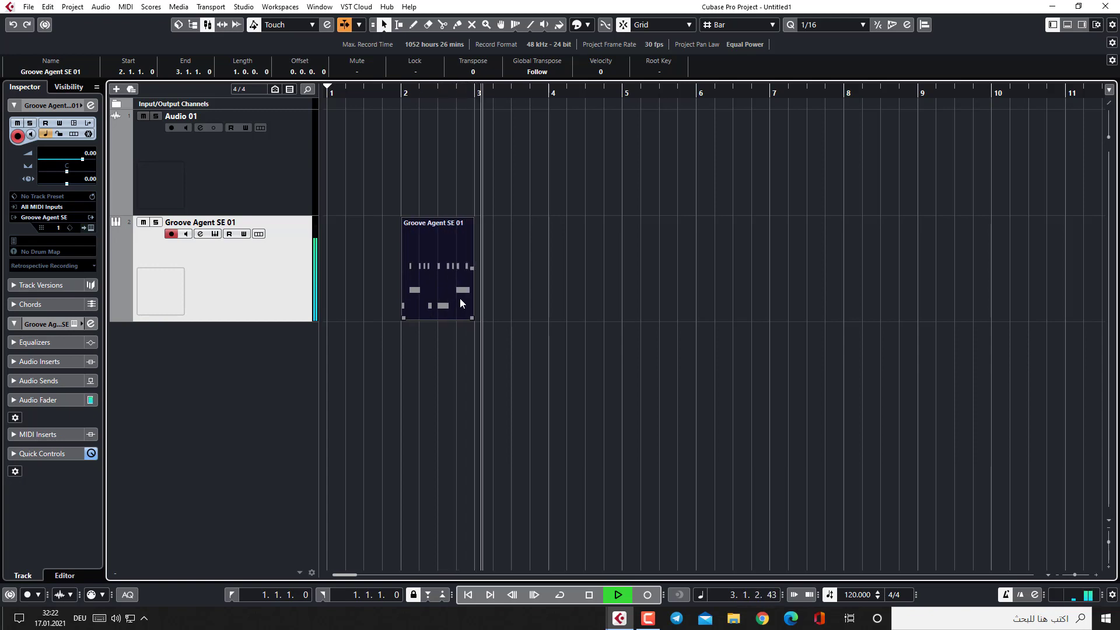
key(space)
double_click(439, 252)
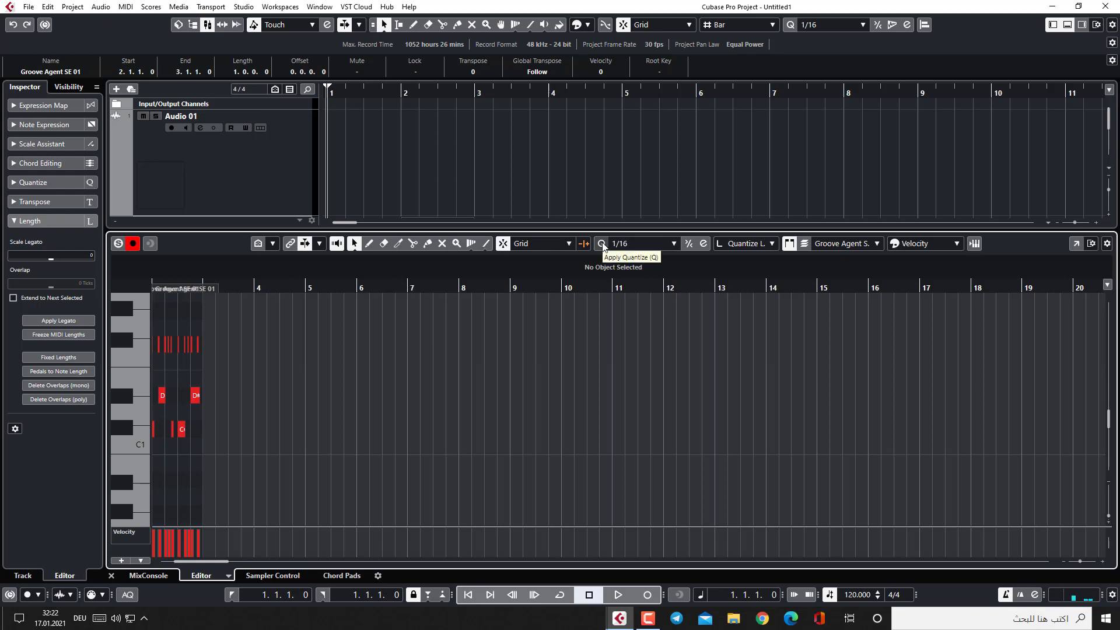
key(space)
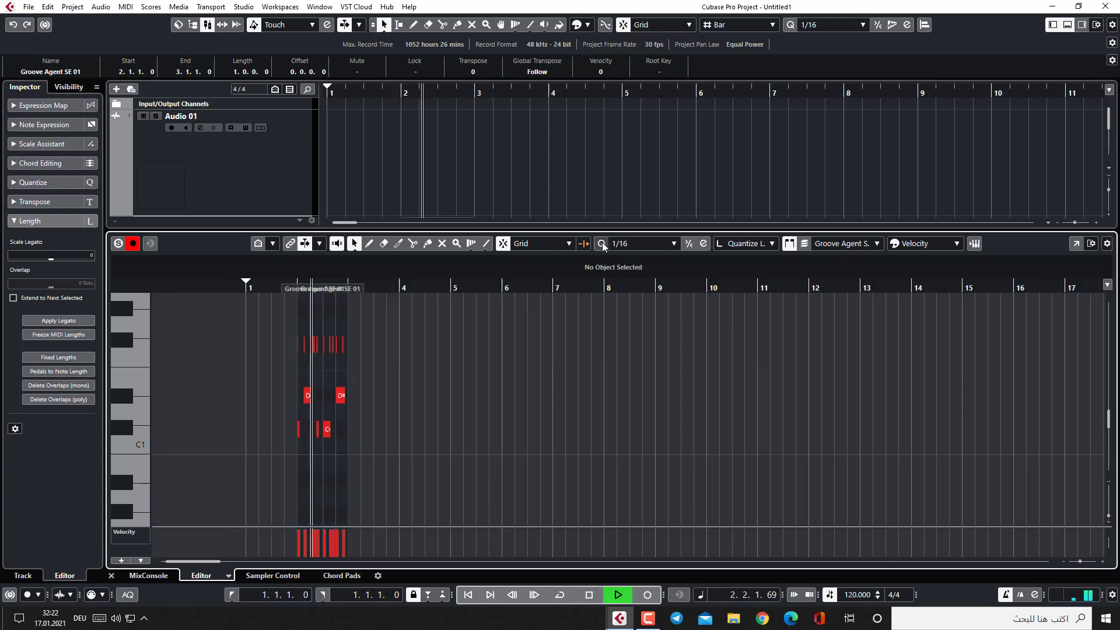
key(space)
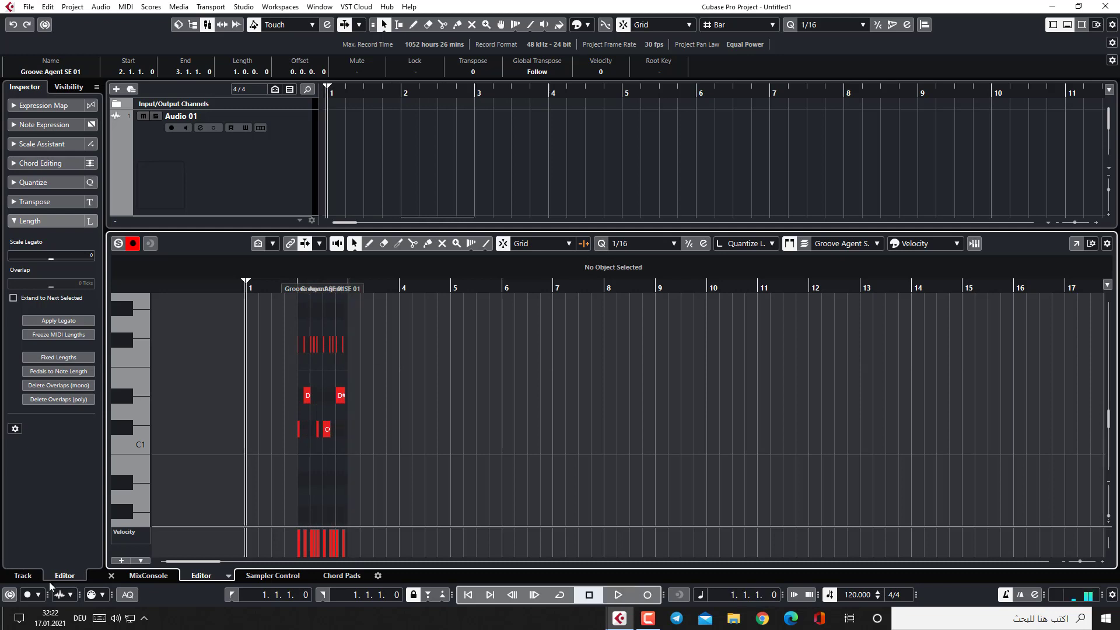
click(111, 575)
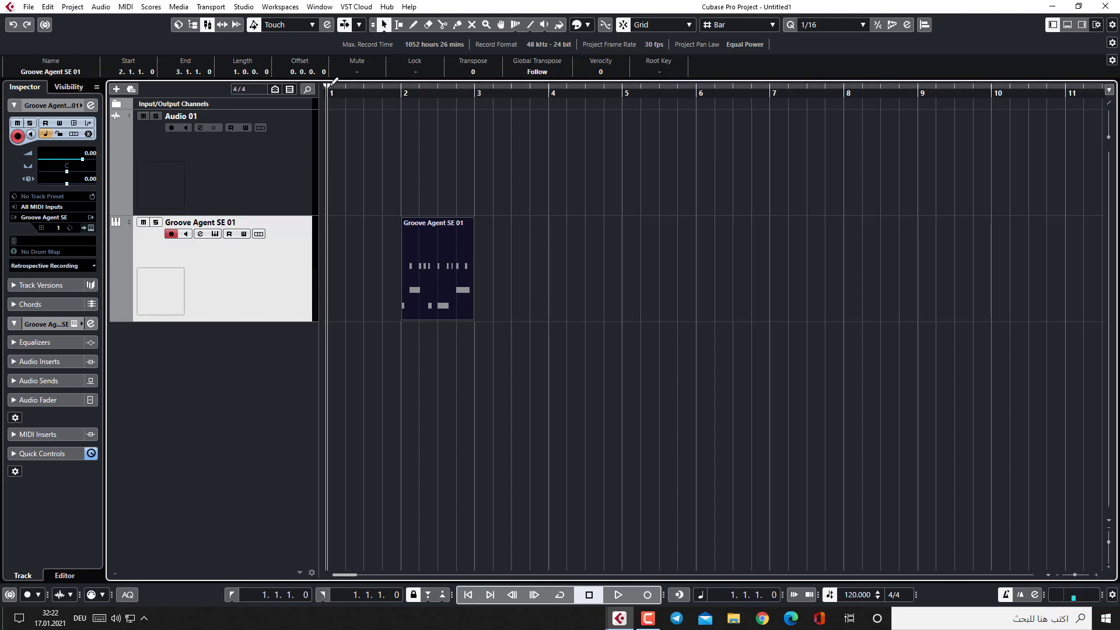
Set the locator range around the drum part, from bar 2 to bar 3, and play it back from bar 2
drag(332, 82, 473, 85)
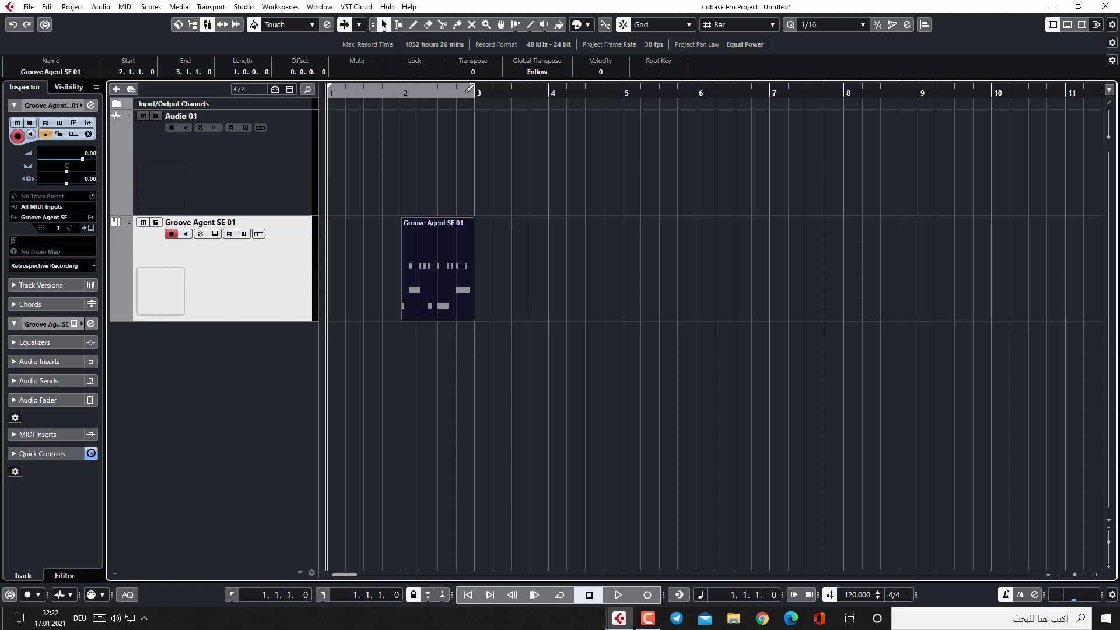
drag(334, 86, 402, 86)
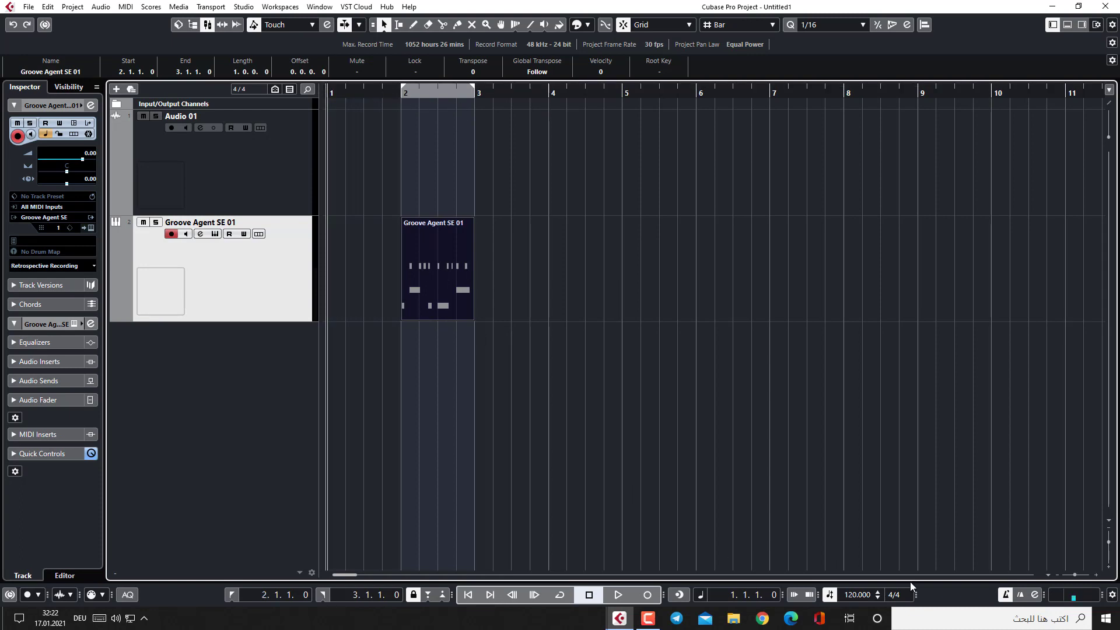
click(1096, 575)
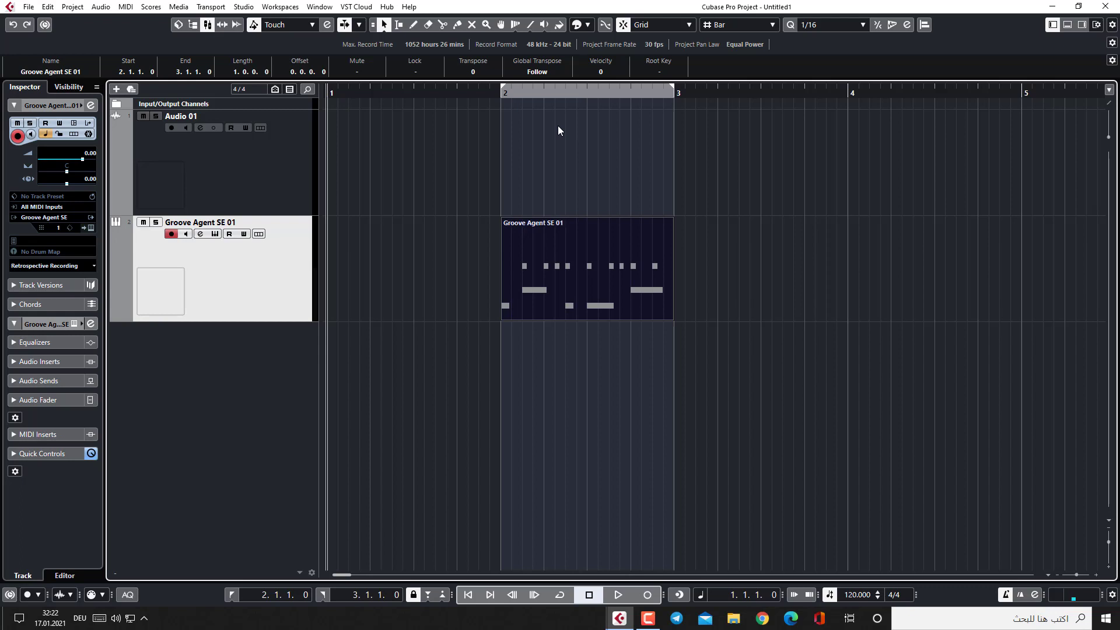
click(502, 93)
key(space)
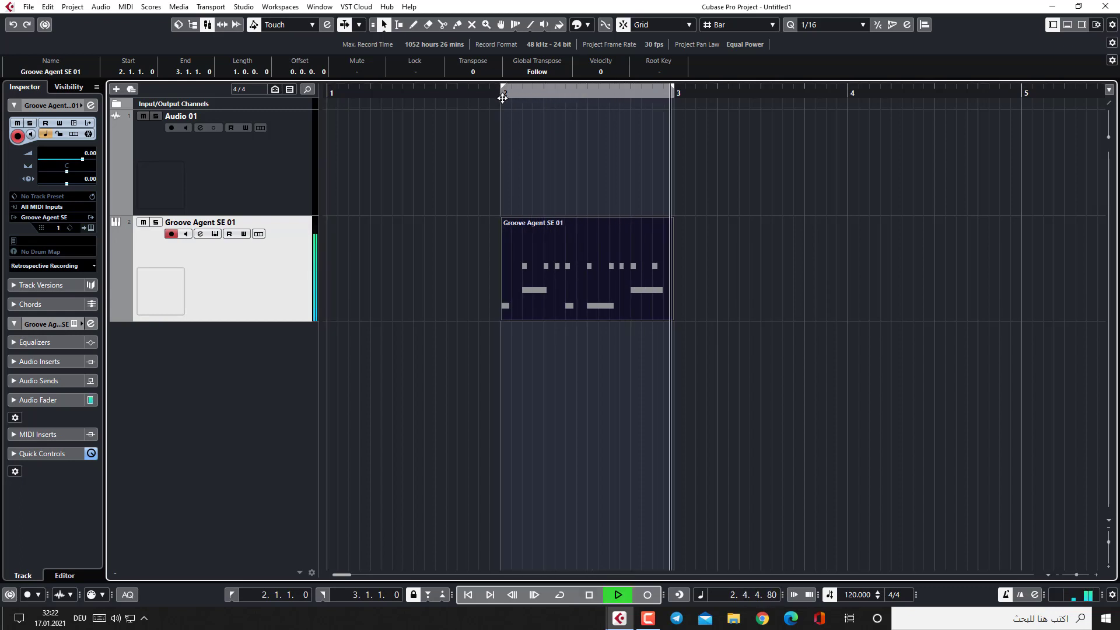
key(space)
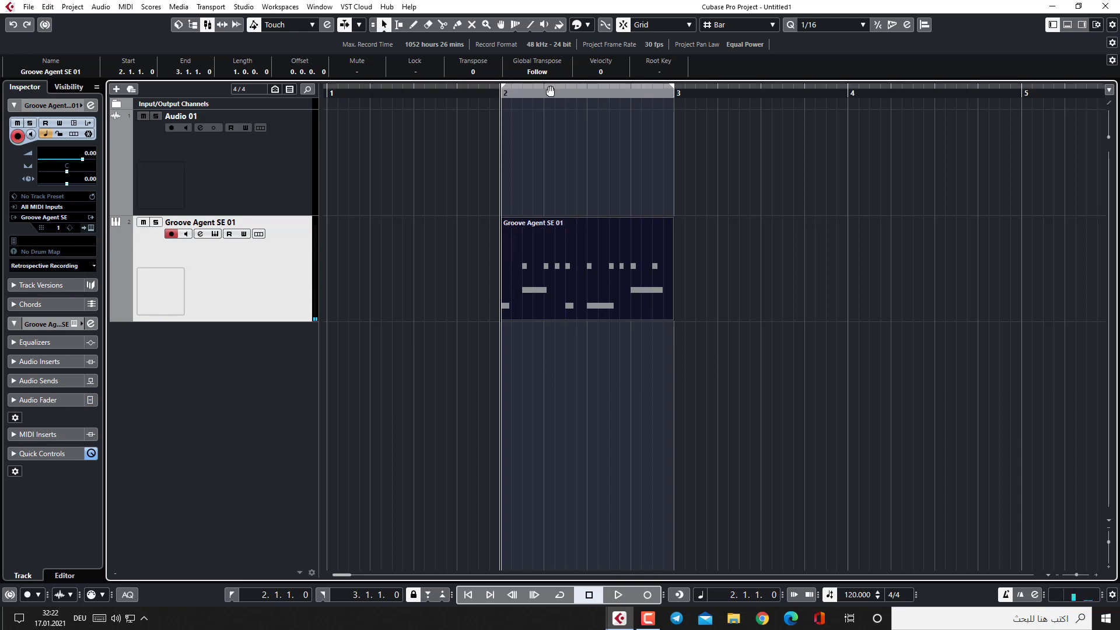
Activate cycle mode for the range from bar 2 to bar 3 and play back the looping drum part
click(551, 91)
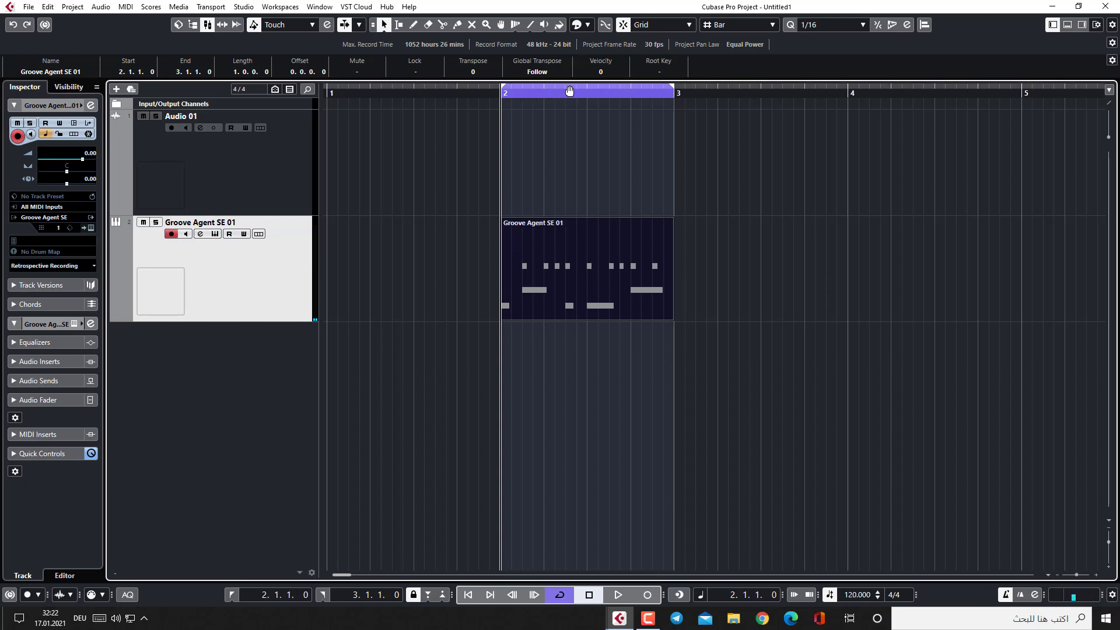
key(space)
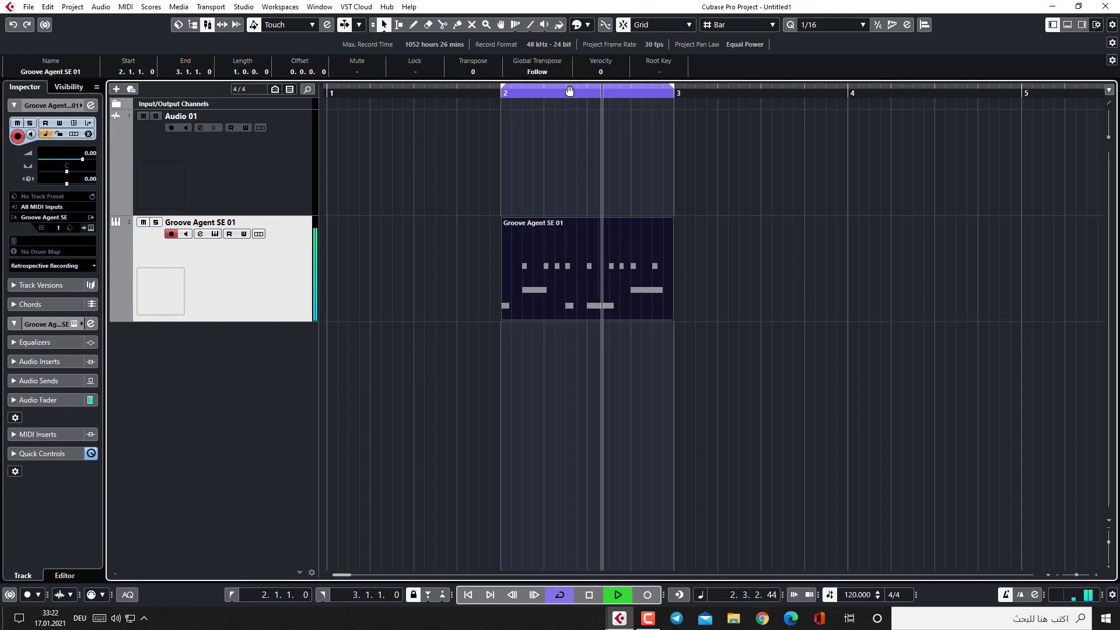
key(space)
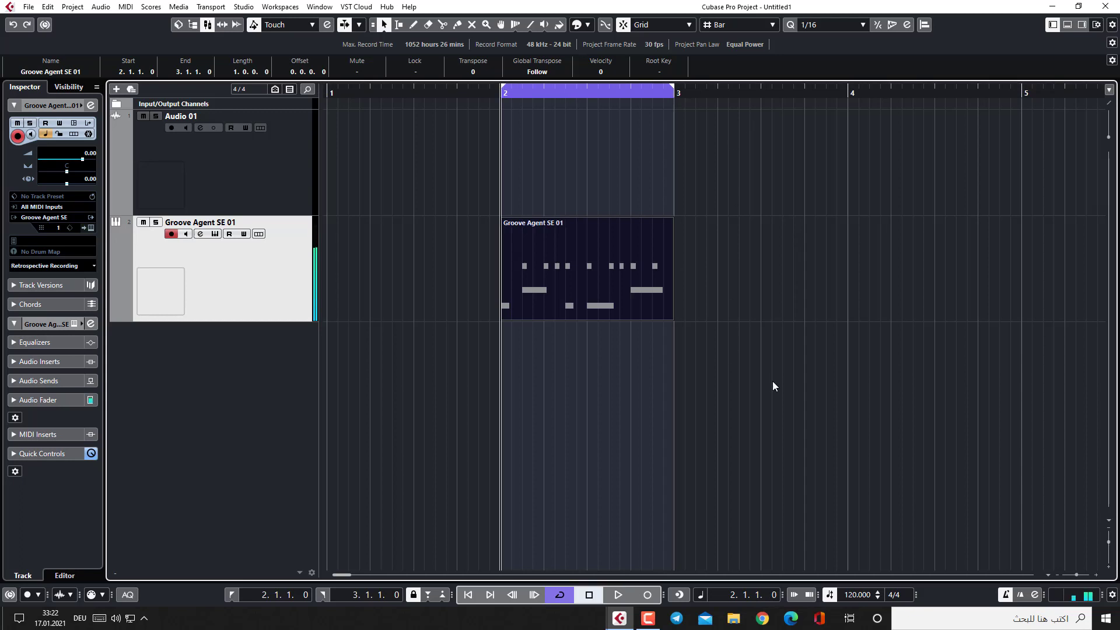
Repeat the one-bar drum part along its track from bar 2 through to bar 19
click(1055, 575)
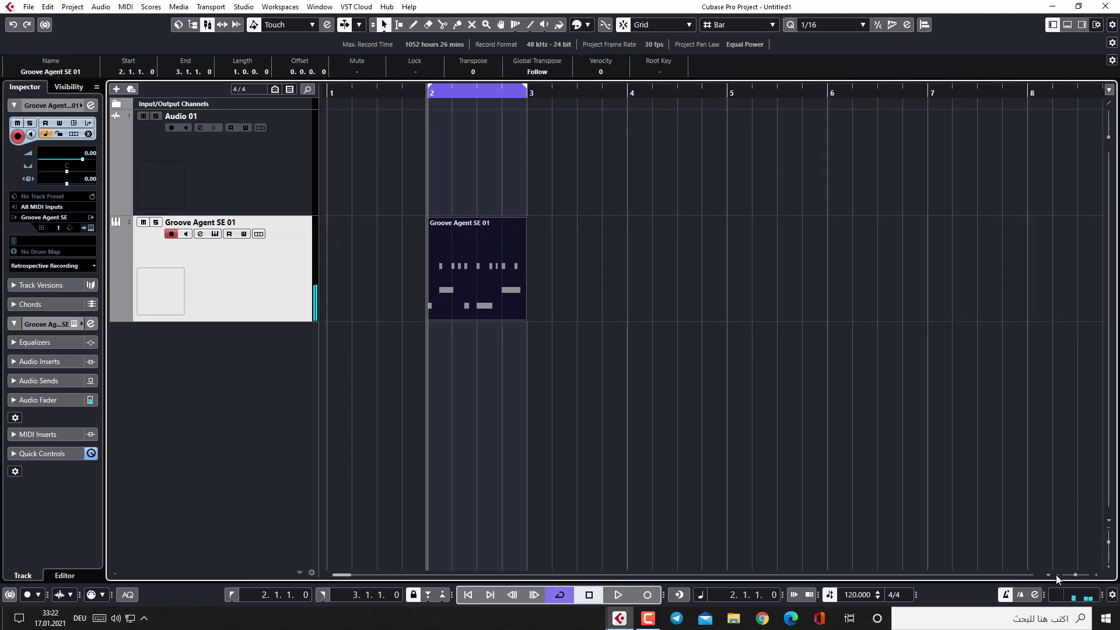
click(1056, 575)
click(1057, 575)
click(1058, 575)
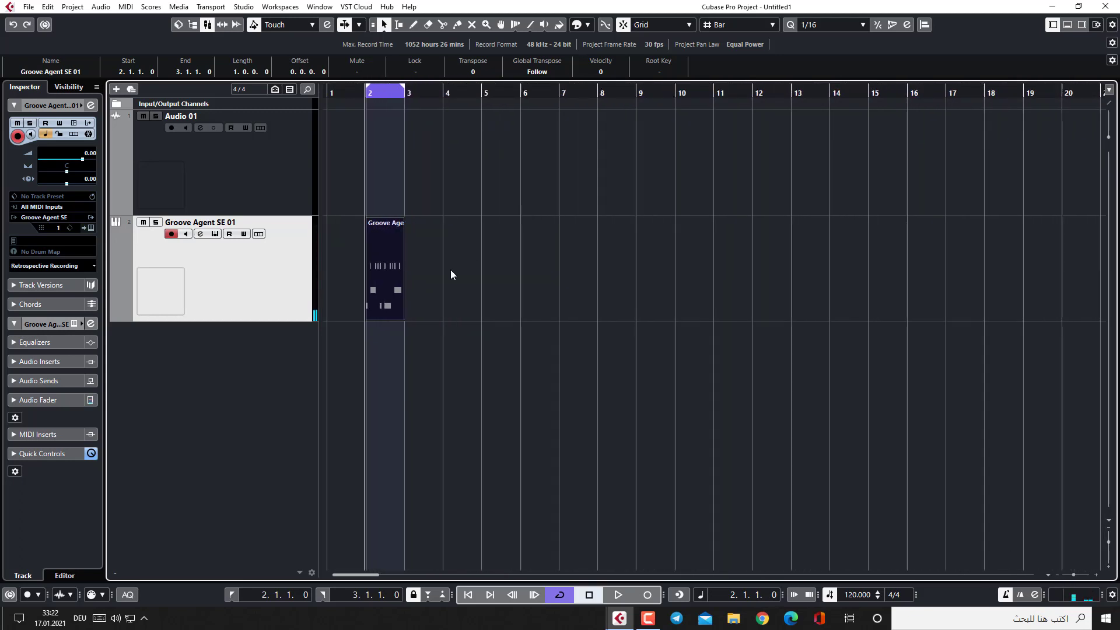
drag(402, 274, 1007, 297)
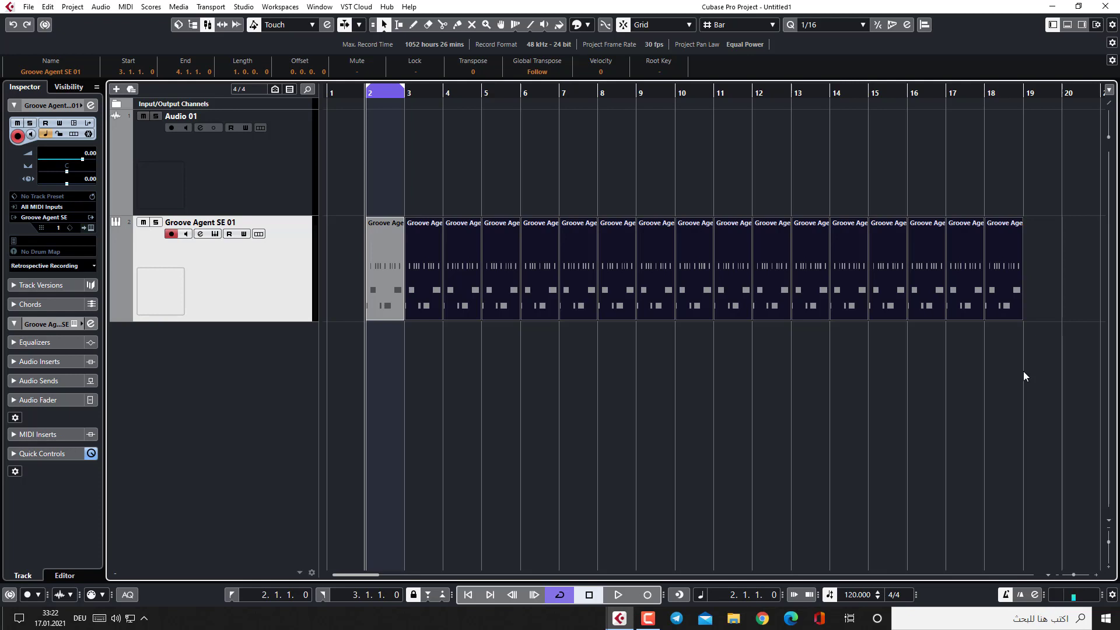
click(1020, 373)
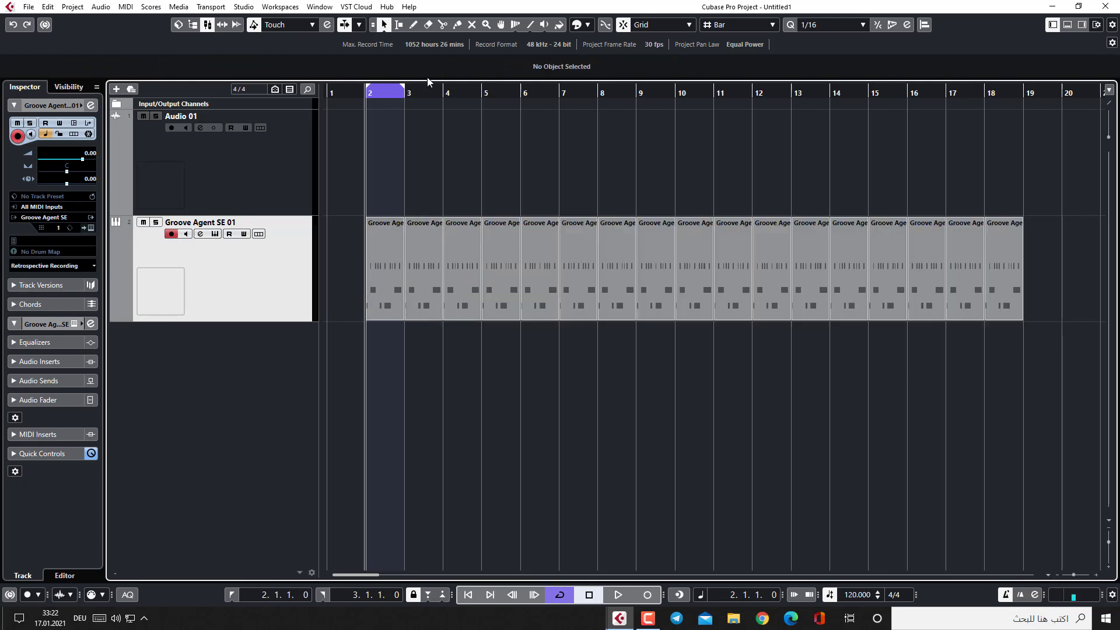
Extend the locator range to bar 19, switch cycle mode off, and play back the repeated drum parts from bar 2
drag(404, 89, 1013, 112)
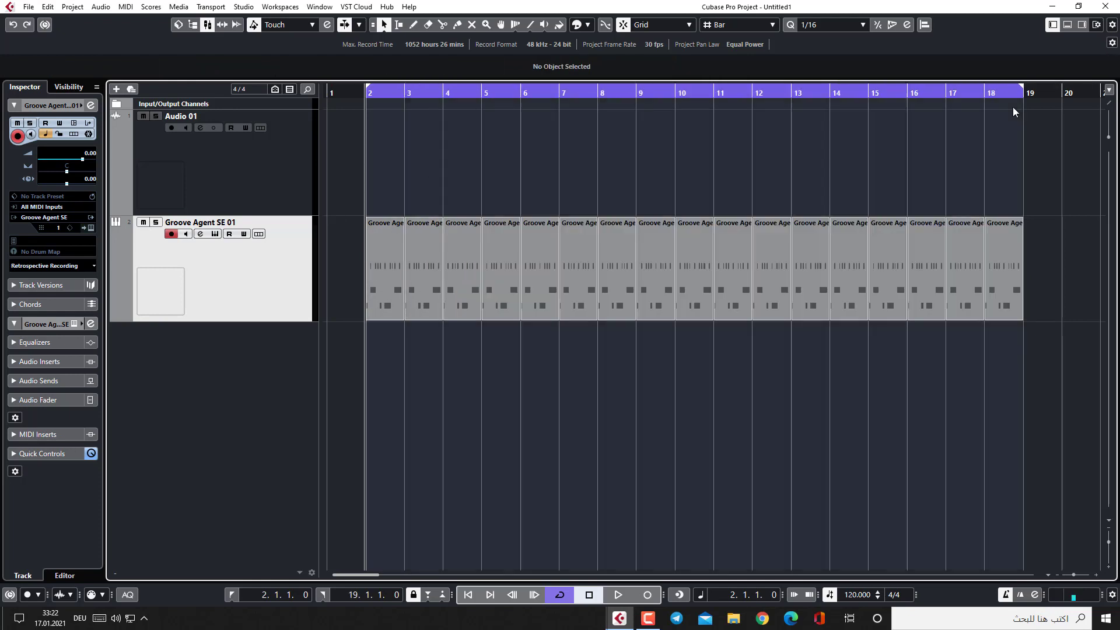
click(782, 88)
key(space)
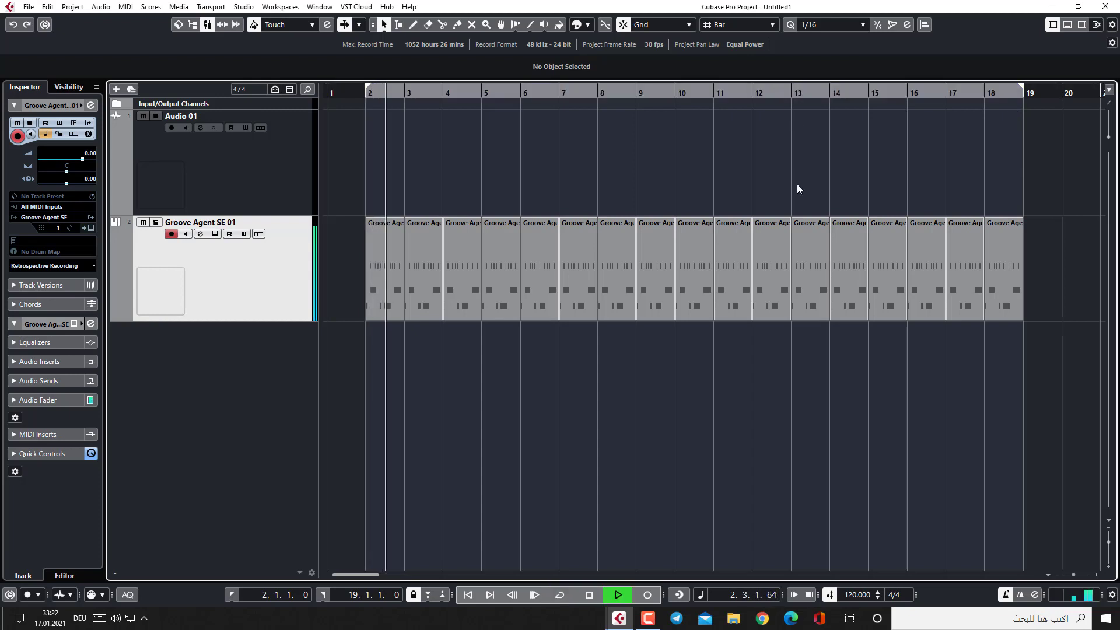
key(space)
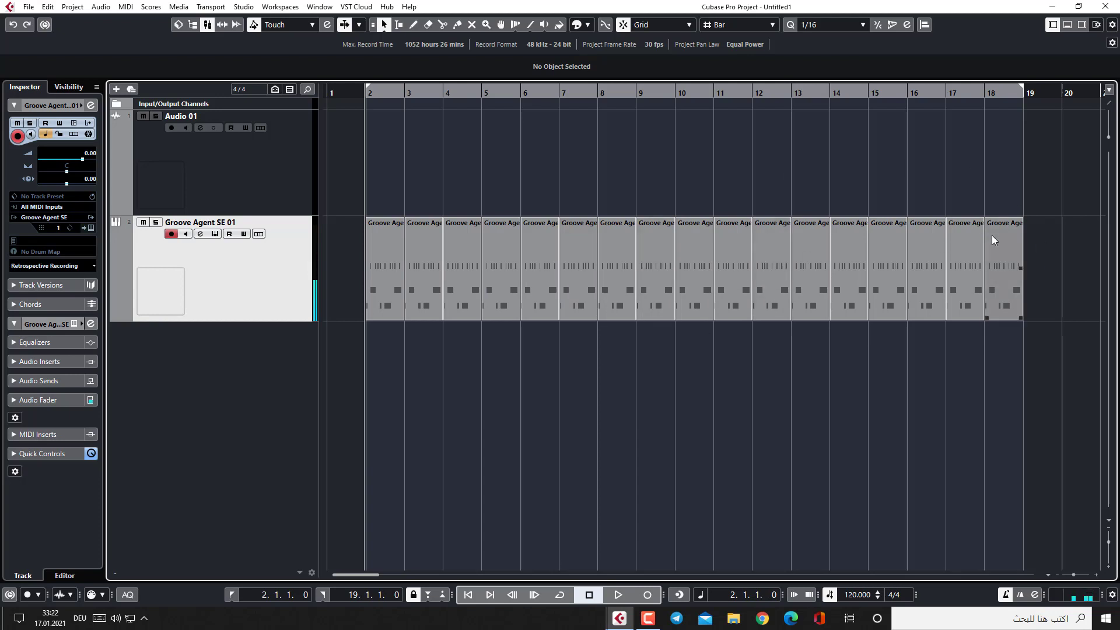
Glue all the repeated drum parts from bar 2 to bar 19 into one continuous part and play it back
drag(1060, 261, 365, 272)
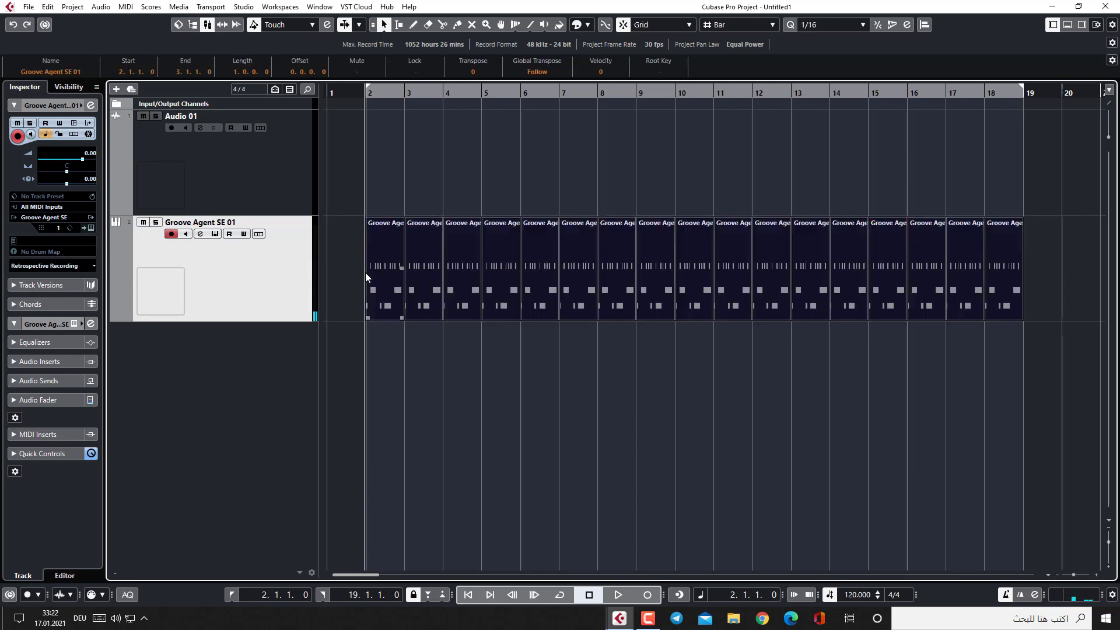
click(458, 29)
click(471, 246)
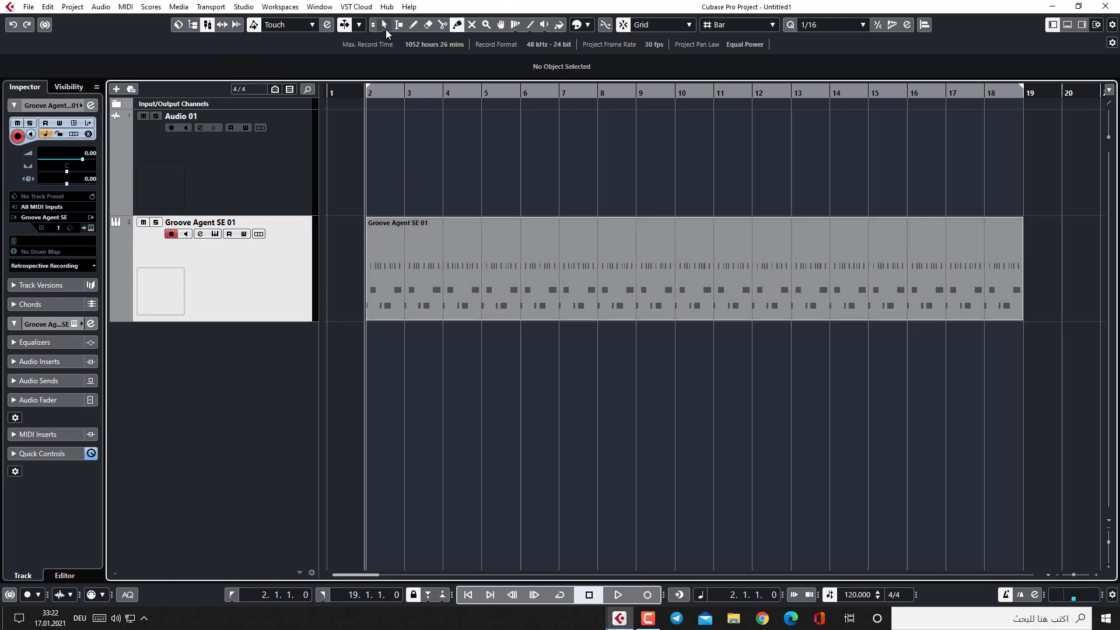
key(1)
key(space)
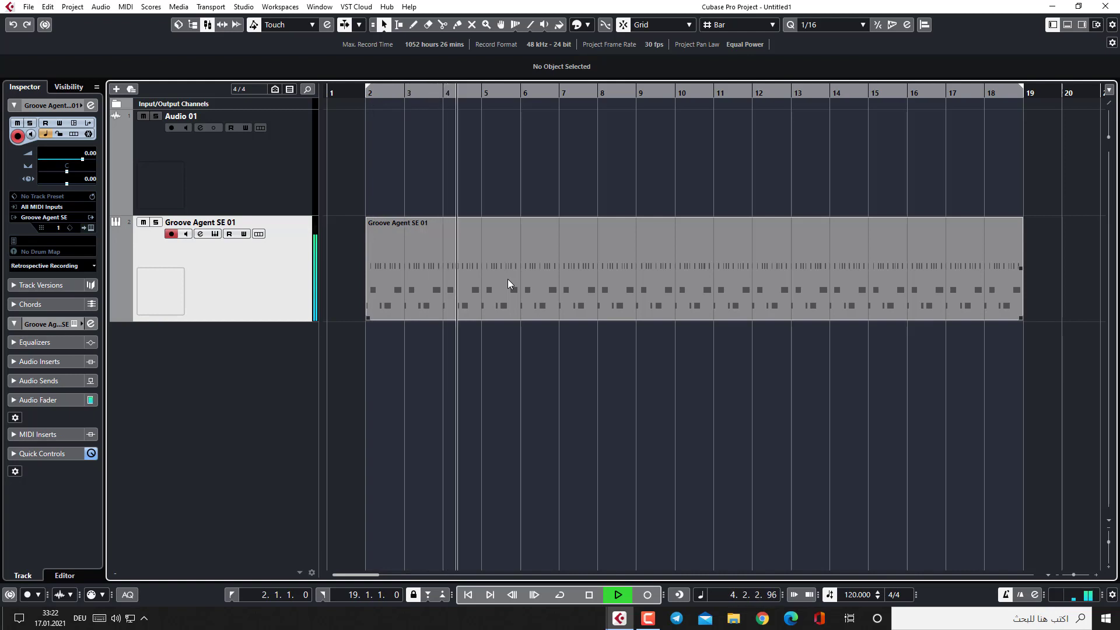
key(space)
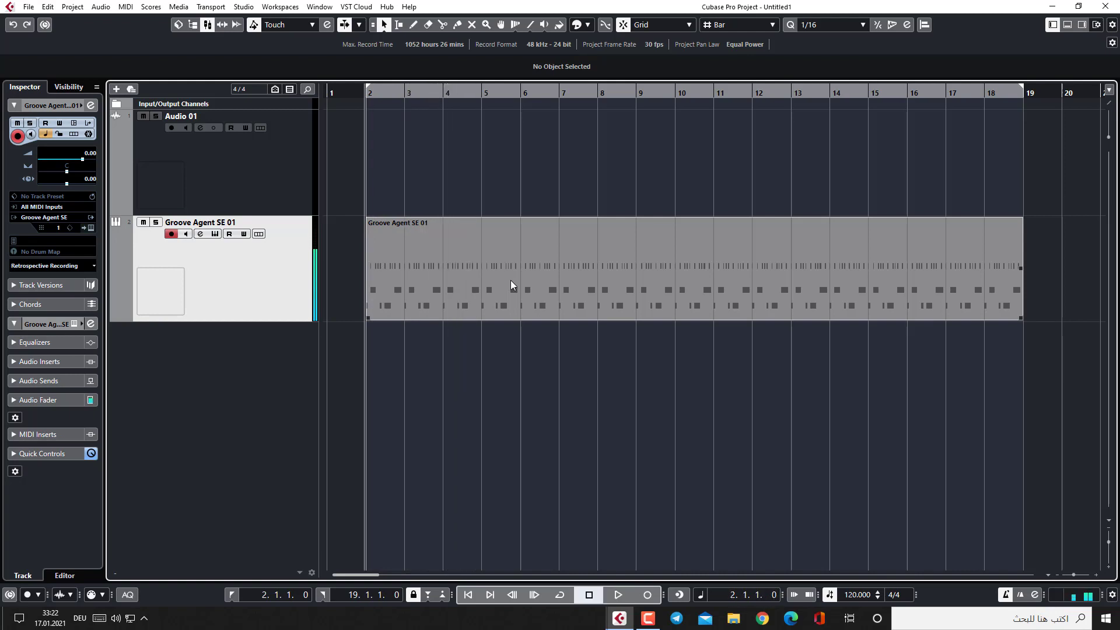
Open the glued drum part in a separate Key Editor window and delete all of its C#1 notes up to bar 19
double_click(614, 291)
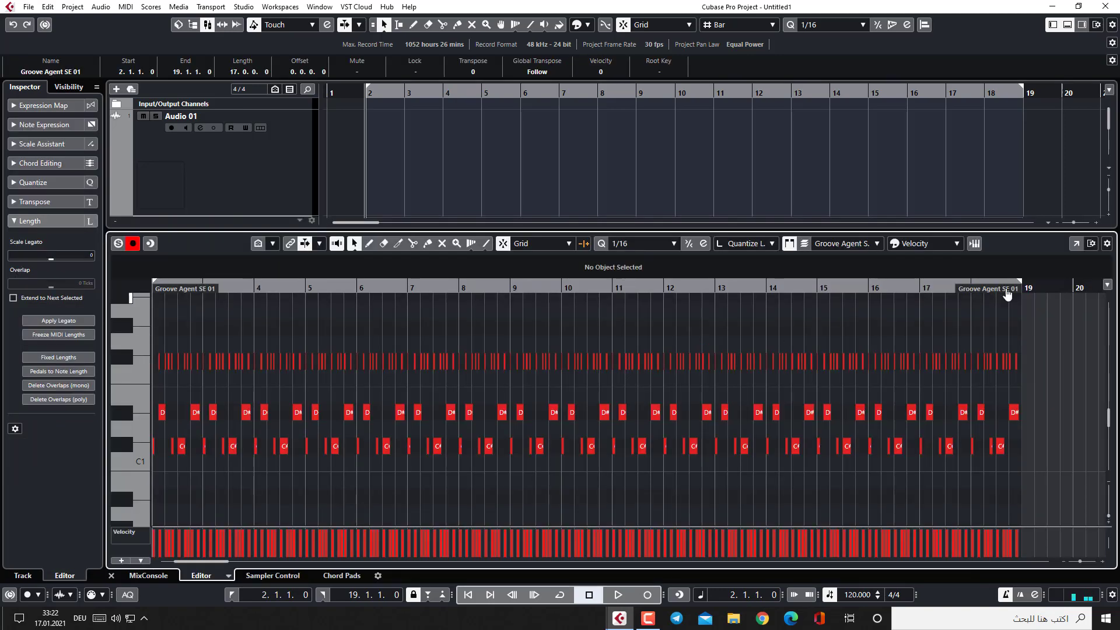
click(1075, 243)
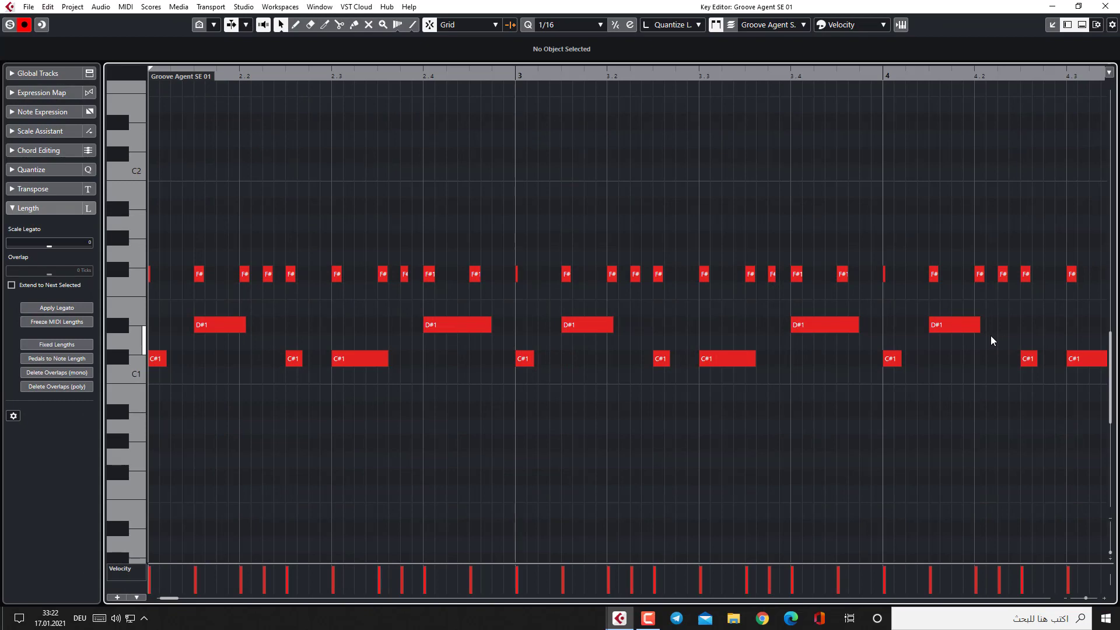
click(1066, 599)
click(1066, 599)
click(1066, 599)
click(1065, 598)
click(1066, 598)
click(1066, 599)
click(1066, 599)
click(1066, 599)
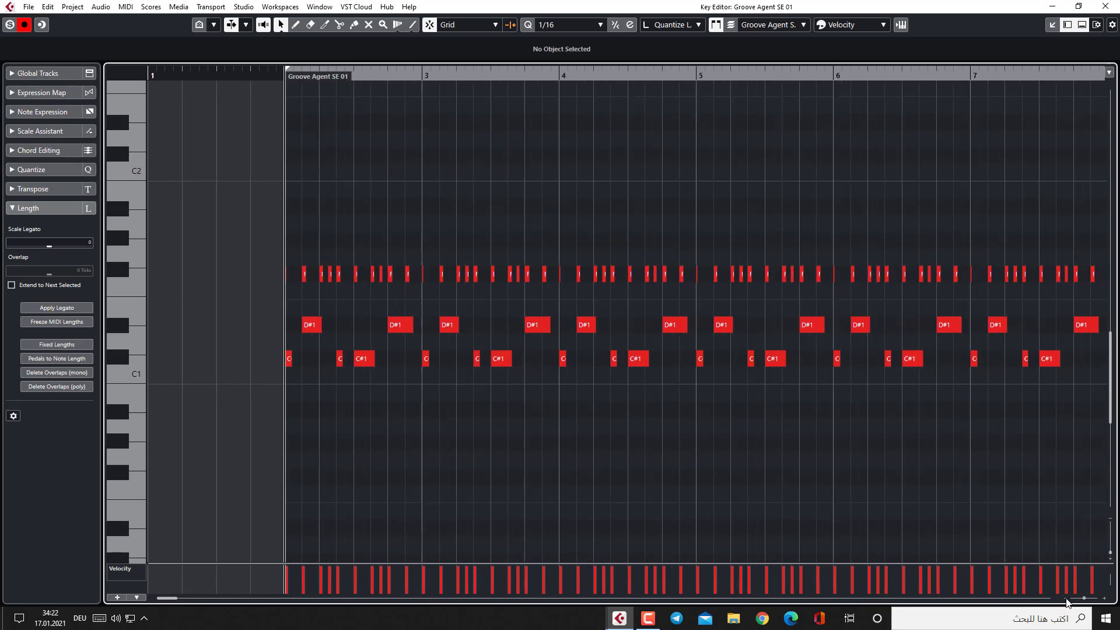
click(1065, 599)
click(1066, 599)
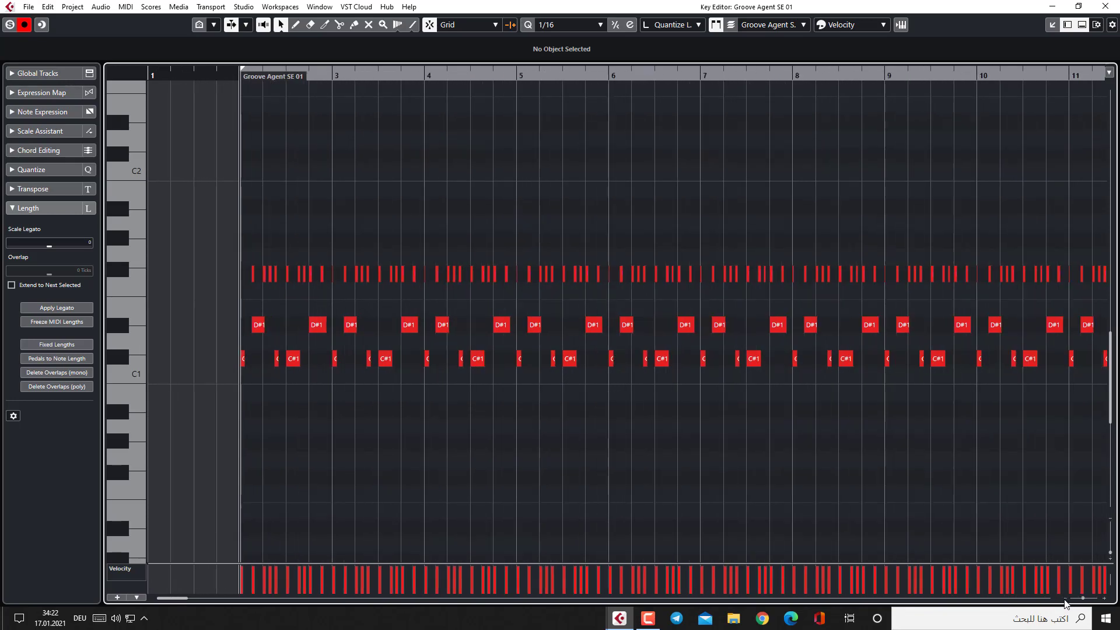
click(1066, 599)
click(1066, 599)
click(1066, 599)
click(1066, 599)
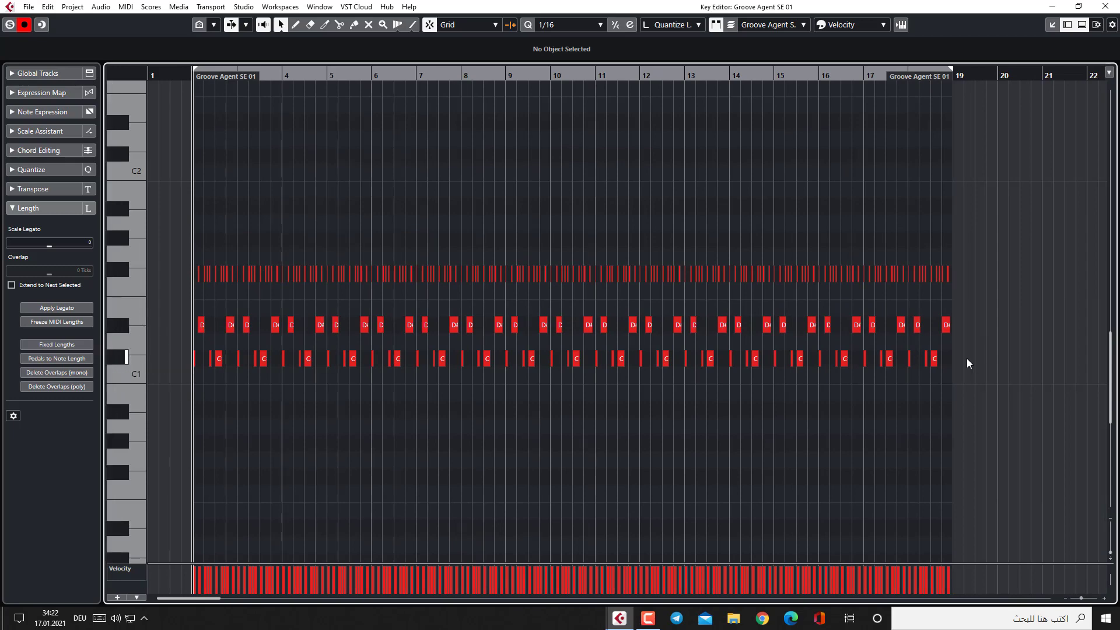
drag(967, 358, 183, 367)
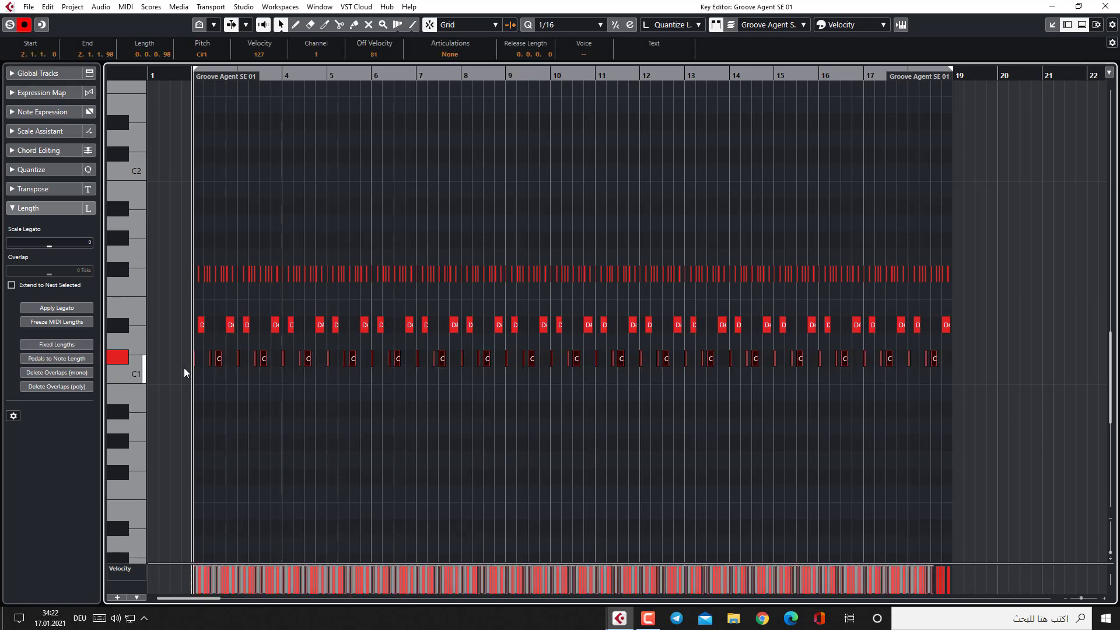
key(Delete)
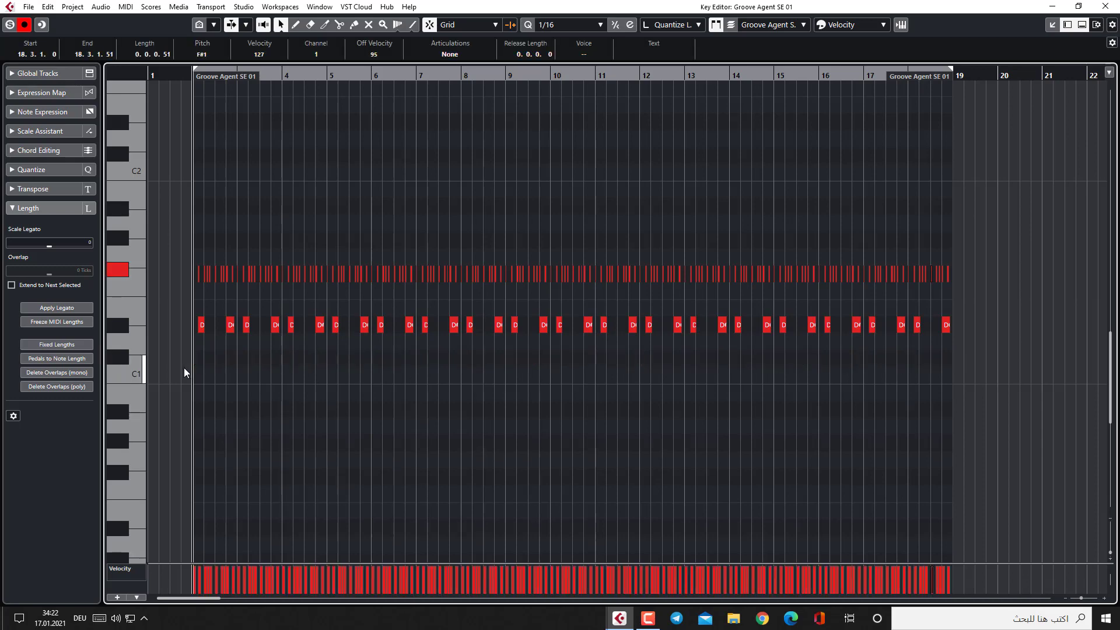
Close the Key Editor and play back the drum part without its C#1 notes
click(1052, 25)
click(113, 575)
key(space)
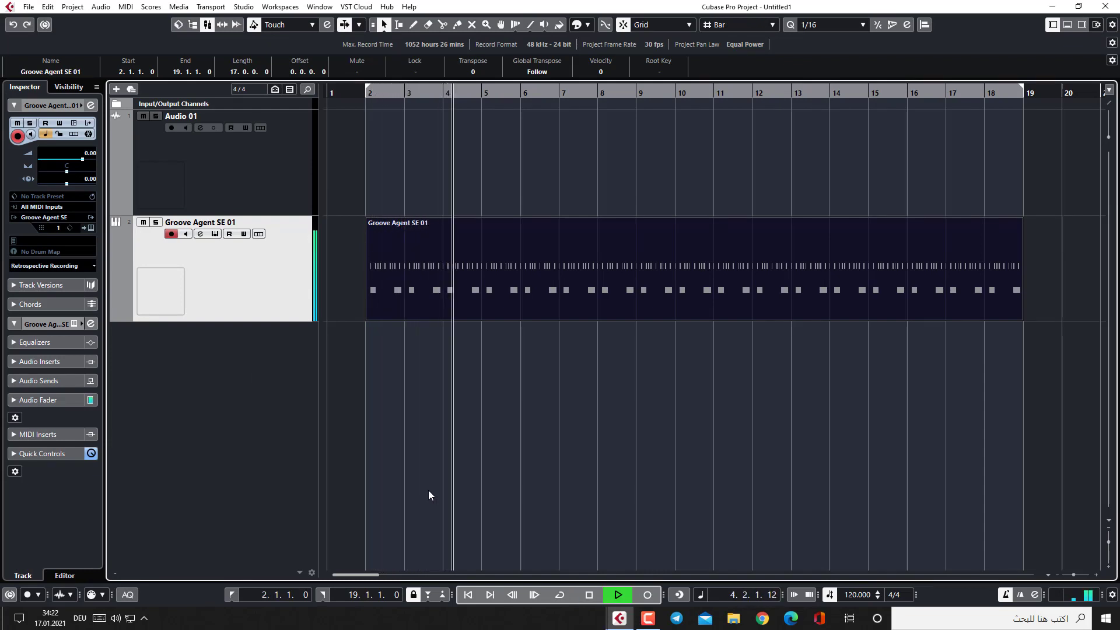
key(space)
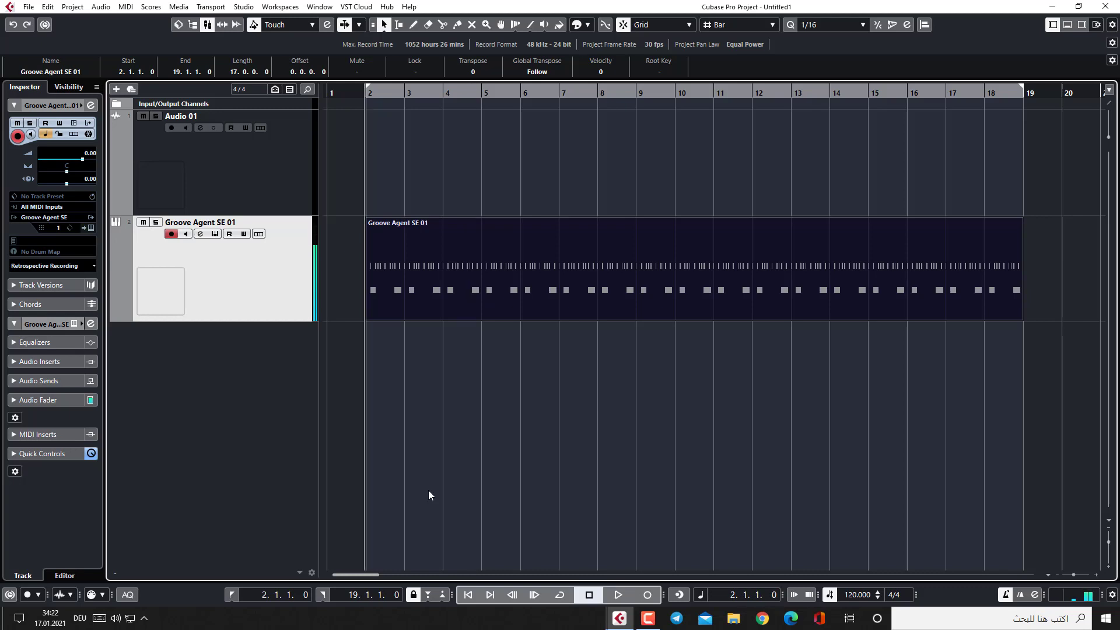
Undo the deletion of the C#1 notes and play back the complete drum part
key(space)
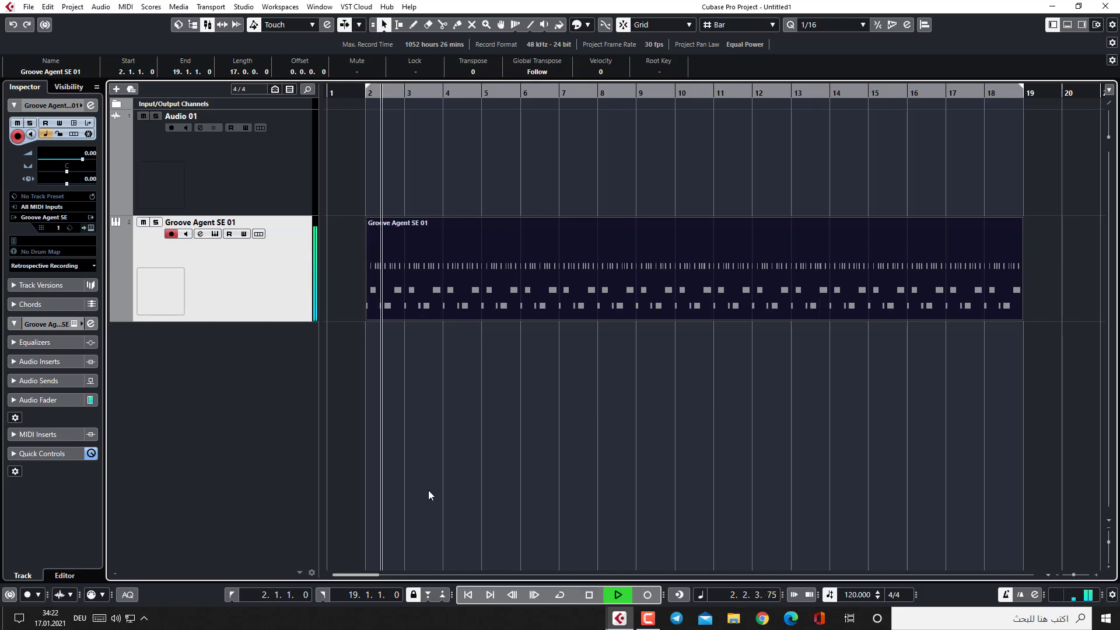
key(space)
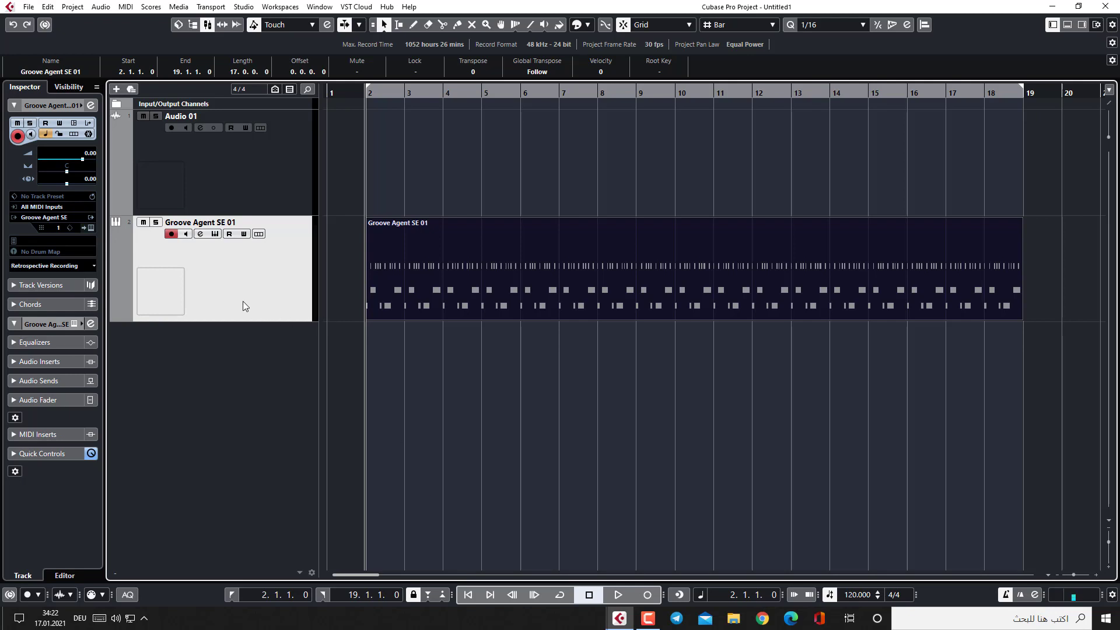
Remove the Groove Agent SE 01 track from the project
right_click(256, 286)
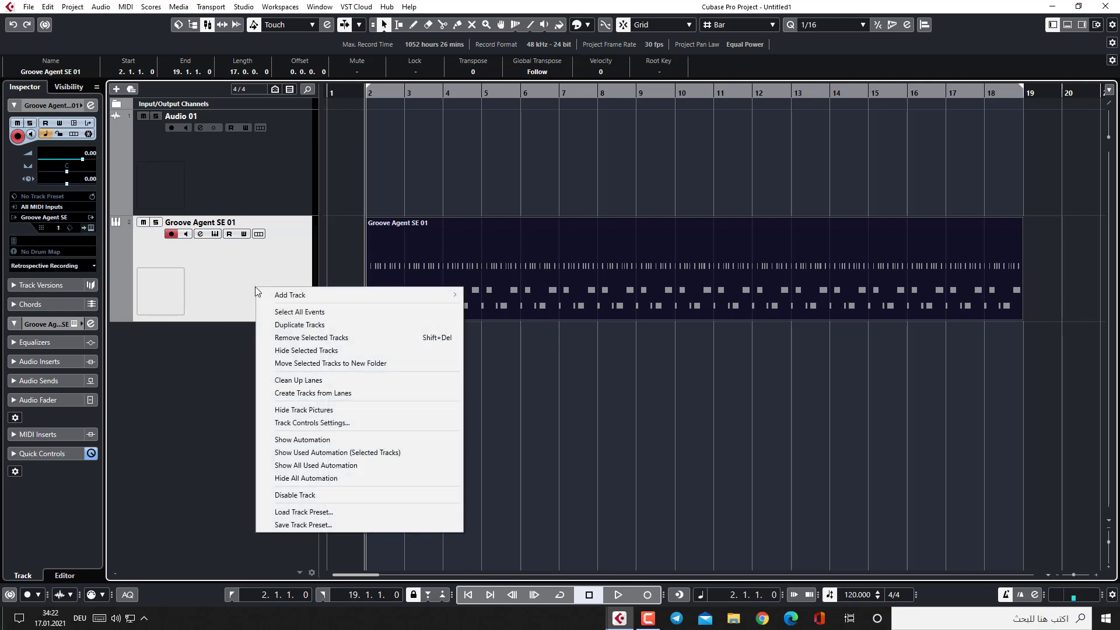
click(309, 342)
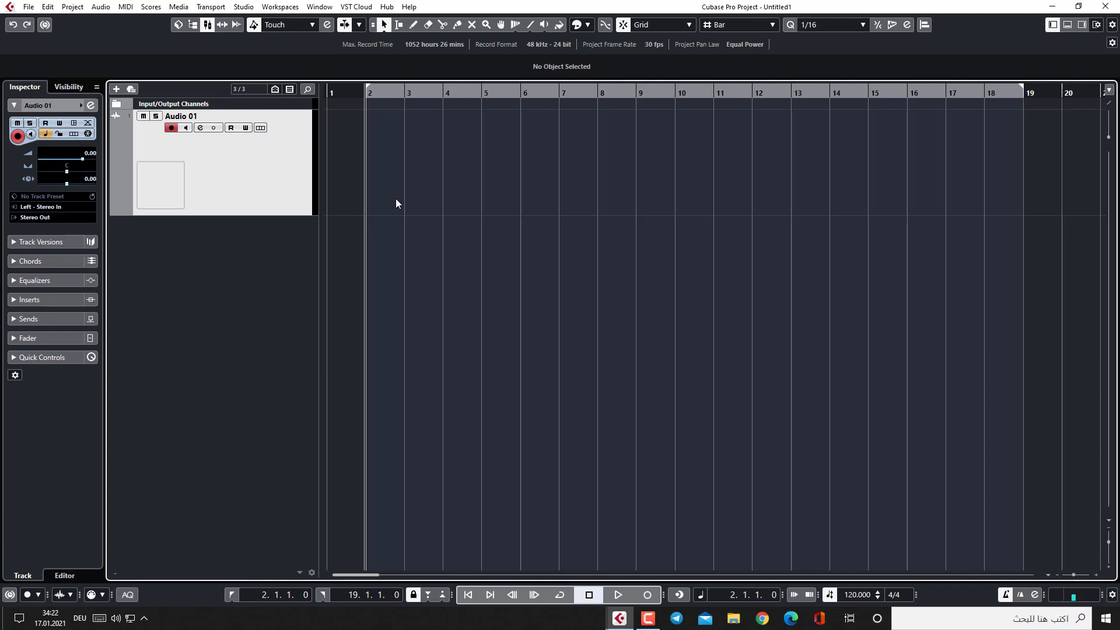
Record a new audio take about eight bars long on the Audio 01 track, starting at bar 2, and deselect it
key(KP_Multiply)
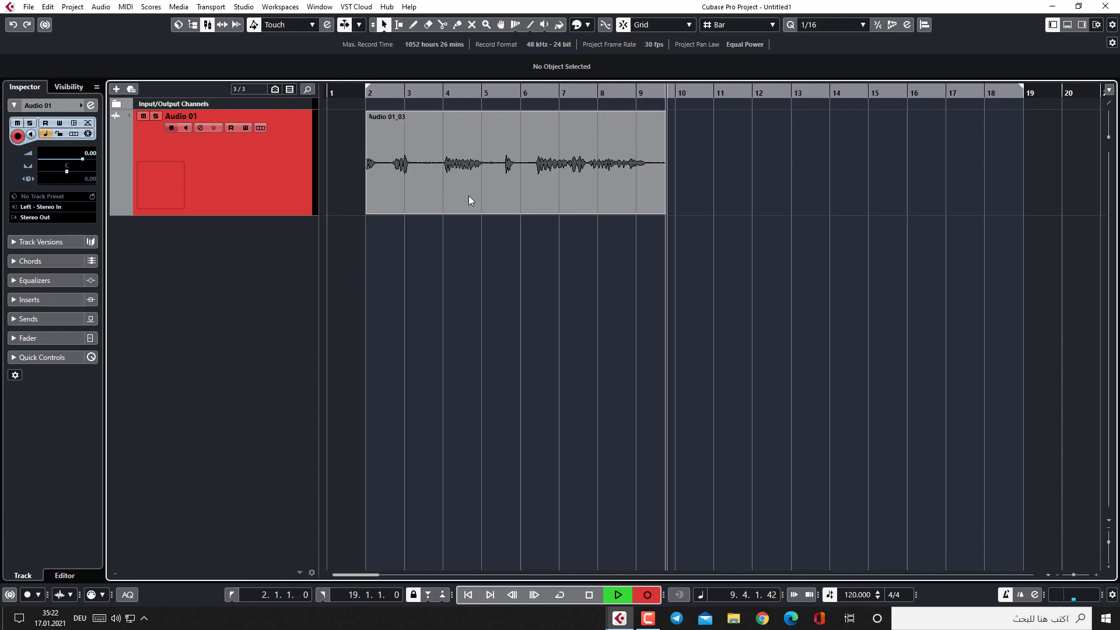
key(space)
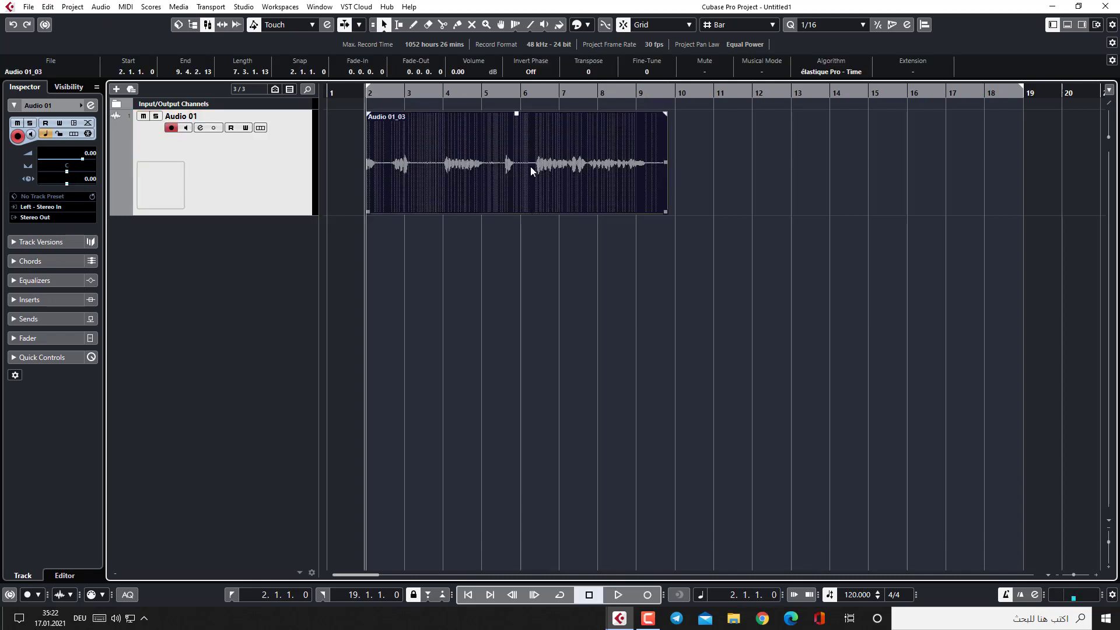
click(483, 286)
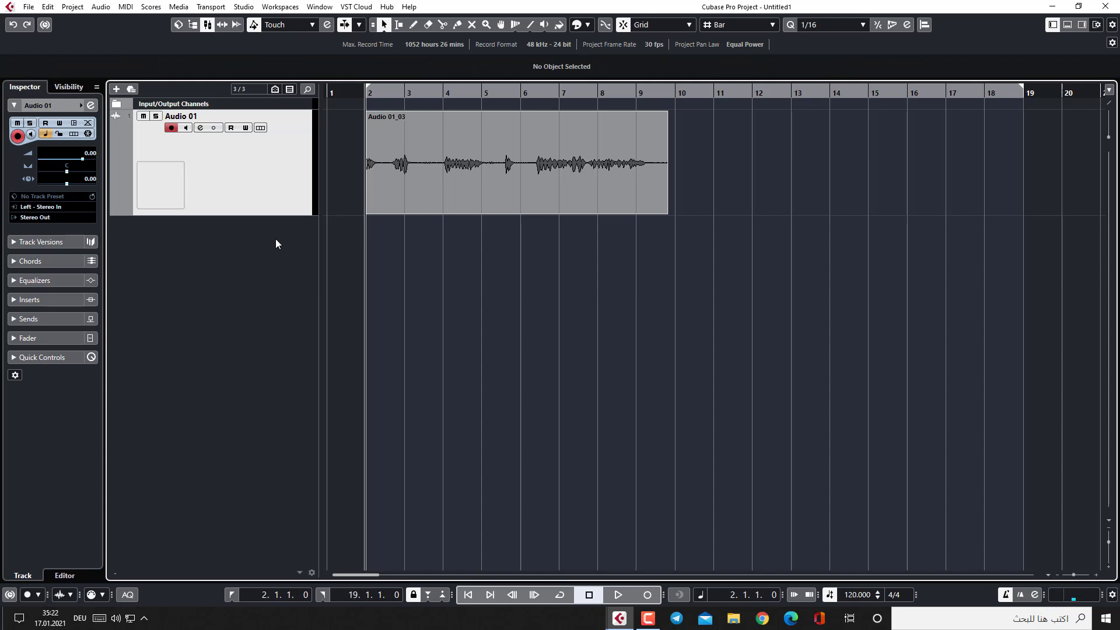
Open the new audio recording in a separate Sample Editor window and examine its waveform closely between bars 2 and 3
double_click(537, 145)
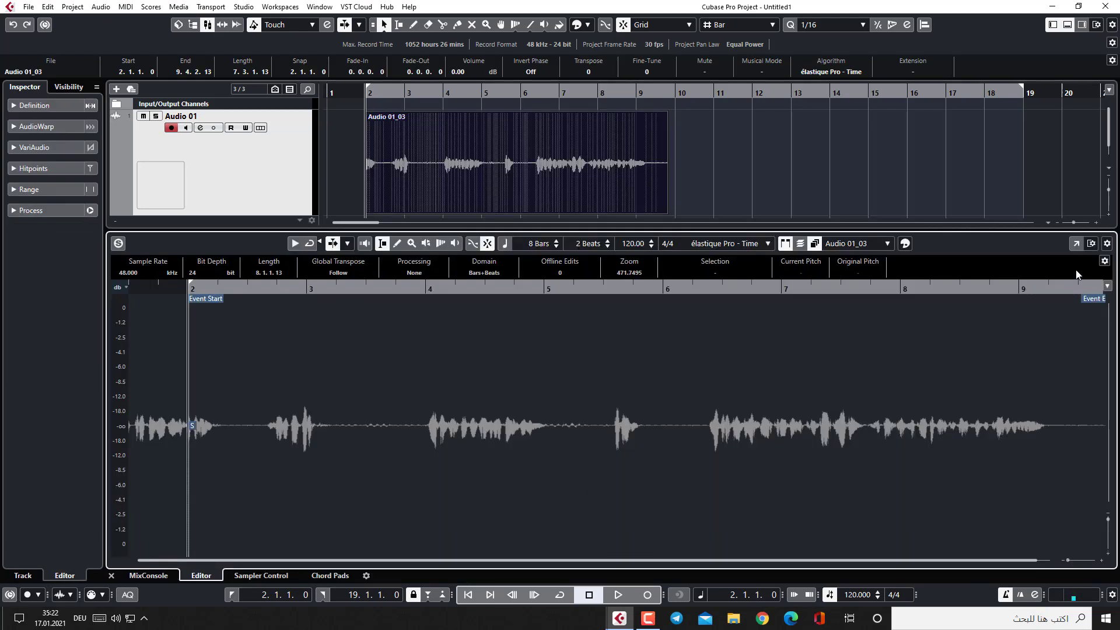
click(1076, 244)
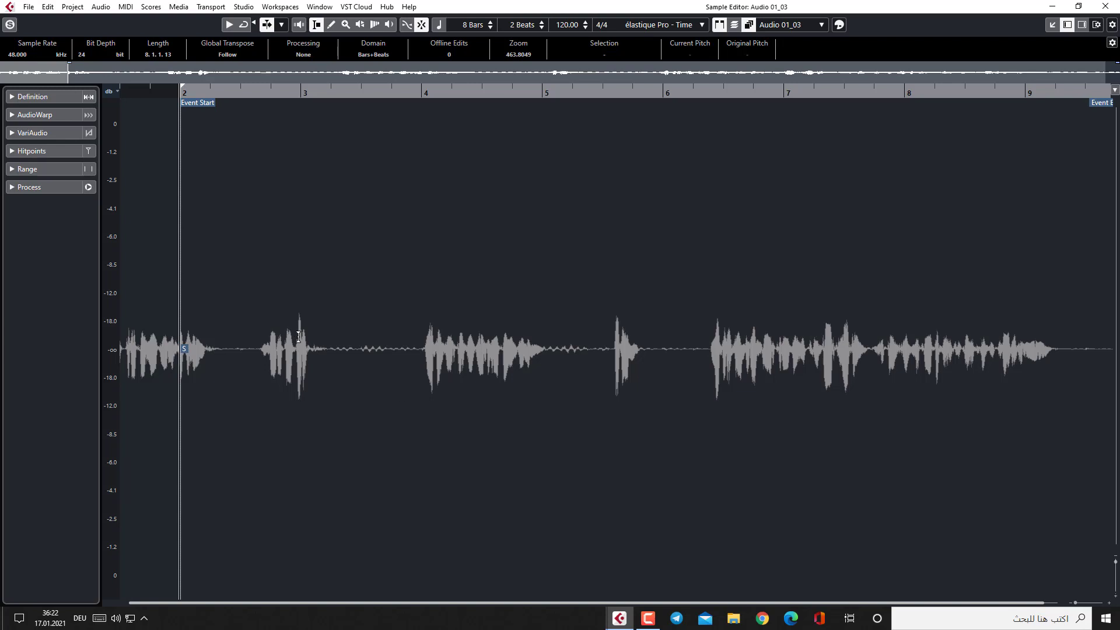
click(1109, 603)
click(1109, 603)
click(1110, 603)
click(1109, 604)
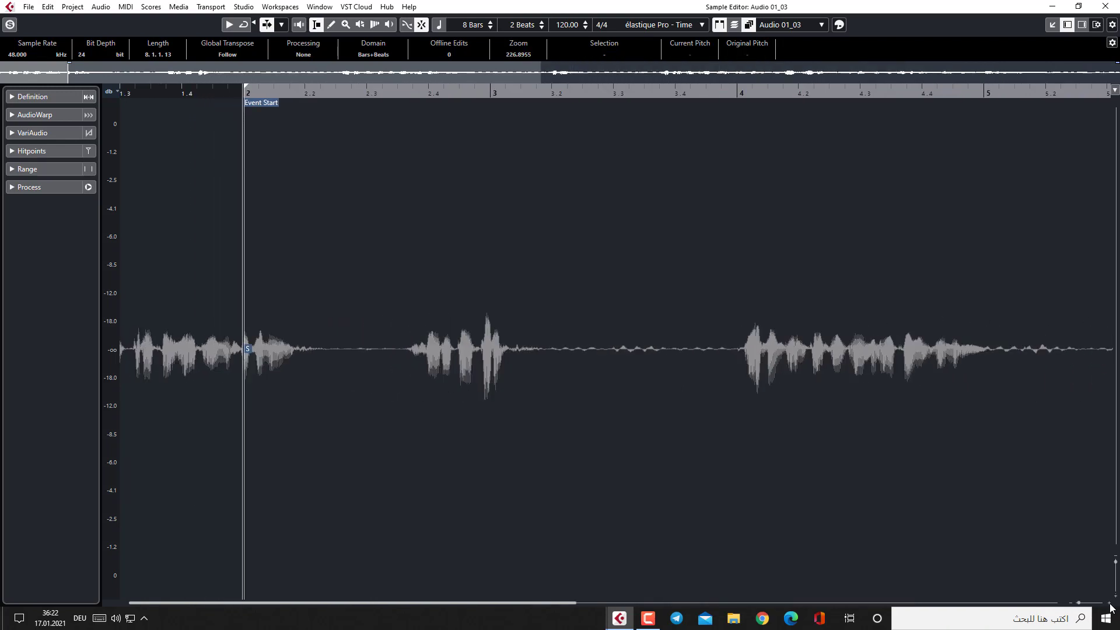
click(1109, 603)
click(1109, 603)
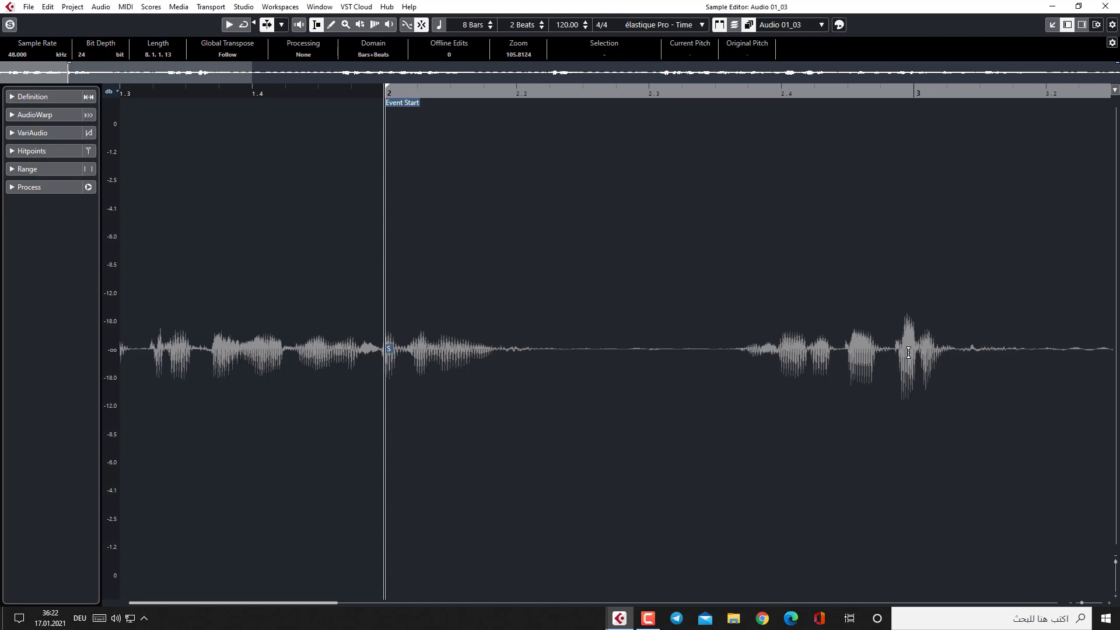
click(690, 432)
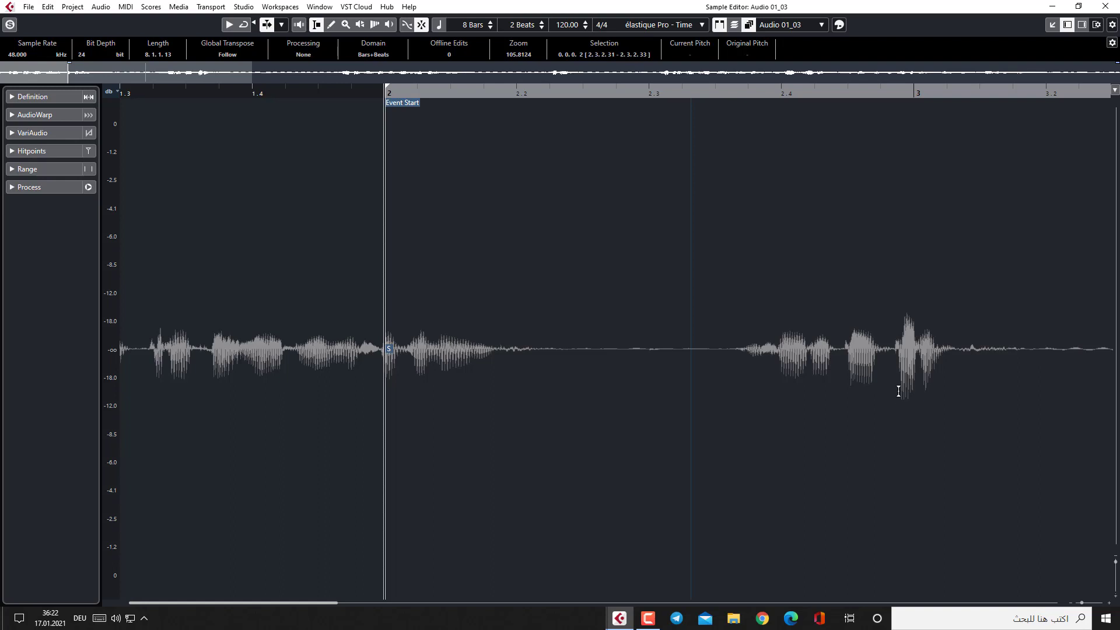
Auto-adjust the clip's grid definition and manually set the grid start on the loud peak just before bar 3
drag(914, 352, 900, 356)
click(75, 100)
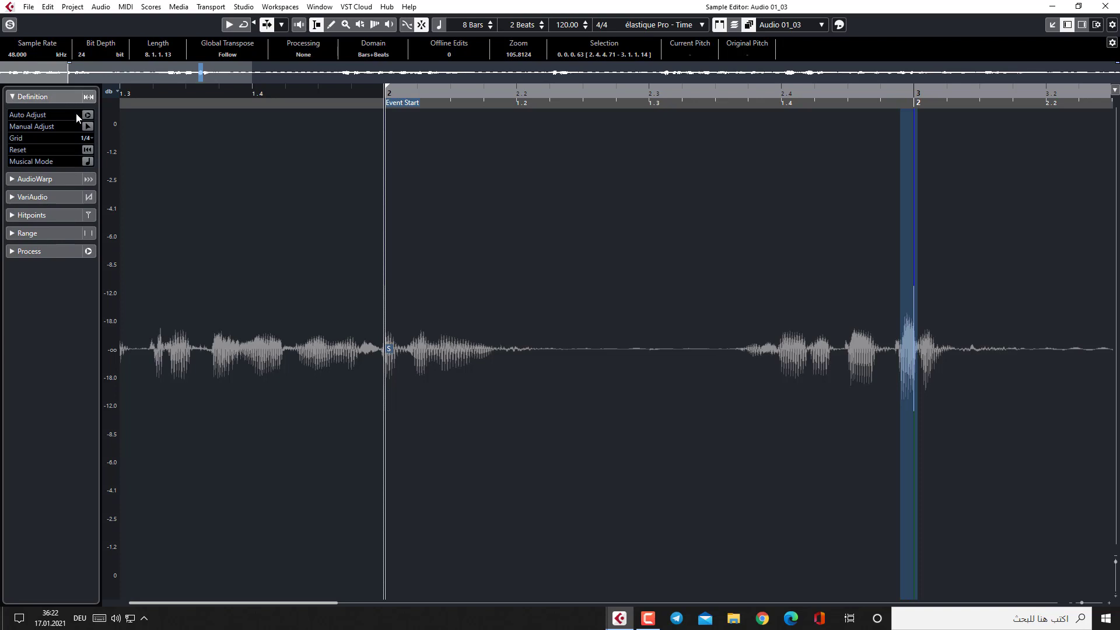
click(87, 116)
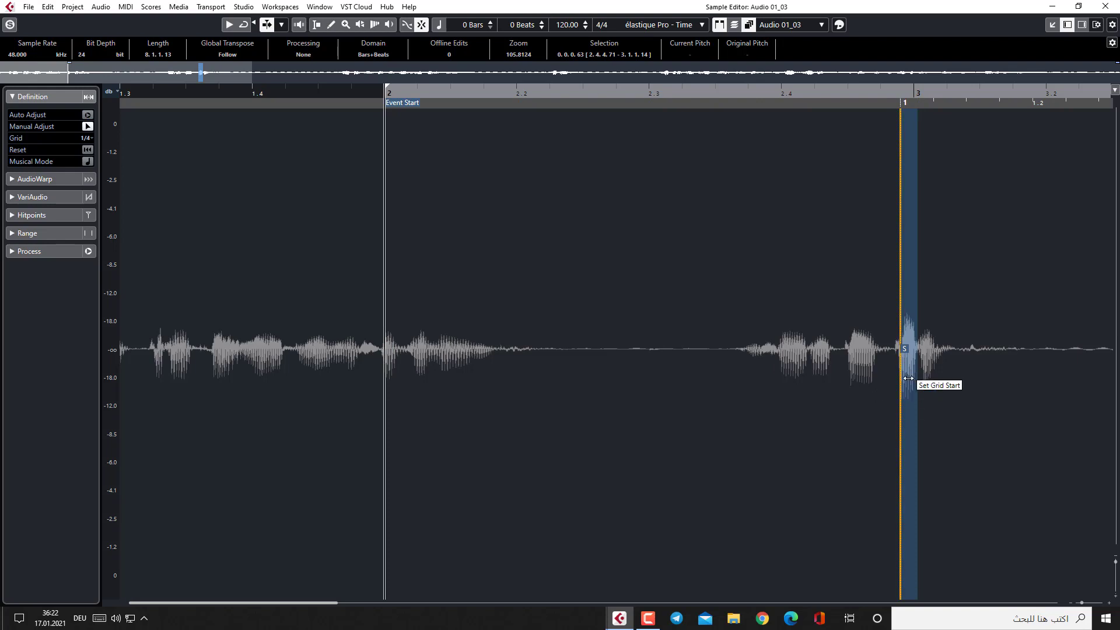
click(88, 126)
click(904, 401)
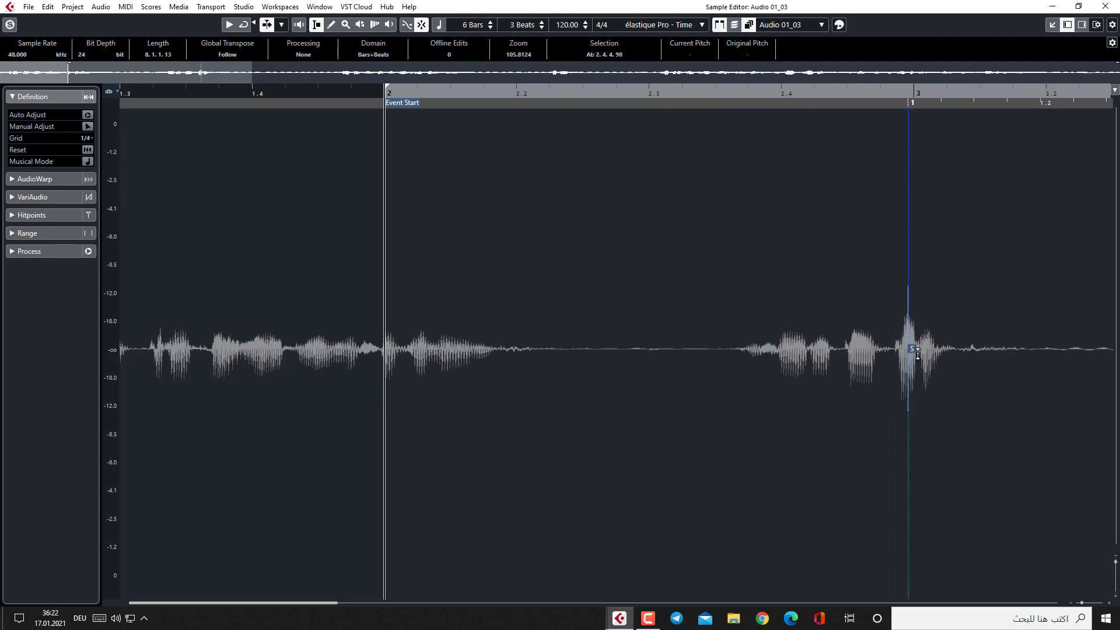
Select the loud peak just before bar 3 and open an Envelope process for it in Direct Offline Processing
drag(888, 105, 892, 163)
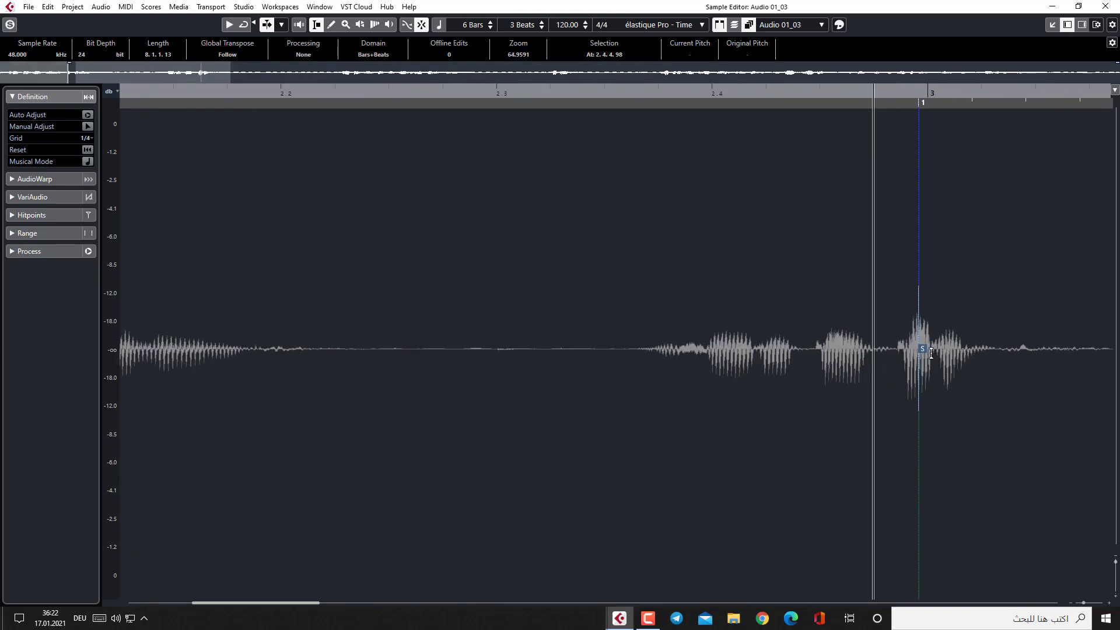
drag(931, 348, 905, 354)
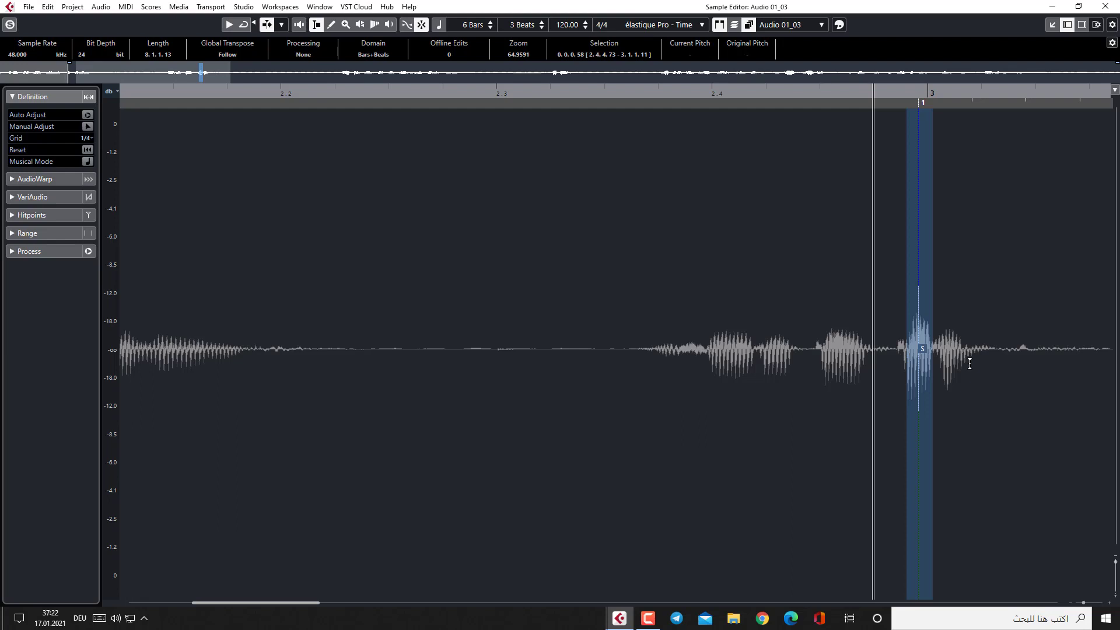
key(F7)
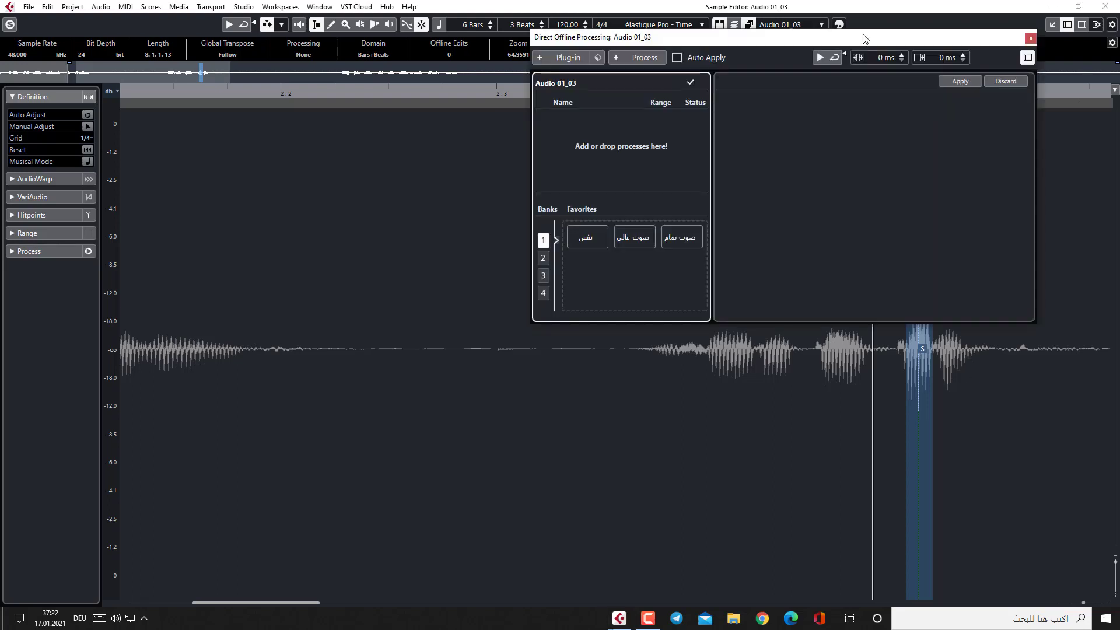
drag(892, 38, 482, 174)
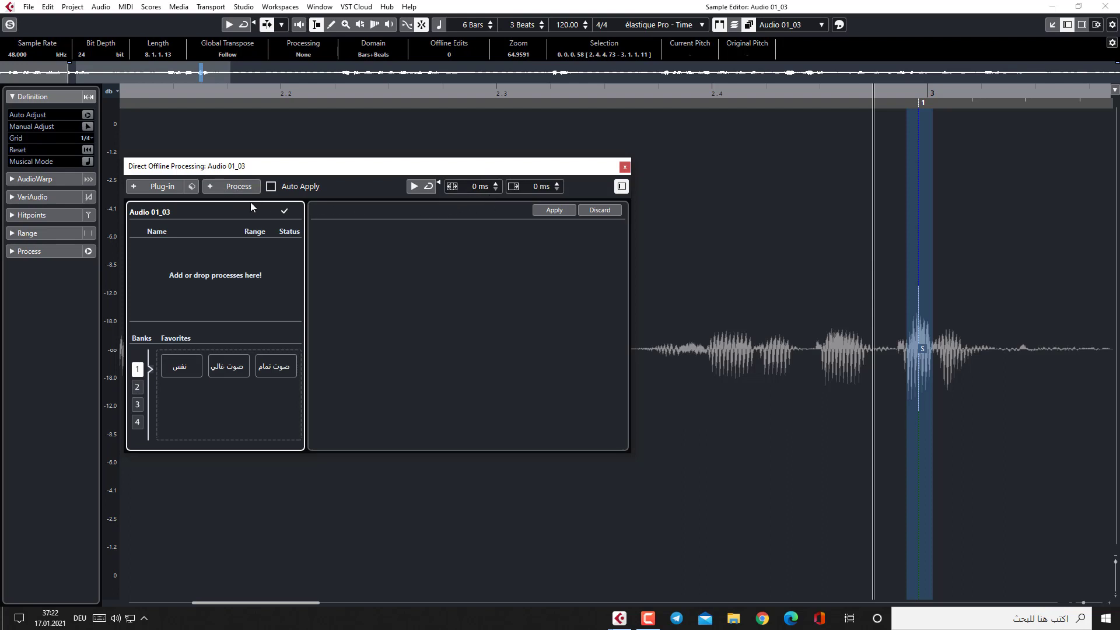
click(229, 189)
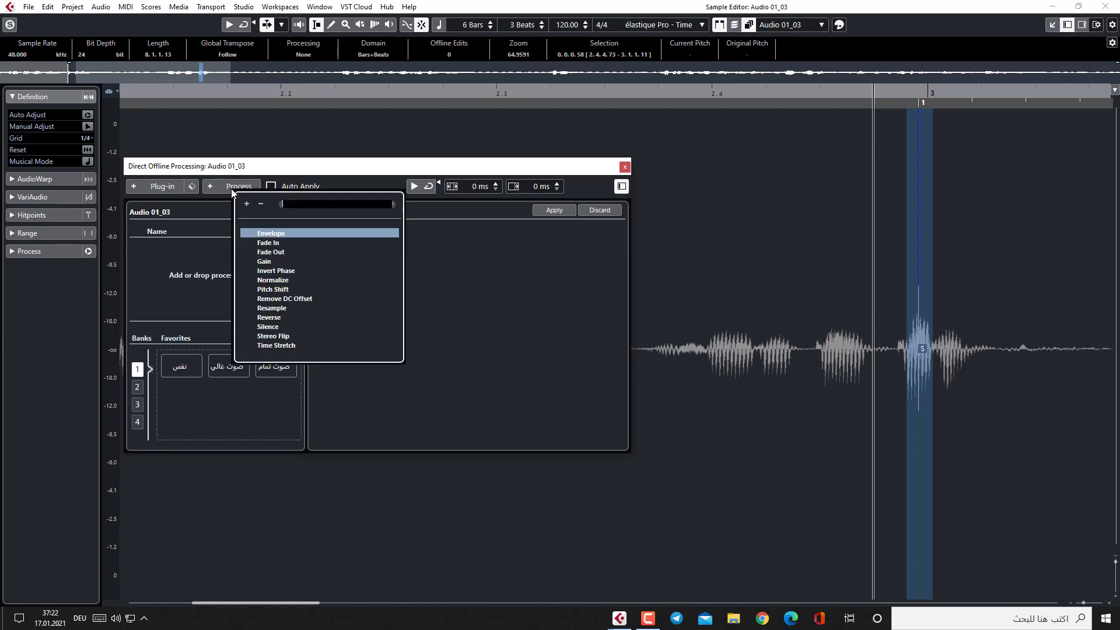
click(293, 232)
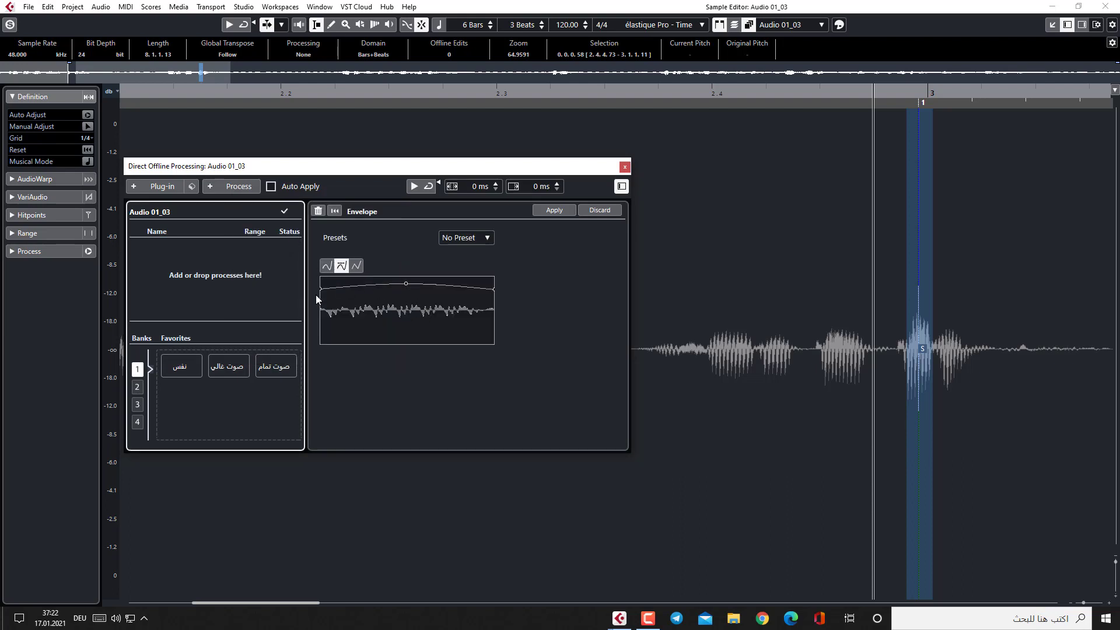
Lower the envelope curve's middle and both ends, apply it, reapply it with the middle raised slightly, and close the processing window
mouse_move(405, 285)
mouse_down()
mouse_move(406, 320)
mouse_move(407, 290)
mouse_move(405, 299)
mouse_up()
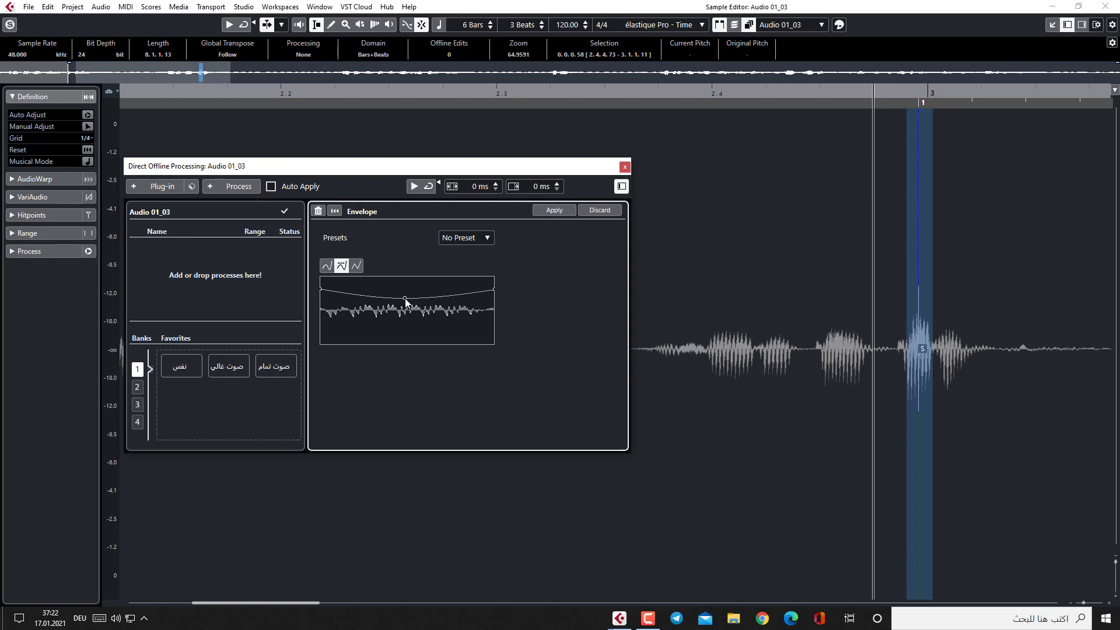
drag(493, 289, 494, 296)
drag(323, 290, 326, 295)
click(553, 212)
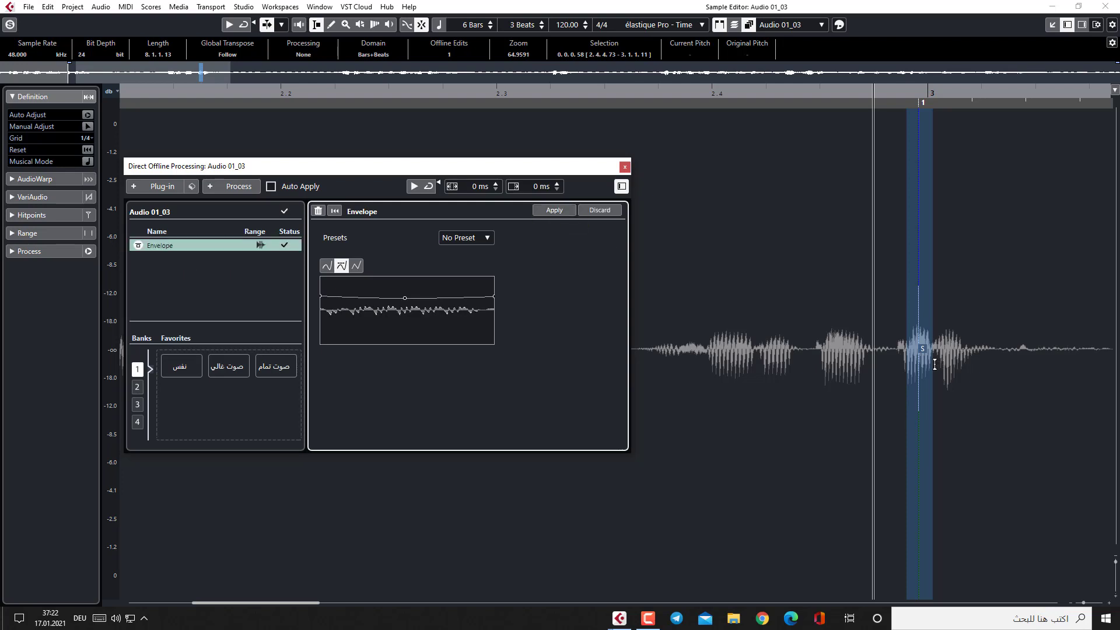
drag(405, 298, 404, 293)
click(547, 209)
click(623, 169)
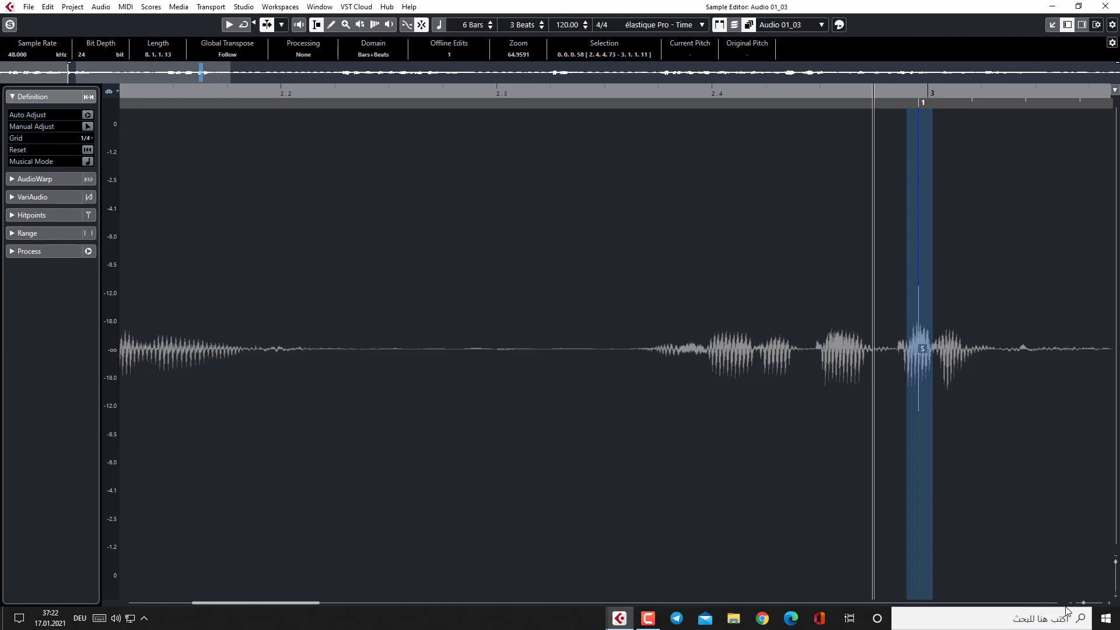
Select the loud peak just after bar 4 and start a new Envelope process for it in Direct Offline Processing
key(h)
click(410, 510)
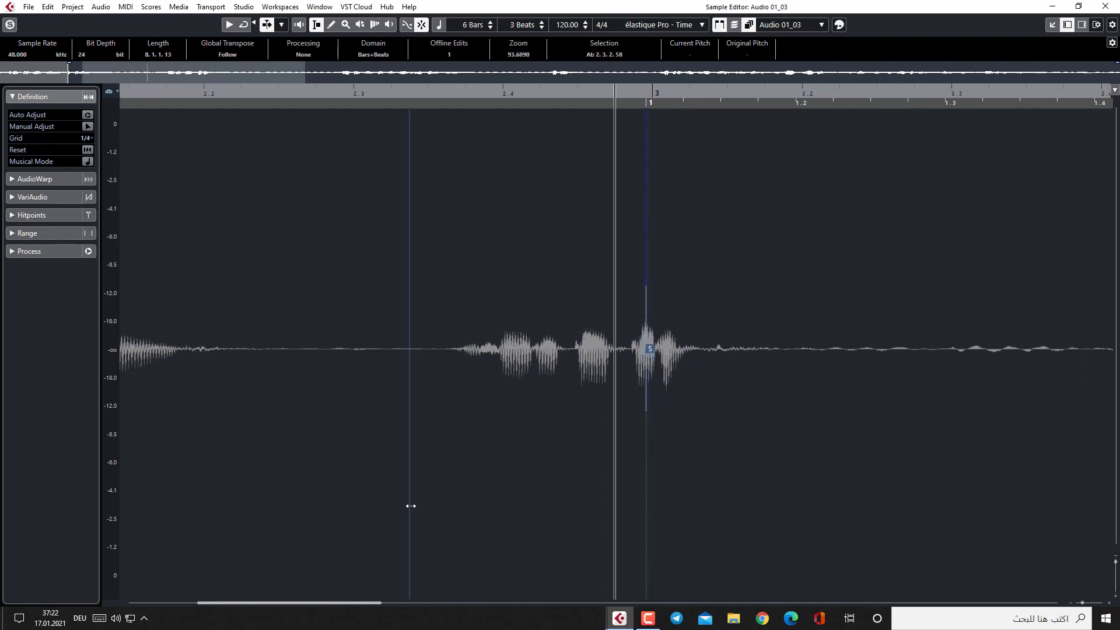
drag(1070, 606, 1067, 606)
click(1061, 604)
click(1061, 604)
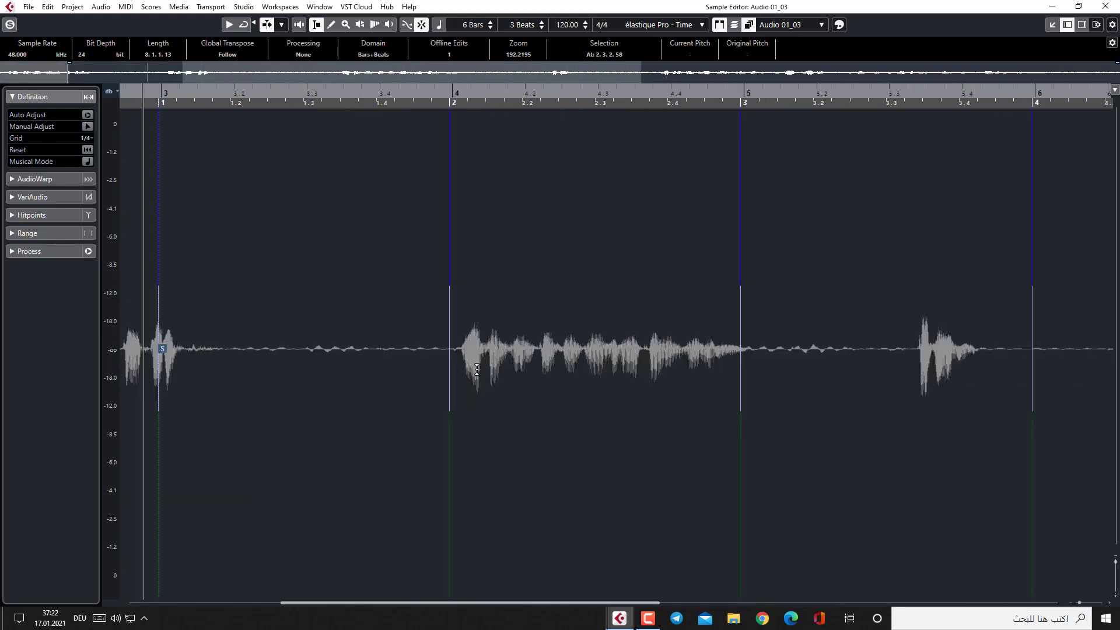
drag(480, 352, 464, 354)
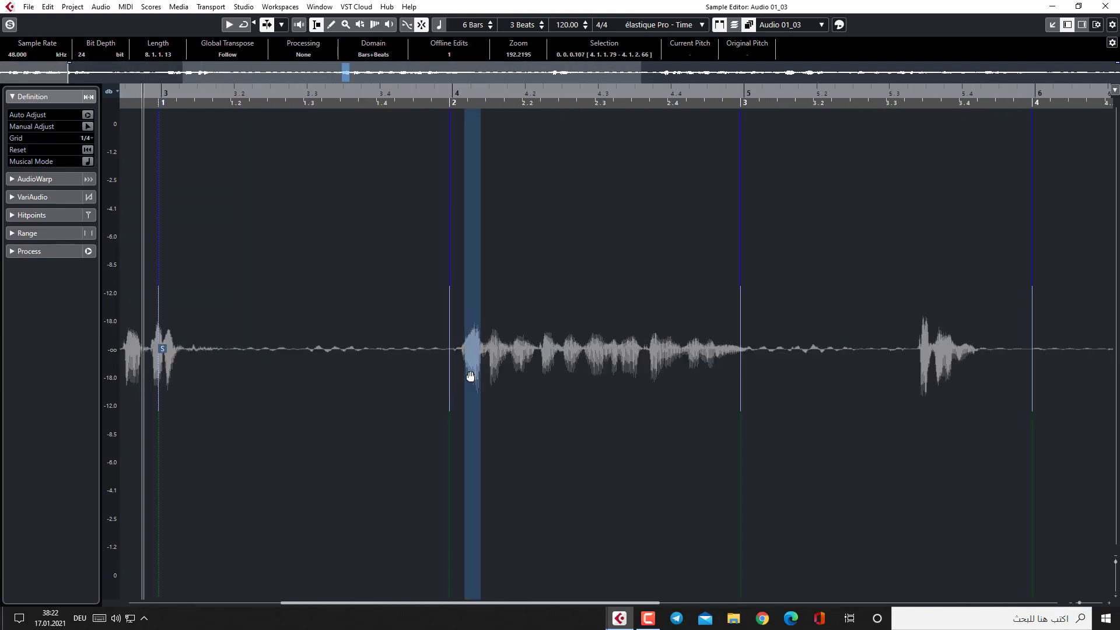
key(F7)
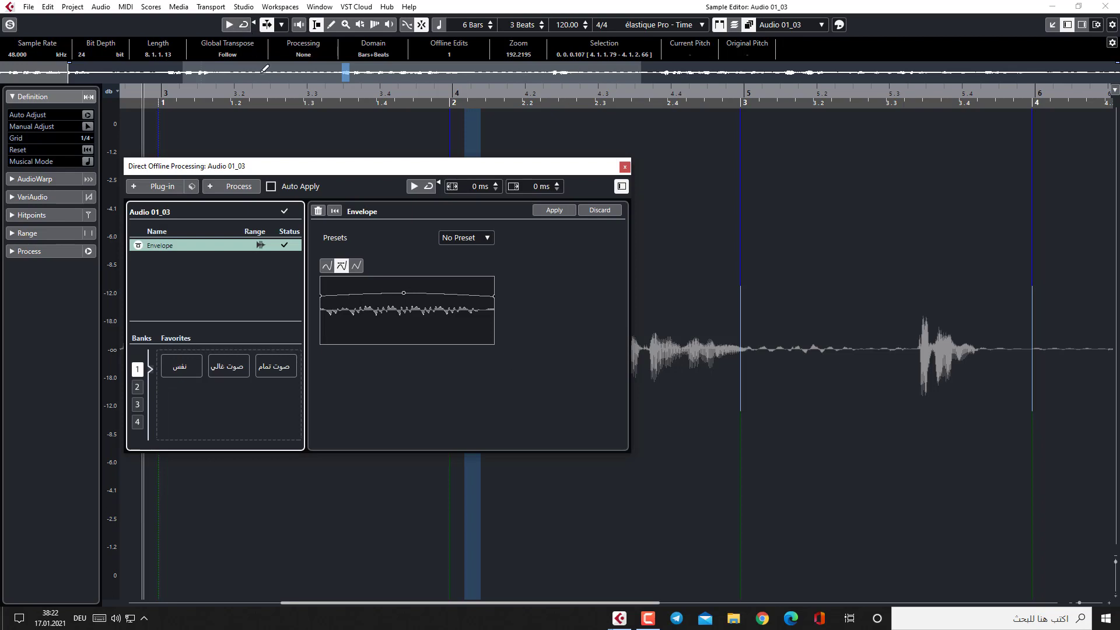
click(236, 188)
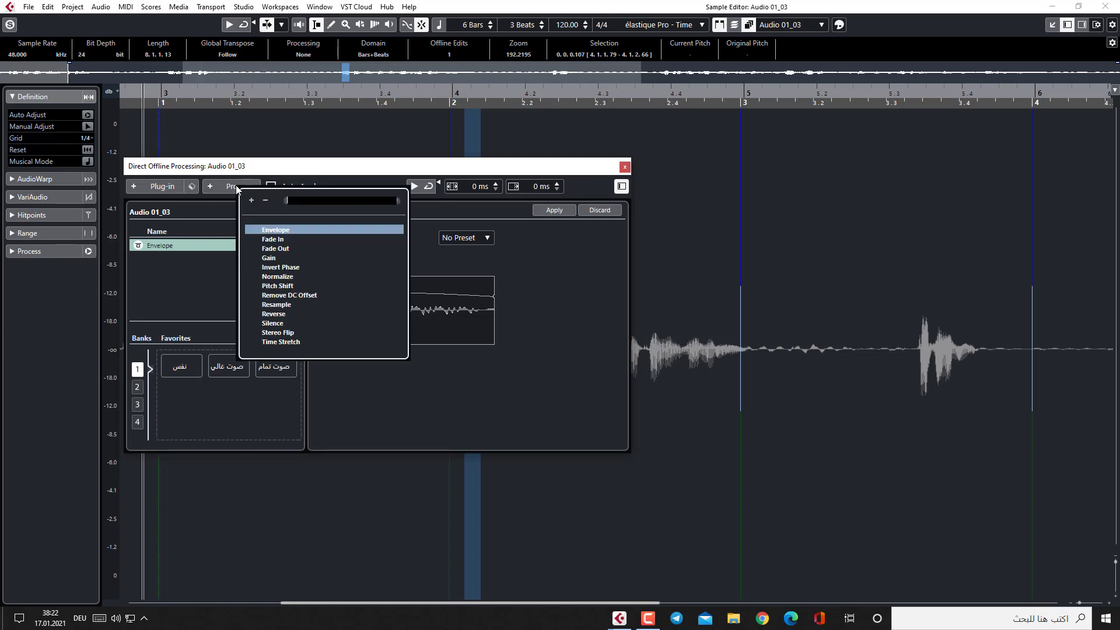
click(285, 228)
Lower the middle and both ends of the new envelope curve, apply it, and close the processing window
drag(404, 293, 404, 298)
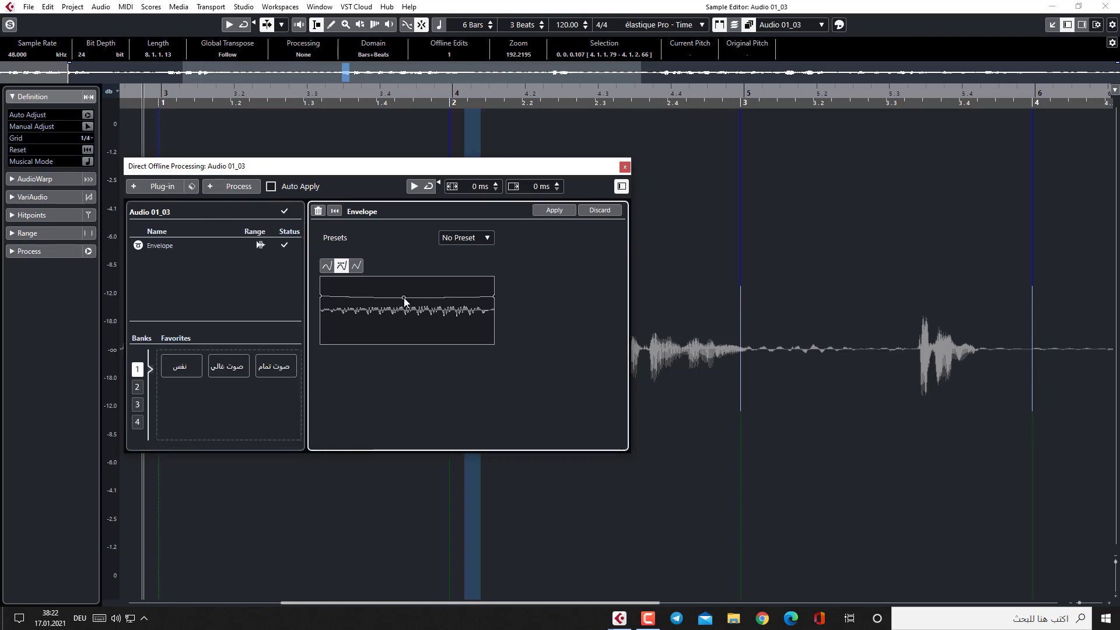
drag(484, 169, 233, 134)
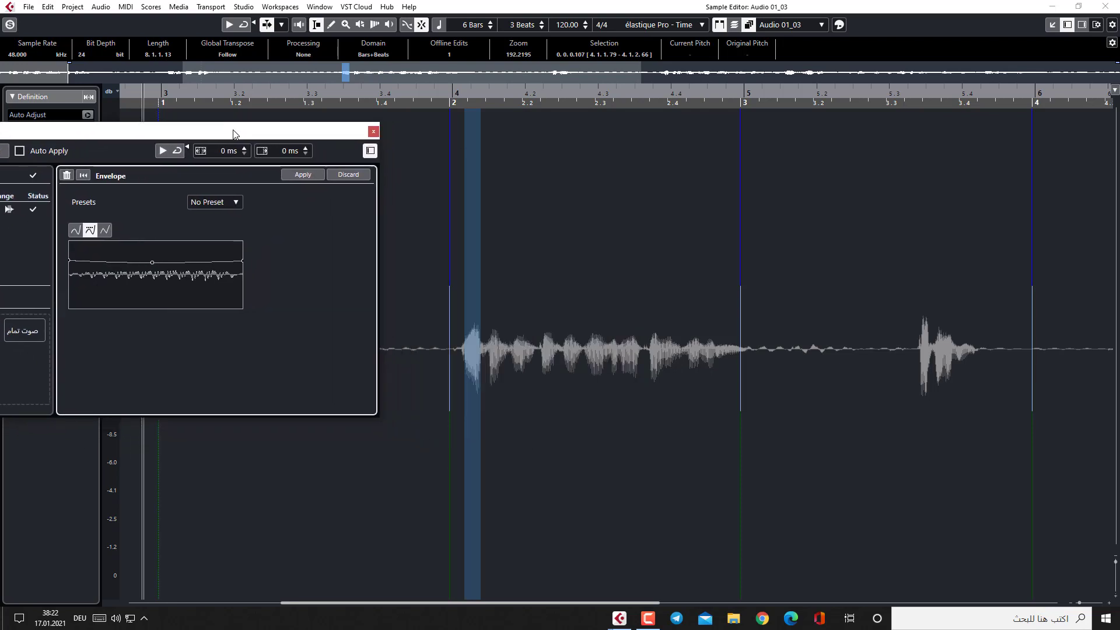
drag(152, 262, 153, 265)
drag(241, 261, 241, 264)
drag(70, 261, 71, 264)
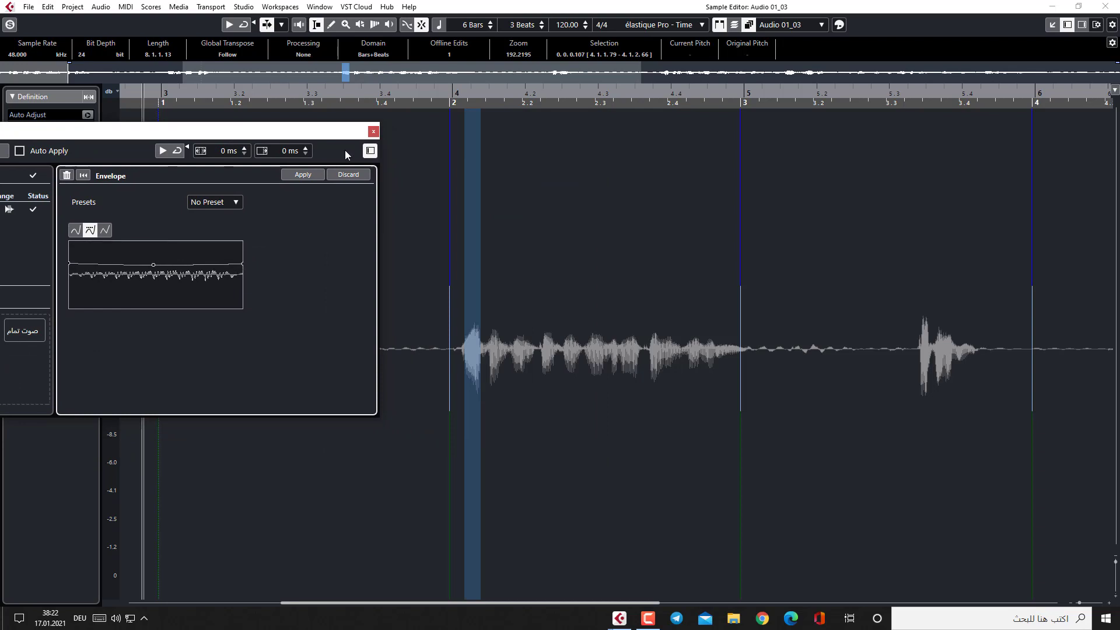
click(304, 174)
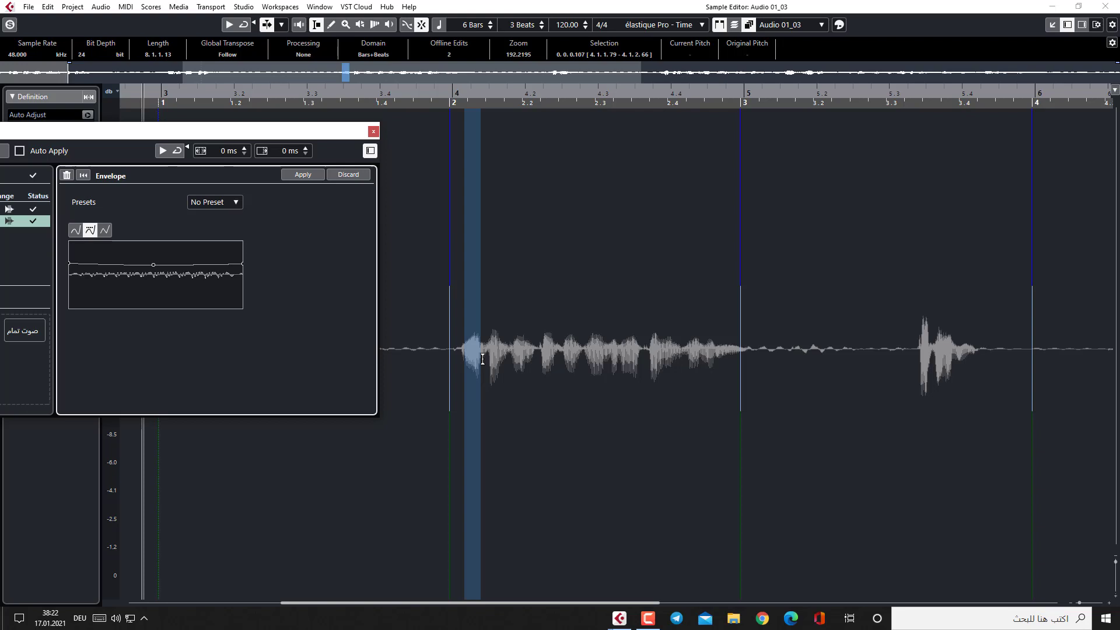
click(374, 131)
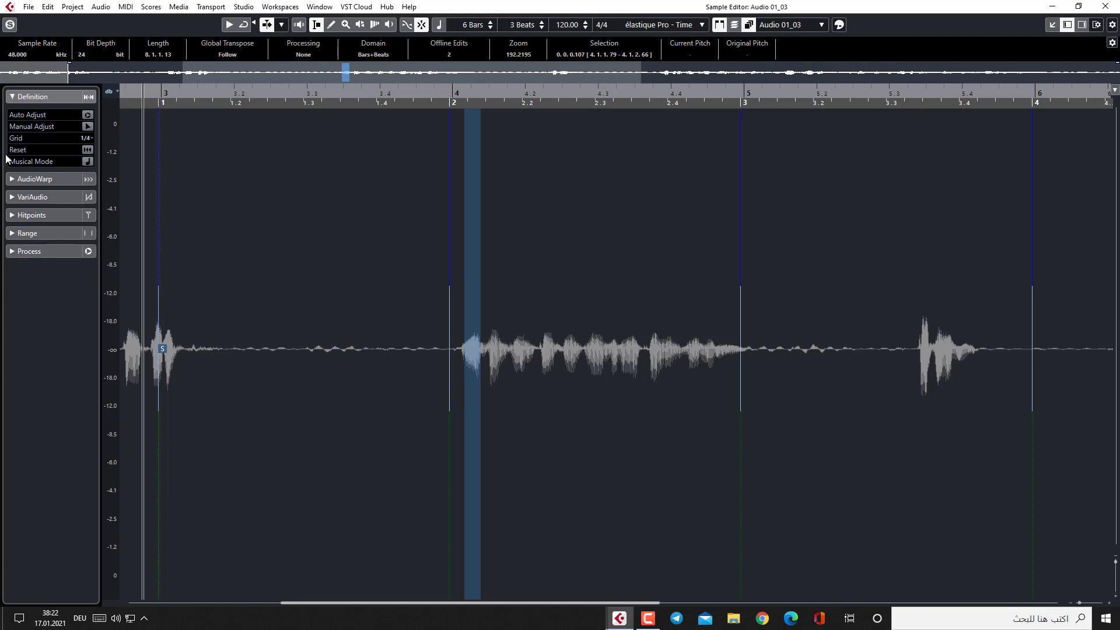
Enable VariAudio editing to analyze the recording's pitch and examine the detected segments around bars 2 to 4
click(70, 98)
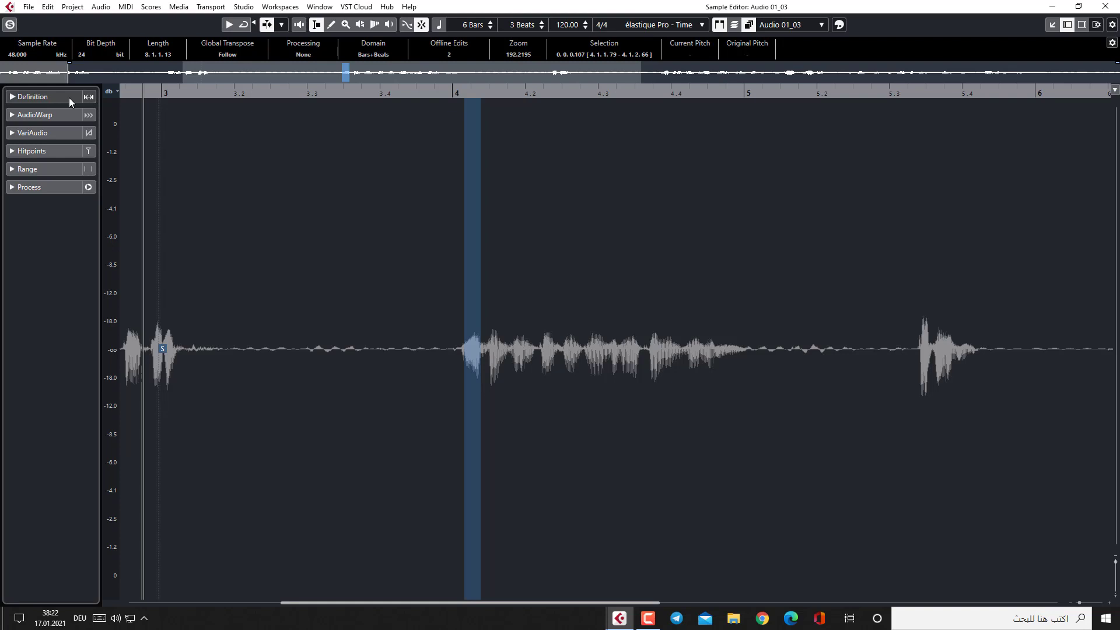
click(71, 134)
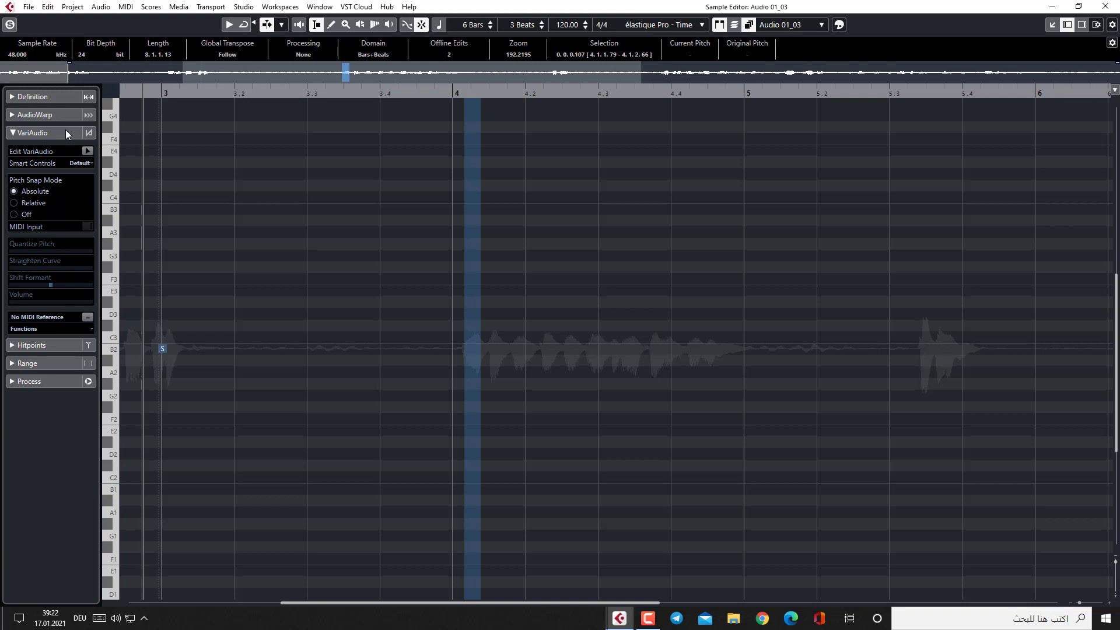
click(88, 151)
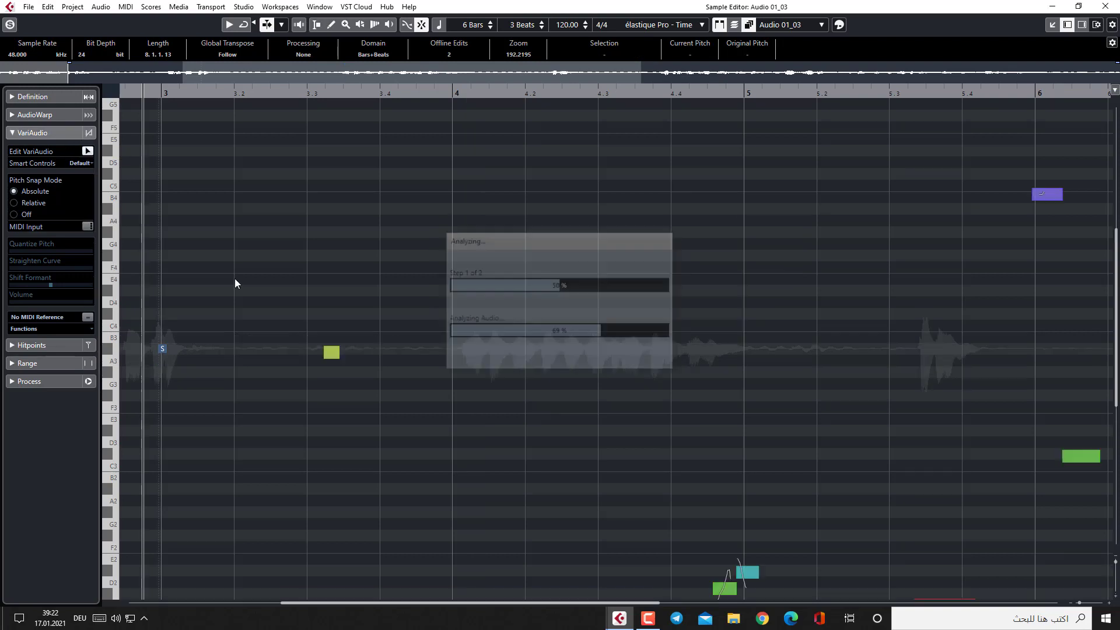
click(1072, 603)
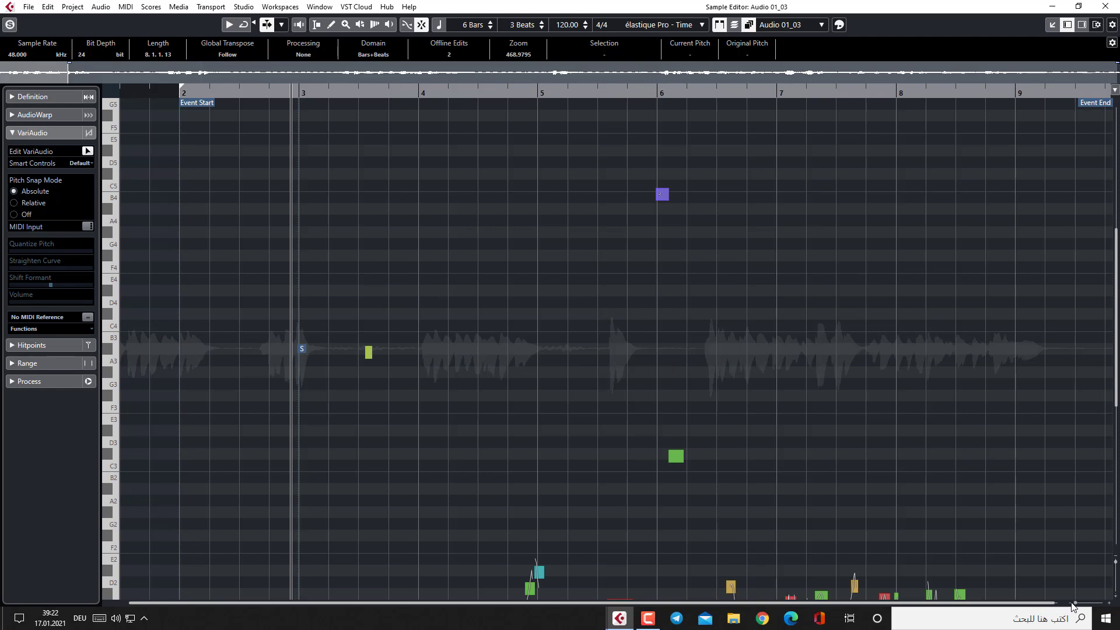
scroll(876, 366, down, 10)
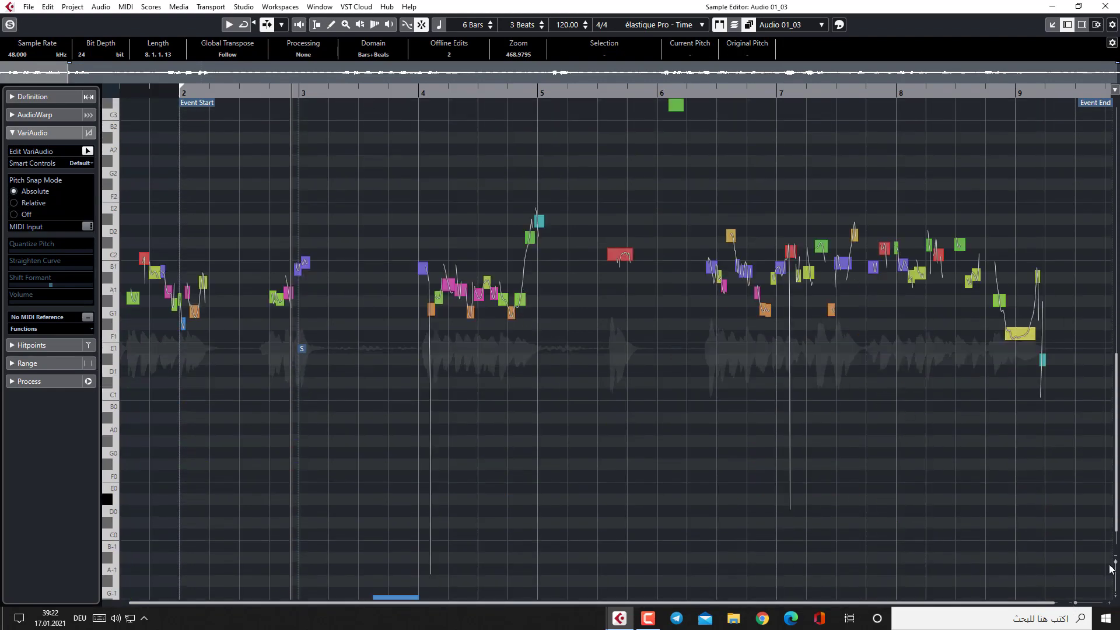
click(1108, 604)
drag(1108, 607, 1080, 608)
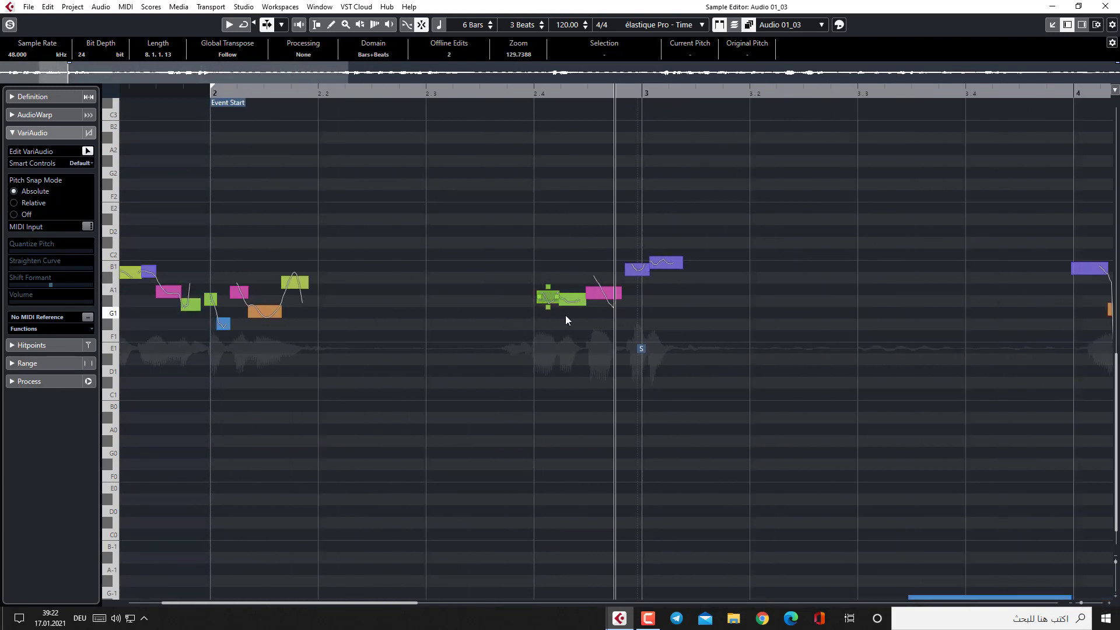
Quantize the pitch of the two adjacent VariAudio segments at bar 3 to B1
click(636, 272)
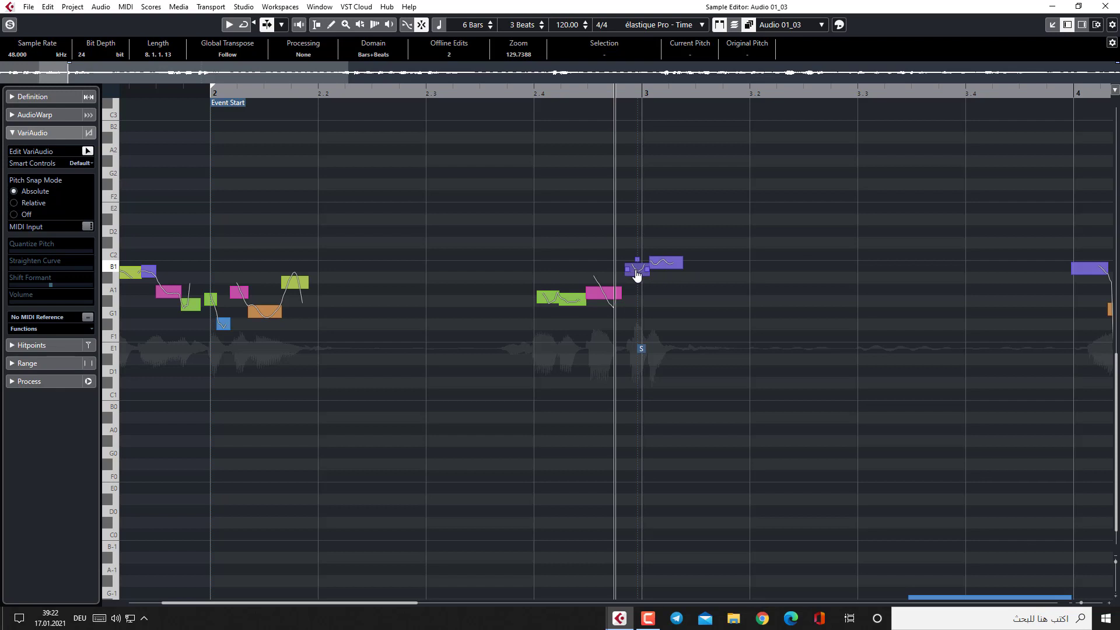
drag(636, 276, 638, 273)
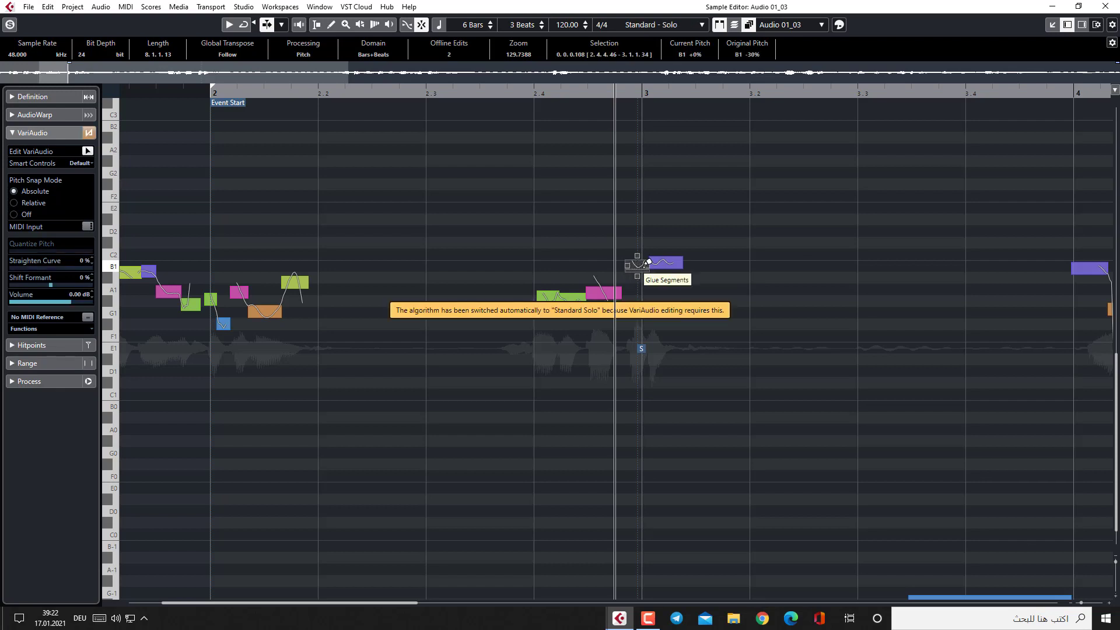
click(665, 272)
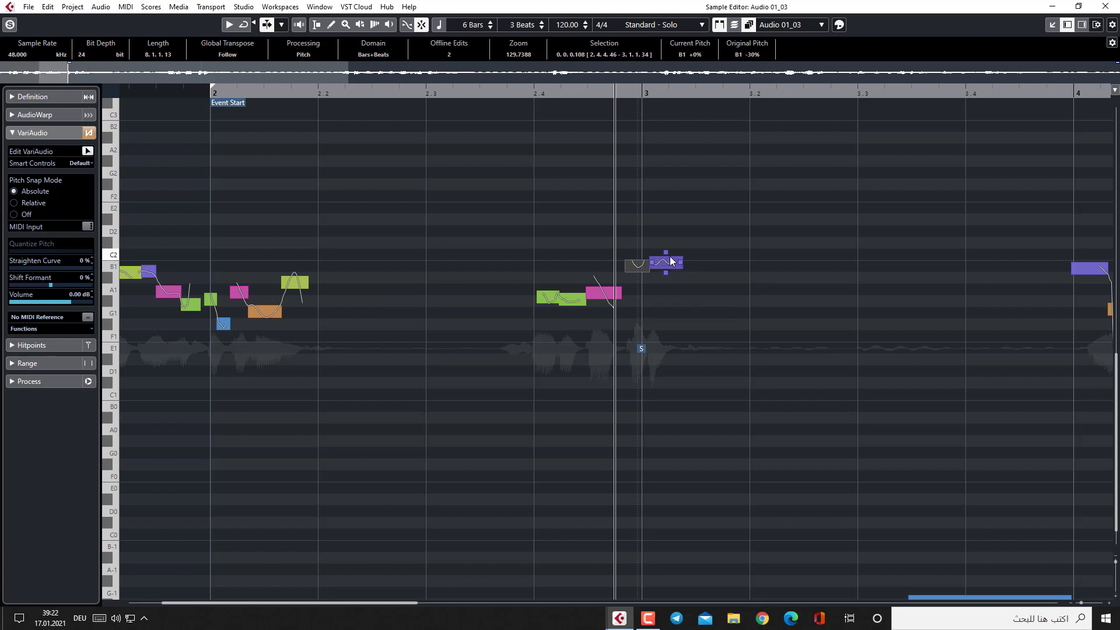
Straighten the pitch curve of the second segment at bar 3 to 67% and shorten the segment's end slightly
click(666, 254)
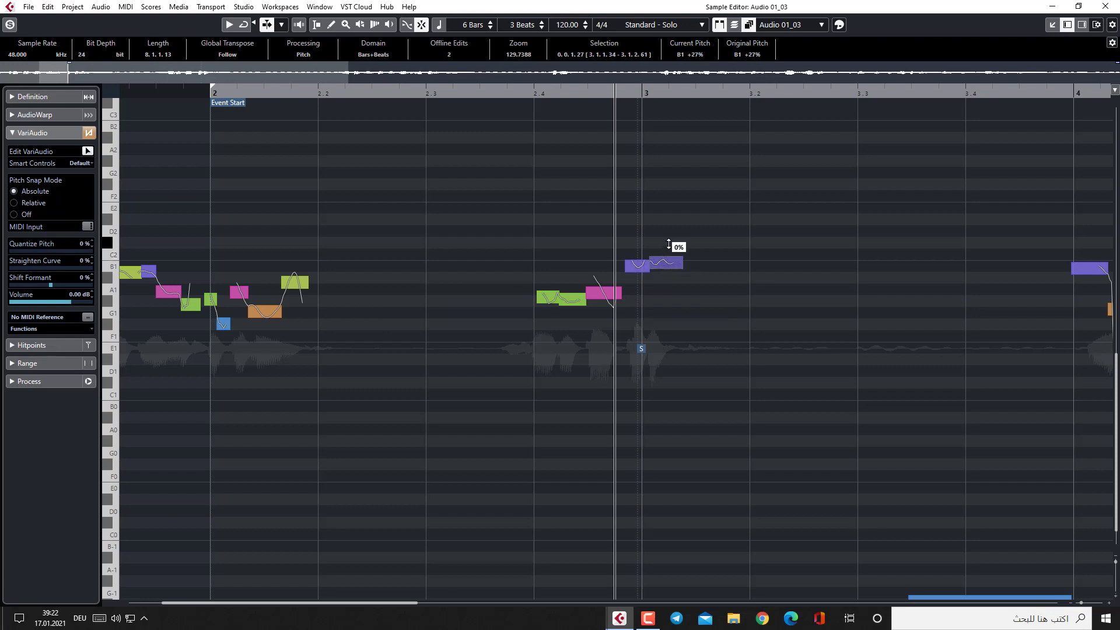
drag(665, 253, 669, 221)
drag(680, 262, 669, 263)
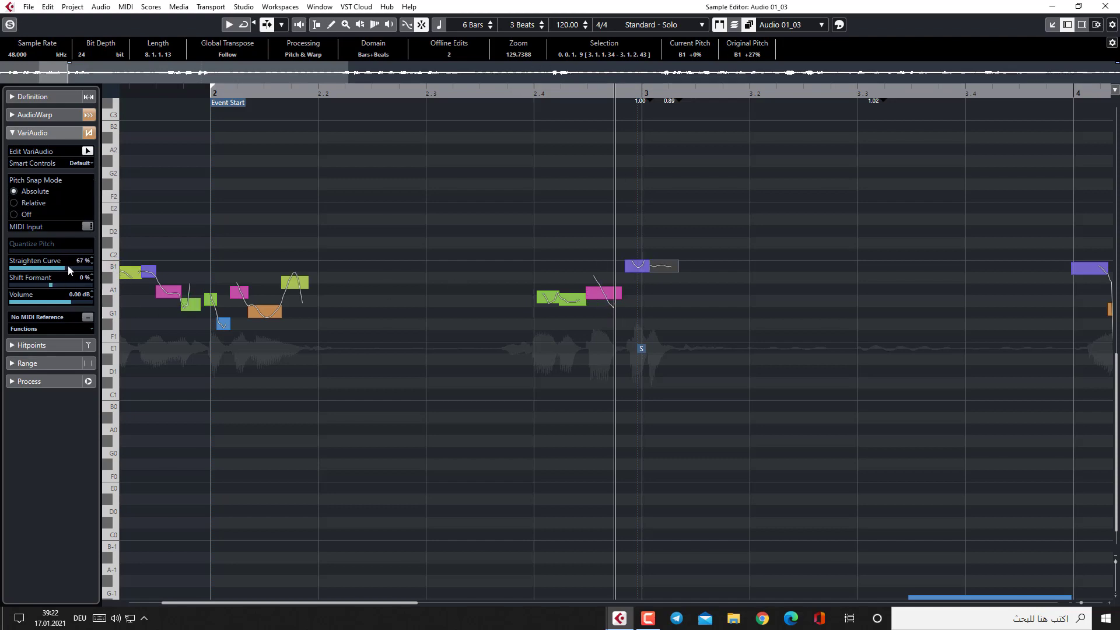
Set Straighten Curve to 46% for the second segment at bar 3 and split the segment near its end
drag(70, 267, 47, 268)
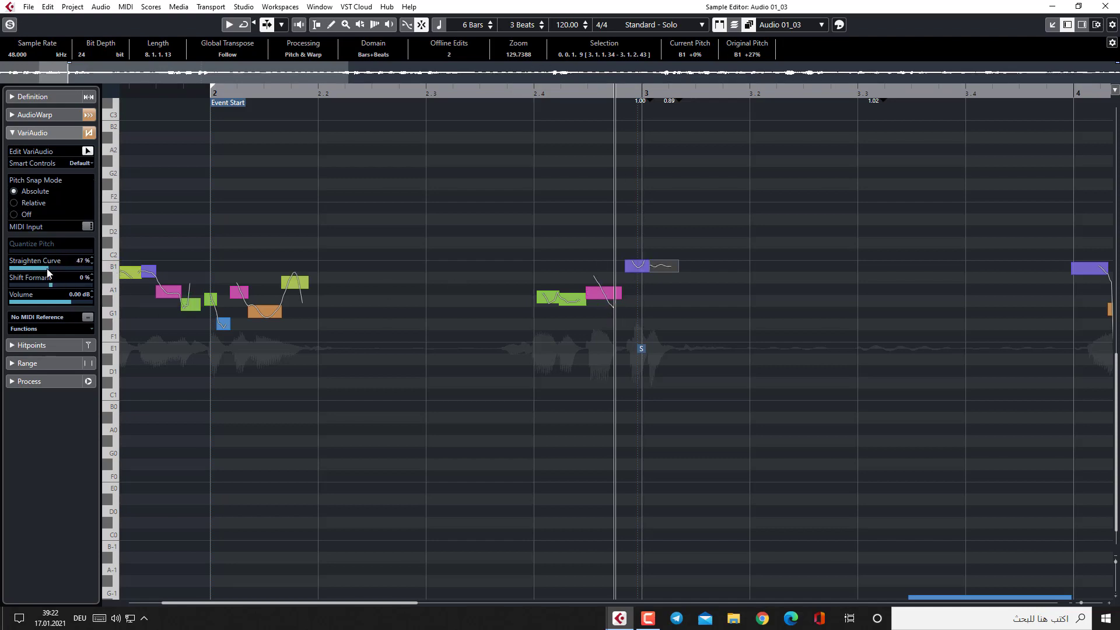
click(668, 271)
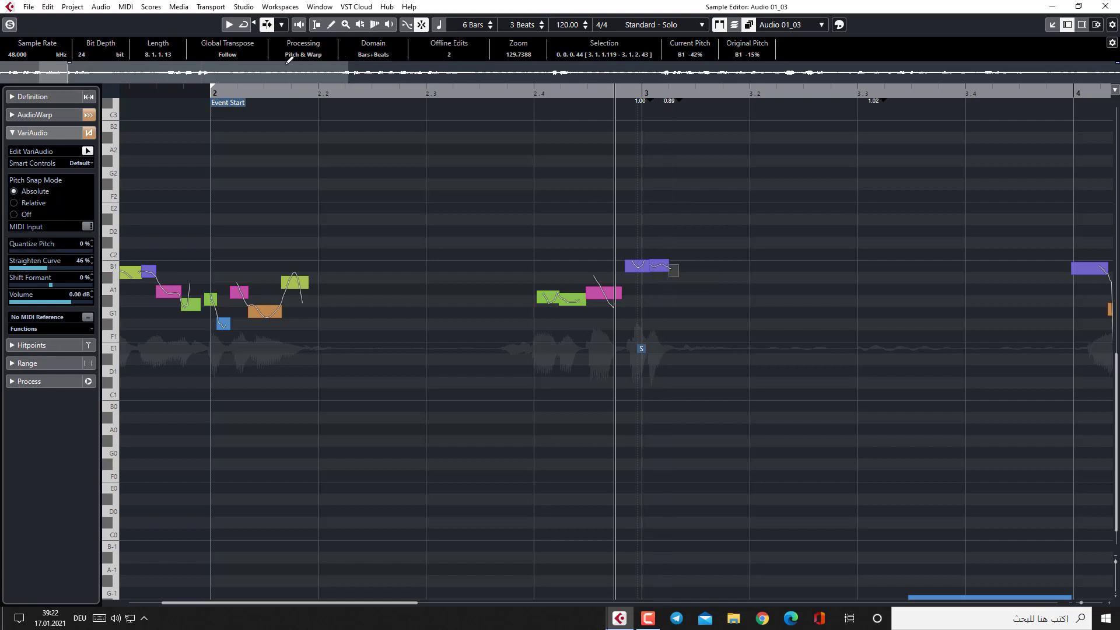
Set Straighten Curve to 39% for the second VariAudio segment at bar 3
click(442, 177)
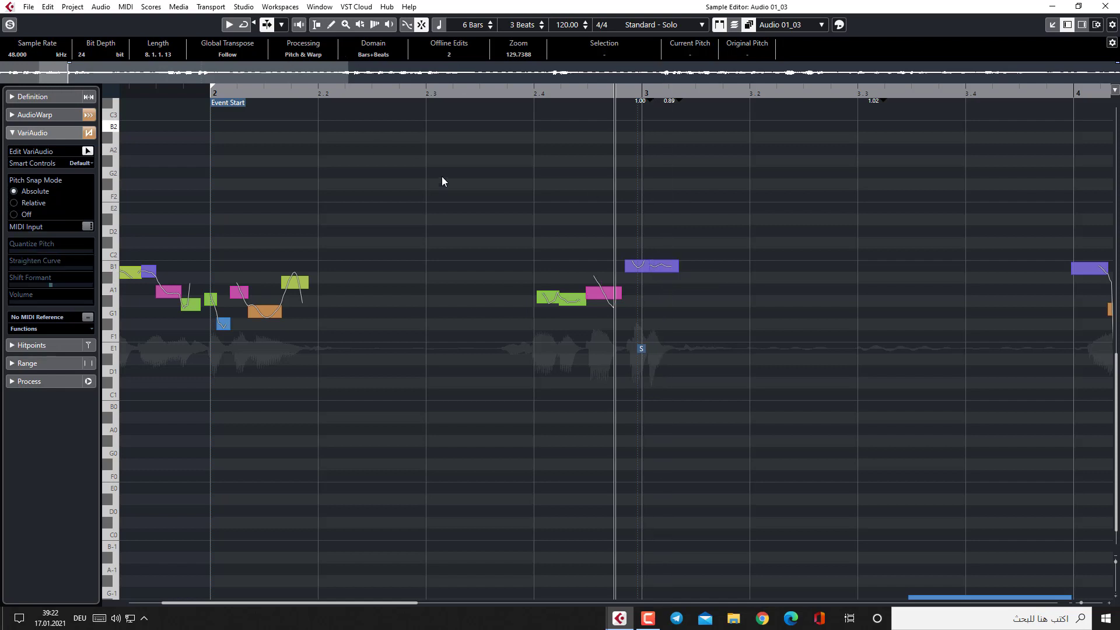
click(661, 270)
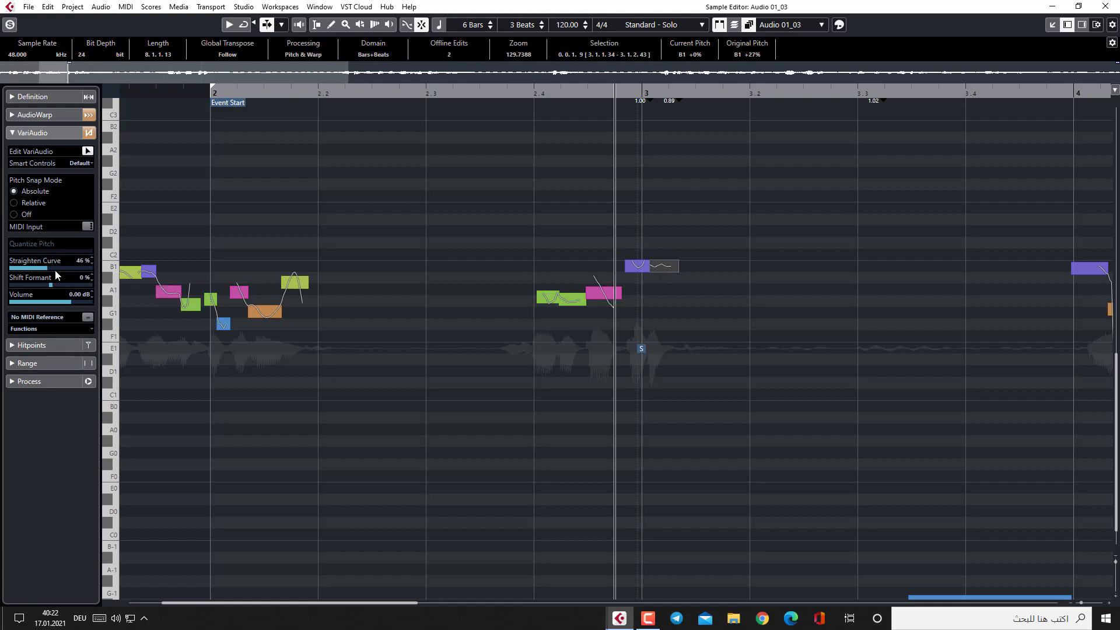
mouse_move(46, 270)
mouse_down()
mouse_move(15, 268)
mouse_move(91, 263)
mouse_move(41, 269)
mouse_up()
click(659, 90)
drag(659, 91, 656, 111)
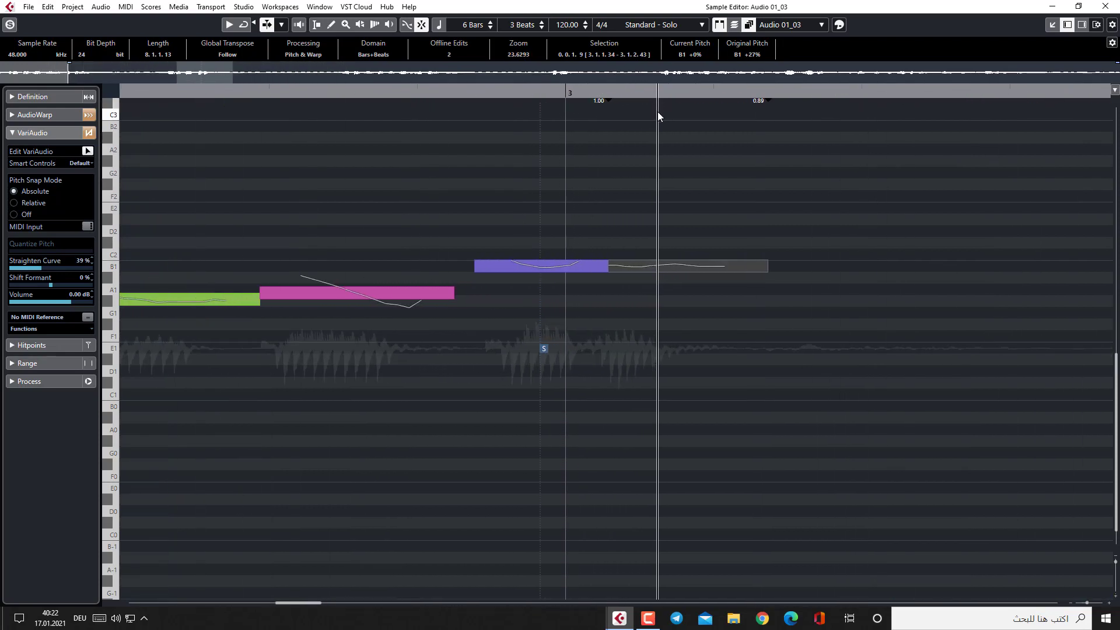
Split the second segment at bar 3 at 3.1.1.84 and extend the split-off part to 3.3.2.94
click(672, 270)
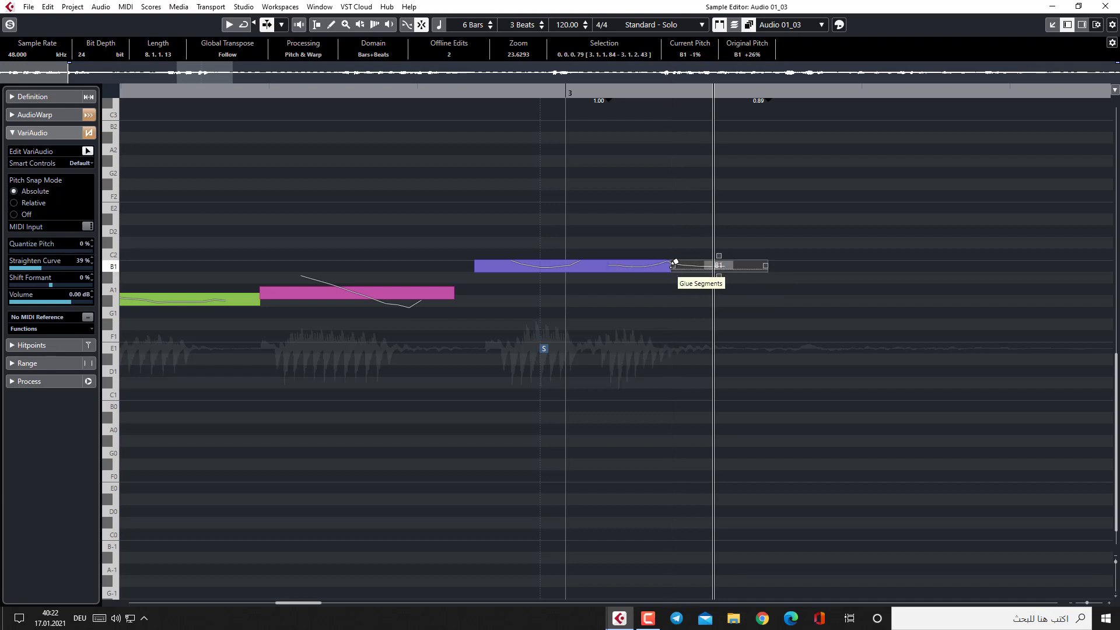
click(668, 265)
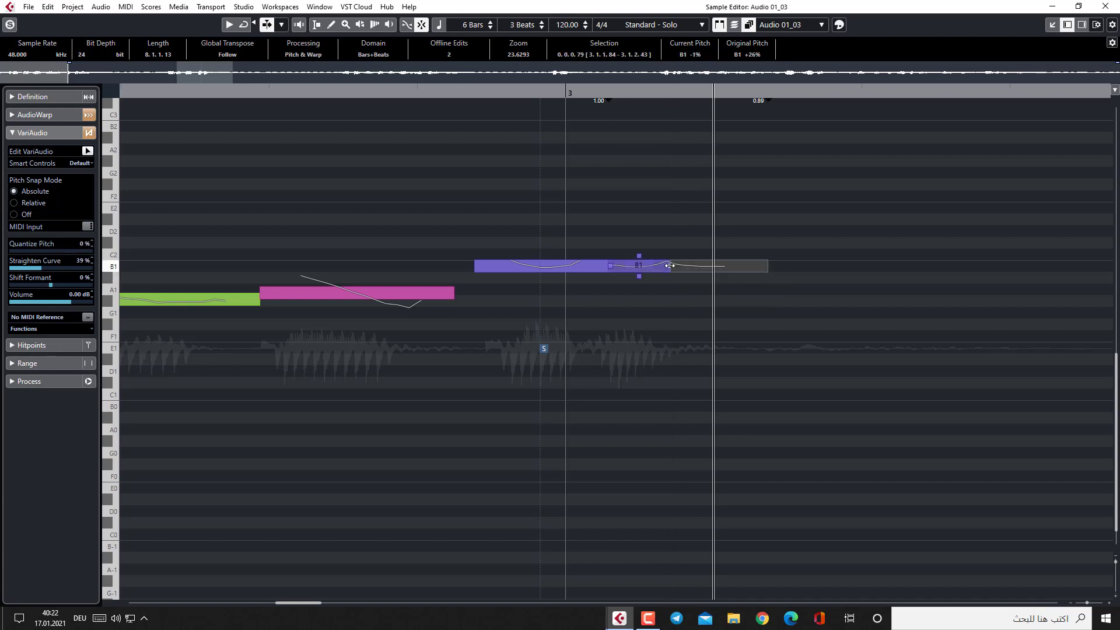
click(671, 271)
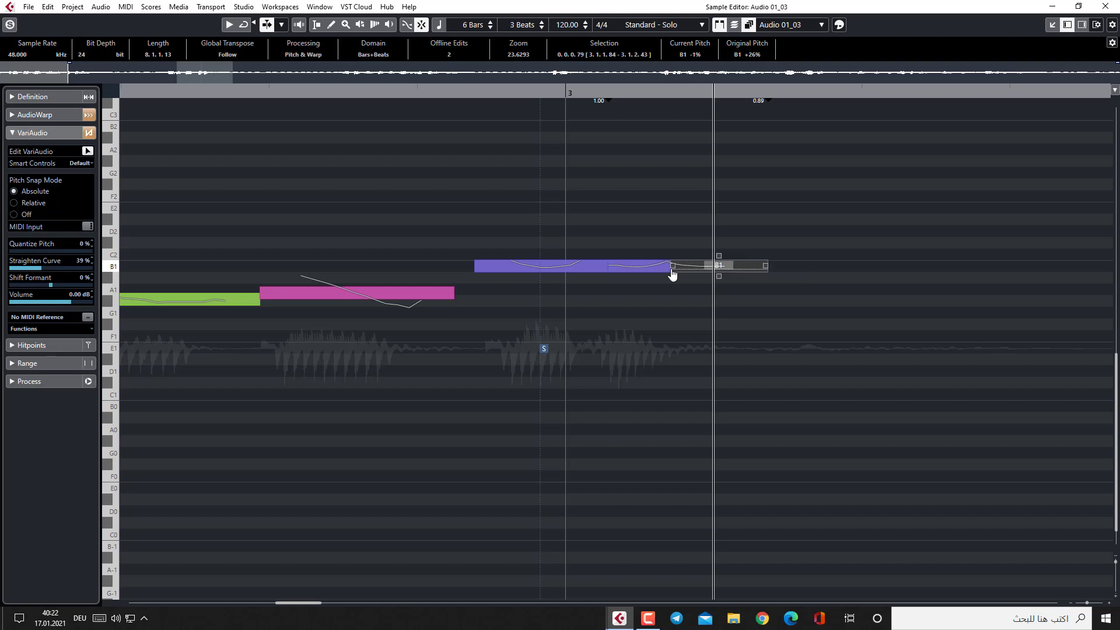
click(672, 272)
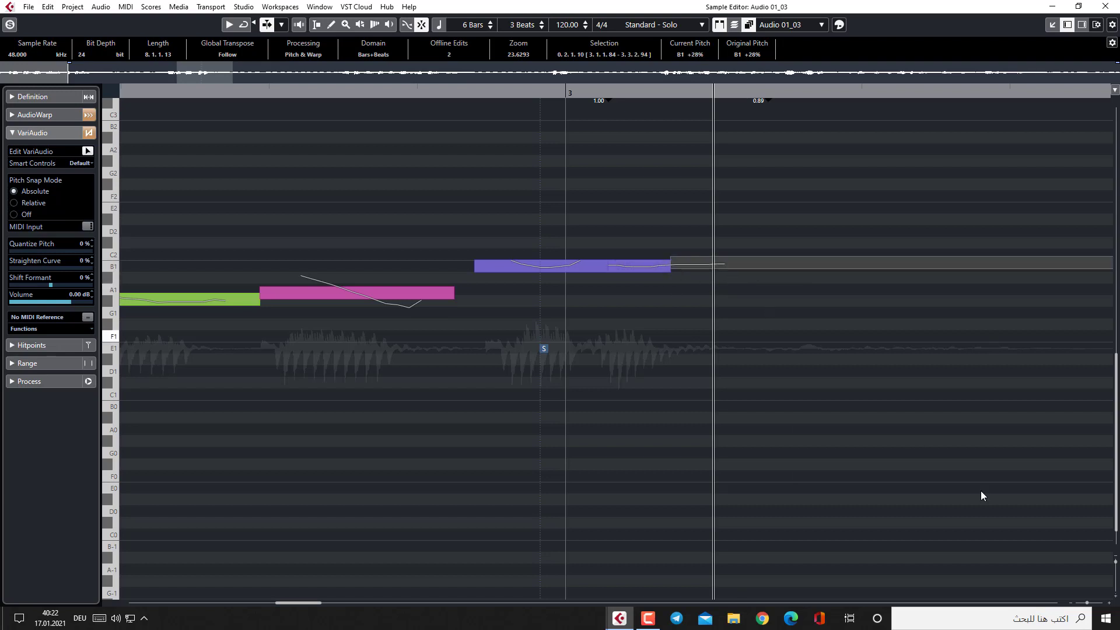
Leave VariAudio editing, dock the Sample Editor in the project window, and close it so the arrangement fills the window
drag(1077, 603, 1073, 606)
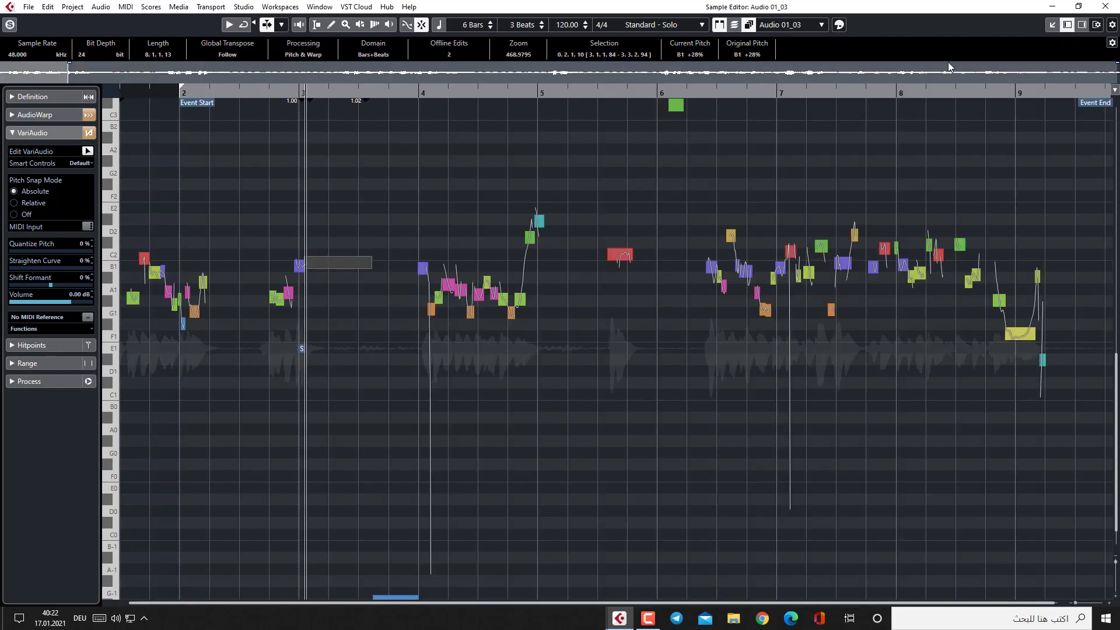
click(60, 133)
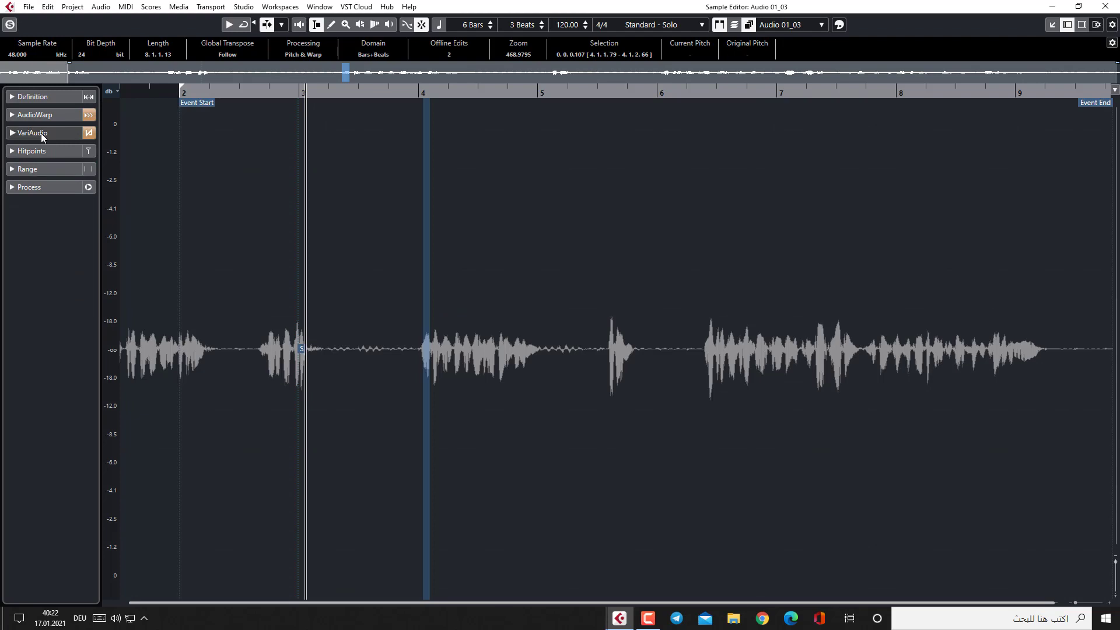
click(1052, 24)
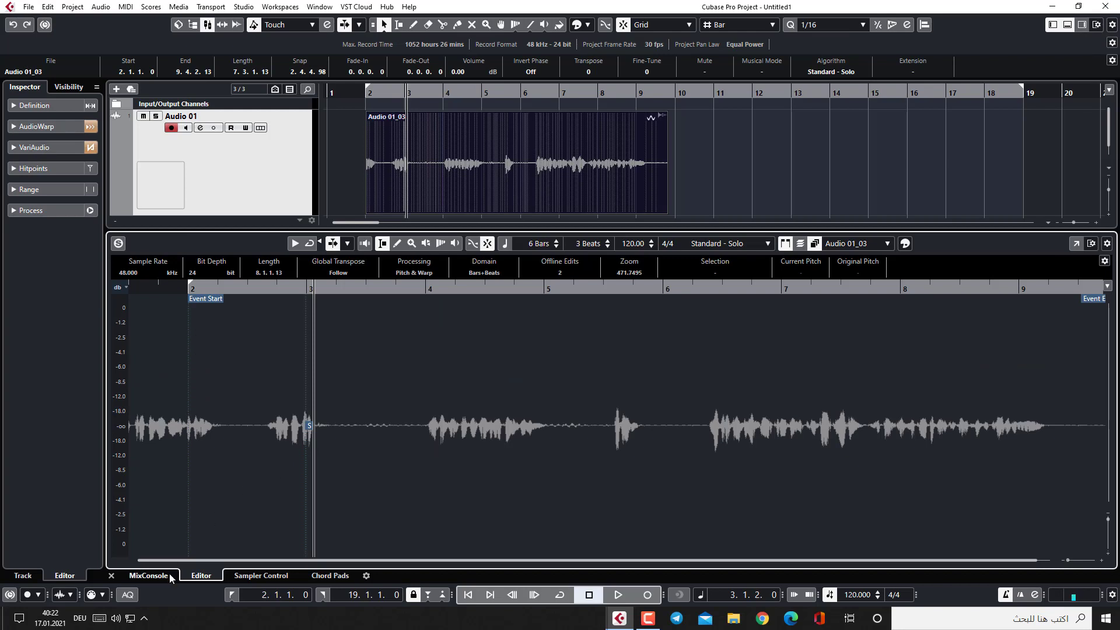
click(109, 577)
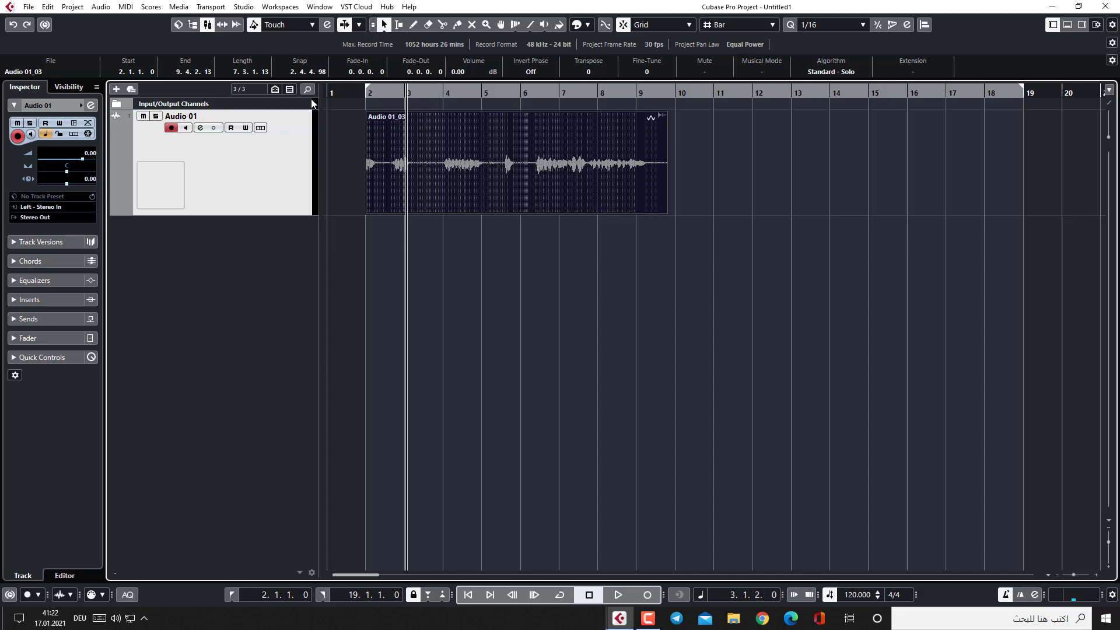
Keep object selection on Normal Sizing and move the Audio 01_03 event slightly so it starts at 2.1.1.21
click(384, 27)
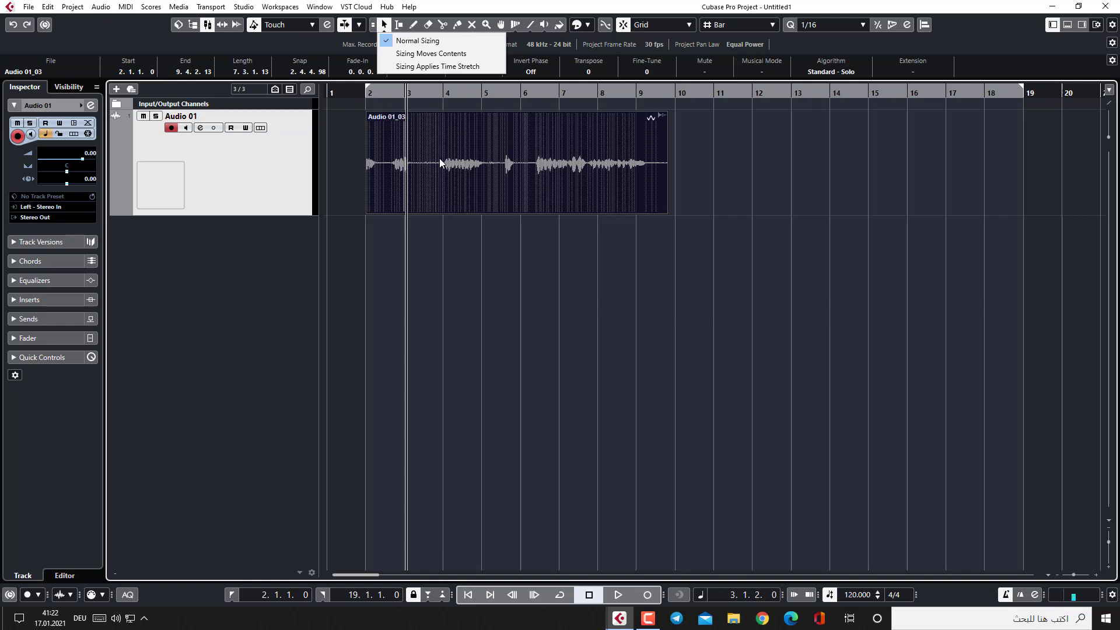
click(385, 26)
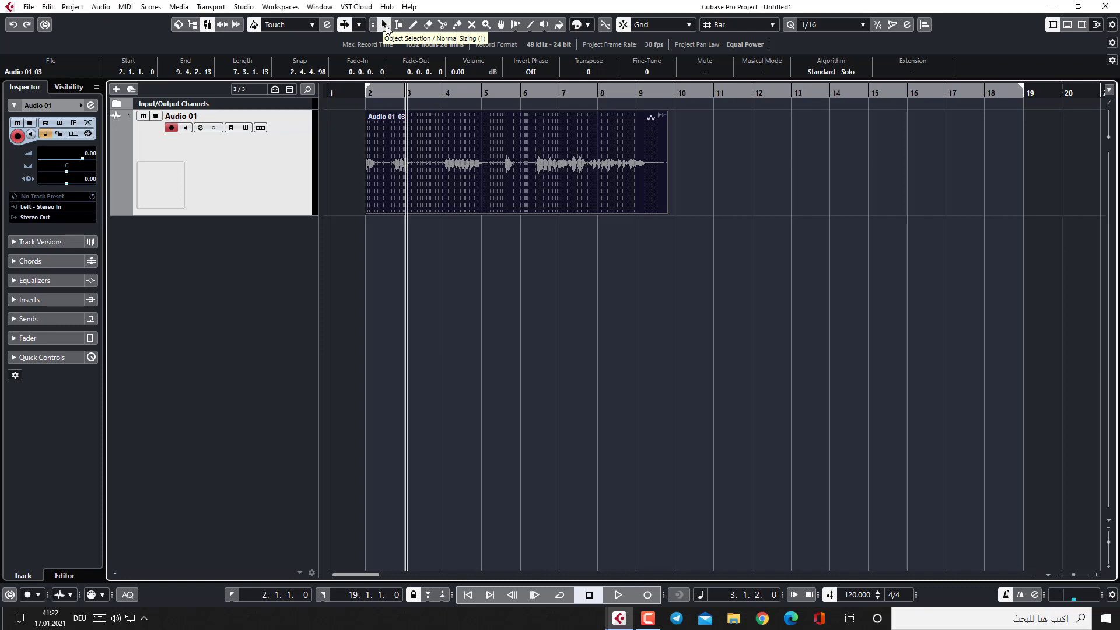
click(385, 27)
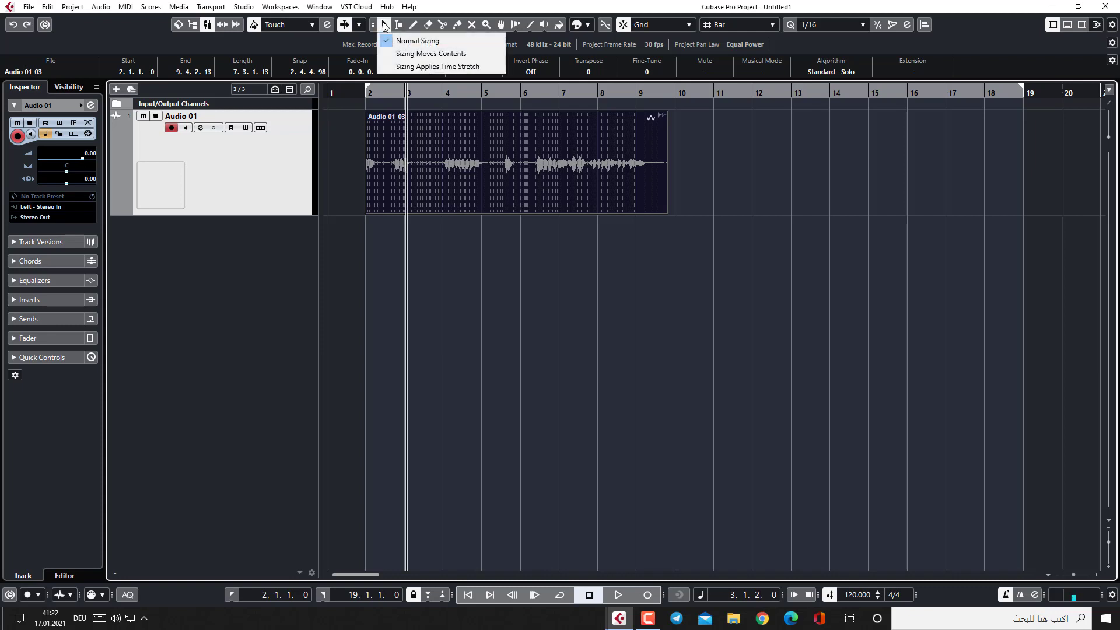
click(385, 26)
click(512, 178)
drag(504, 177, 432, 173)
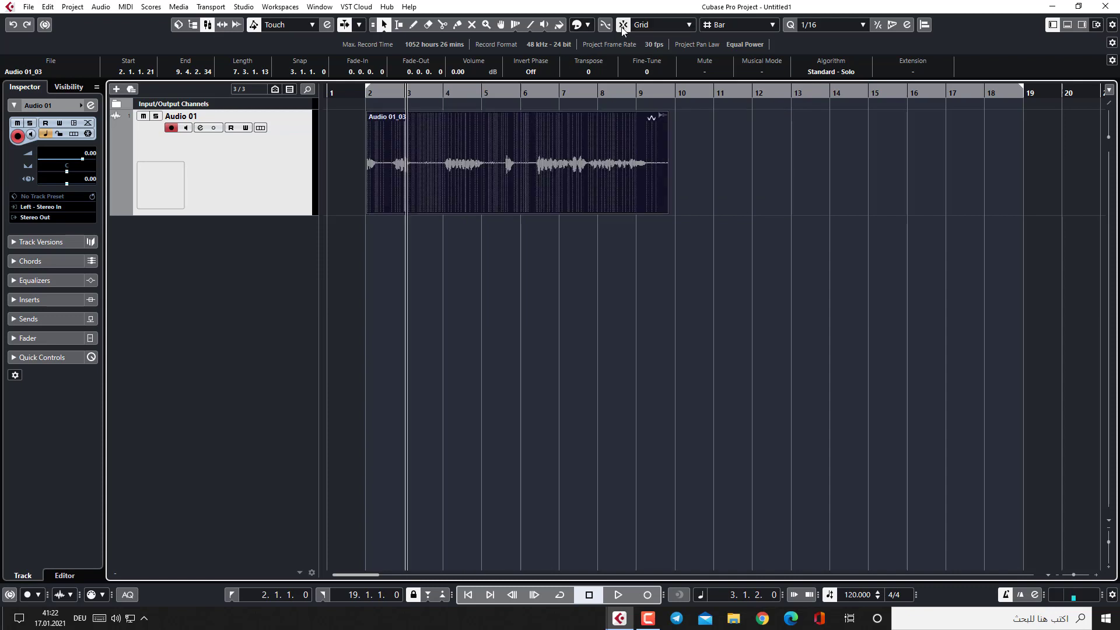
click(444, 167)
drag(488, 147, 514, 173)
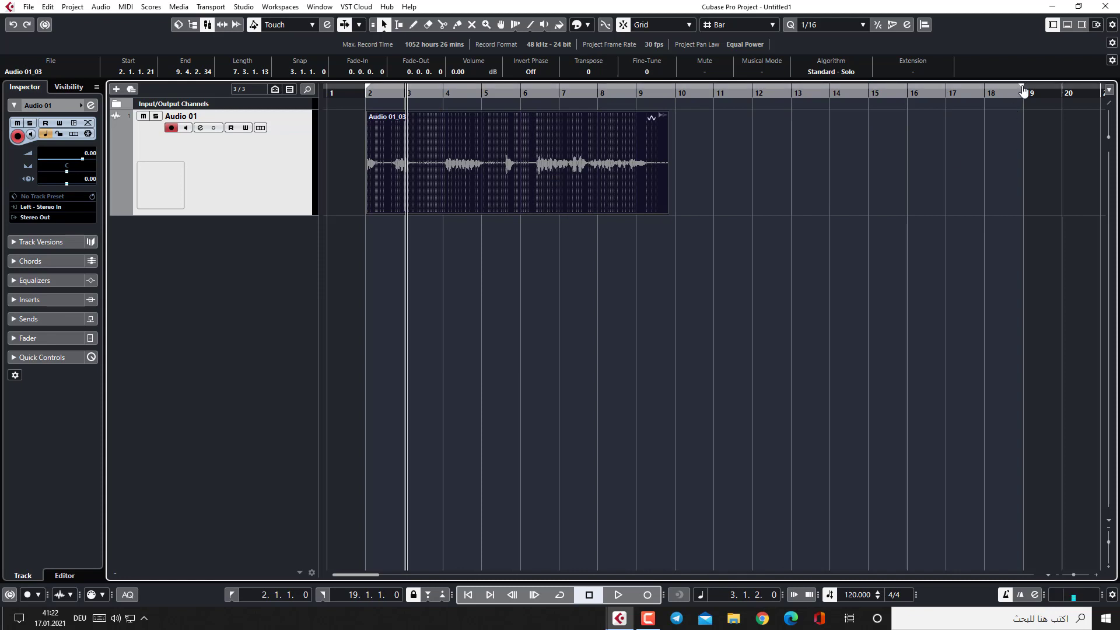
Set the right locator to 10.1.1.0 and play back the recording
drag(1019, 90, 676, 116)
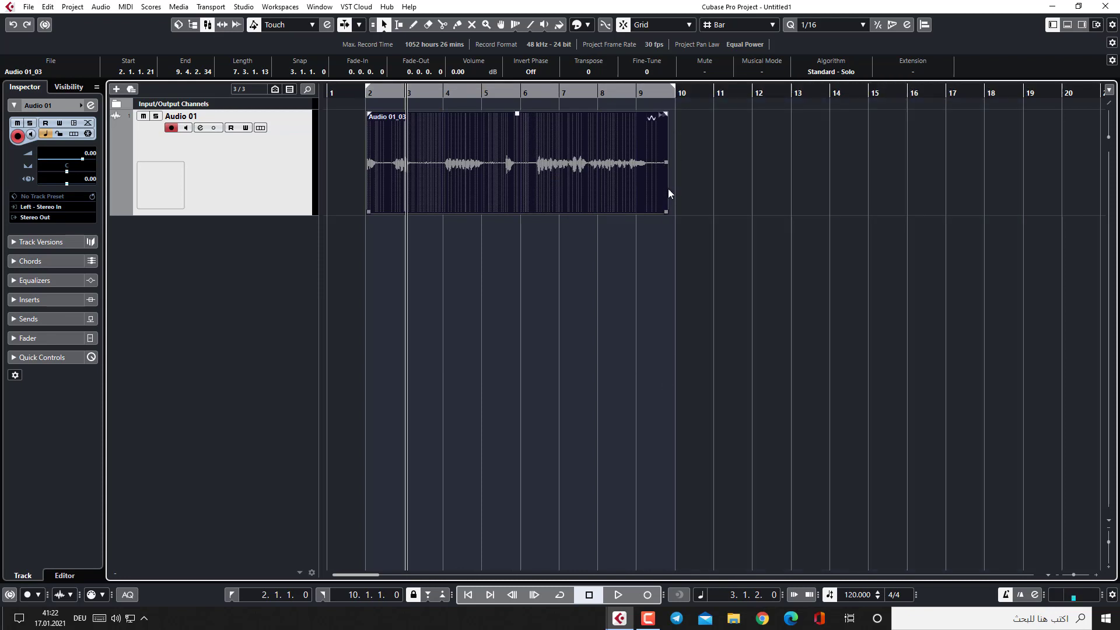
click(671, 291)
key(space)
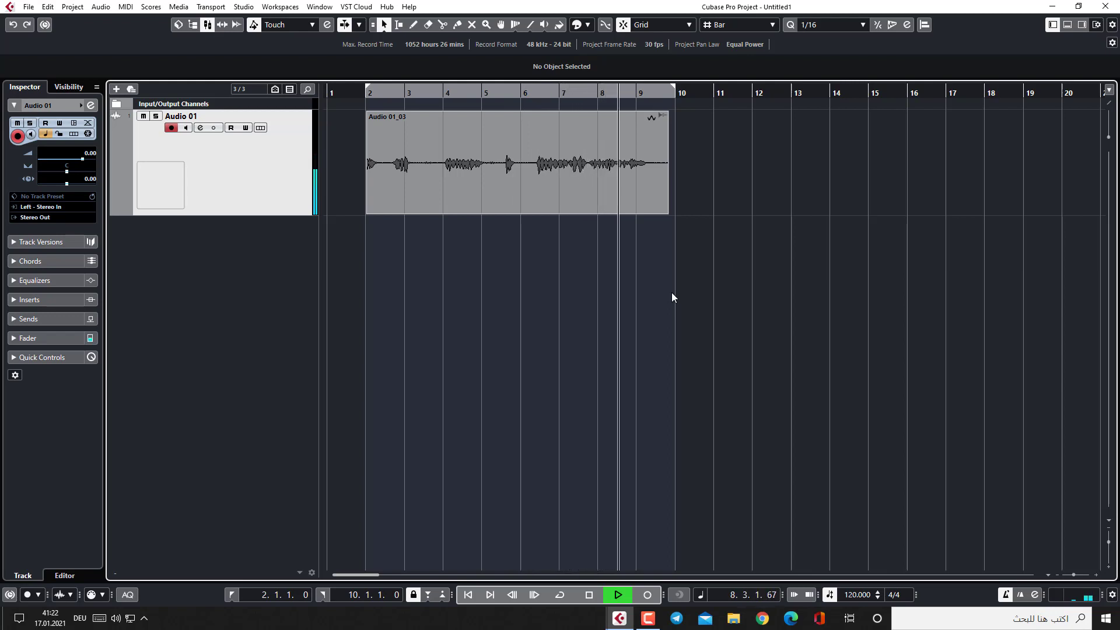
key(space)
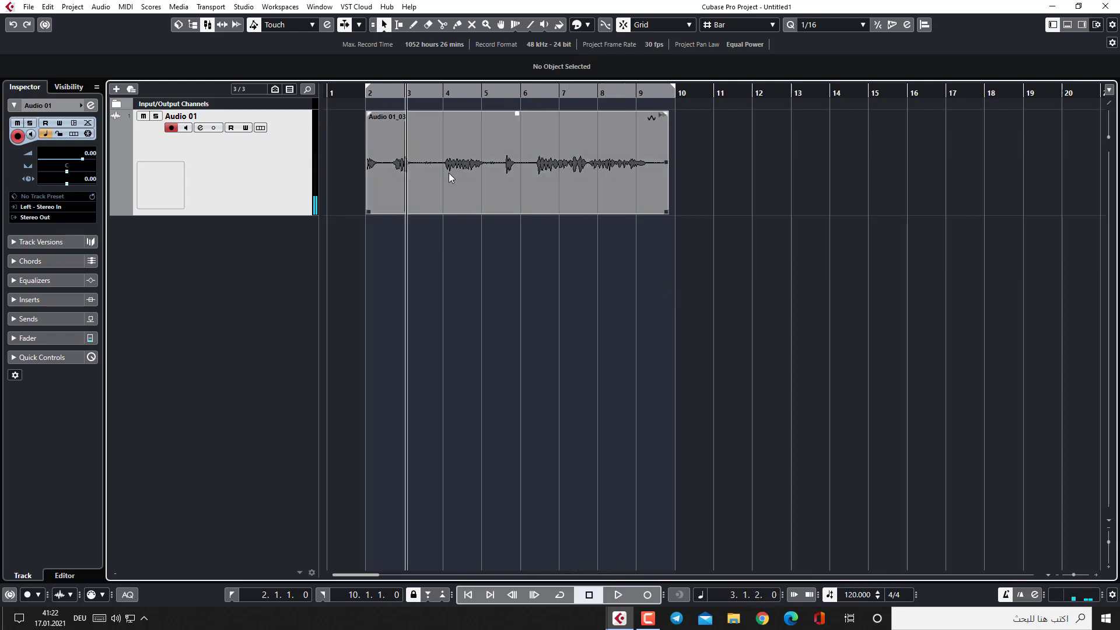
Split the Audio 01_03 event at bars 3, 4, 5, 6 and 9
click(442, 25)
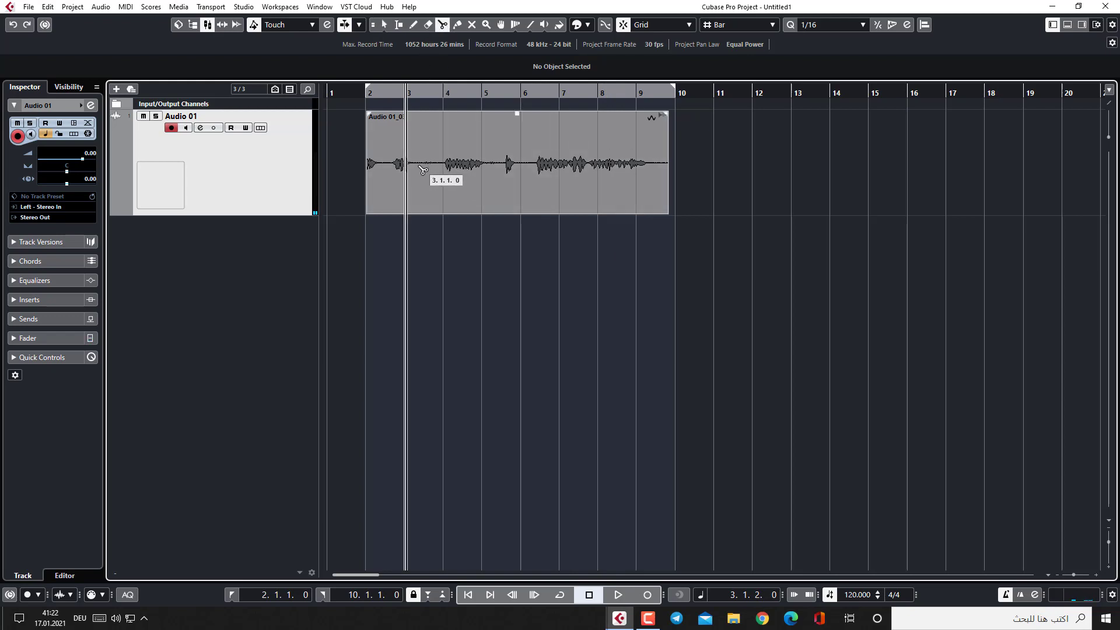
click(415, 178)
click(446, 179)
click(496, 174)
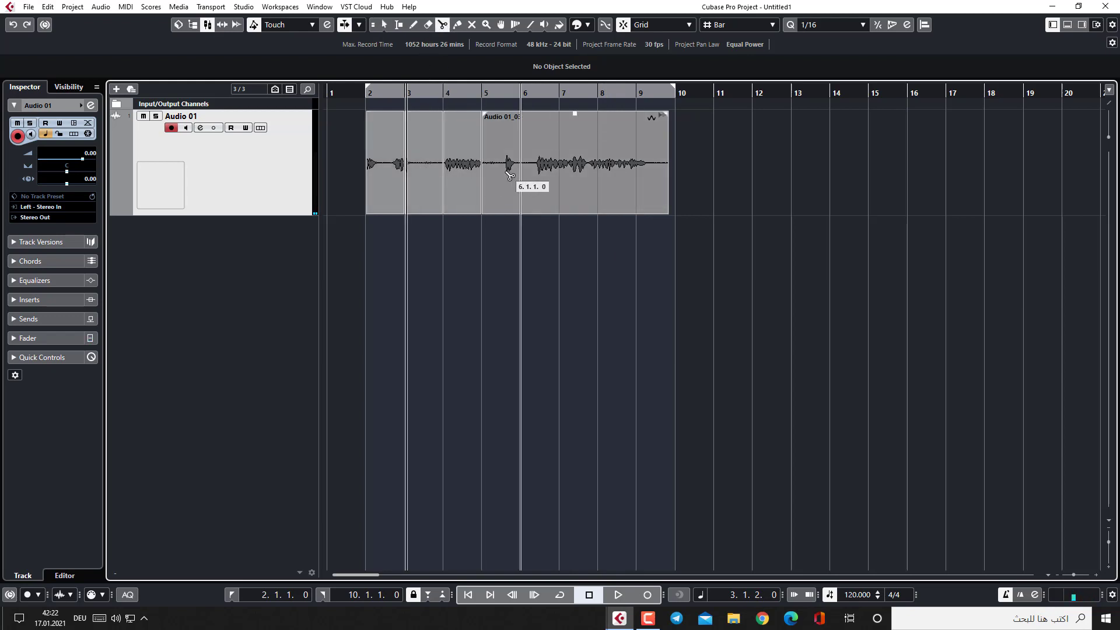
click(528, 172)
click(651, 177)
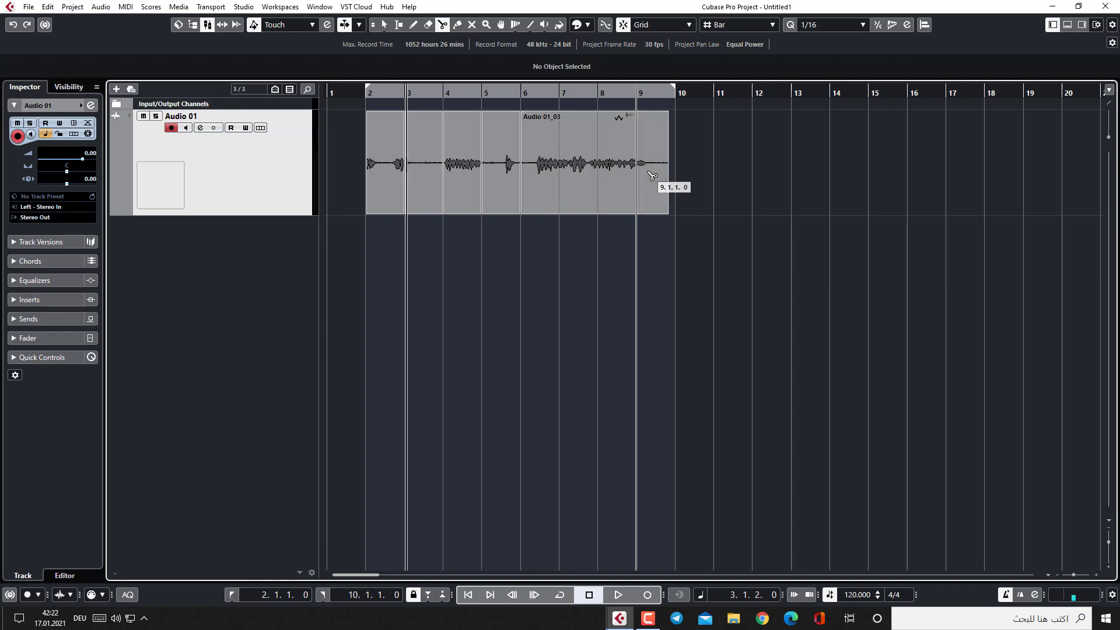
Place the playback cursor at bar 2 and examine the split events by selecting them individually with Object Selection
click(383, 25)
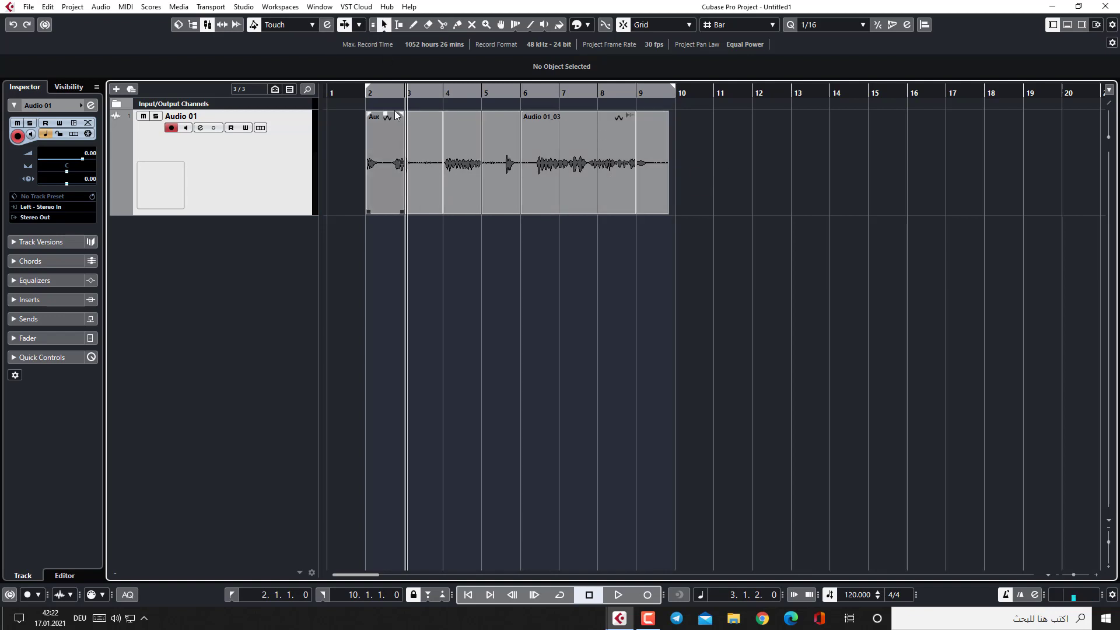
click(353, 209)
click(385, 152)
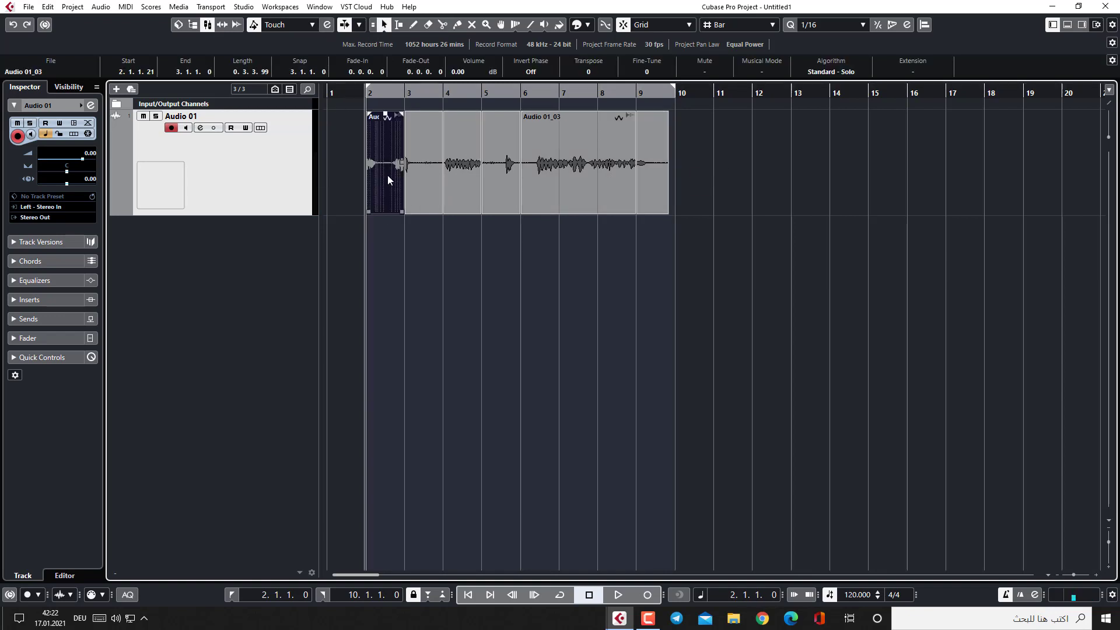
click(459, 186)
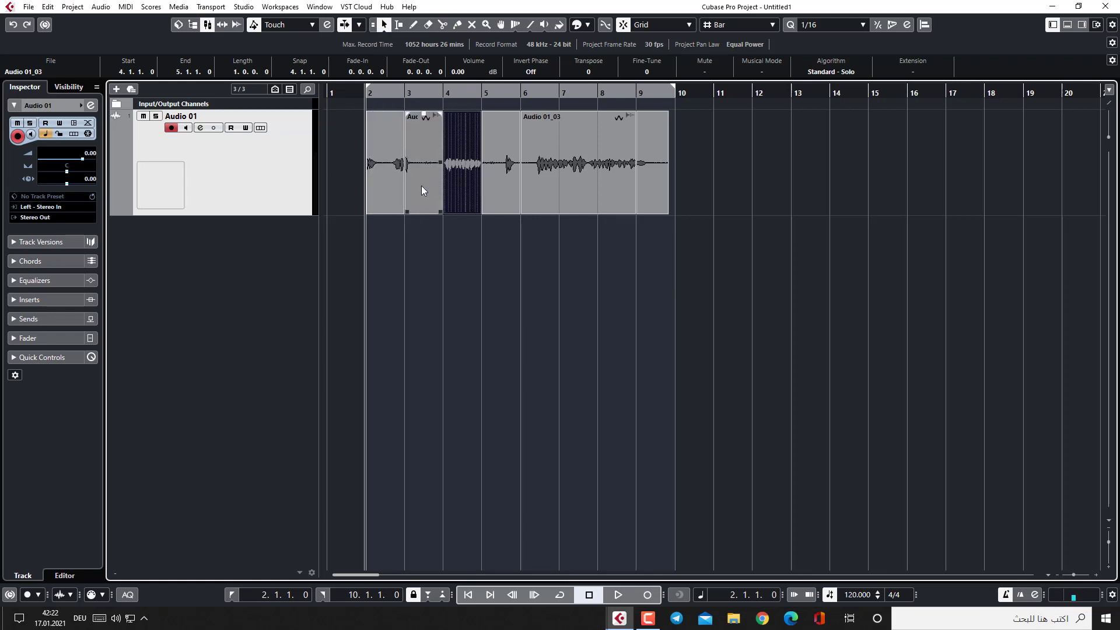
click(421, 184)
click(504, 174)
click(545, 174)
click(662, 174)
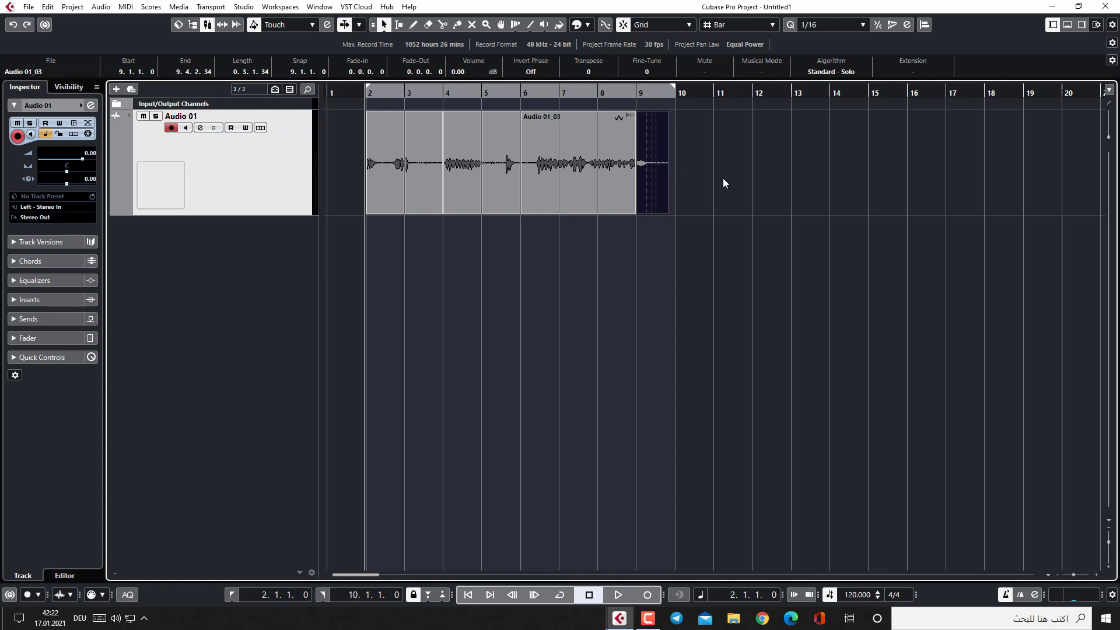
mouse_move(668, 172)
click(378, 177)
click(484, 165)
click(466, 169)
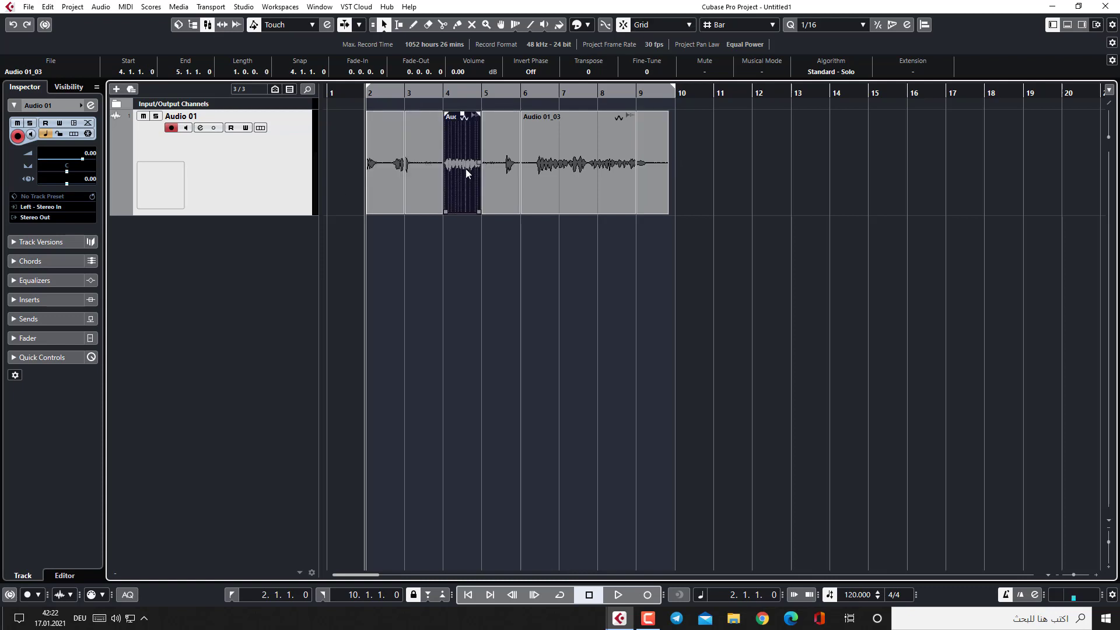
click(546, 168)
click(664, 167)
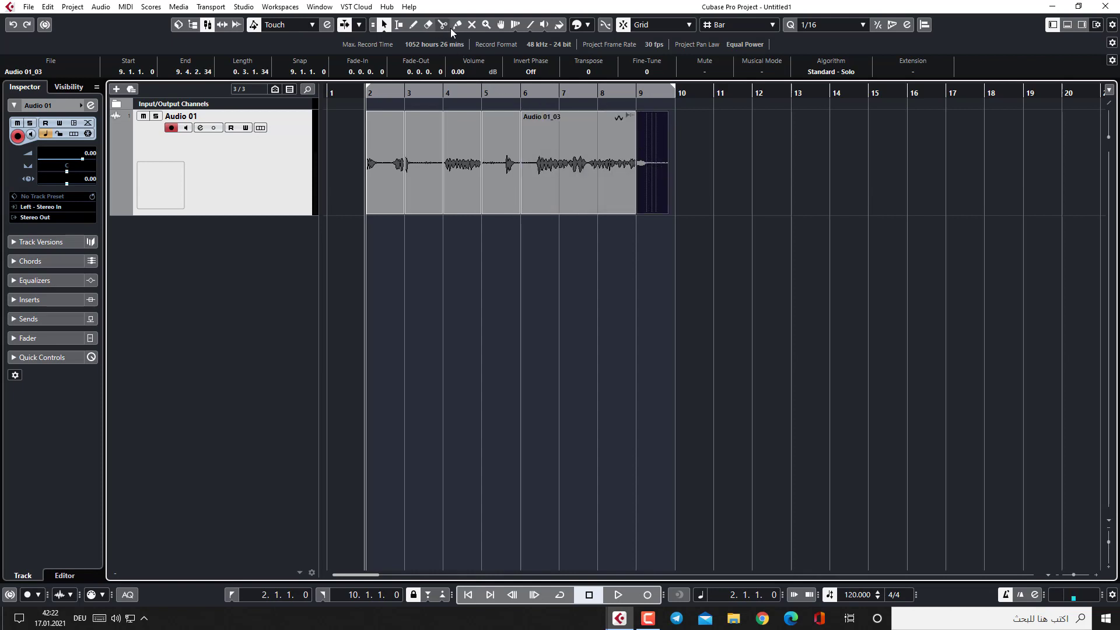
Range-select the whole recording from bar 2 to 10 and glue the events at bars 4 and 5 together
click(399, 25)
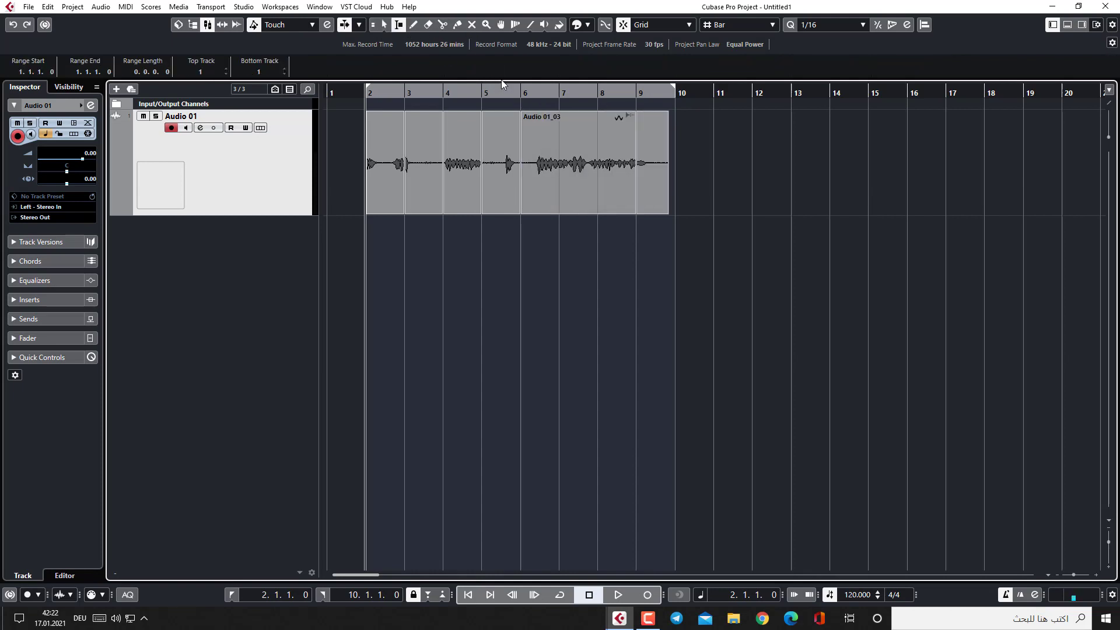
drag(675, 162, 373, 180)
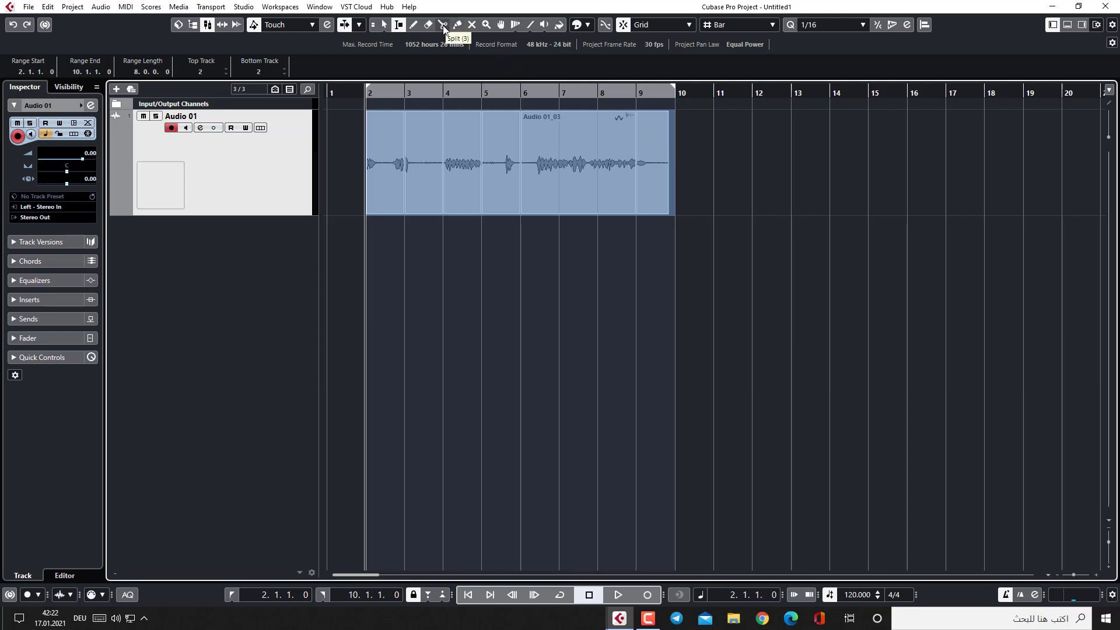
click(457, 24)
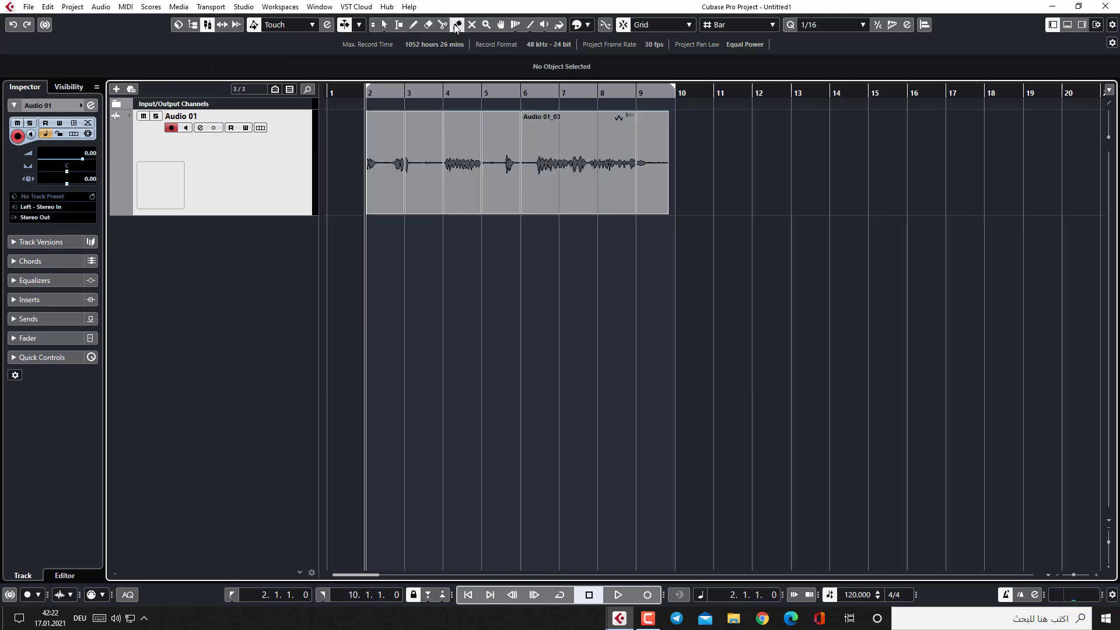
click(465, 142)
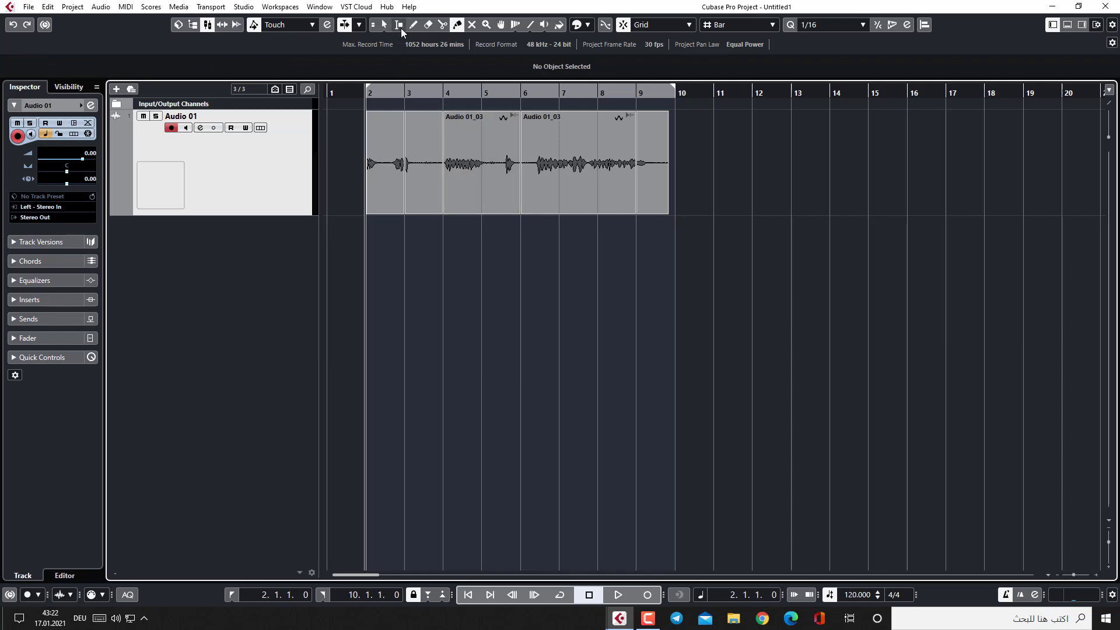
Range-select the whole recording from bar 2 to 10 and examine the processing, plug-in and editing commands available for it
click(398, 24)
double_click(603, 182)
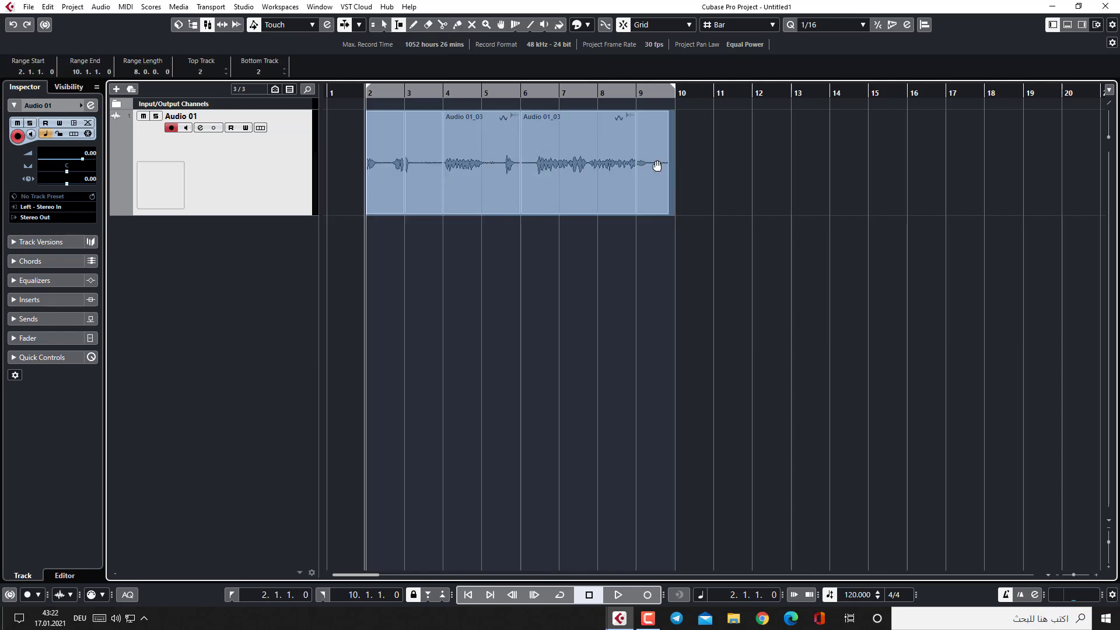
right_click(482, 169)
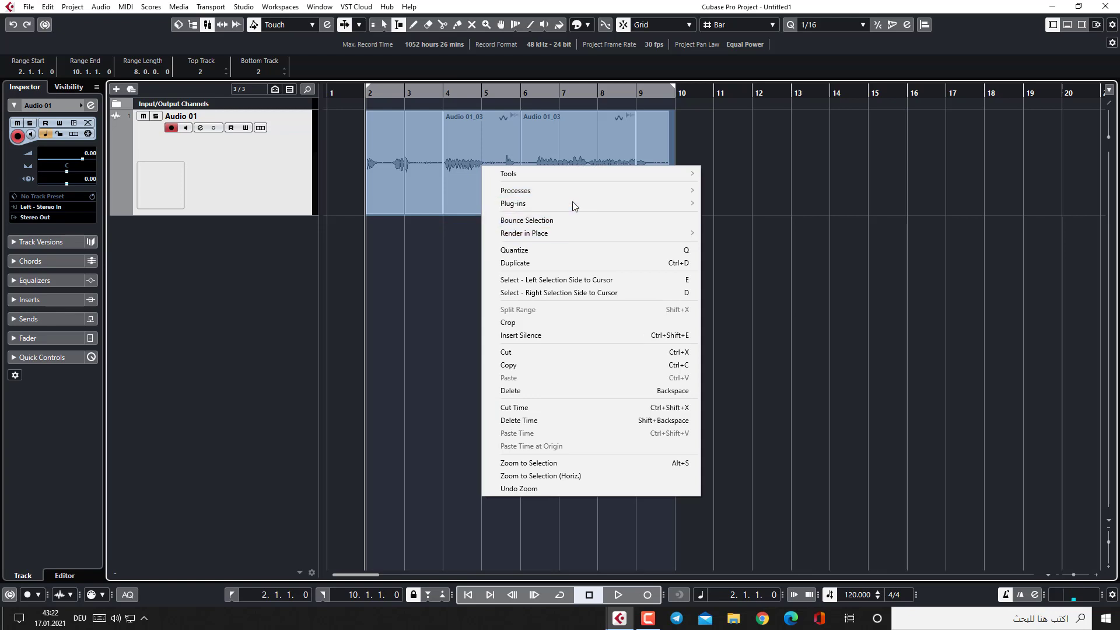
mouse_move(579, 209)
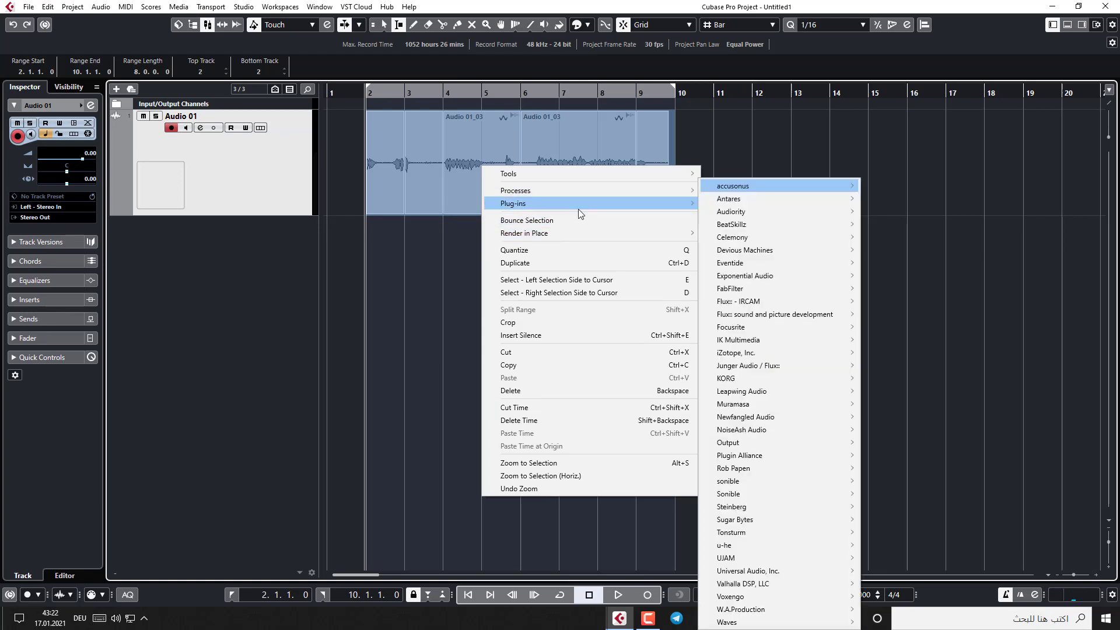
click(500, 205)
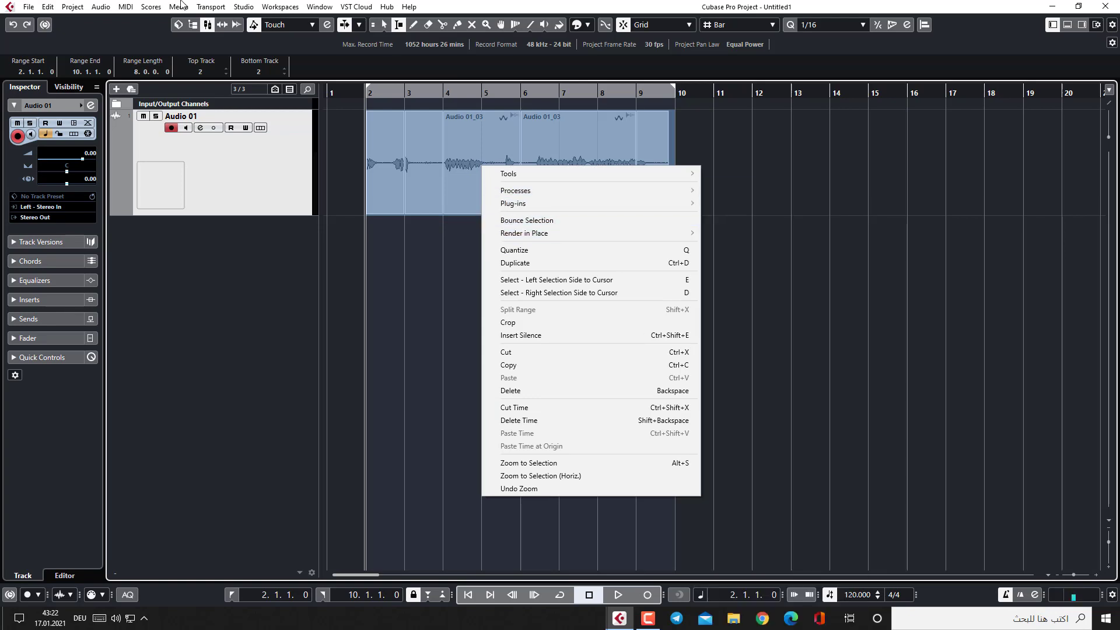
click(53, 7)
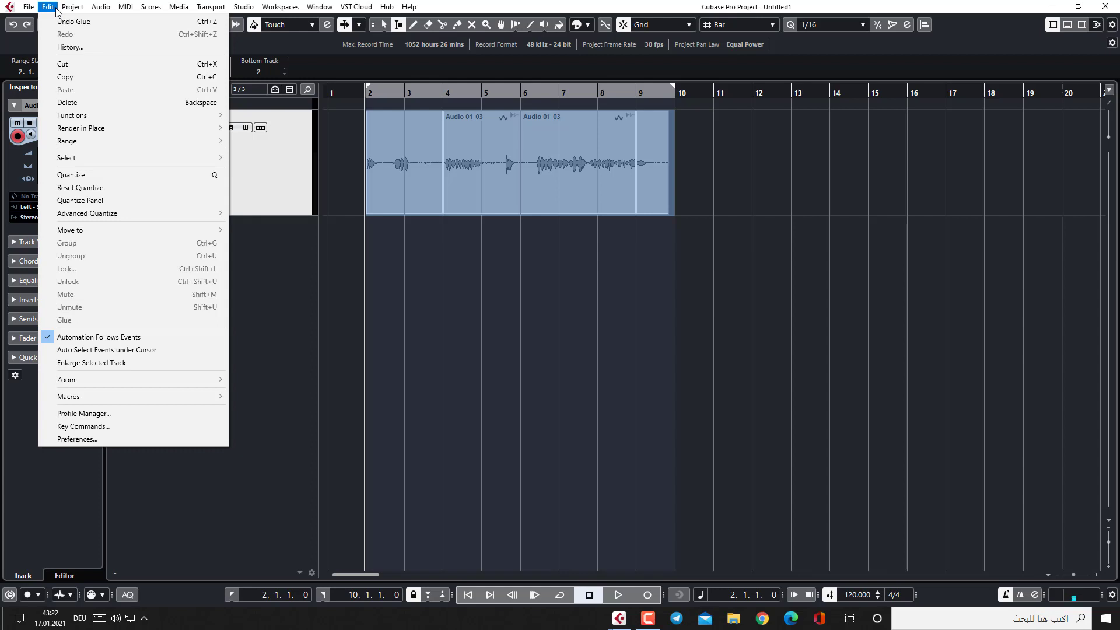
key(Escape)
key(1)
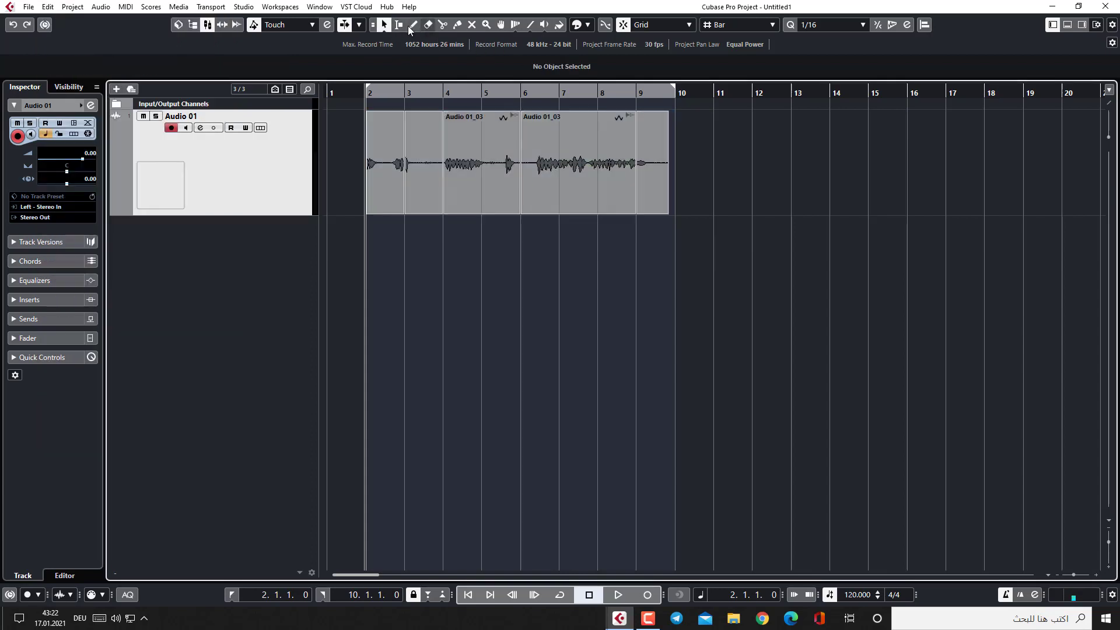
Bounce the range from bar 2 to 10 into a single audio event, replacing the split events on Audio 01
double_click(484, 85)
right_click(495, 159)
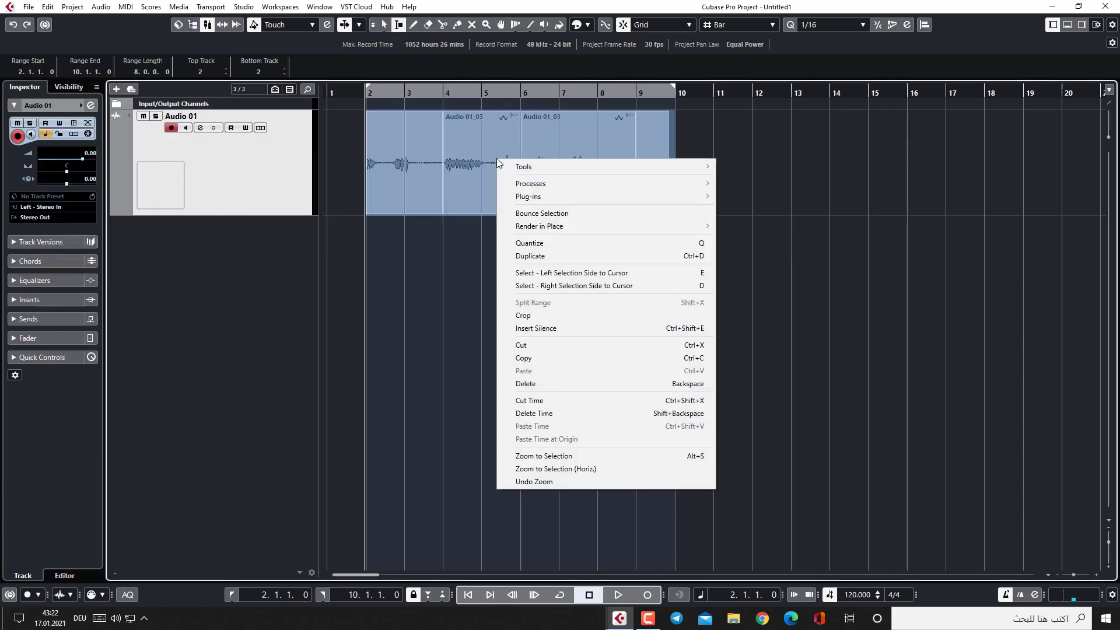
click(572, 213)
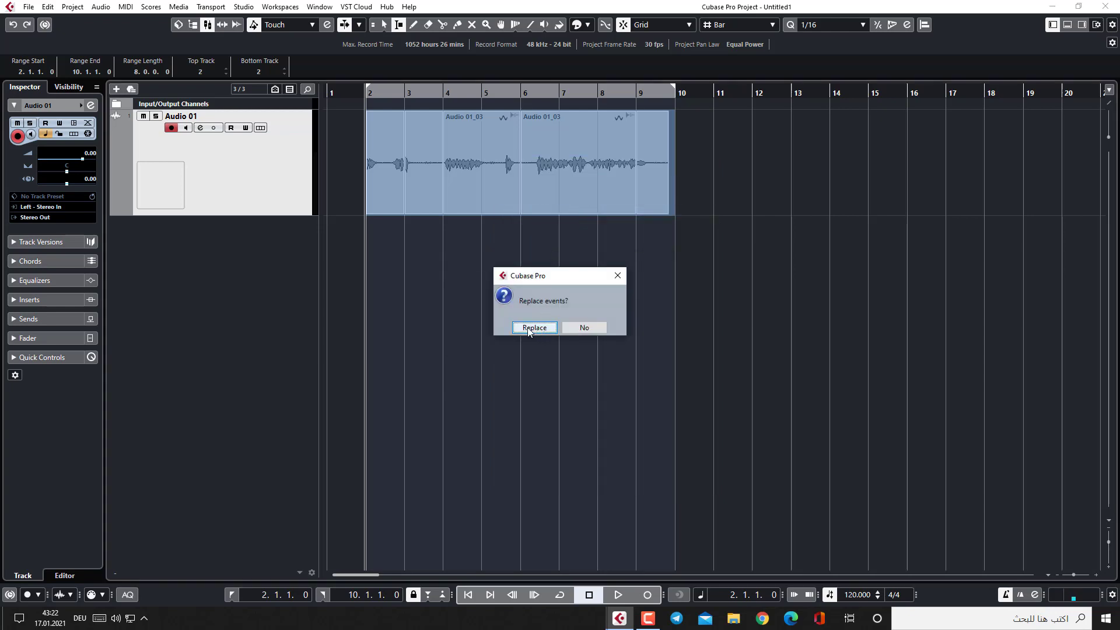
click(521, 328)
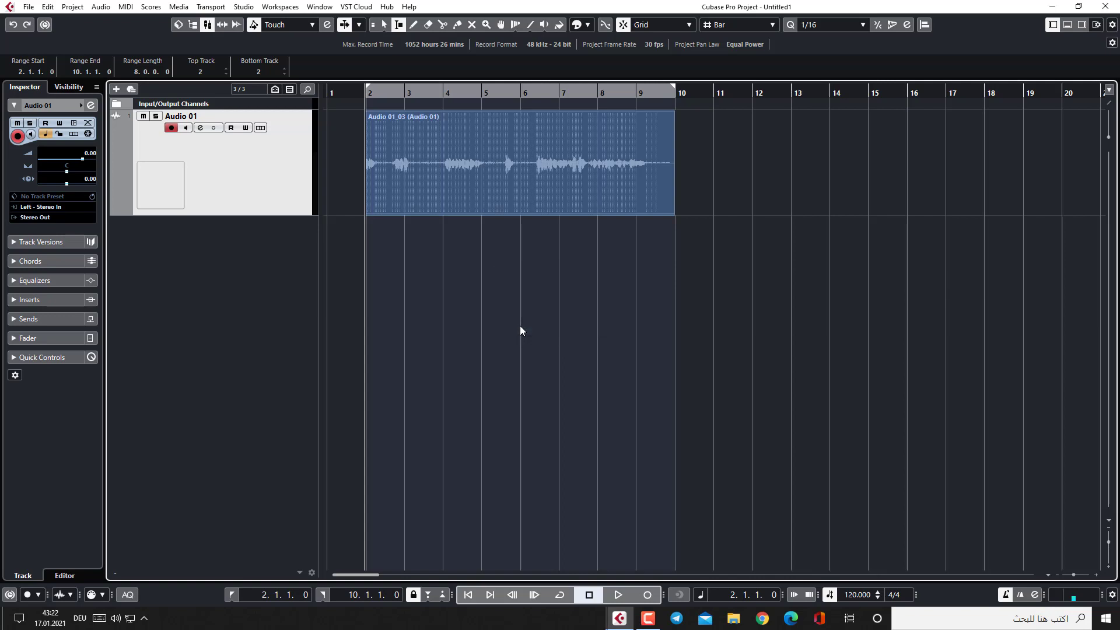
click(530, 245)
click(383, 24)
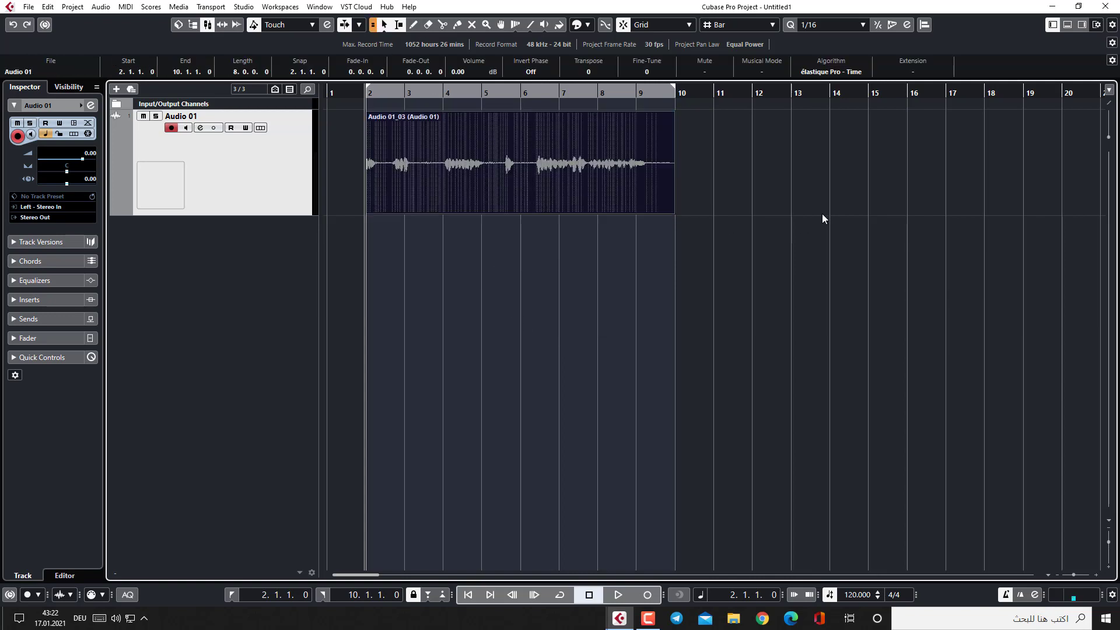
click(821, 213)
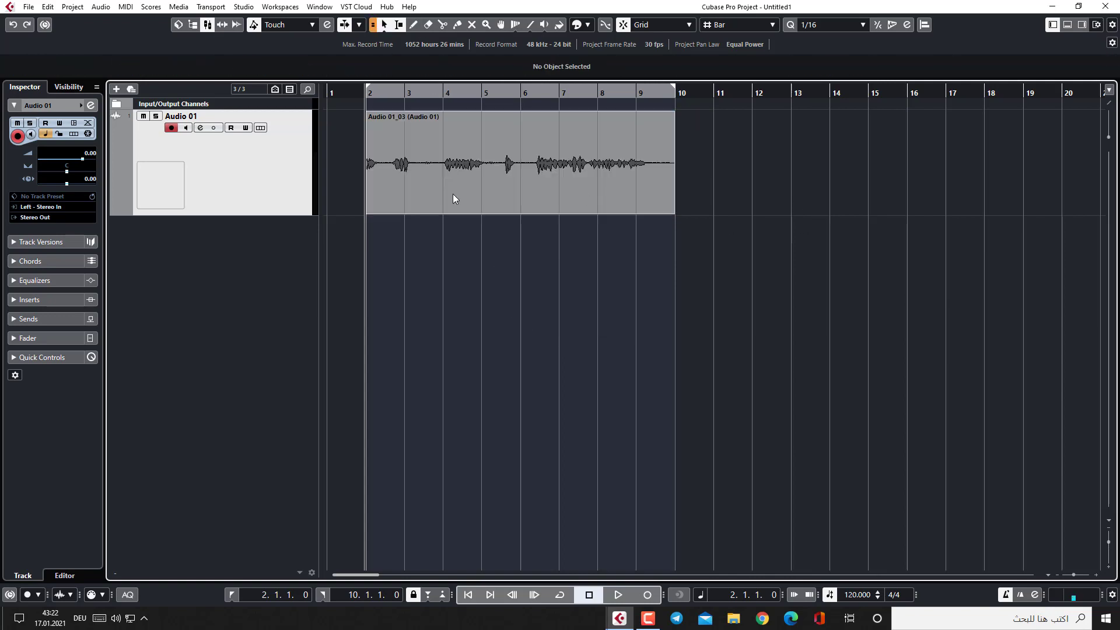
Add one Groove Agent SE instrument track routed to Stereo Out below Audio 01
click(373, 27)
click(428, 26)
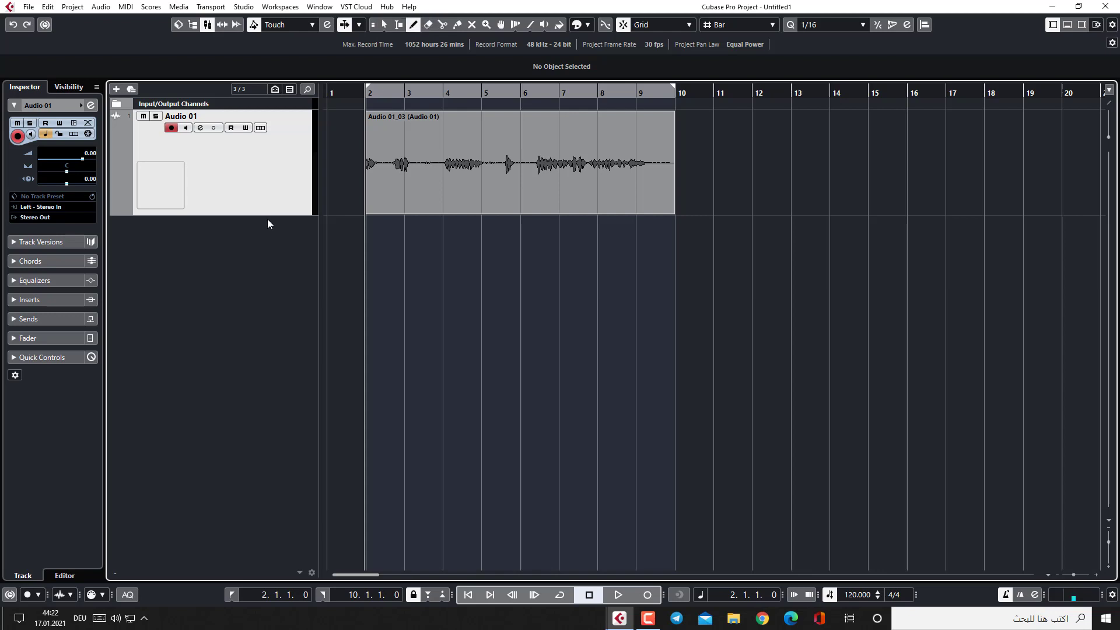
right_click(205, 244)
click(245, 265)
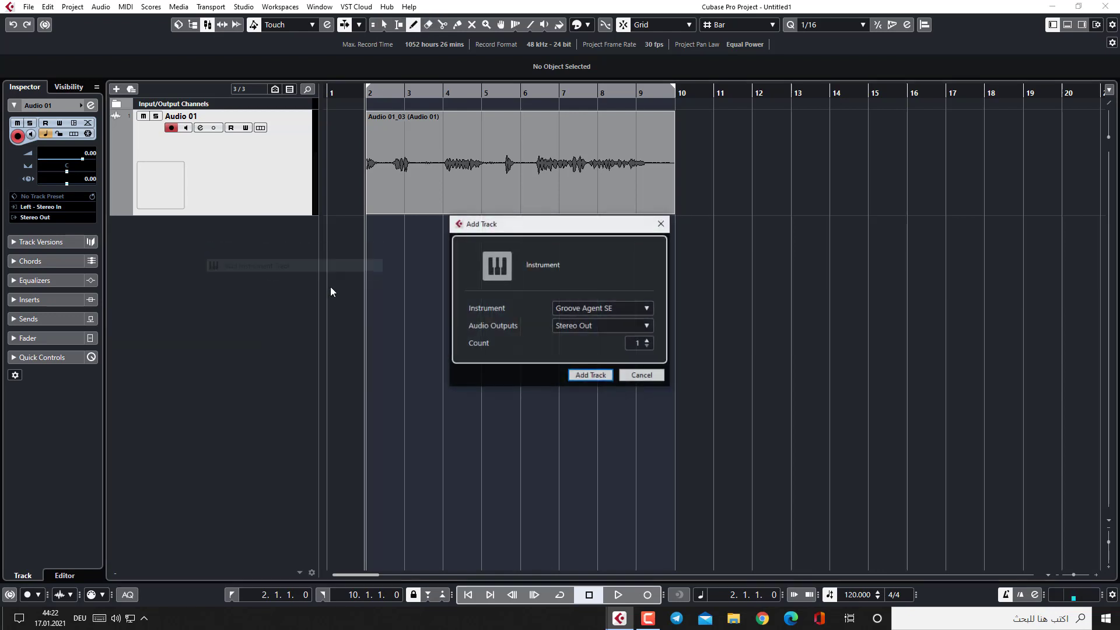
click(590, 375)
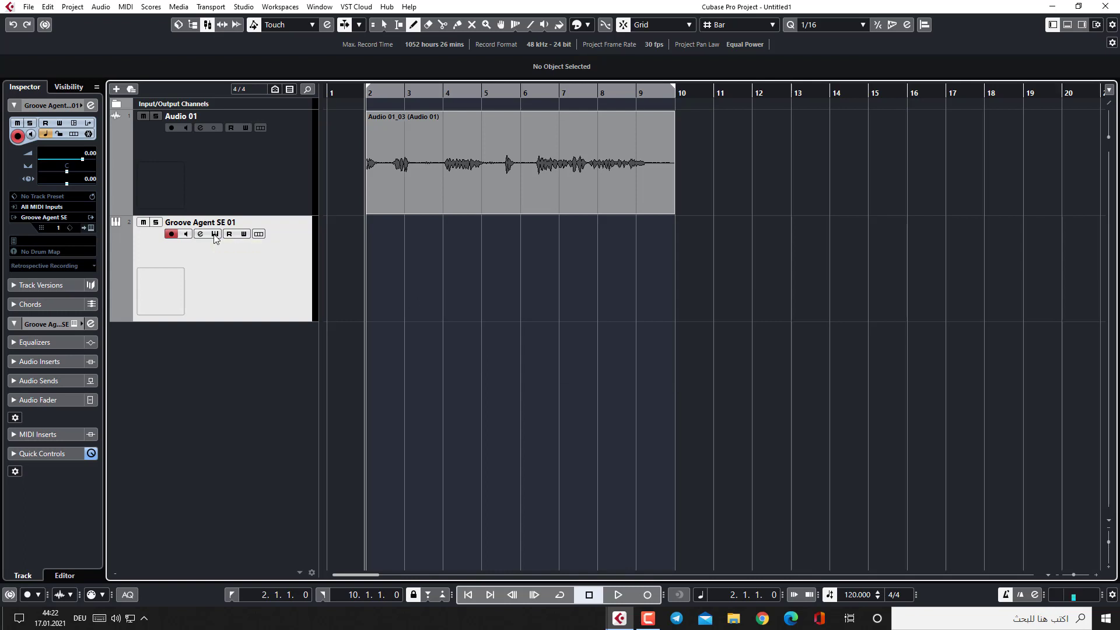
Open the Groove Agent SE instrument and load Urban Ballads Kit 01
click(215, 234)
drag(598, 140, 637, 173)
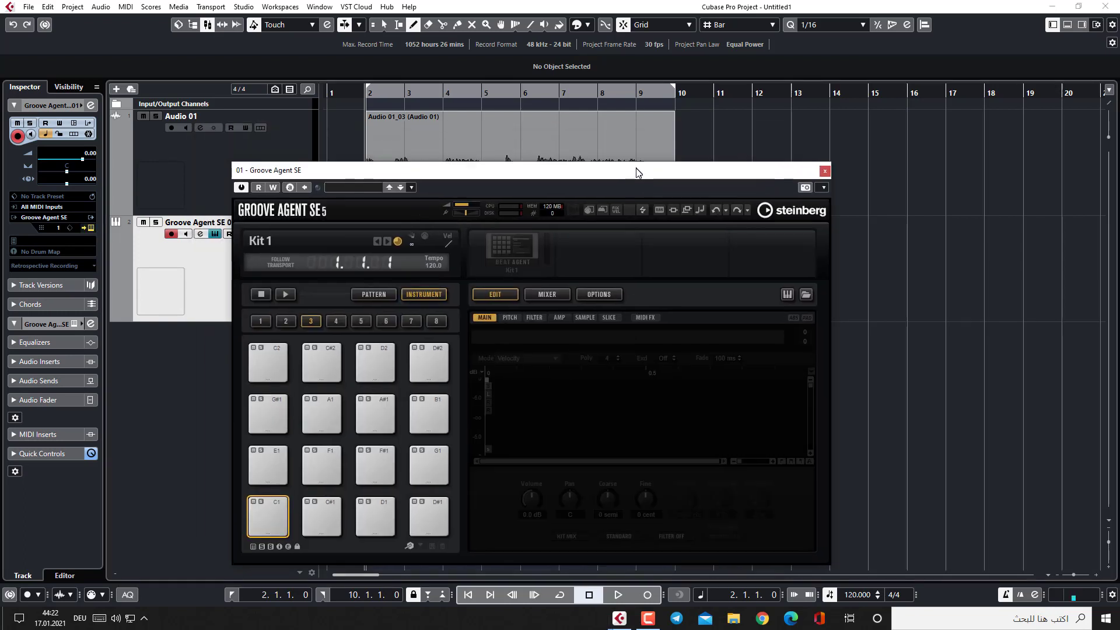
click(805, 295)
double_click(879, 420)
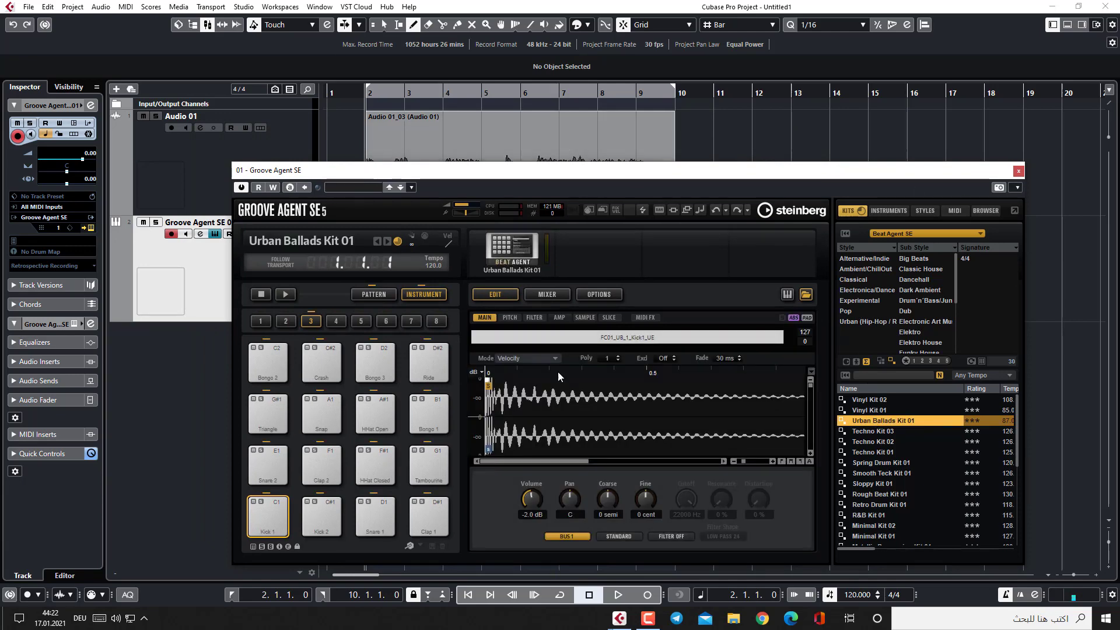
Audition the kick, snare and clap pads of the drum kit and close the instrument window
click(264, 522)
click(365, 520)
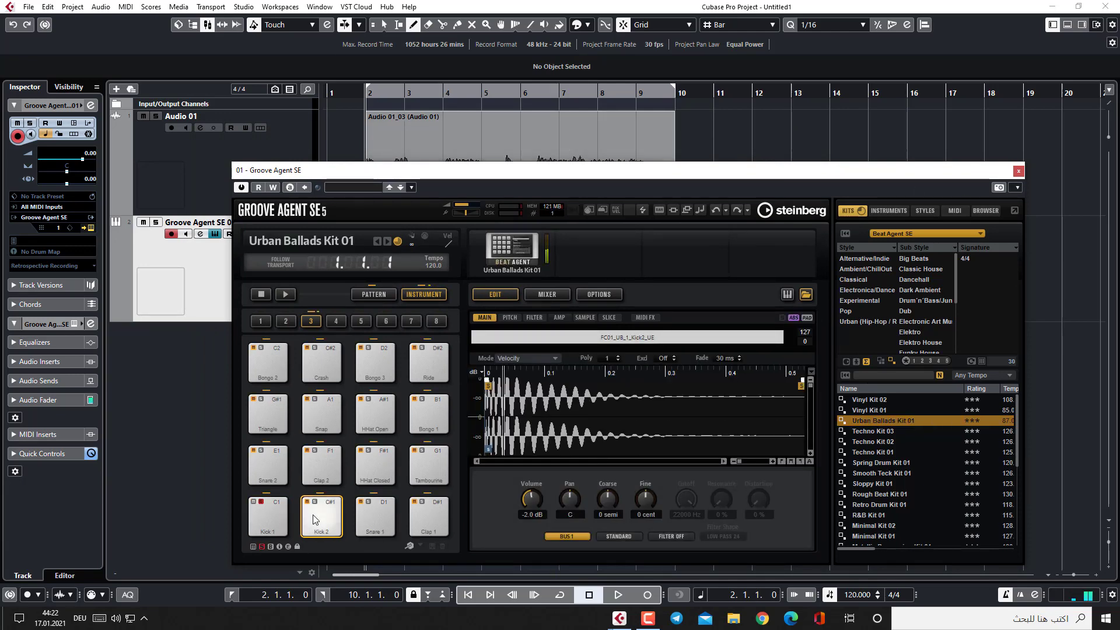
click(269, 515)
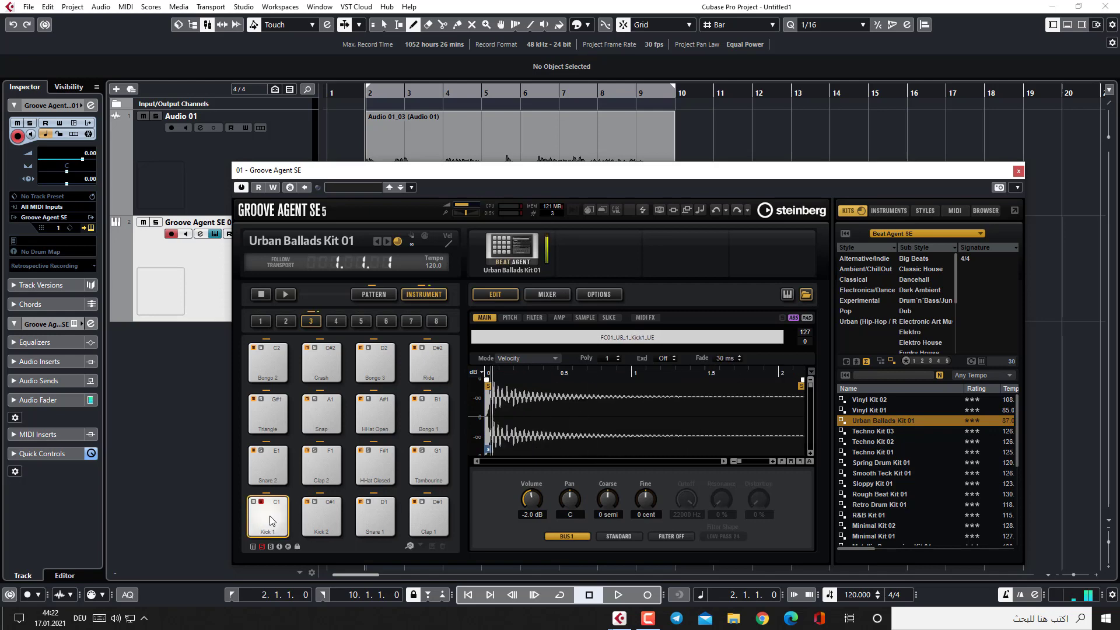
click(257, 465)
click(332, 472)
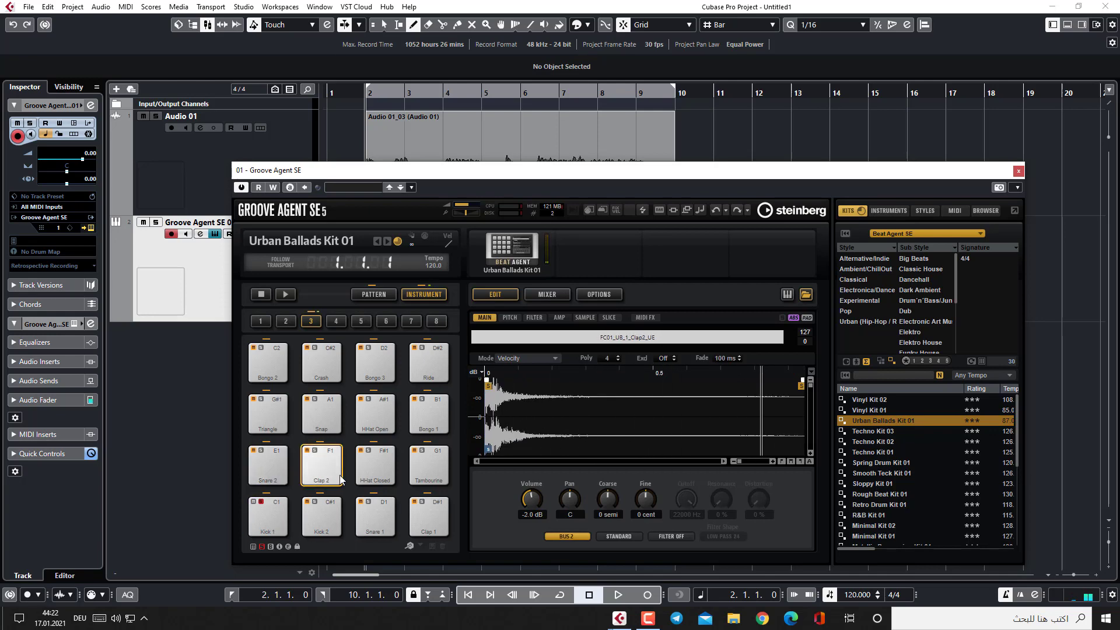
click(269, 518)
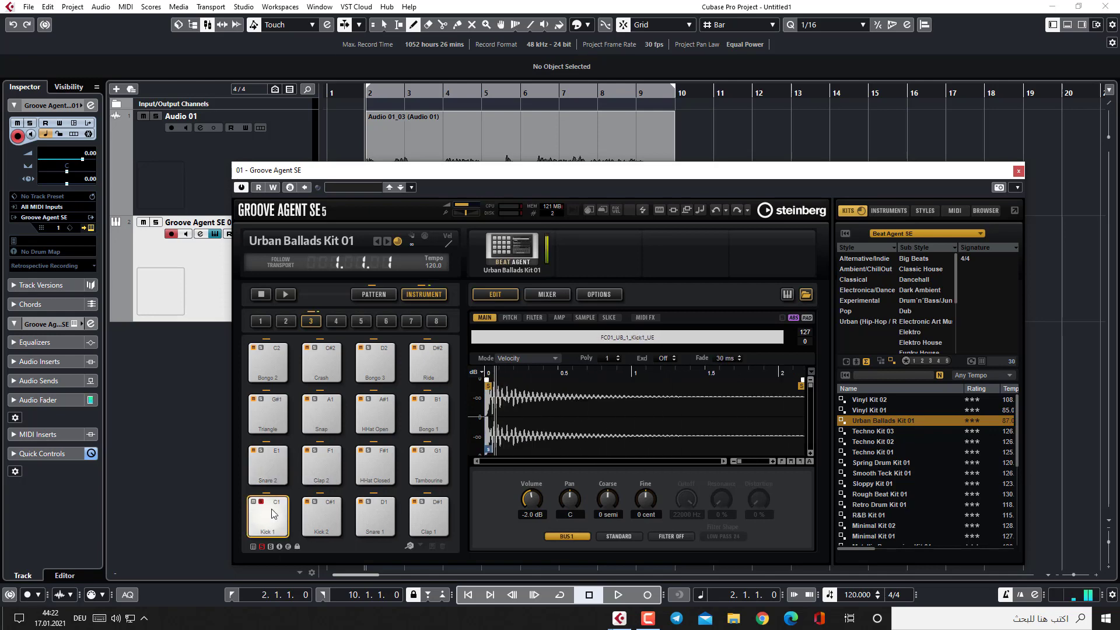
click(321, 515)
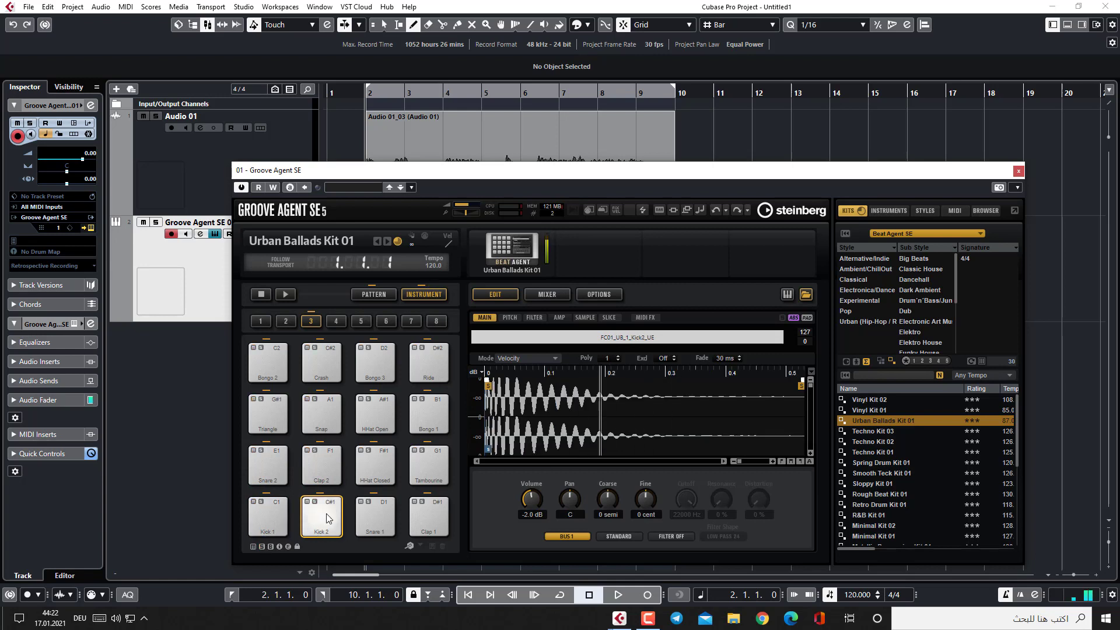
click(375, 515)
click(1018, 170)
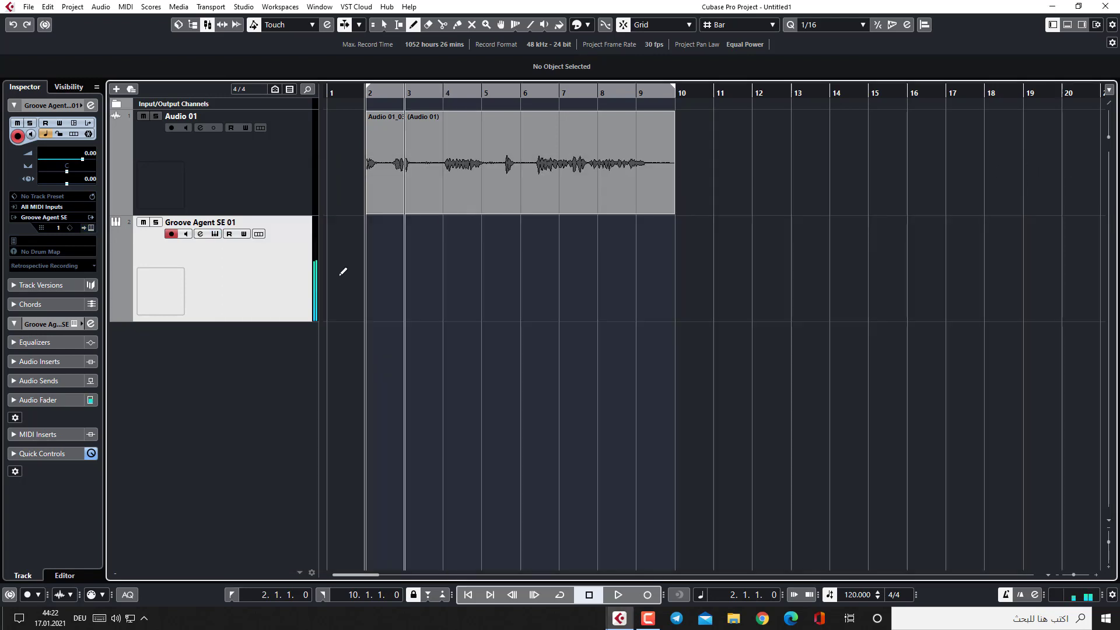
Draw a MIDI part from bar 2 to 10 on the Groove Agent SE track and open it in a separate Key Editor window
drag(369, 265, 665, 272)
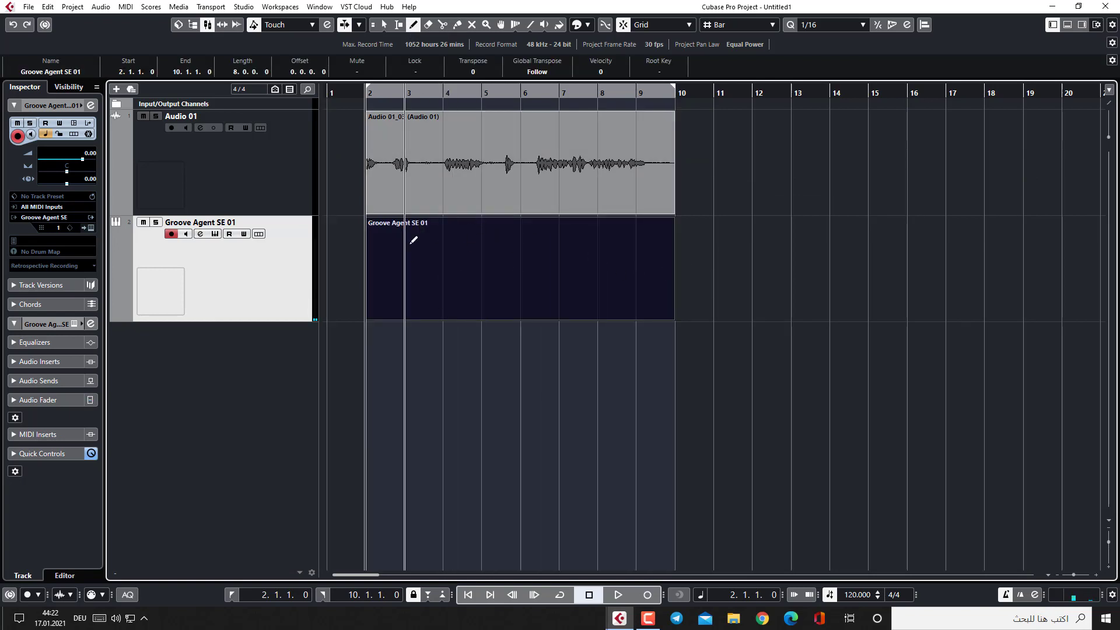
key(1)
double_click(442, 265)
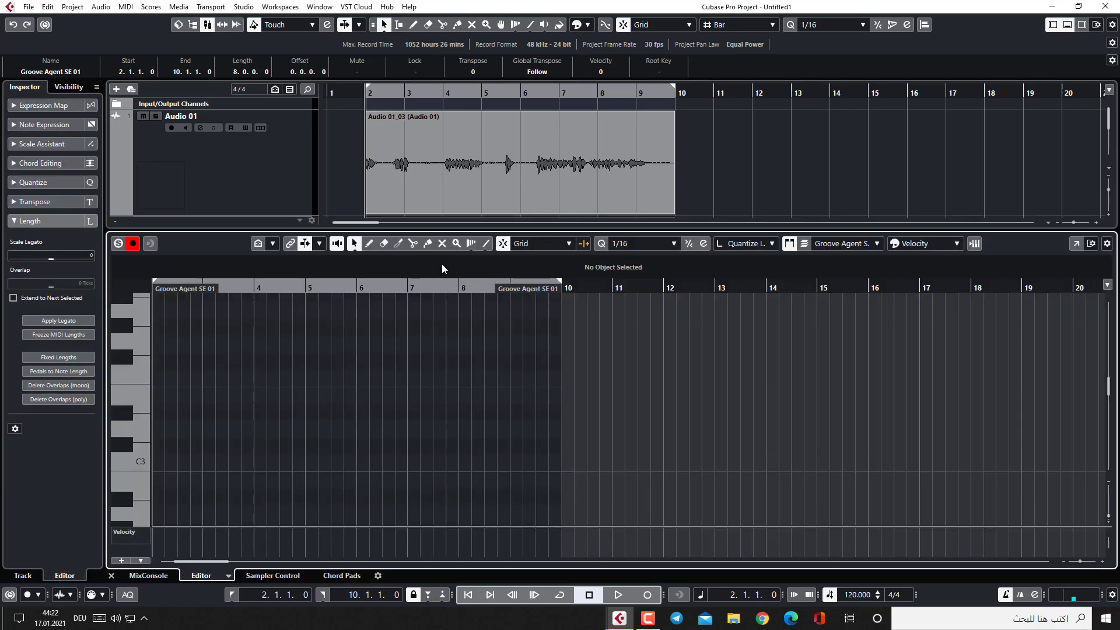
click(413, 25)
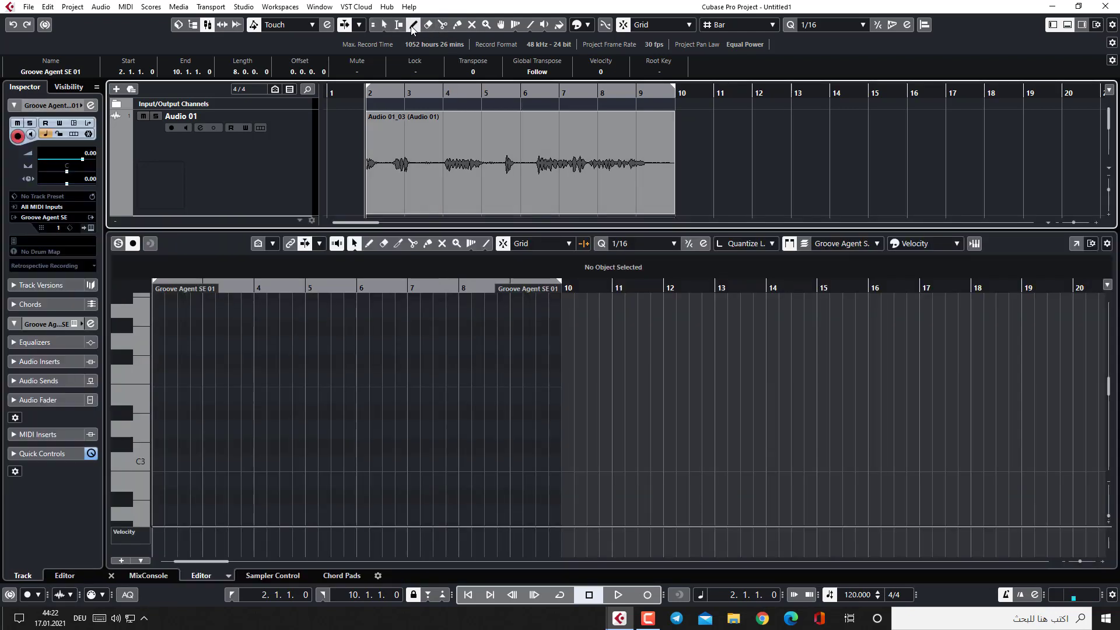
click(127, 498)
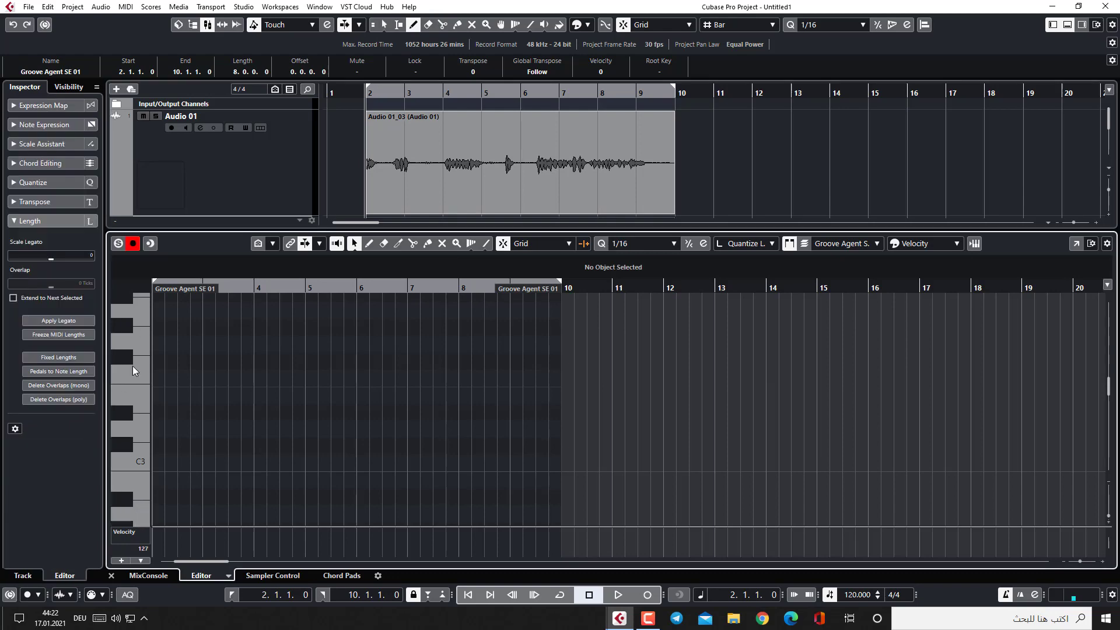
scroll(149, 447, down, 2)
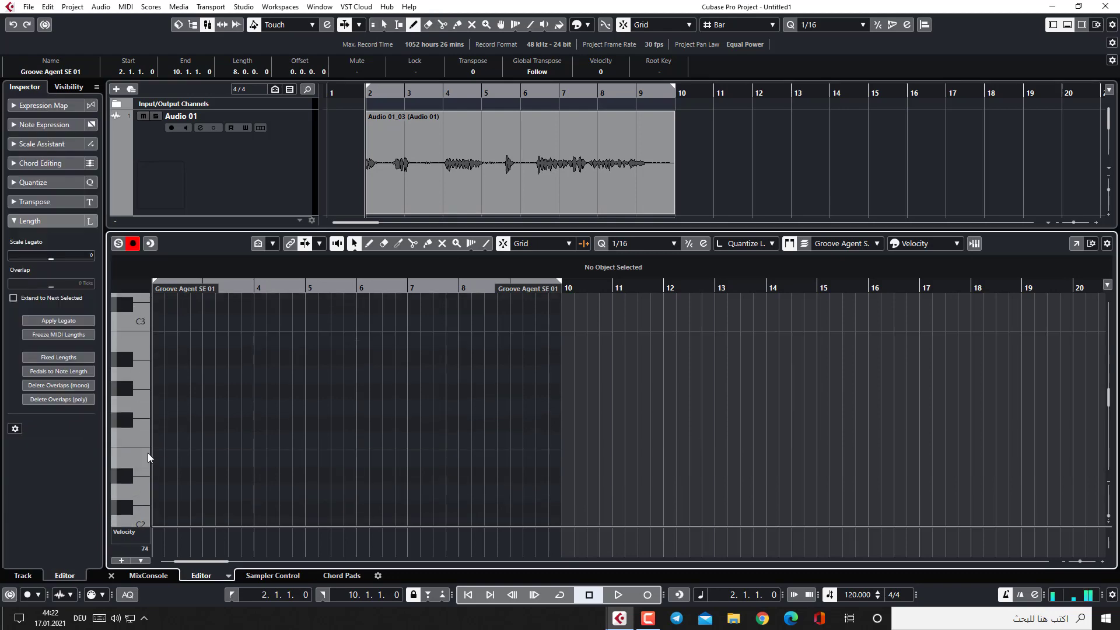
click(1075, 243)
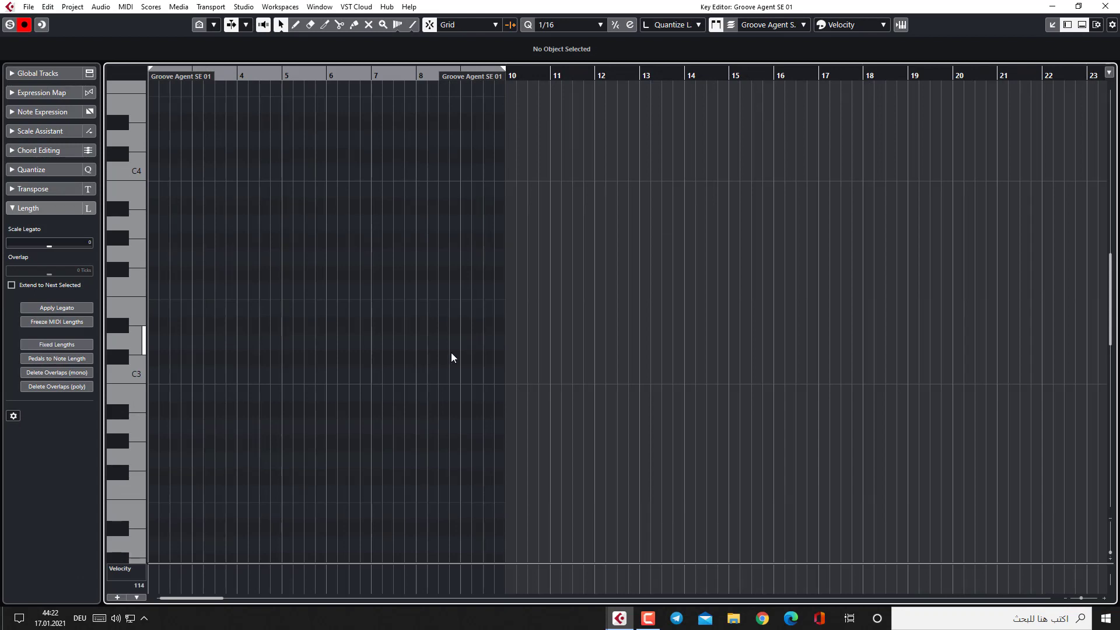
Draw C1 notes on the first beat of bars 2, 4, 5, 6, 7 and 9
scroll(253, 353, down, 7)
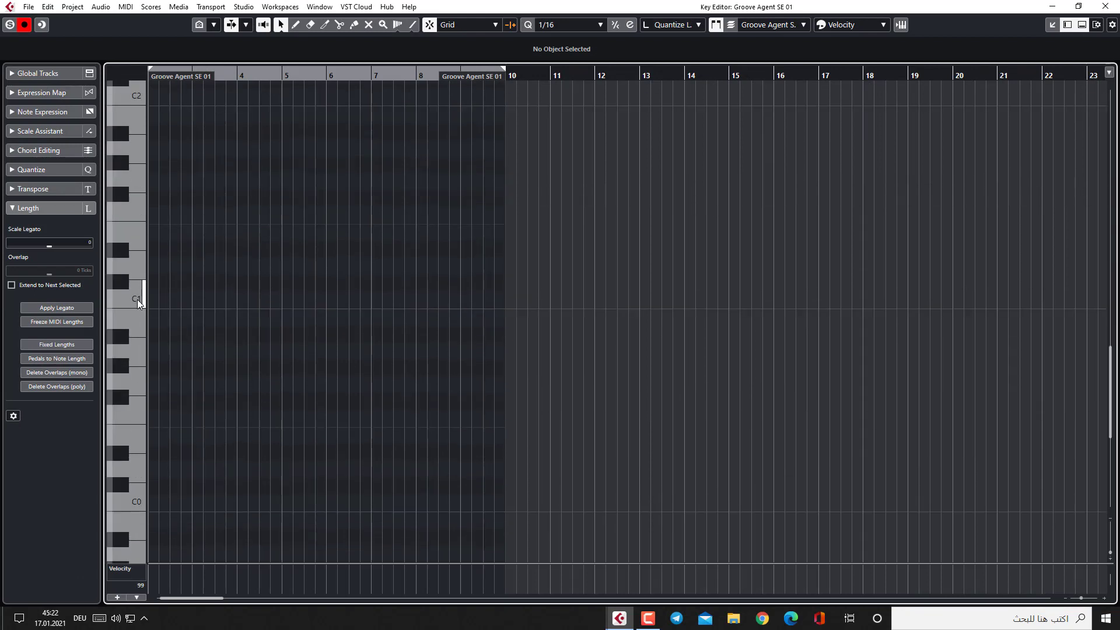
click(296, 25)
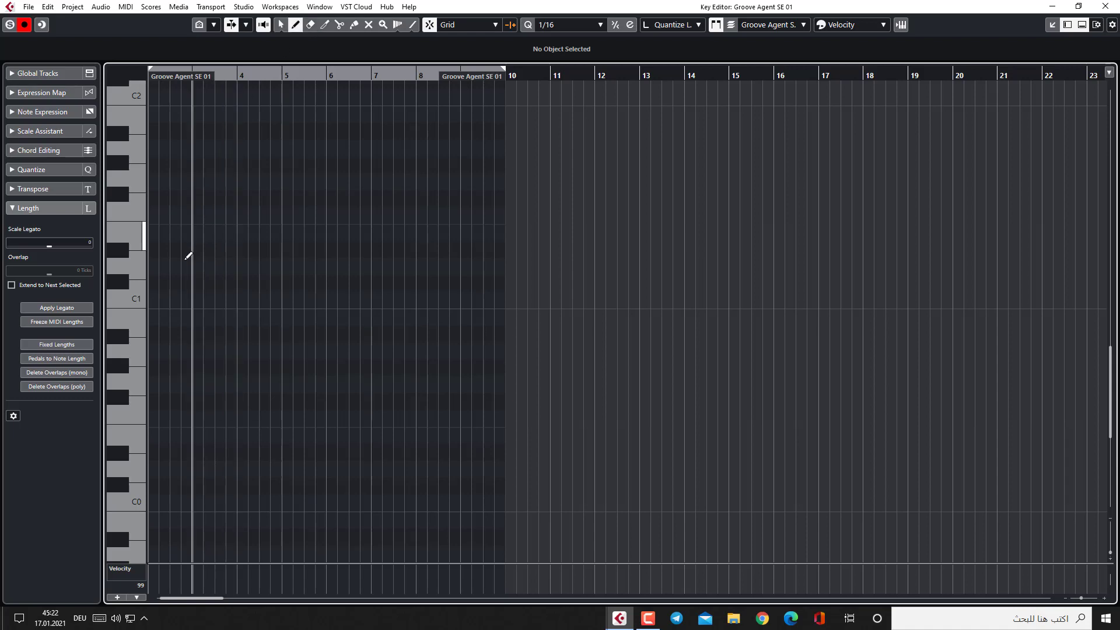
click(157, 298)
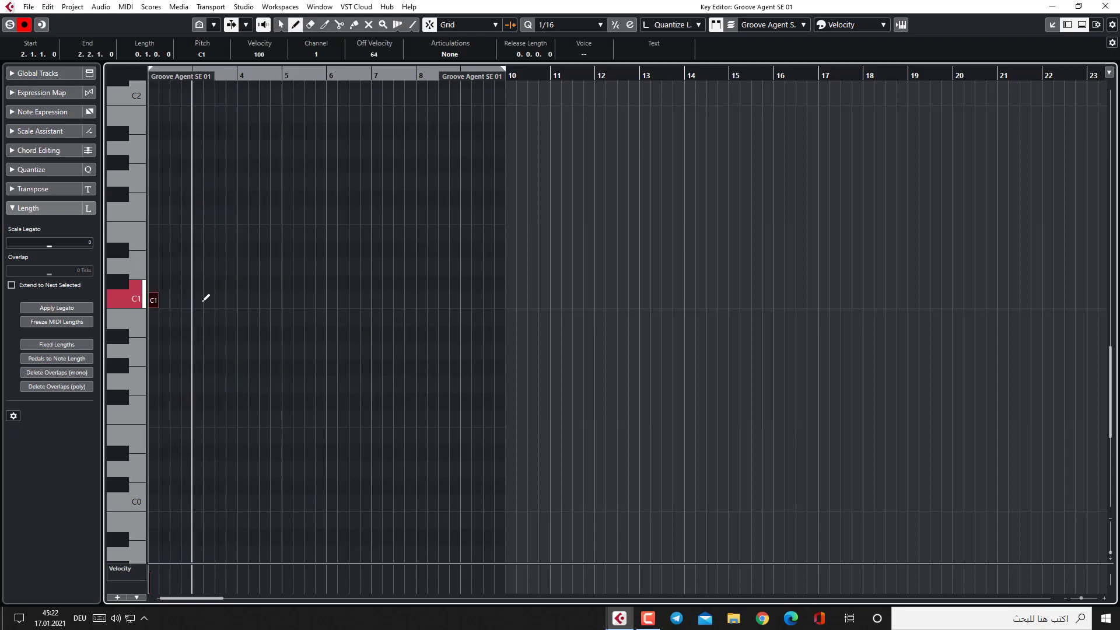
click(242, 298)
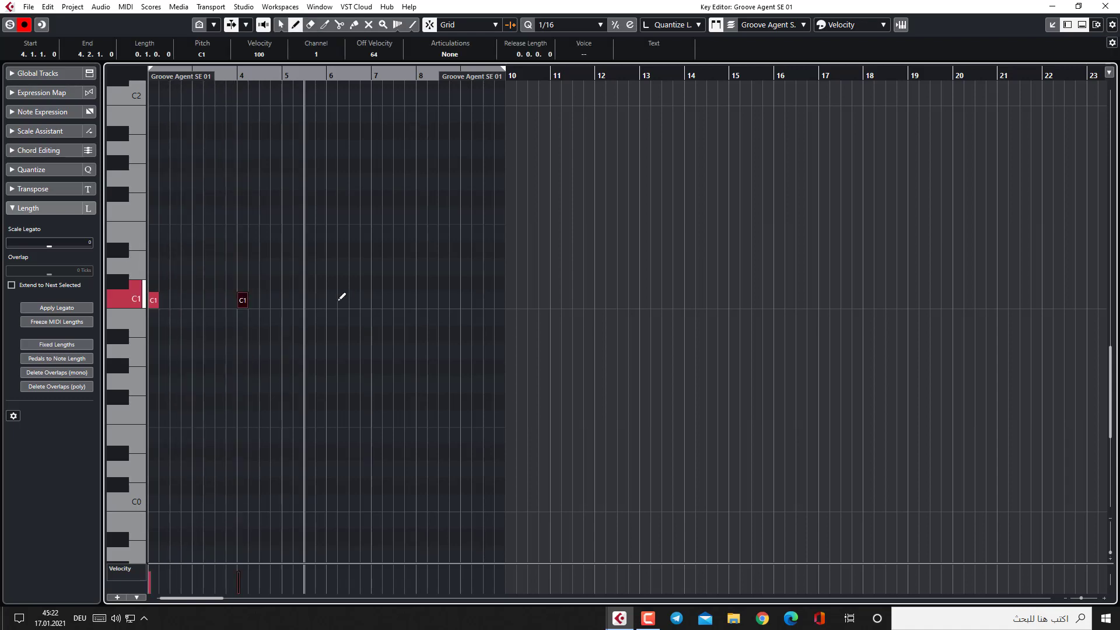
click(289, 299)
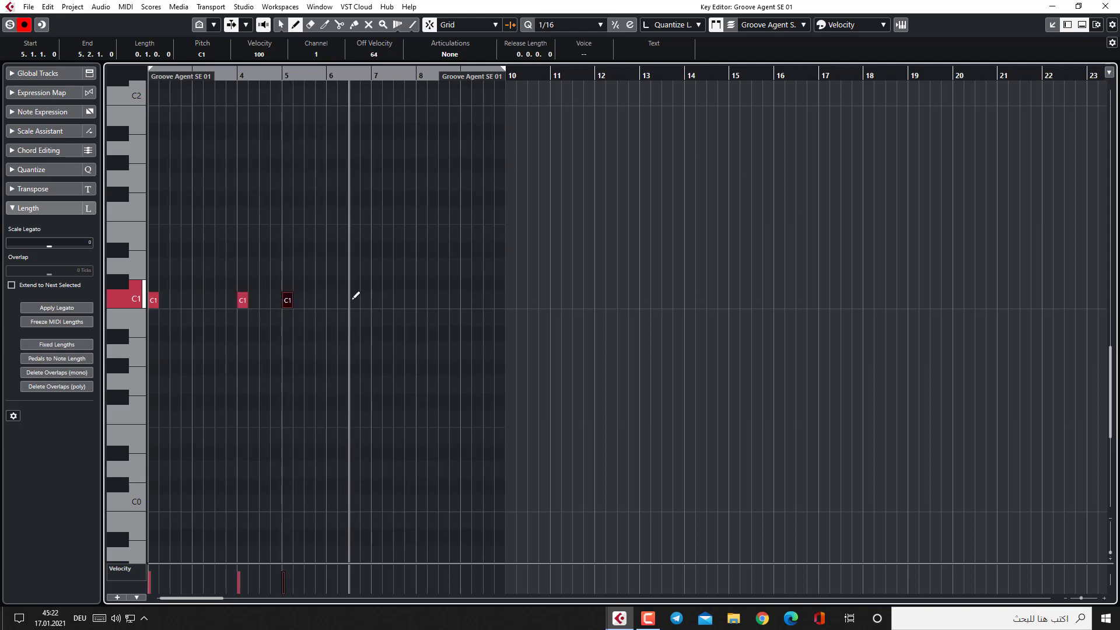
click(332, 299)
click(377, 299)
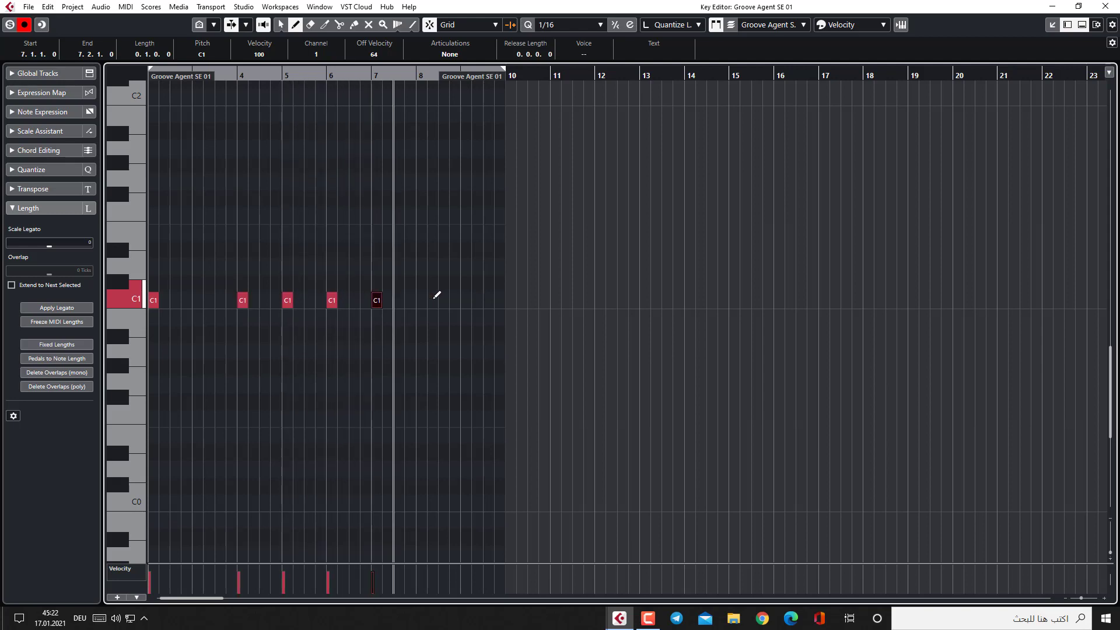
click(467, 298)
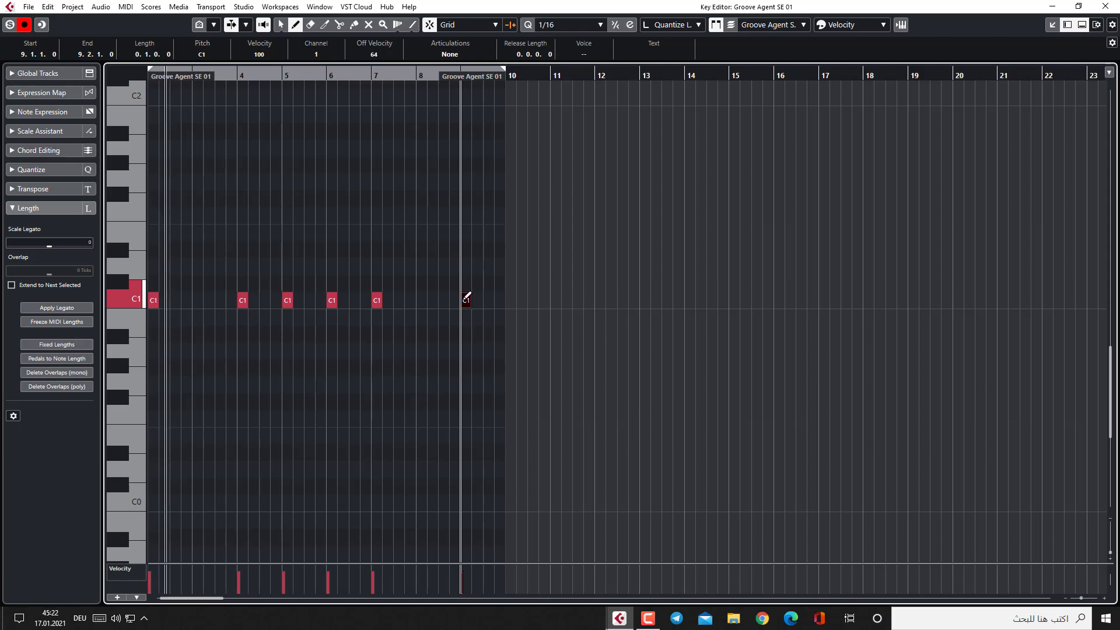
Draw a C1 note on the first beat of bar 3 and play the pattern back from the start
click(197, 300)
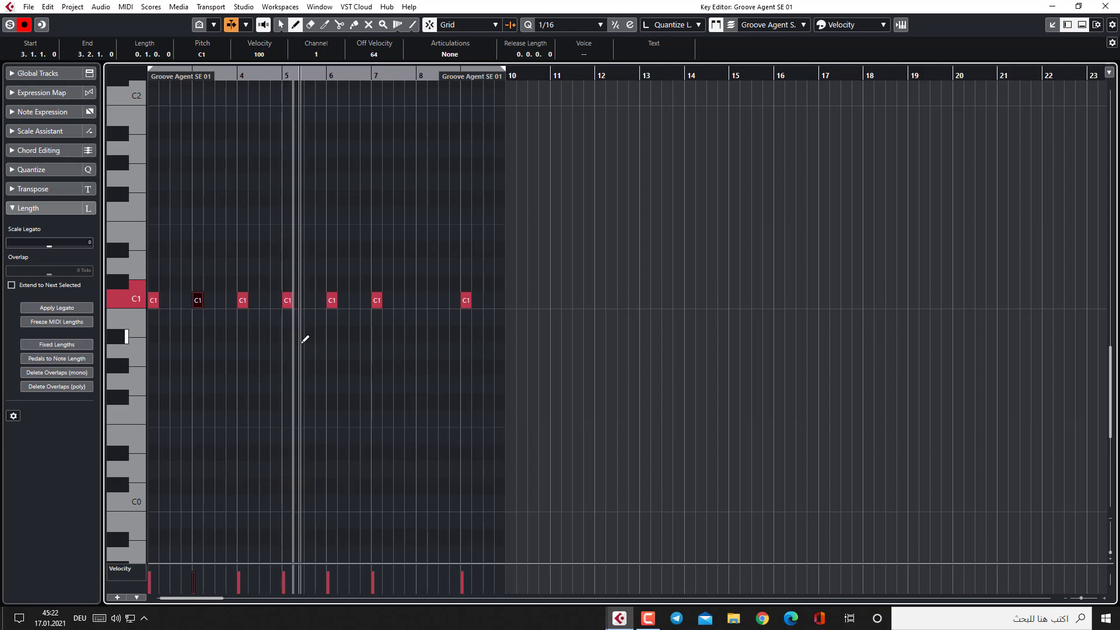
key(space)
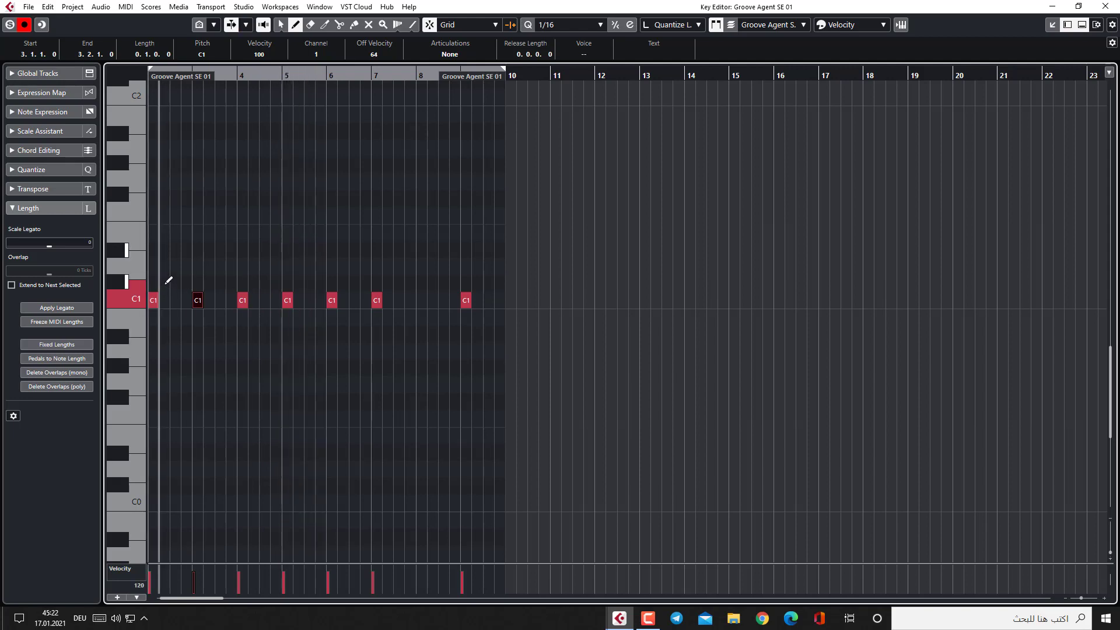
key(space)
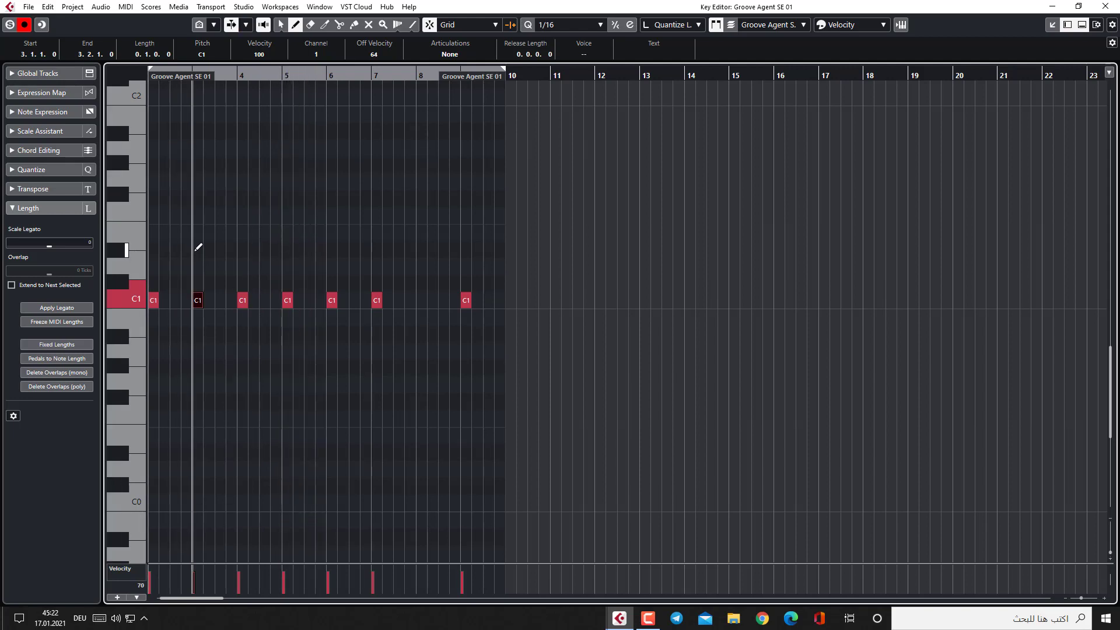
key(space)
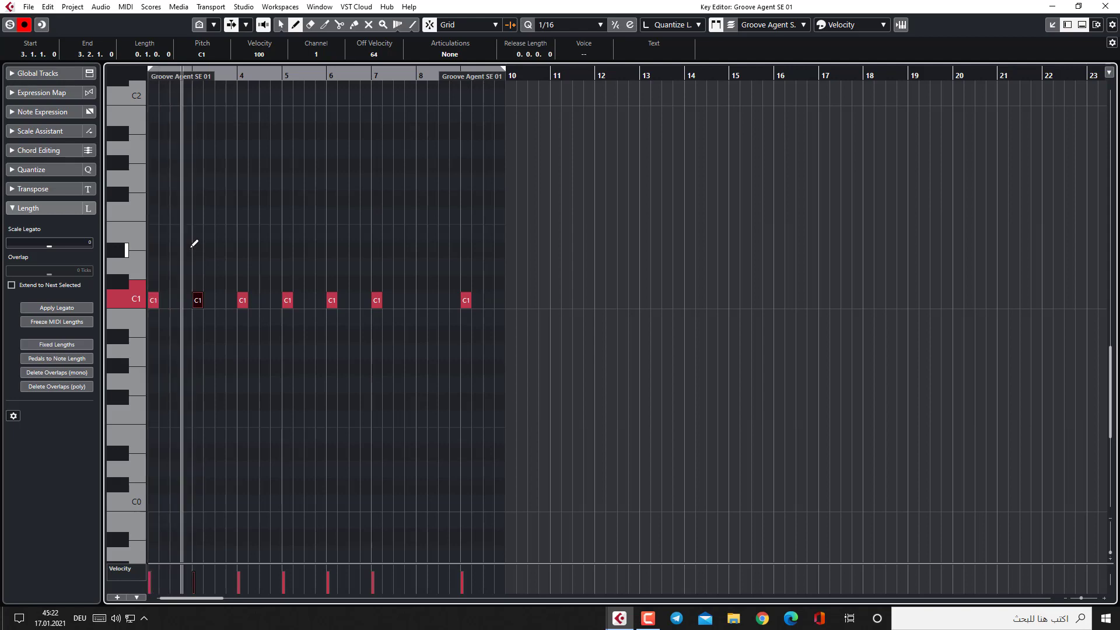
Draw D#1 notes on beat 3 of bars 2, 3 and 4, beat 4 of bar 4, and beat 1 of bars 6, 7 and 8 during playback
click(219, 248)
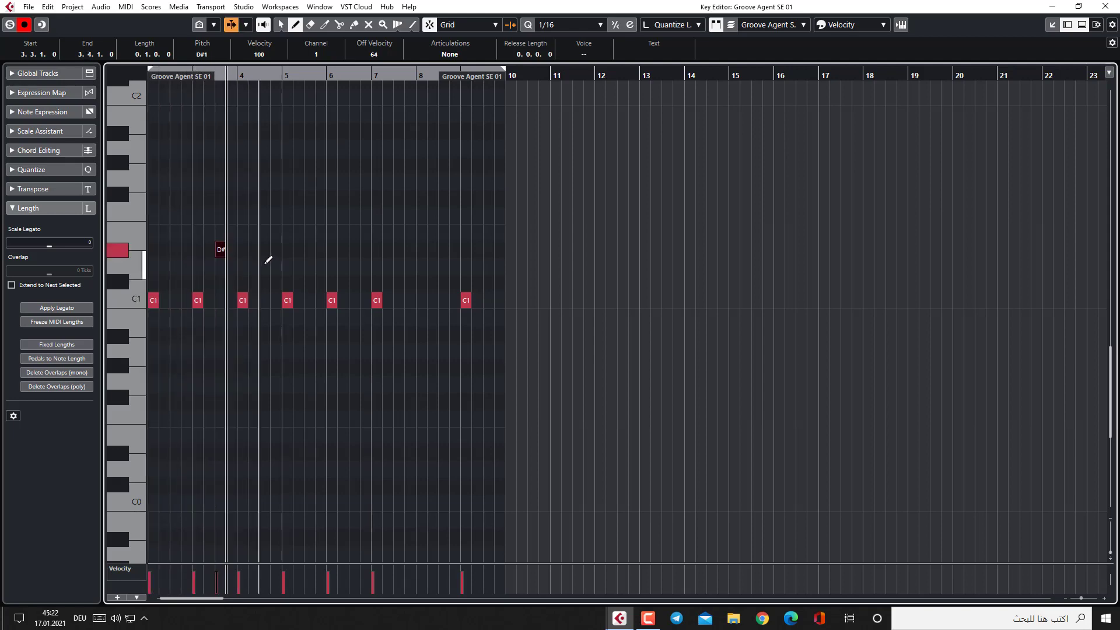
click(276, 250)
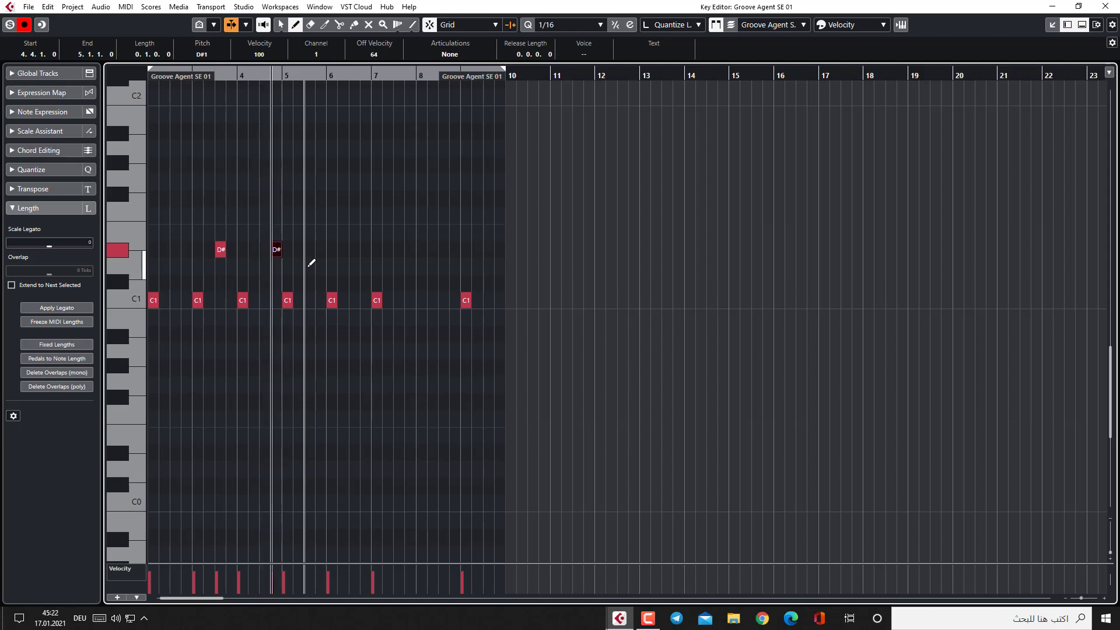
click(332, 249)
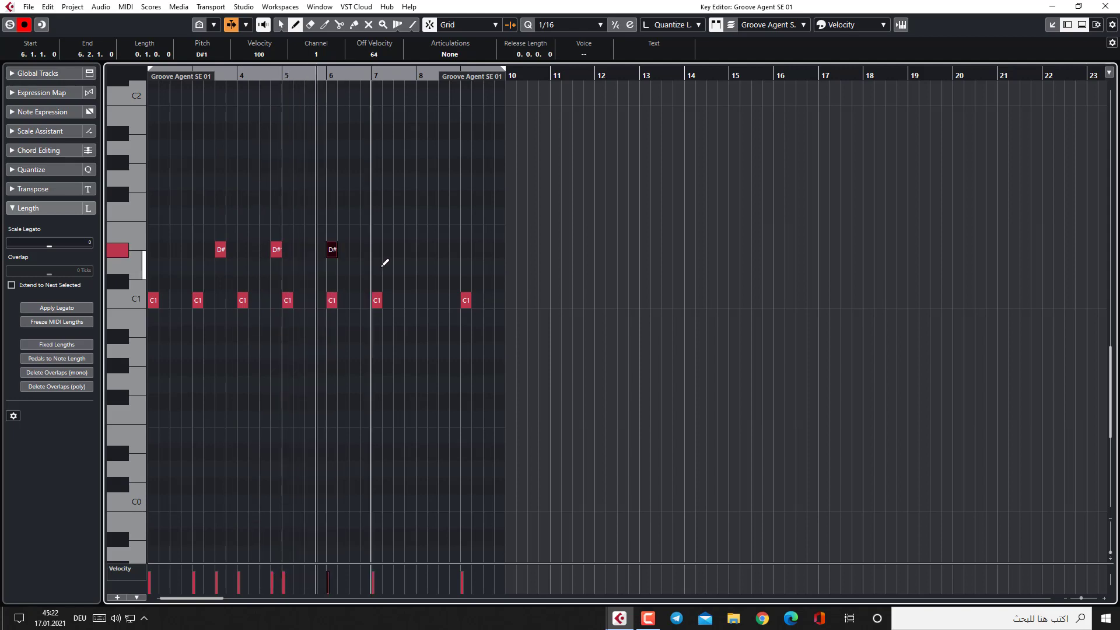
click(382, 250)
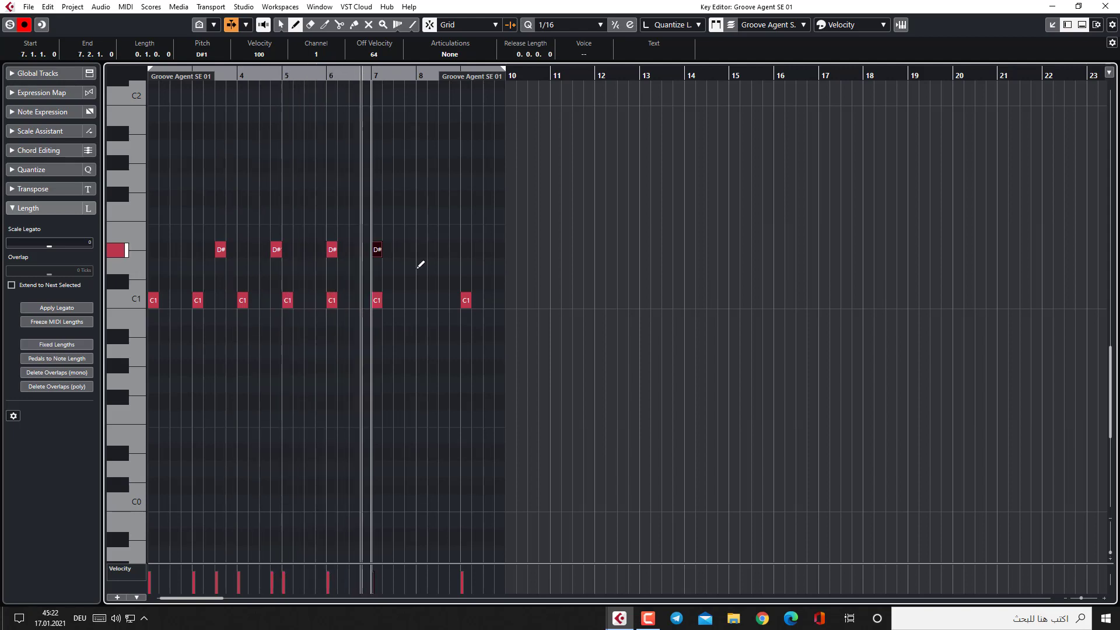
click(424, 250)
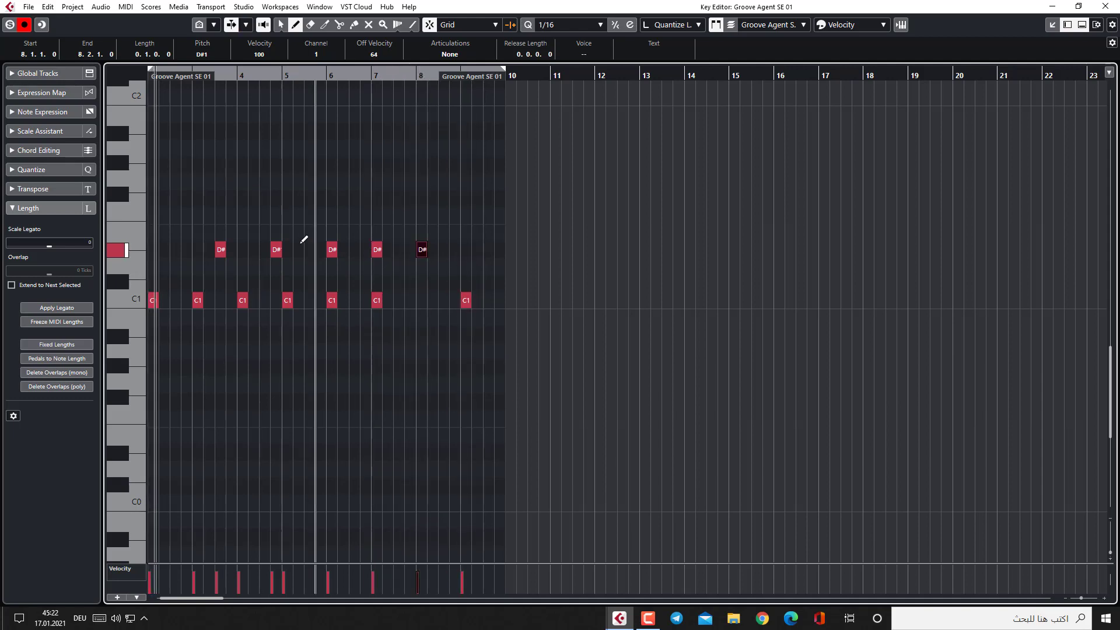
click(177, 250)
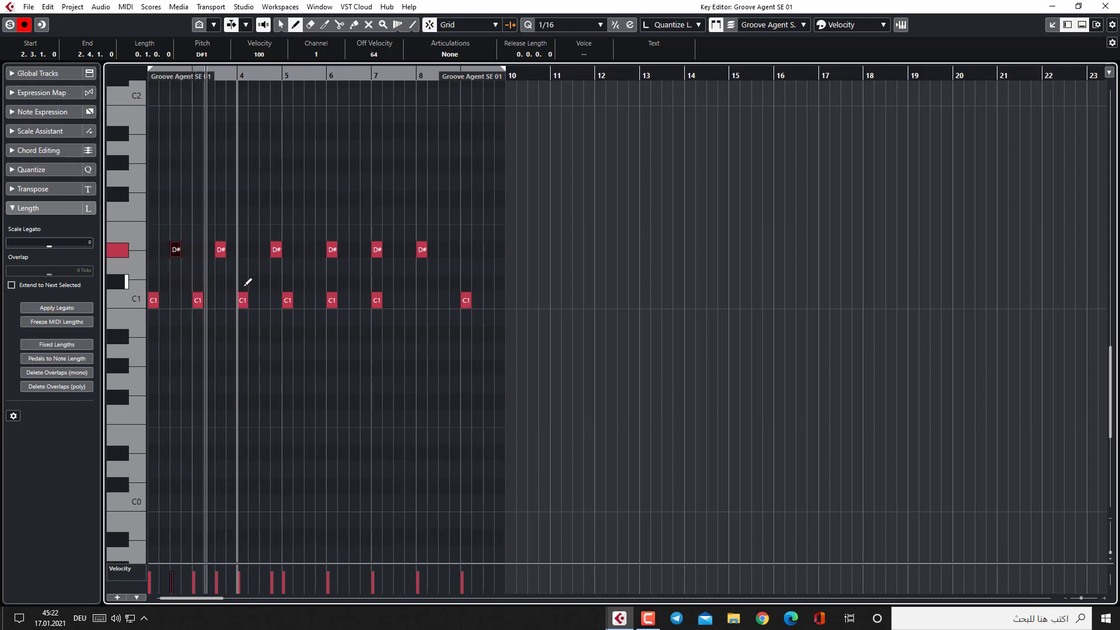
click(264, 249)
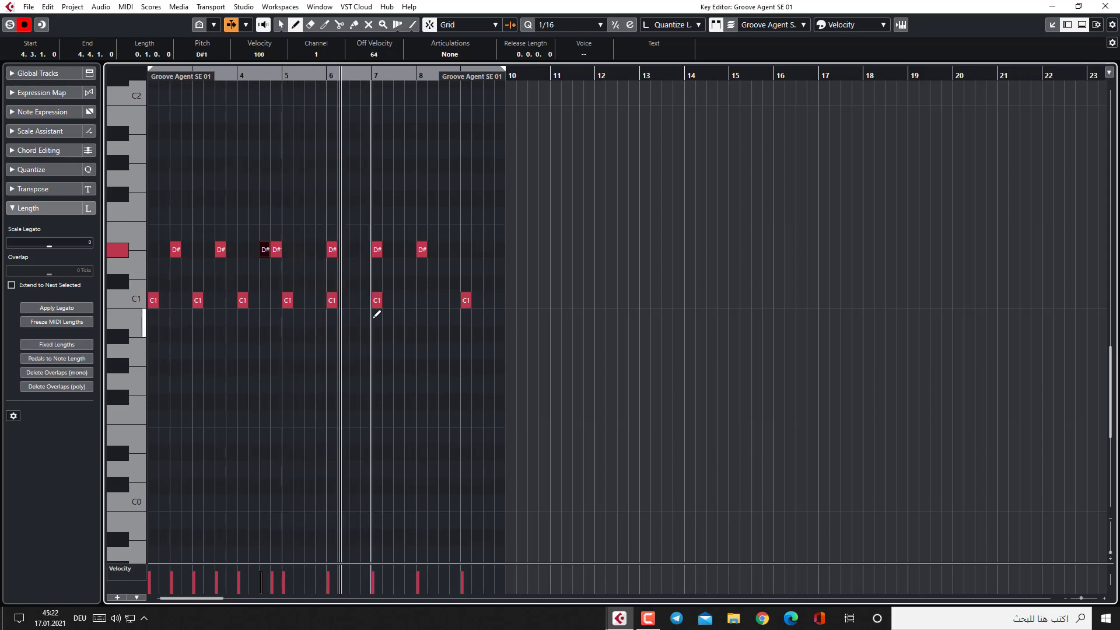
key(space)
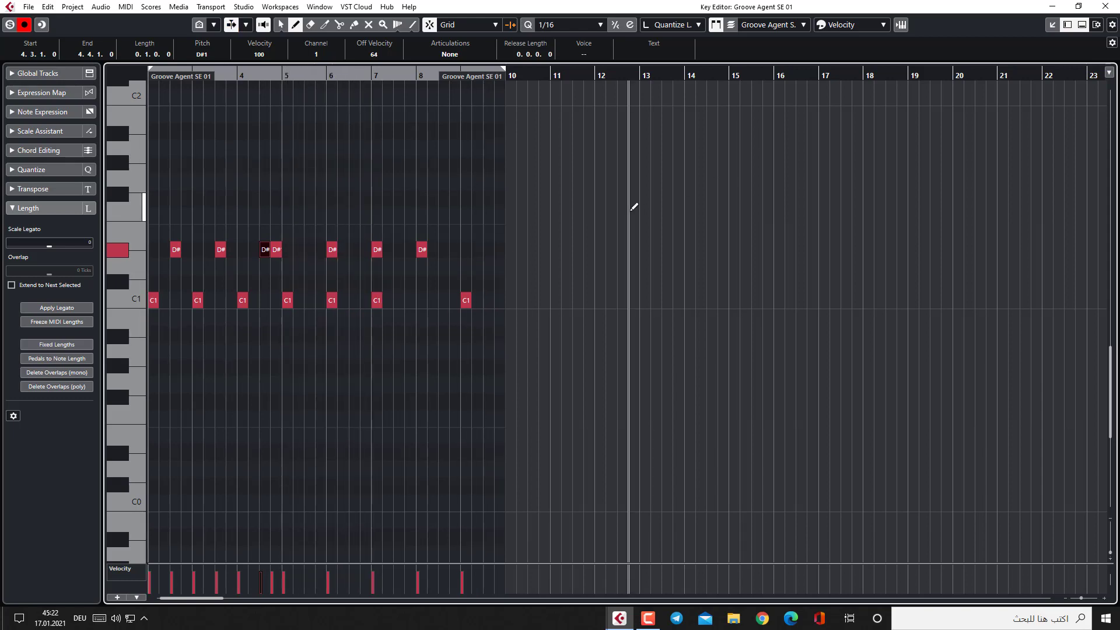
Erase the D#1 notes on beat 4 of bar 4 and on the first beats of bars 6, 7 and 8
click(310, 24)
click(278, 249)
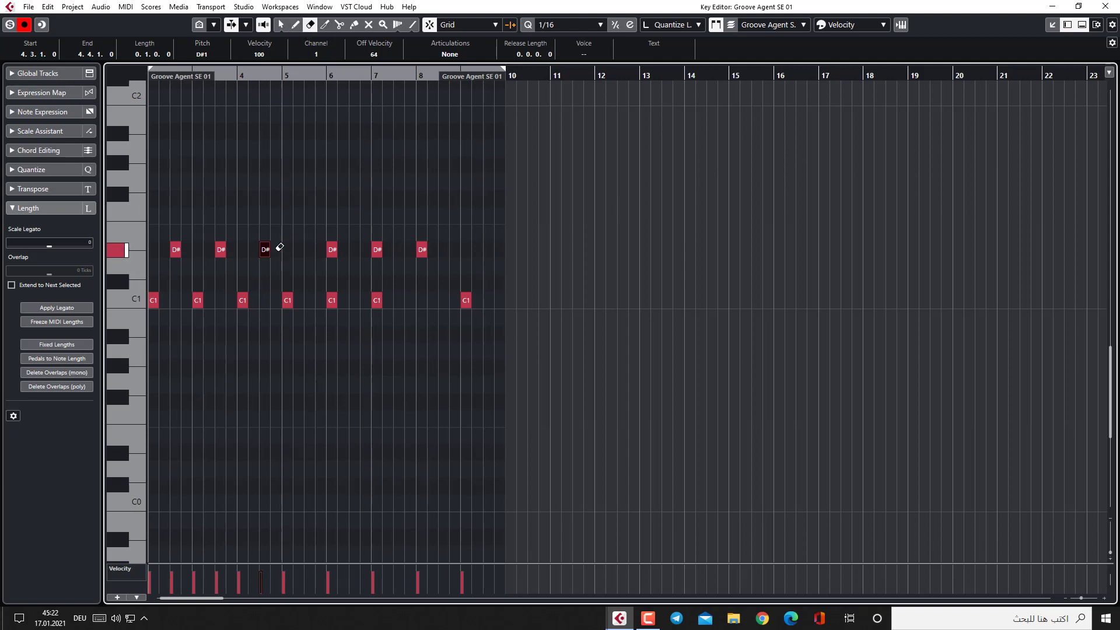
click(332, 249)
click(377, 250)
click(422, 249)
Return to the project with the note editor closed and delete the Groove Agent SE 01 part
click(1052, 26)
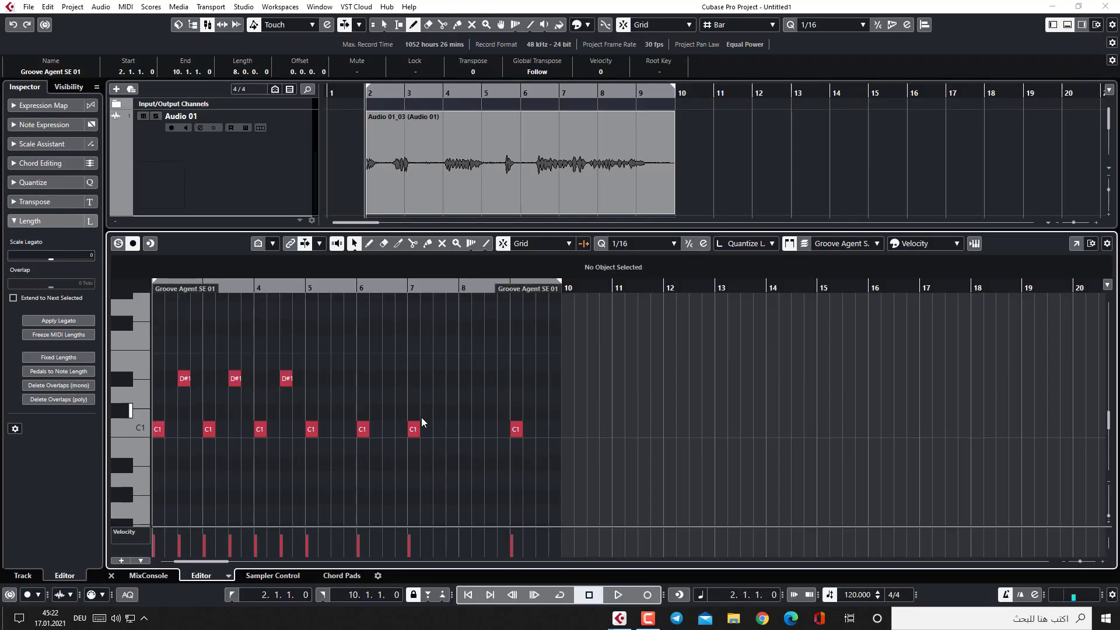
click(115, 574)
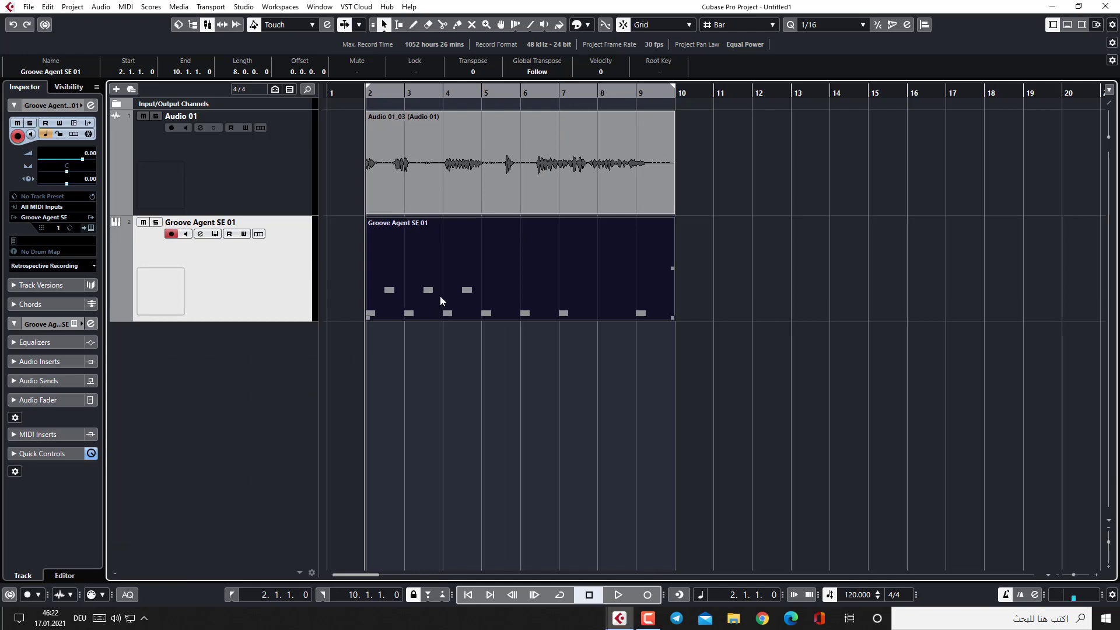
key(Delete)
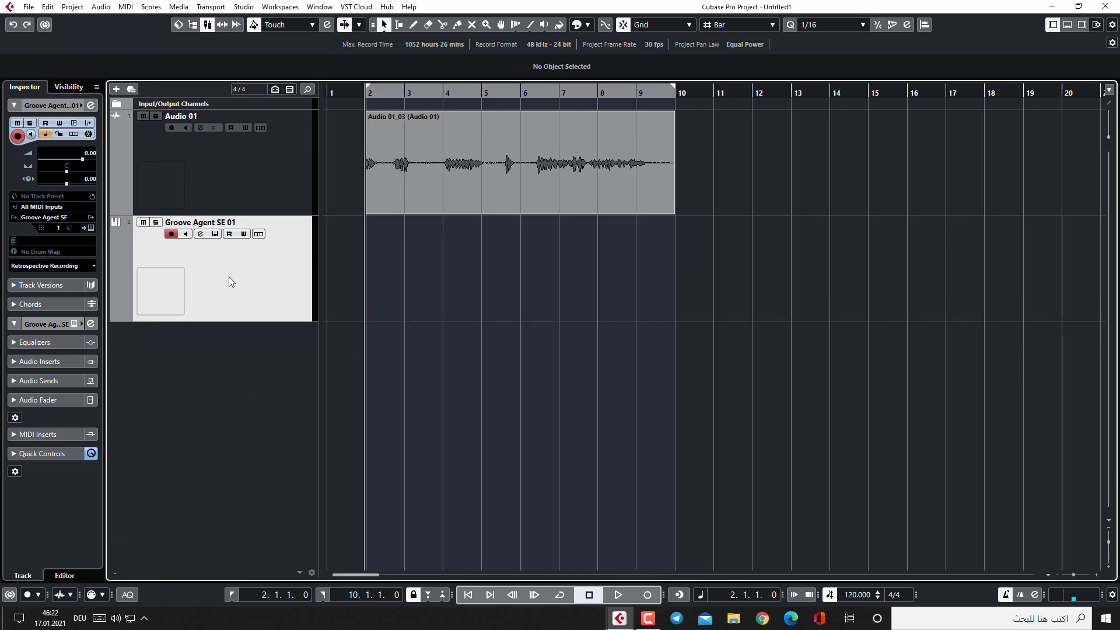
Mute the audio event on the Audio 01 track and play the project briefly
click(471, 25)
click(460, 171)
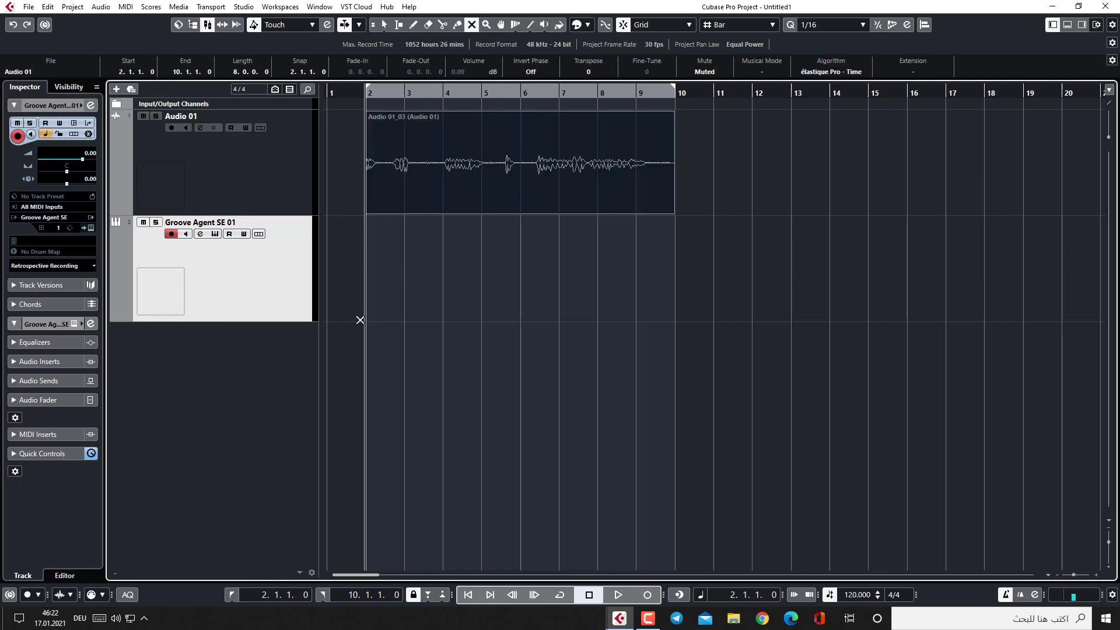
key(space)
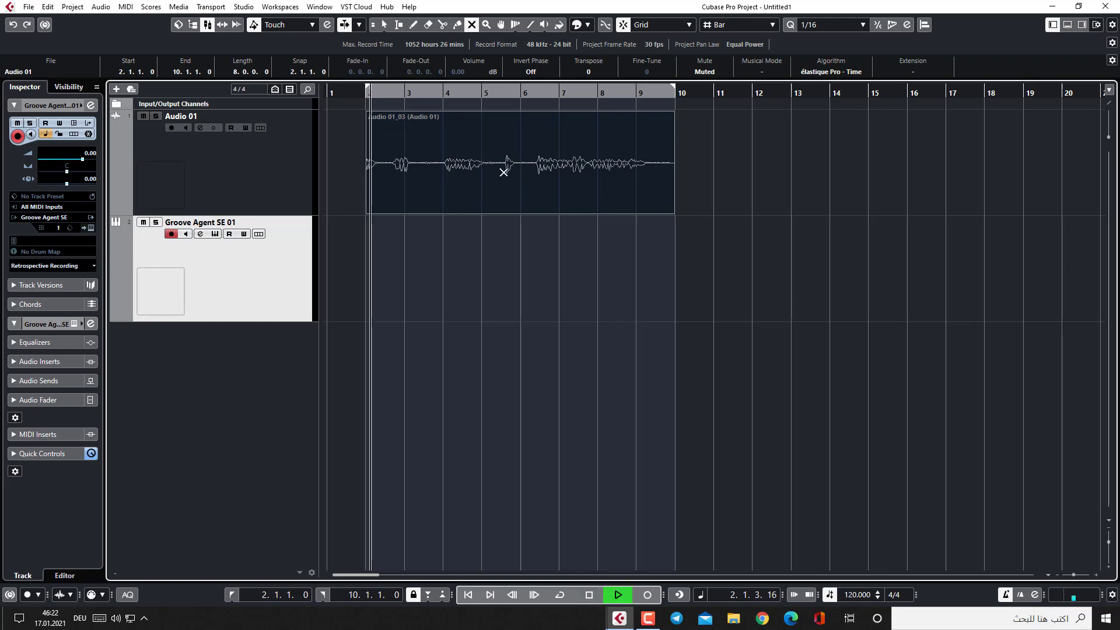
key(space)
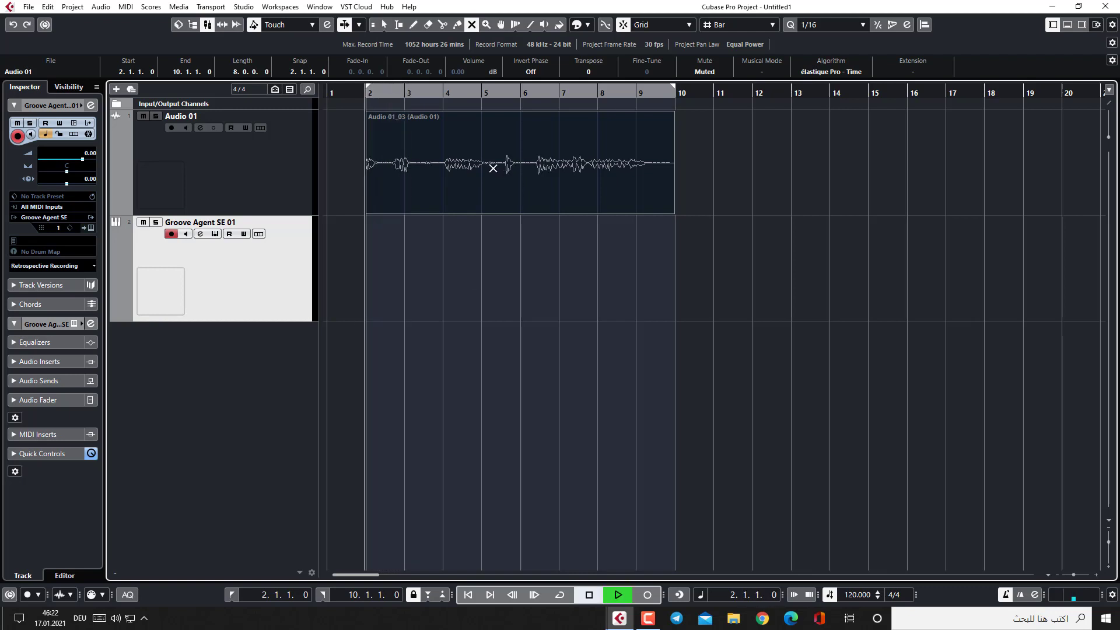
Unmute the Audio 01 event, play it back and return to the Object Selection tool
click(493, 168)
key(space)
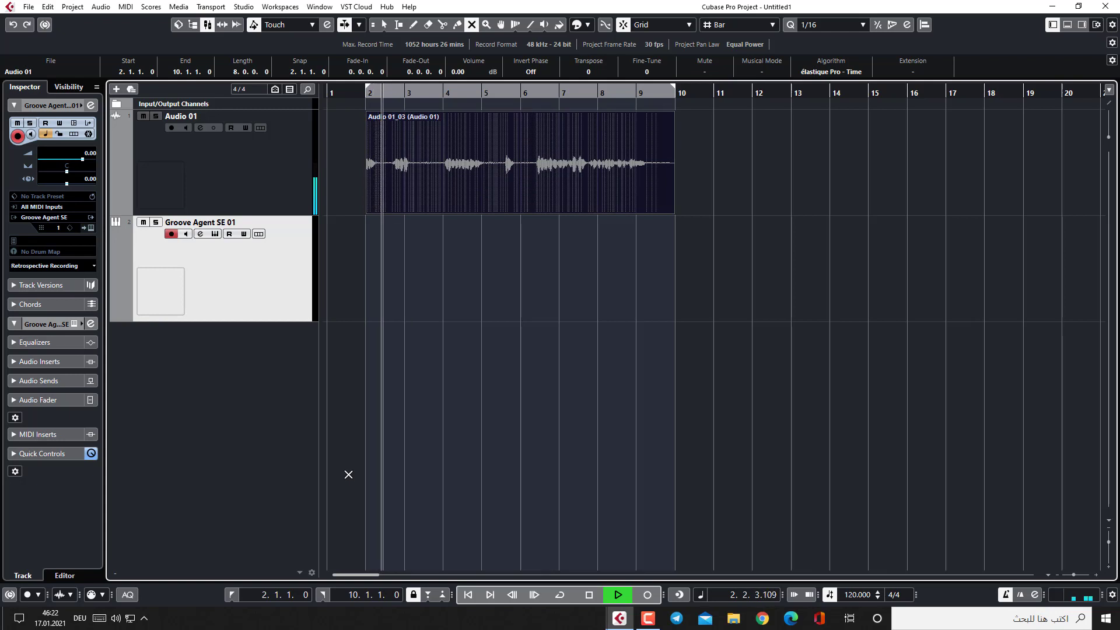
click(383, 24)
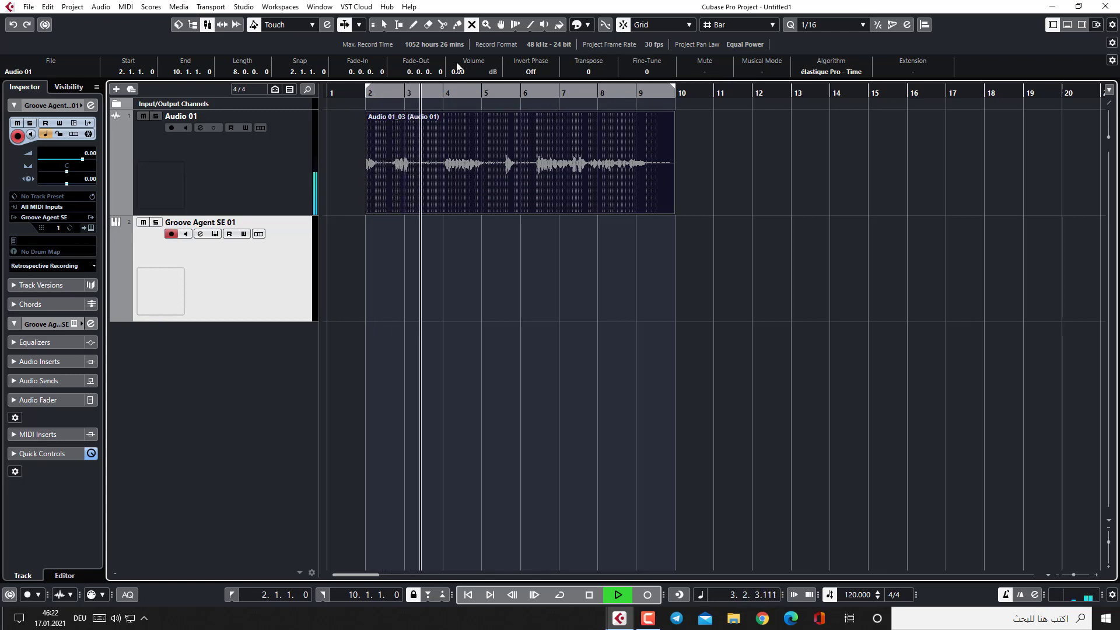
key(space)
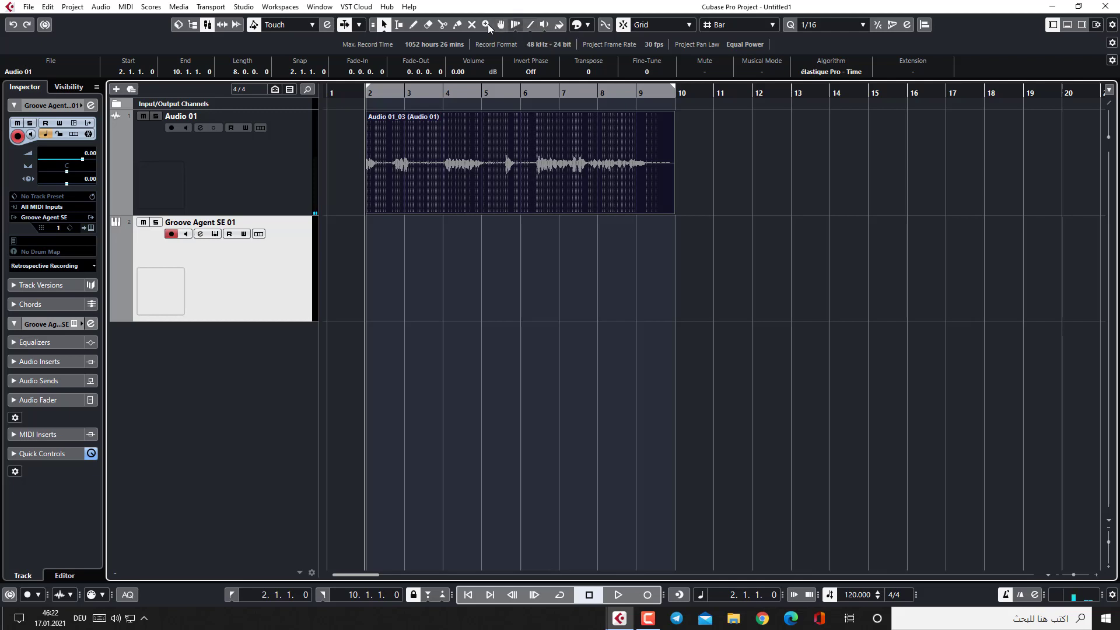
Select the Audio 01 track and colorize its selected event, first red and finally golden yellow
click(559, 25)
click(587, 25)
click(300, 165)
click(225, 180)
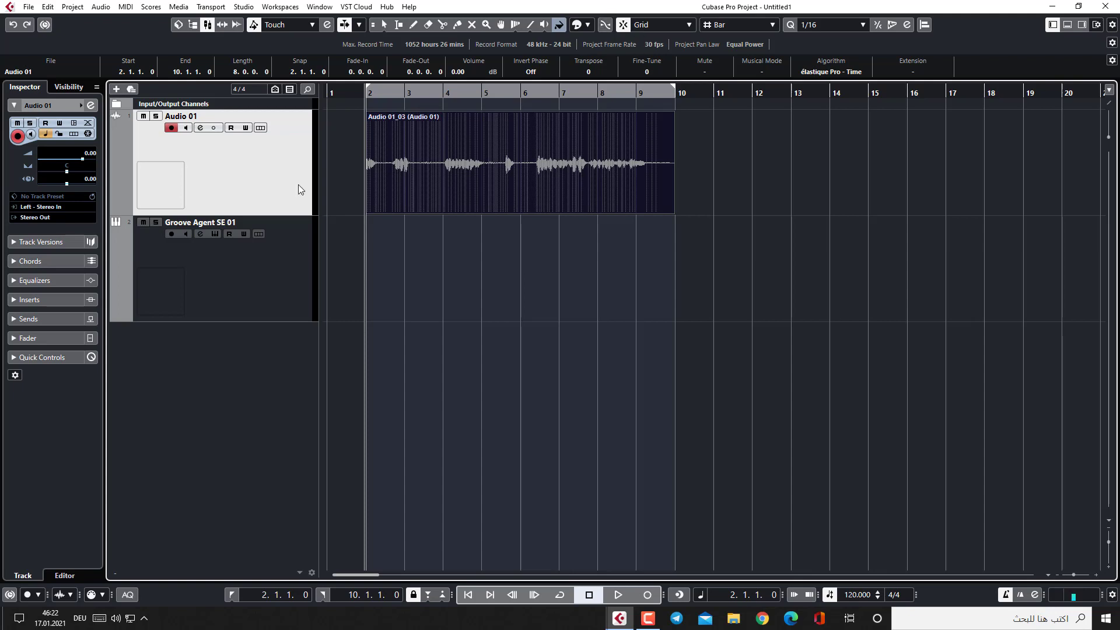
click(587, 25)
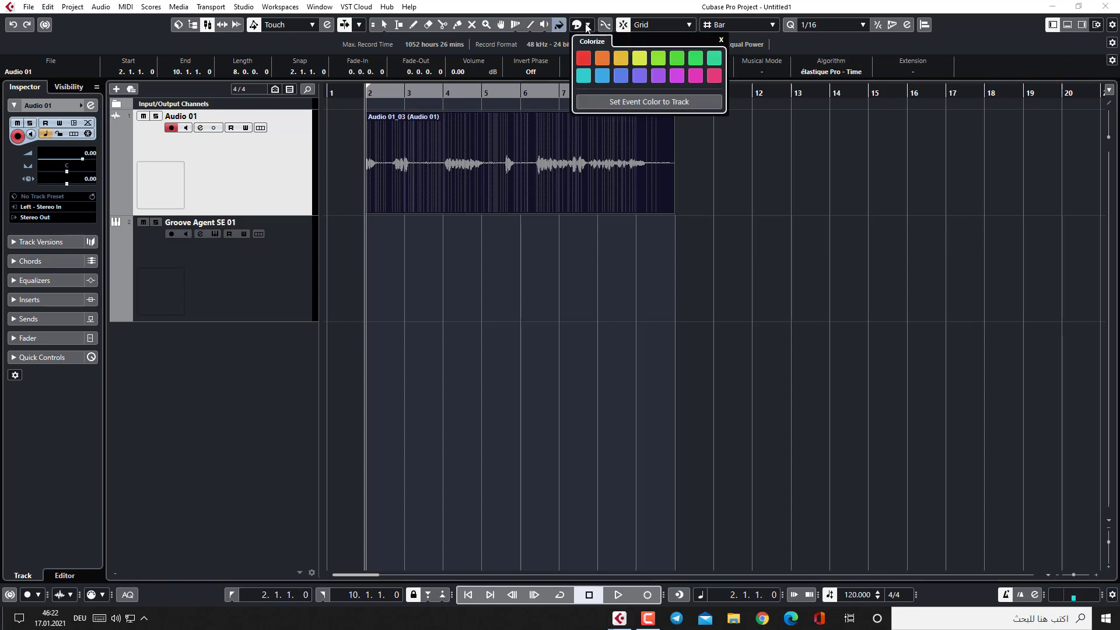
click(585, 59)
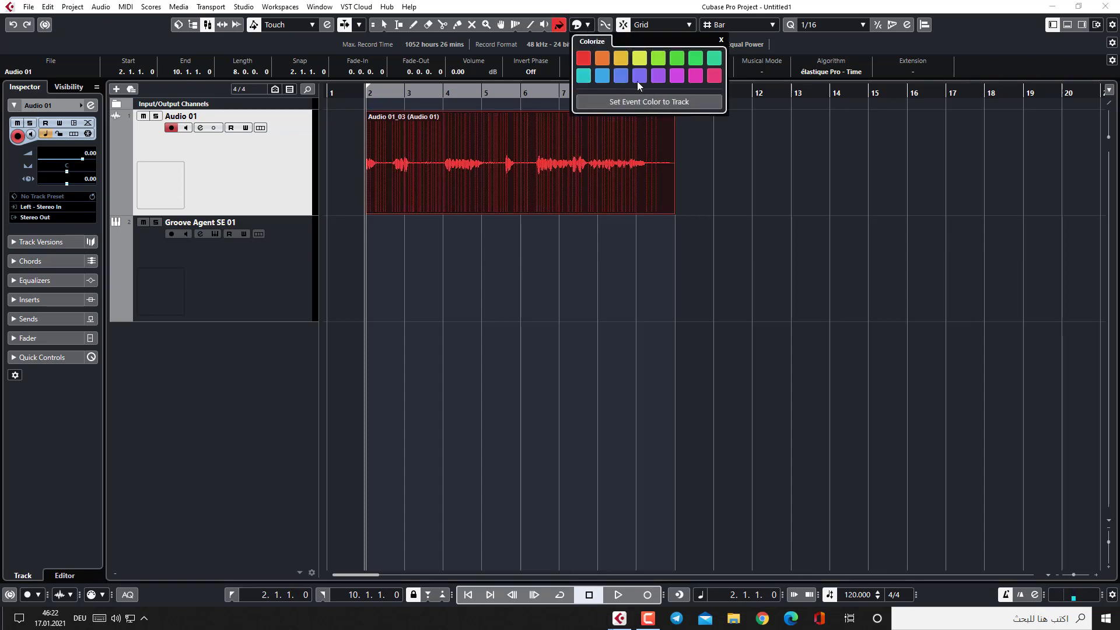
click(621, 58)
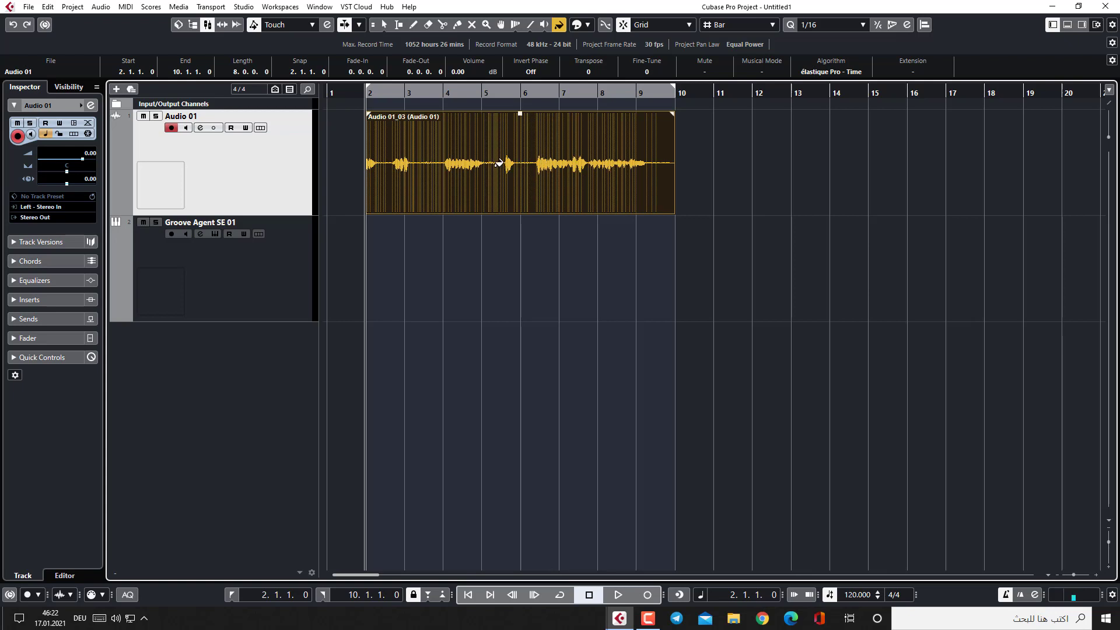
Switch back to the Object Selection tool and set the snap grid type to Beat
click(384, 24)
drag(450, 222, 450, 173)
click(730, 25)
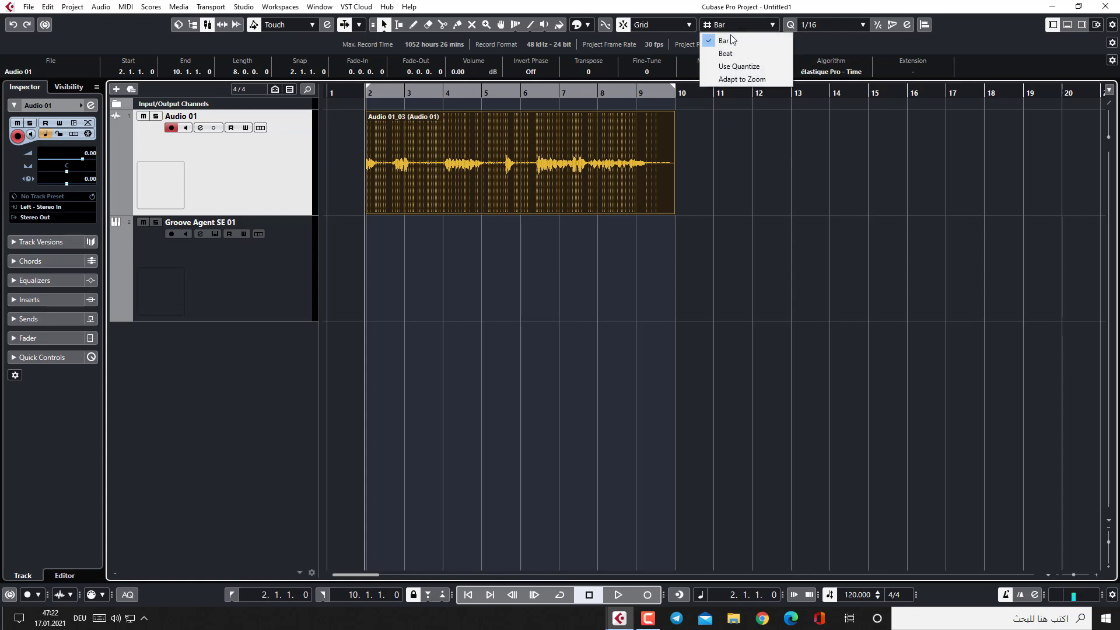
click(733, 50)
mouse_move(417, 165)
mouse_down()
mouse_move(449, 157)
mouse_move(417, 161)
mouse_up()
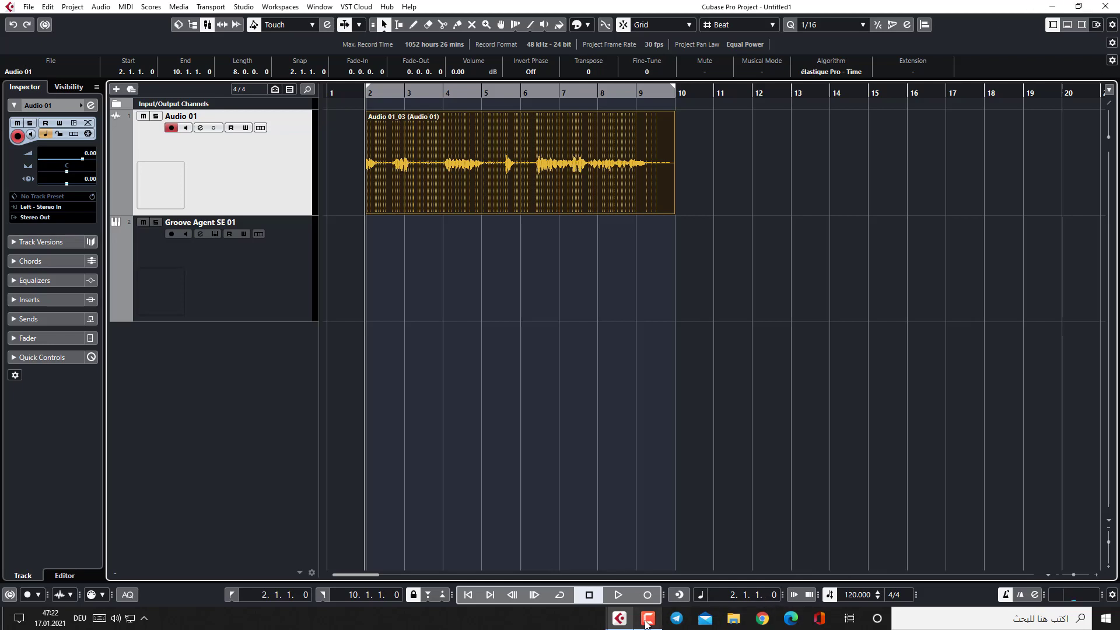
click(647, 618)
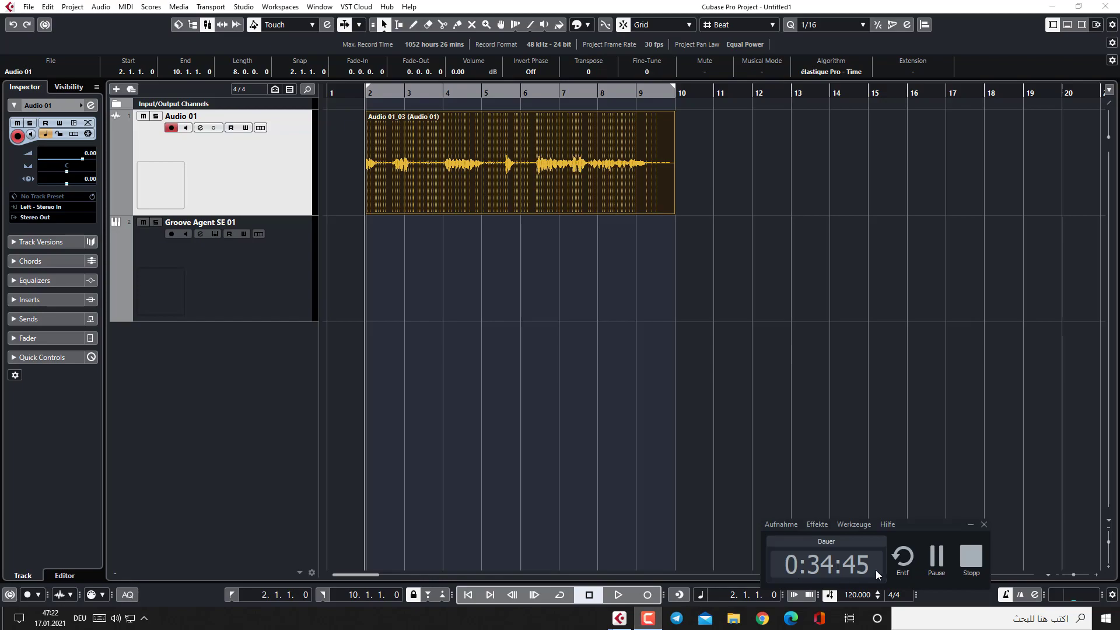
click(971, 559)
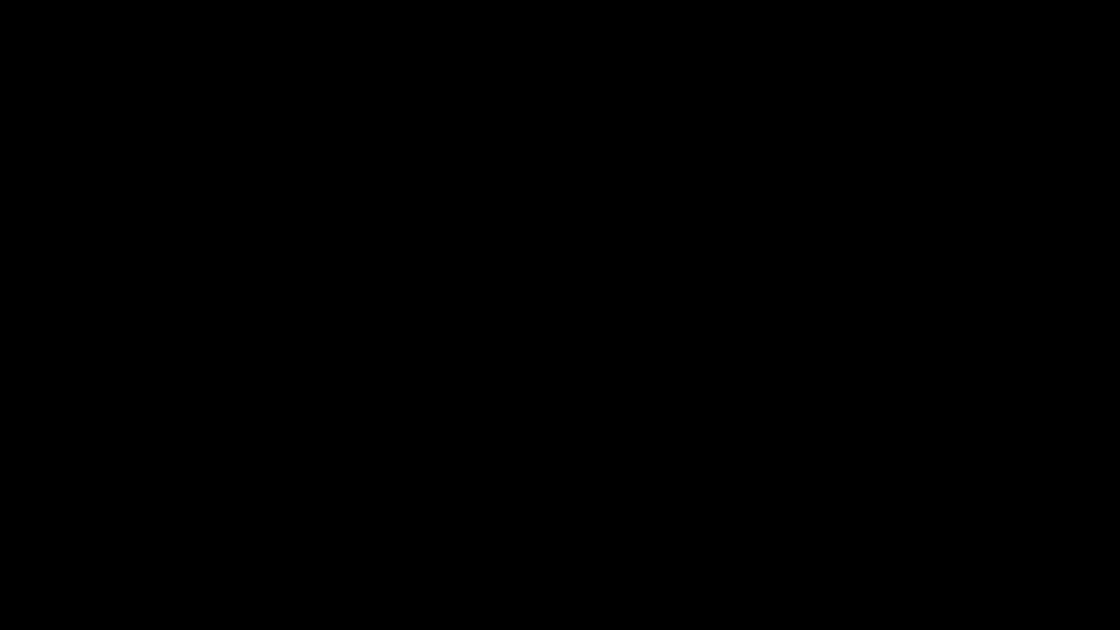